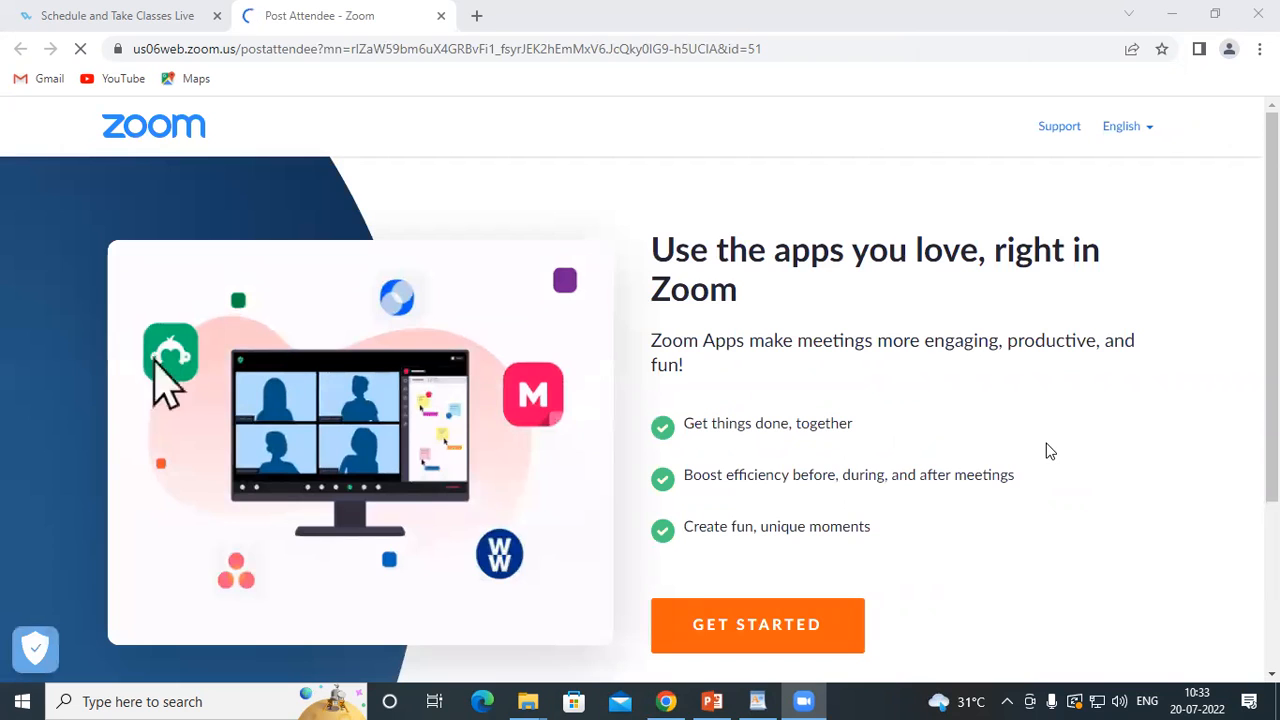
Switch to PowerPoint and present slide 3 on WordPad's Insert and Editing groups full screen, ending the slide show after viewing
click(755, 702)
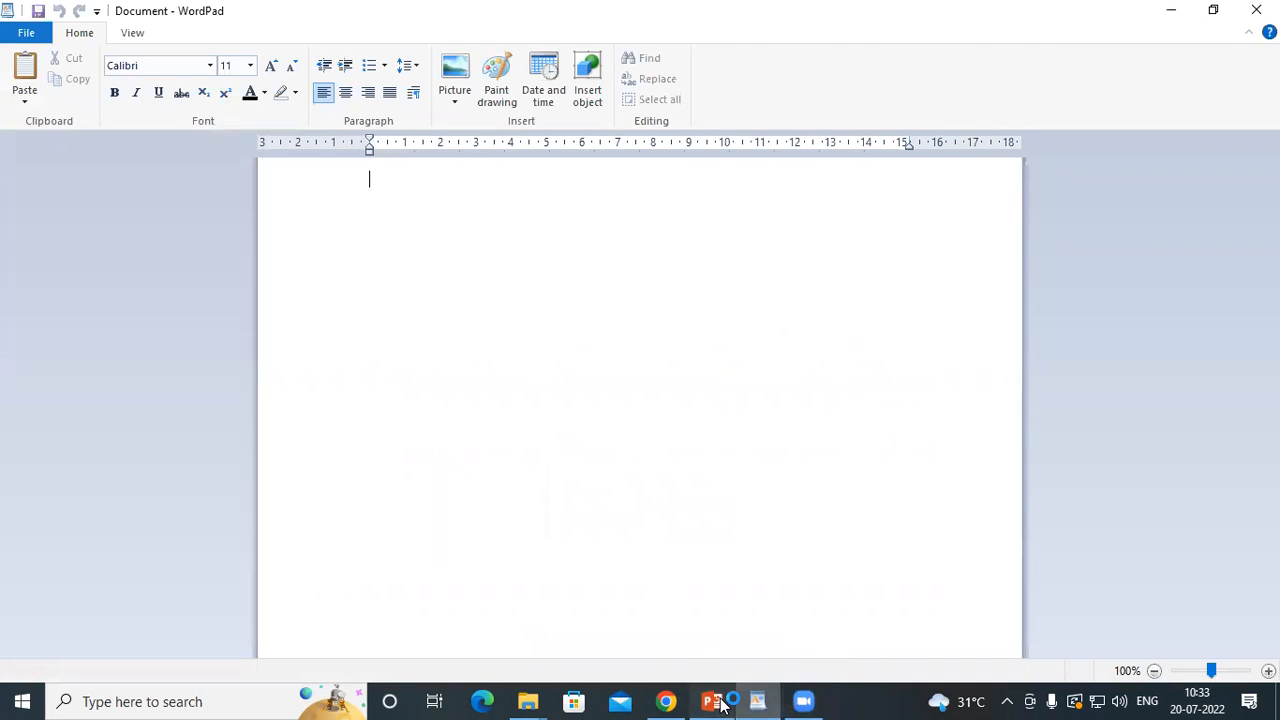
click(726, 703)
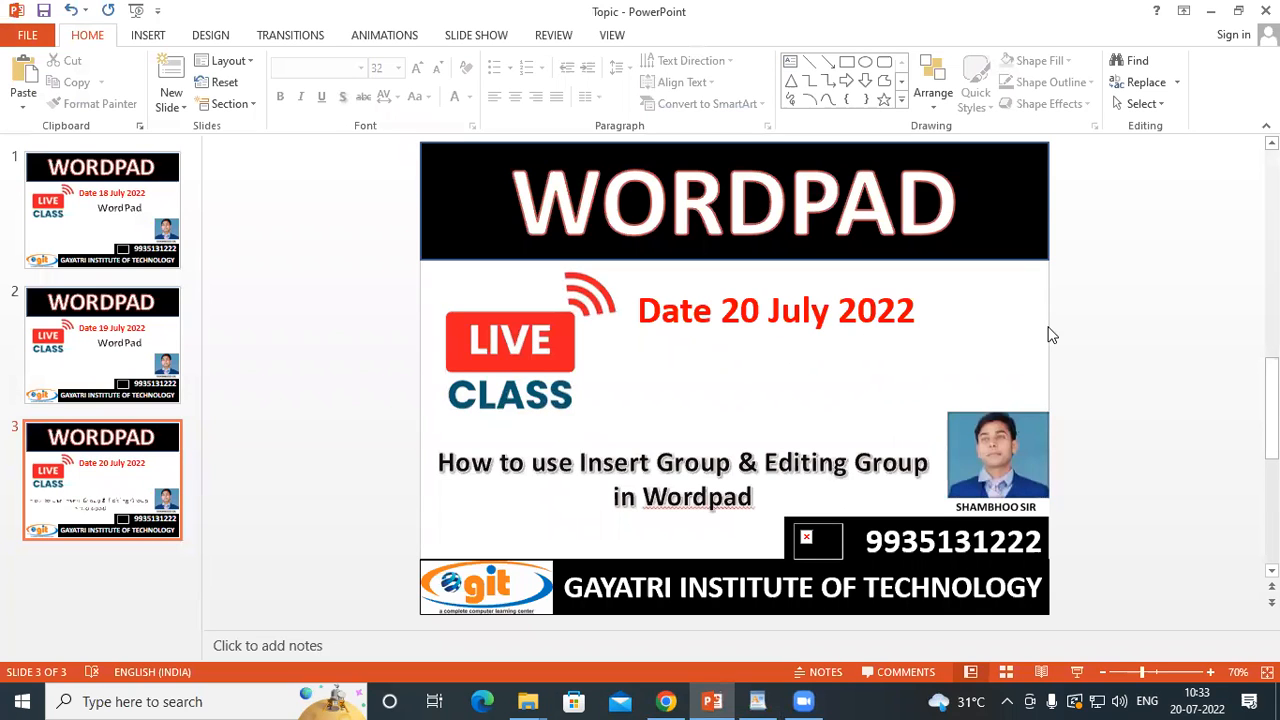
key(shift+F5)
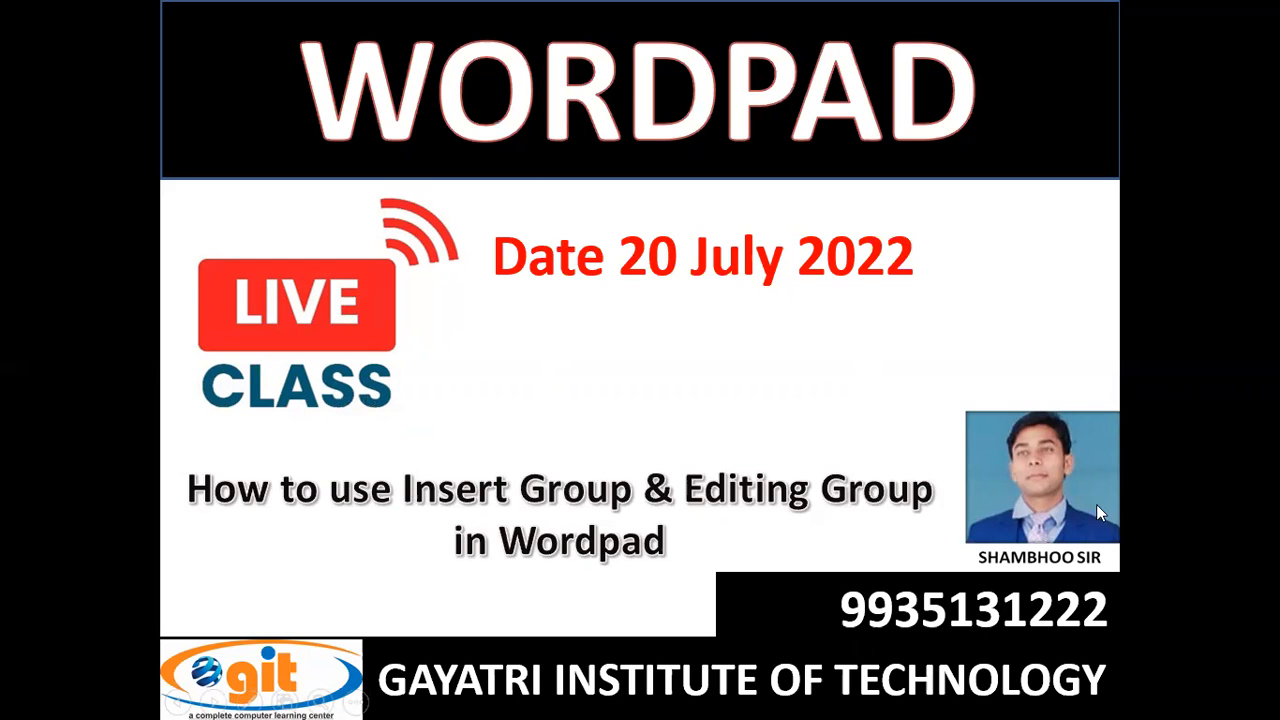
key(Escape)
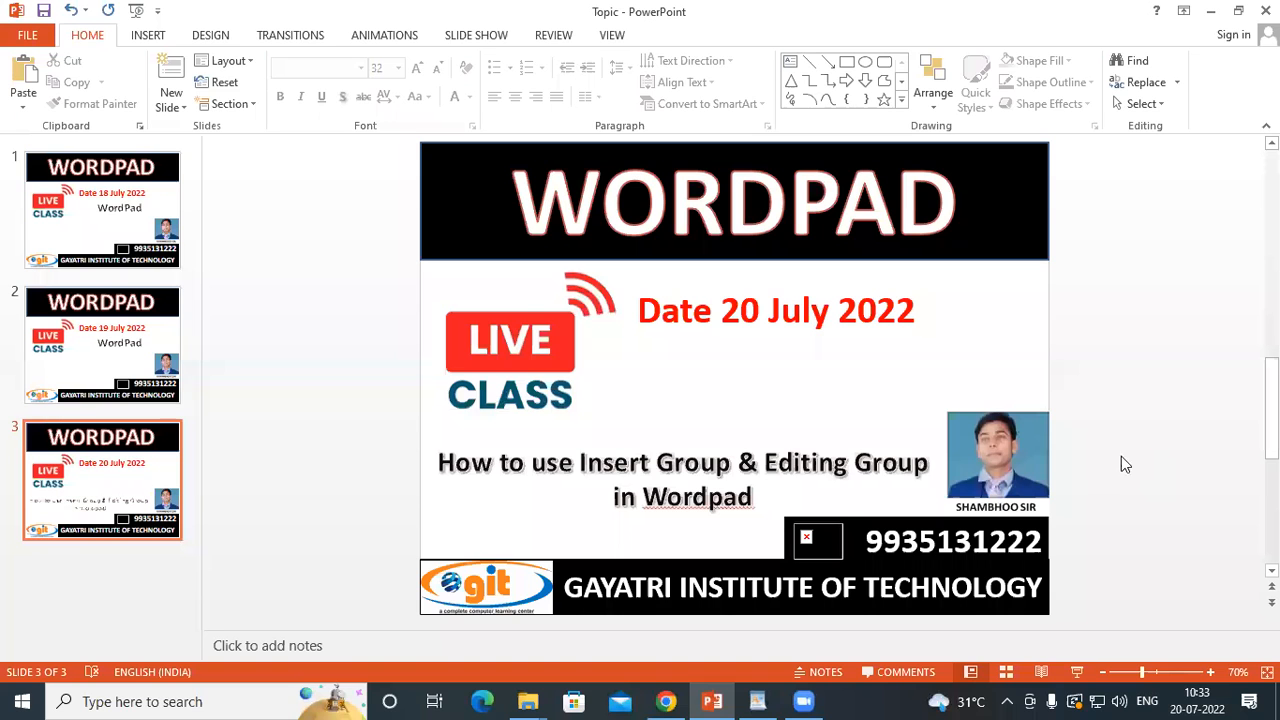
Switch to WordPad and browse the Desktop, Downloads and Documents folders for a picture to insert
click(766, 705)
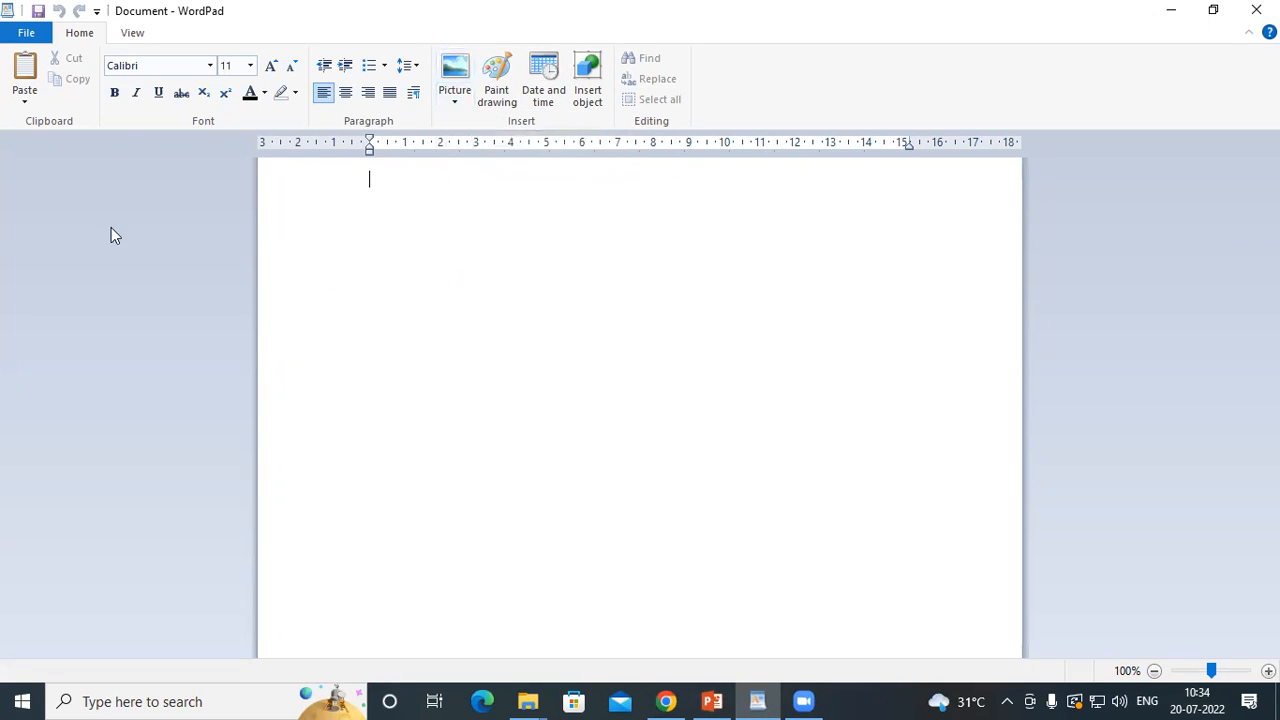
click(450, 74)
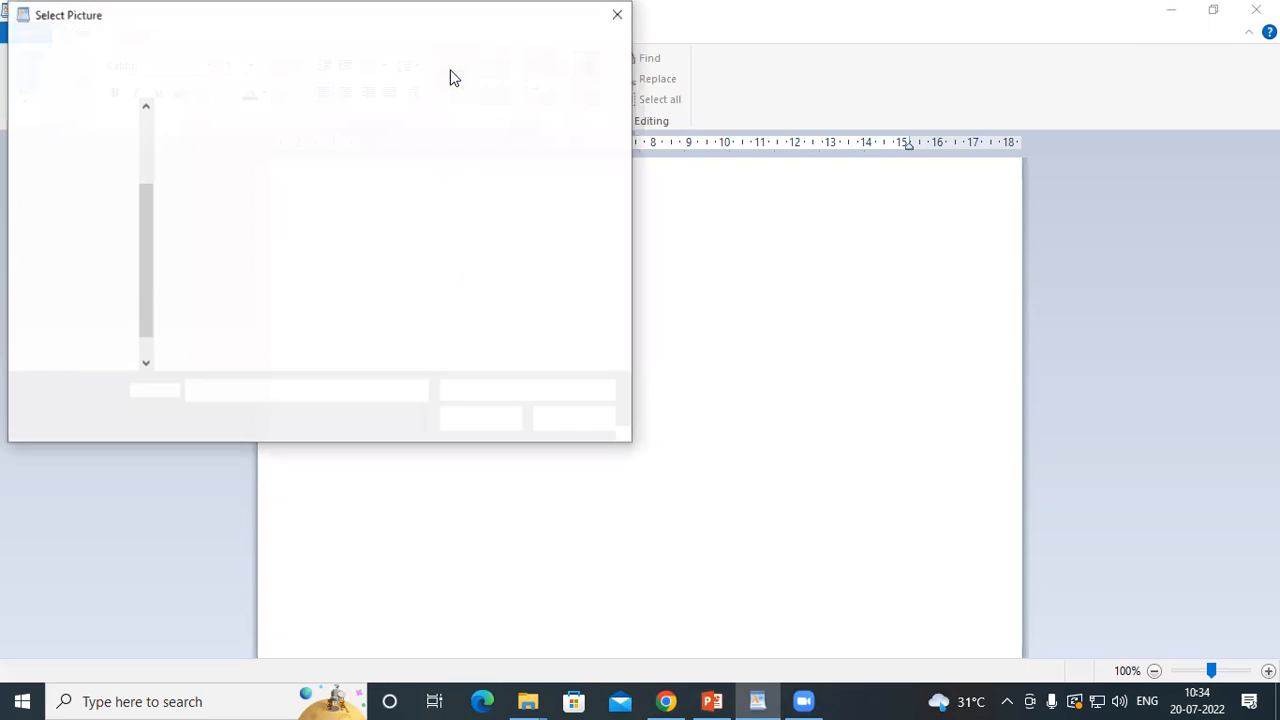
click(78, 192)
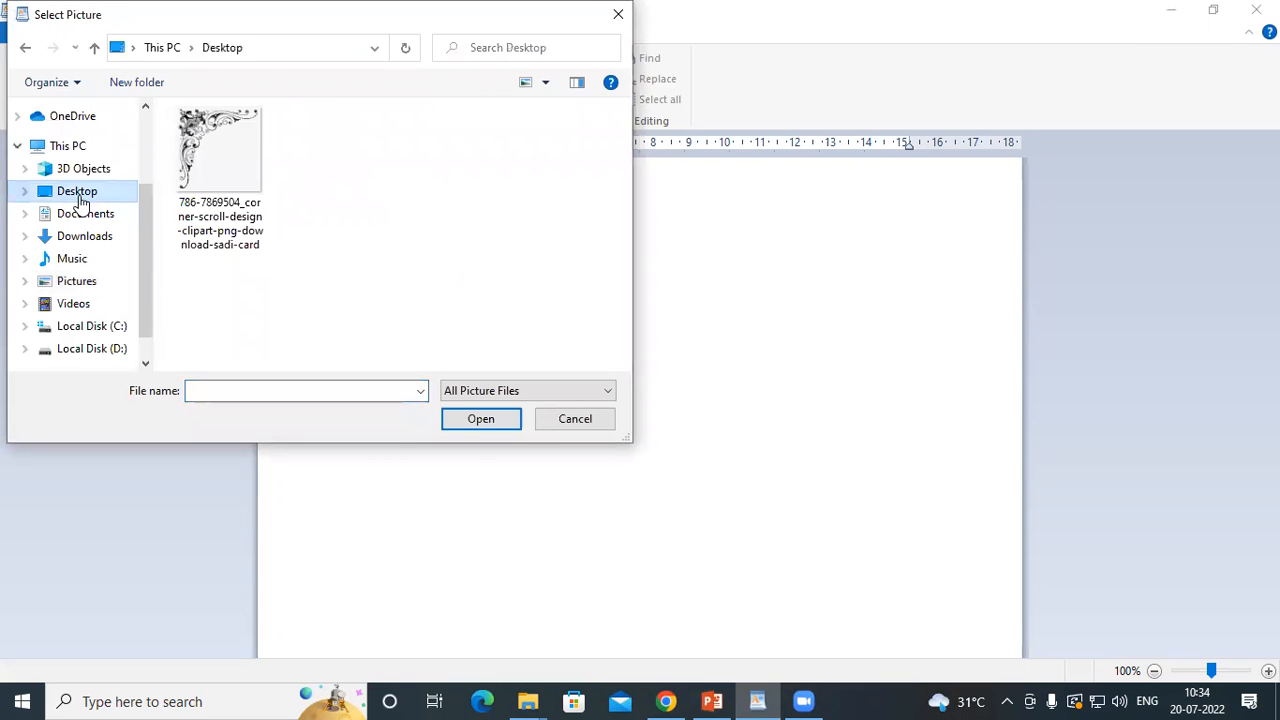
click(84, 237)
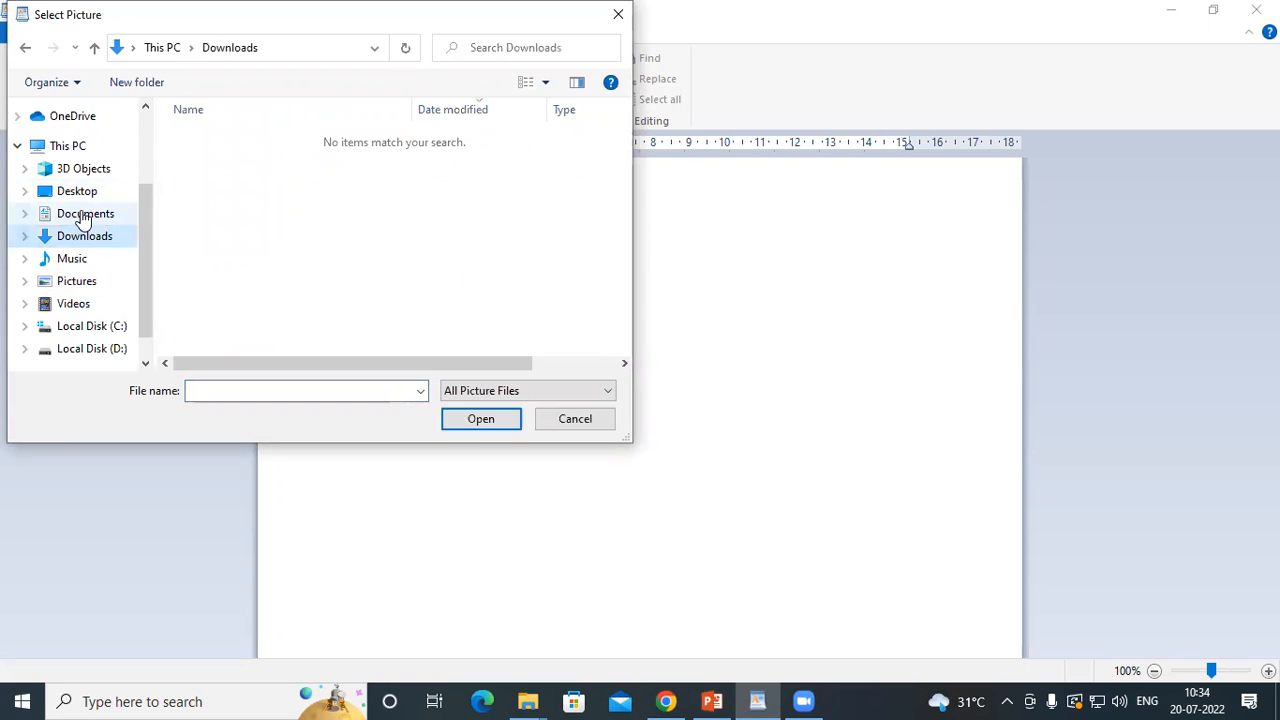
click(80, 214)
click(78, 191)
Switch to Chrome, open a new window and search Google Images for "computer images"
click(657, 703)
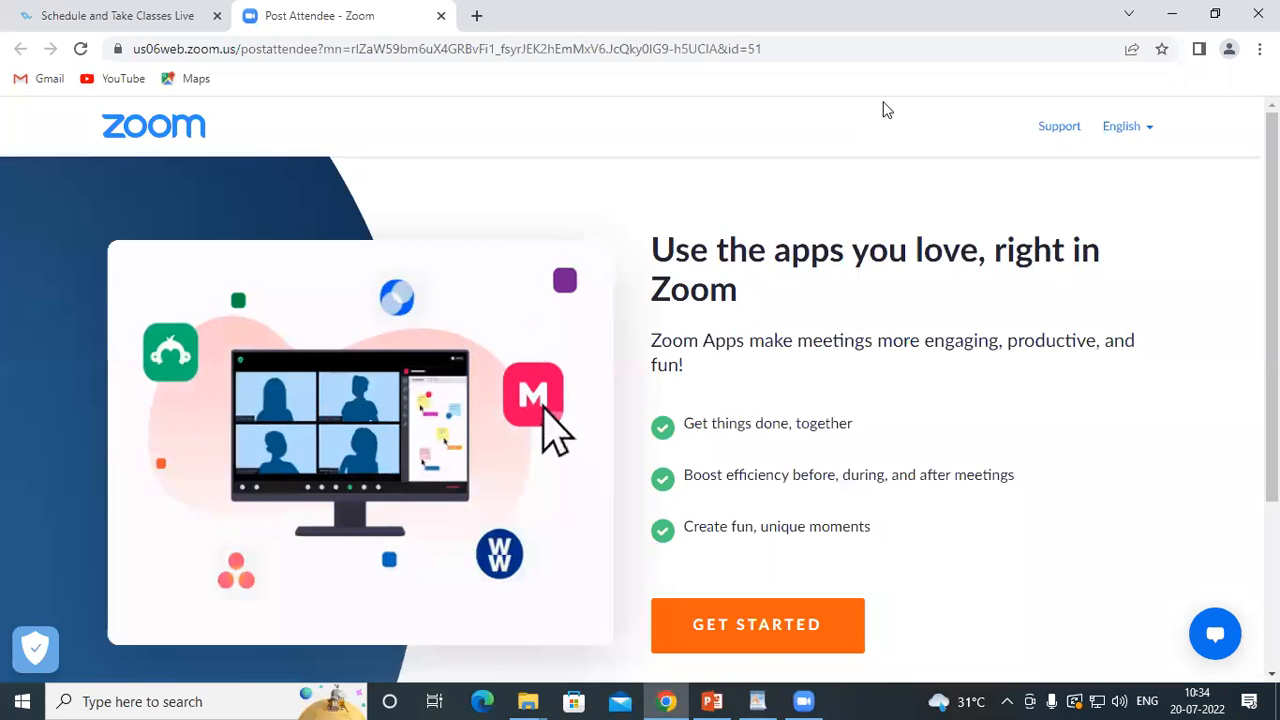
key(ctrl+n)
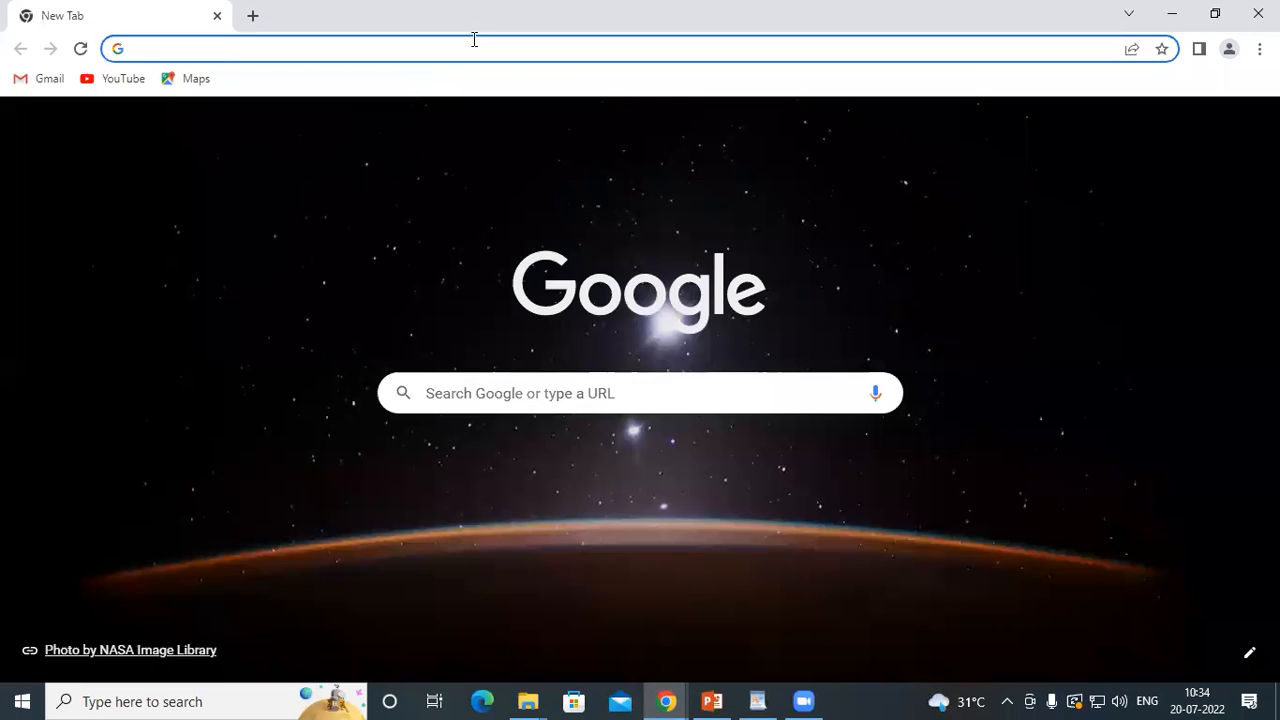
click(1188, 137)
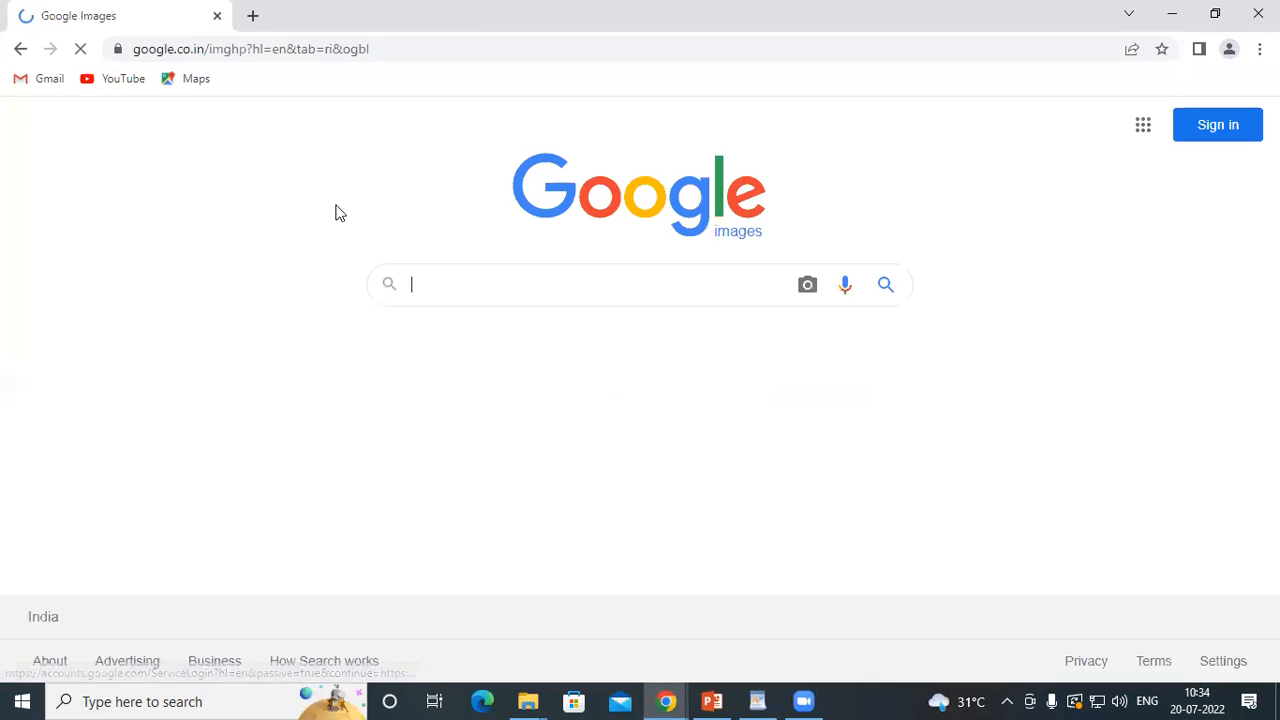
text(c)
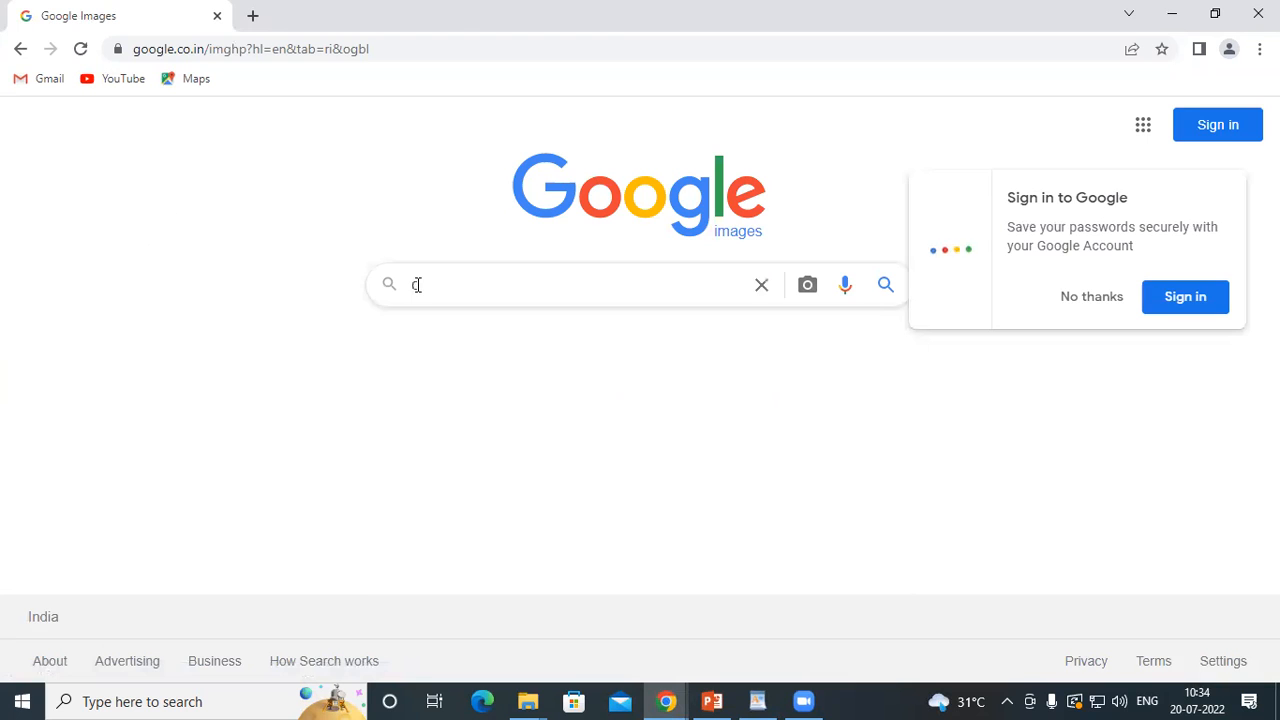
text(omputer )
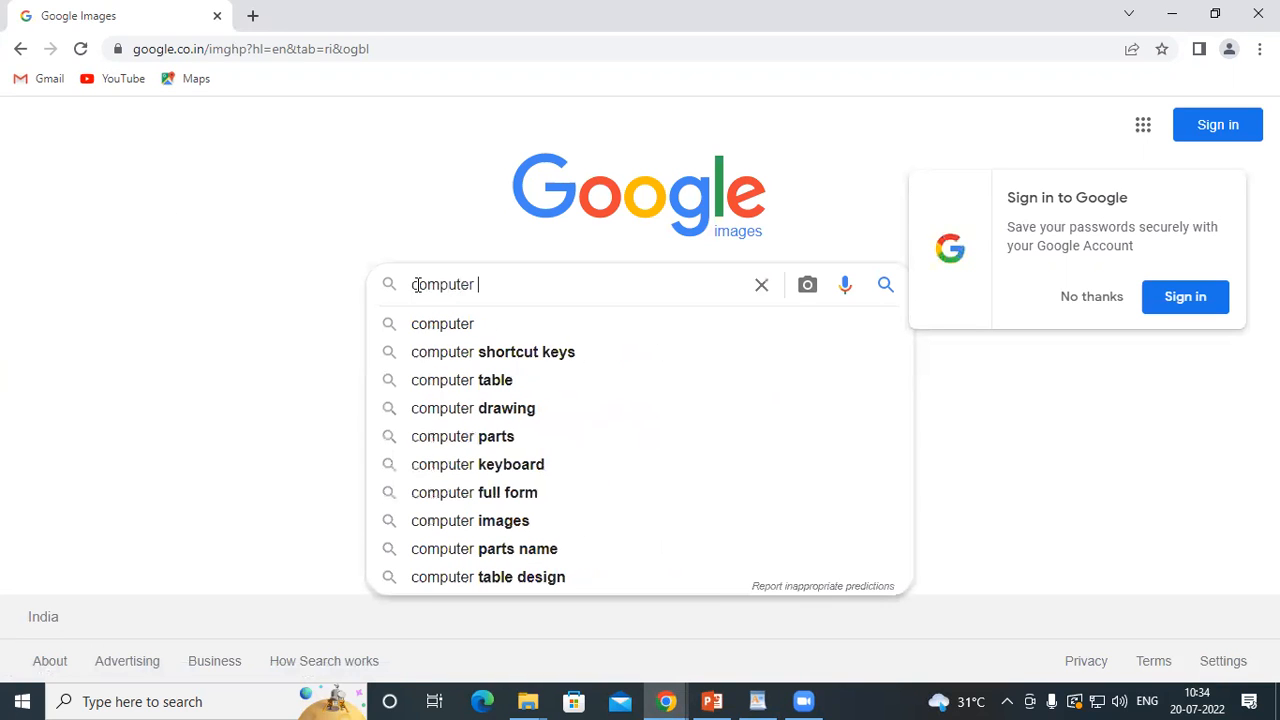
text(images)
key(Return)
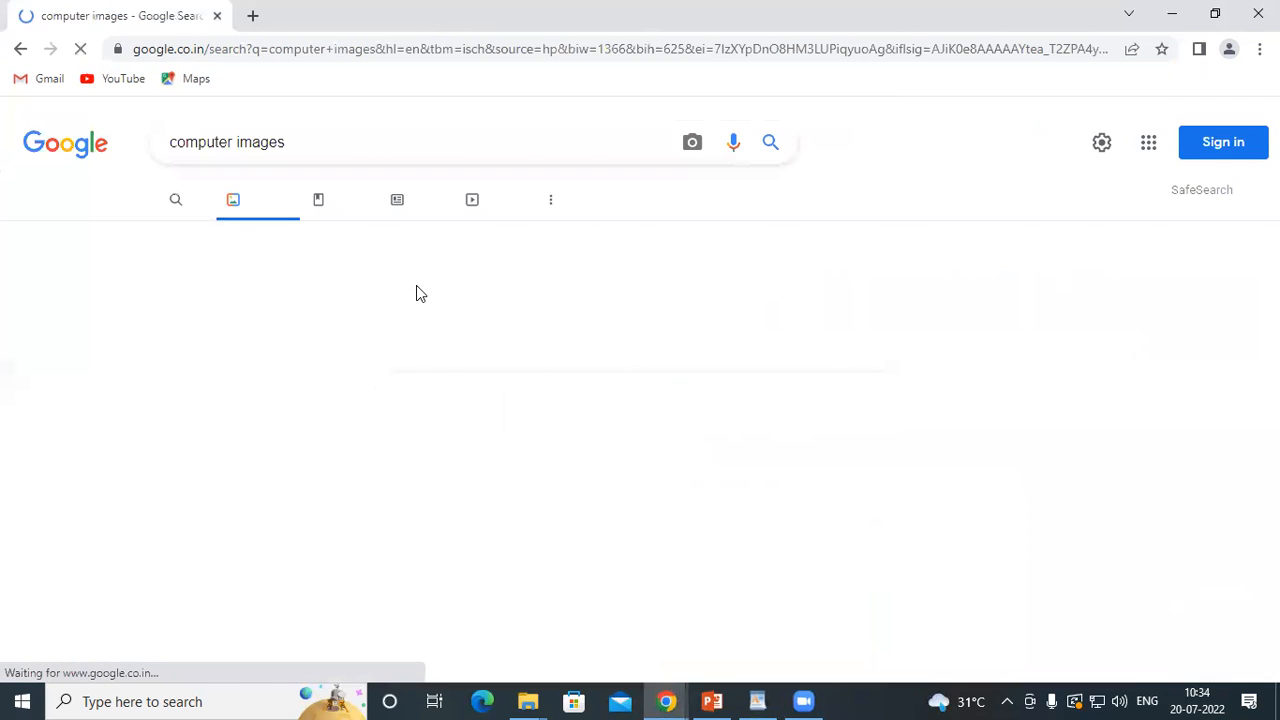
scroll(571, 477, down, 3)
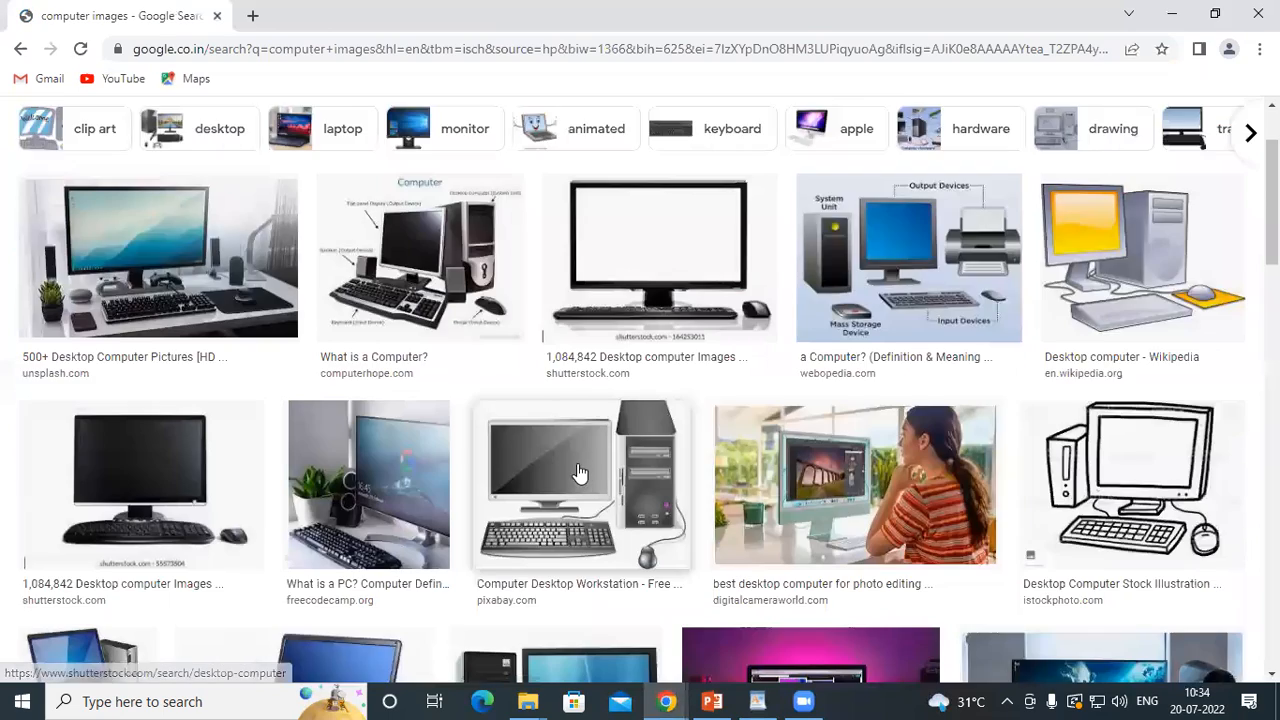
scroll(222, 481, down, 5)
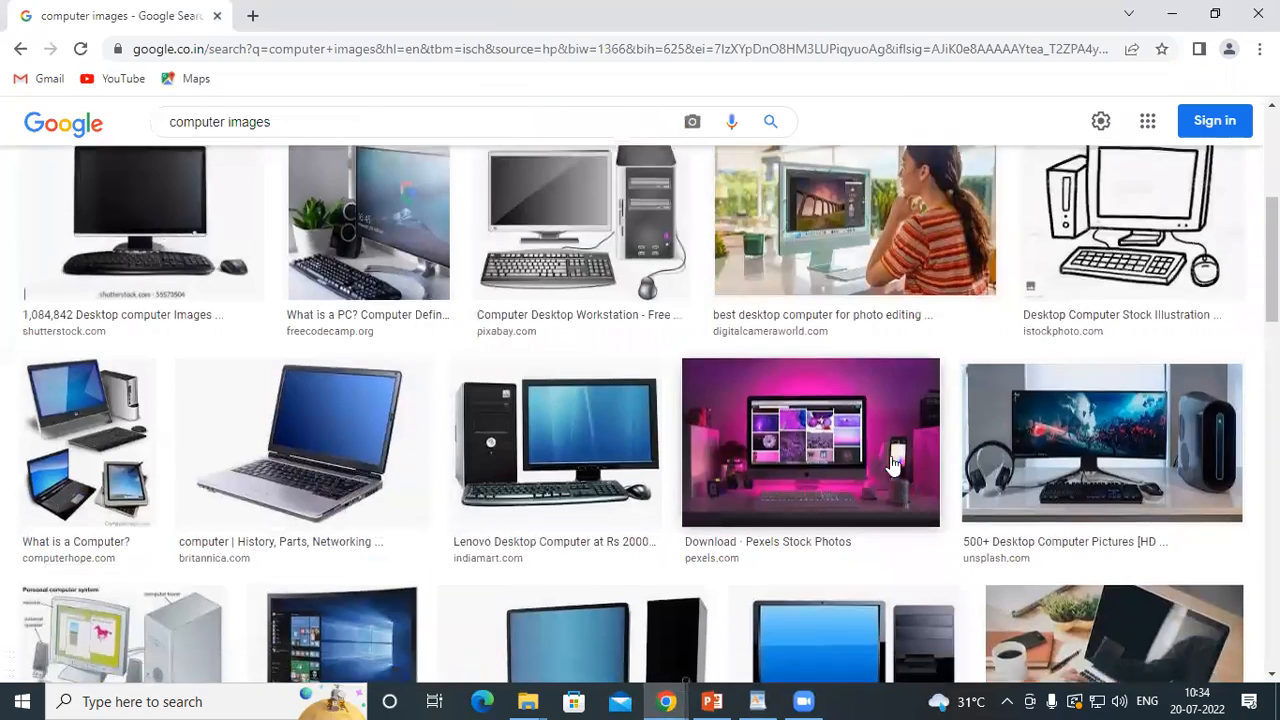
scroll(305, 492, up, 3)
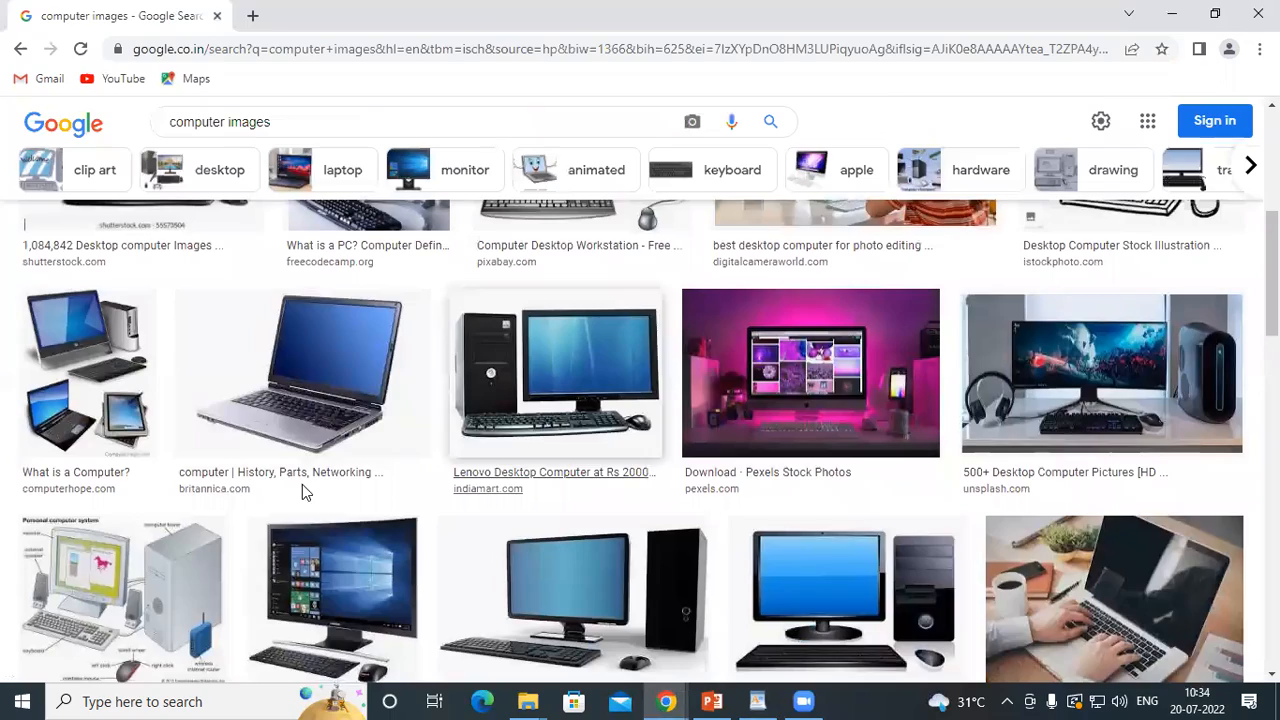
click(344, 362)
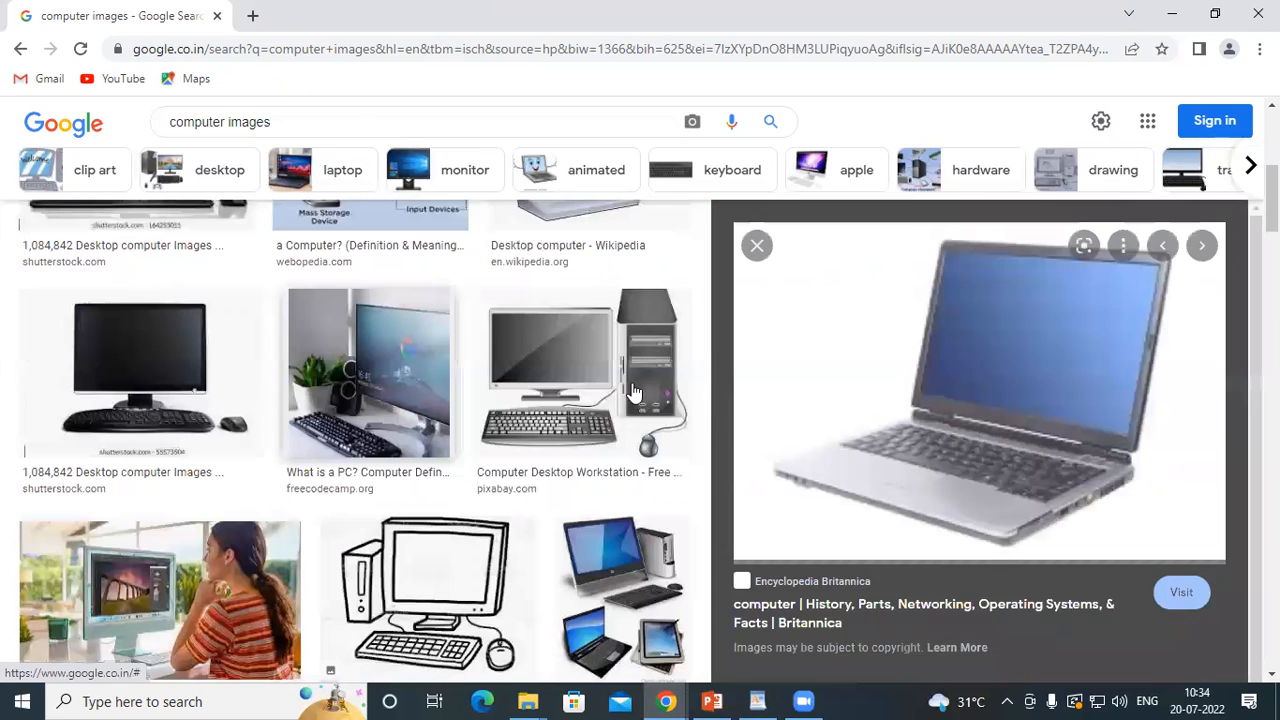
right_click(986, 342)
click(1043, 533)
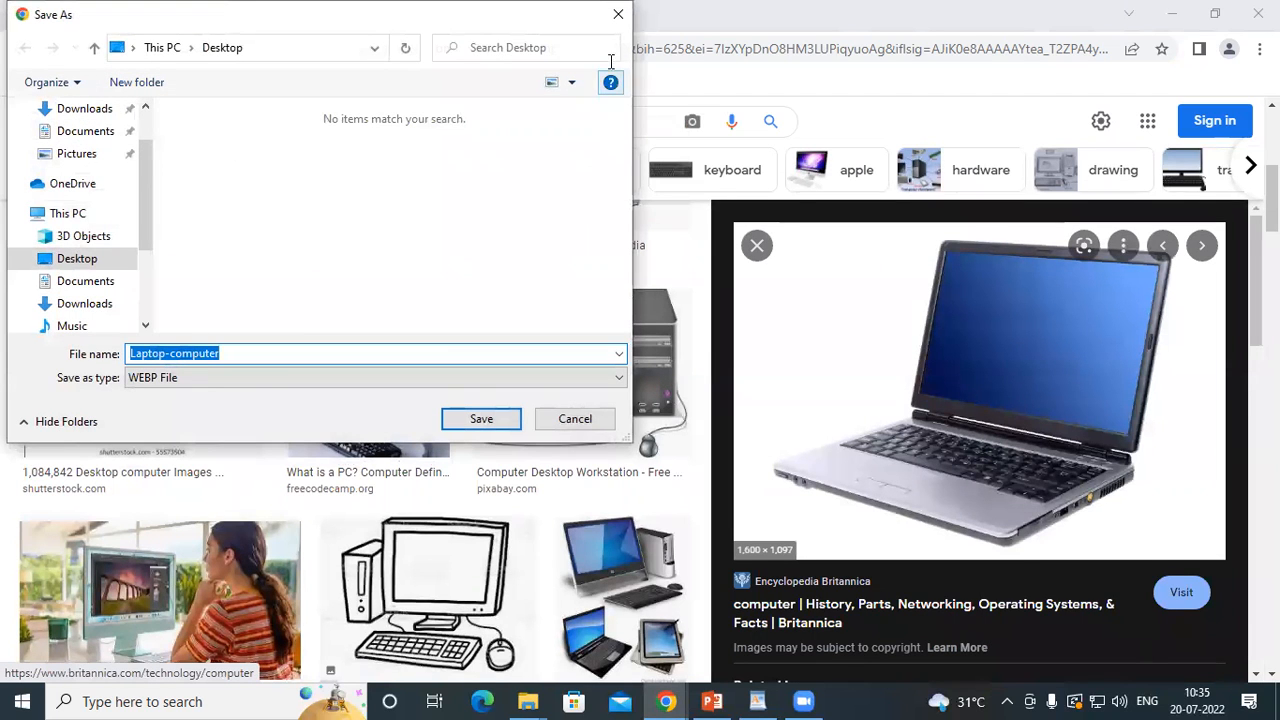
drag(496, 18, 608, 110)
click(731, 109)
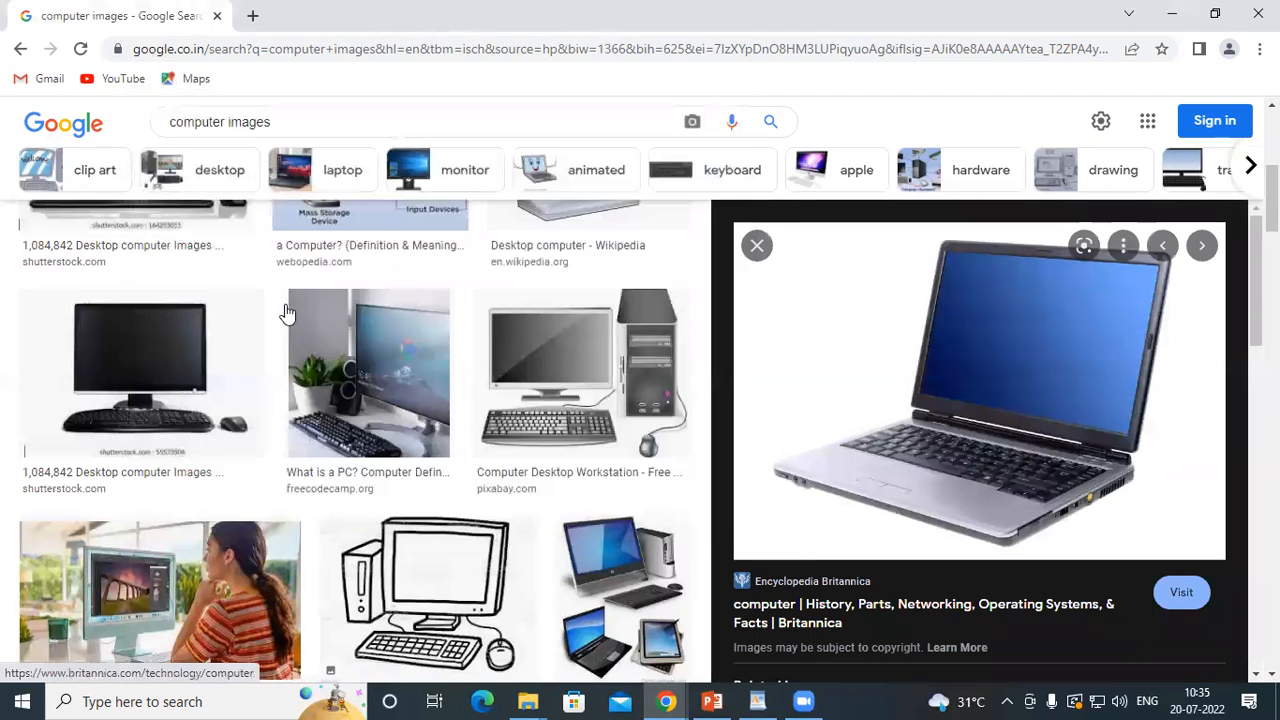
Extend the image search query to "computer images jpg" and run it
scroll(286, 304, up, 1)
scroll(288, 313, up, 3)
click(301, 121)
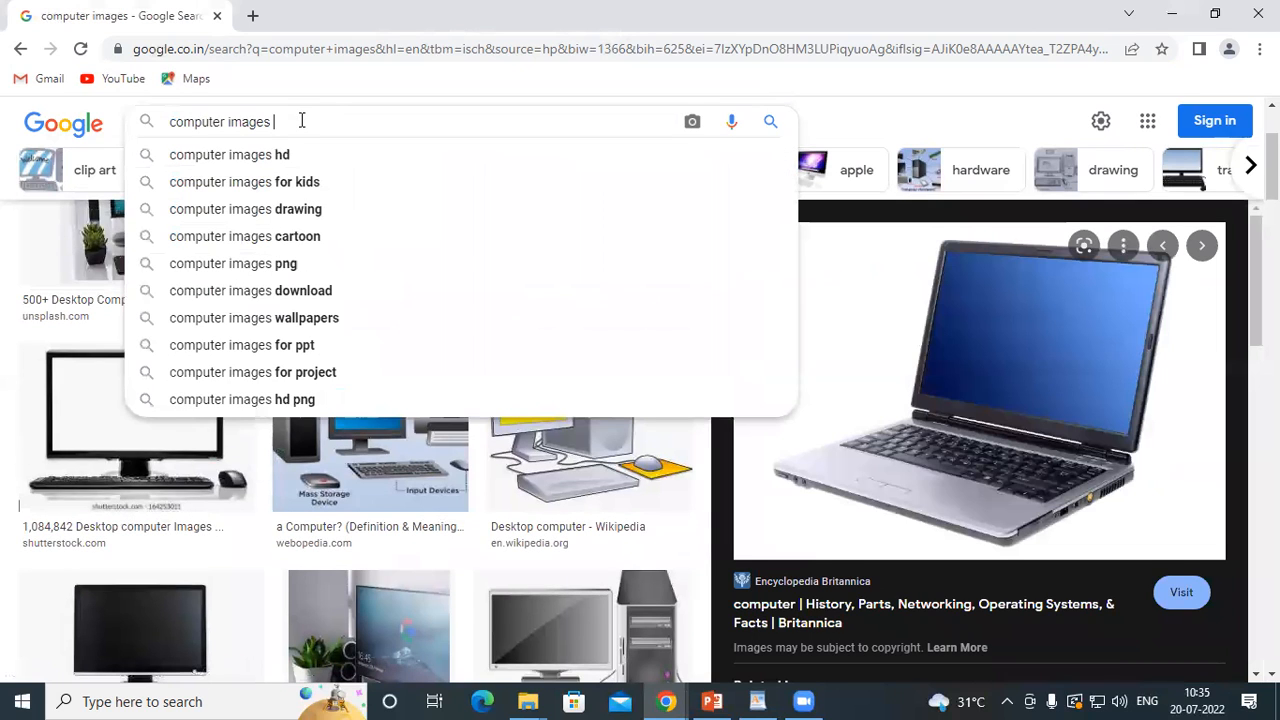
text(jpg)
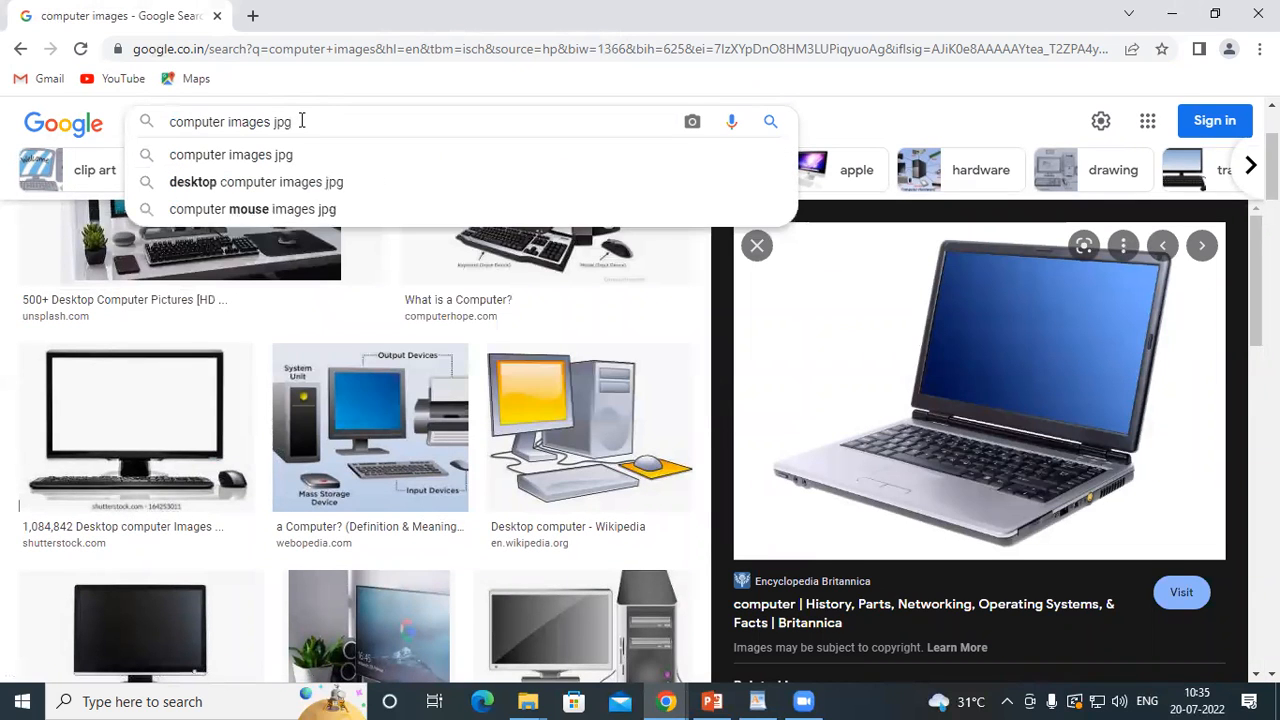
key(Return)
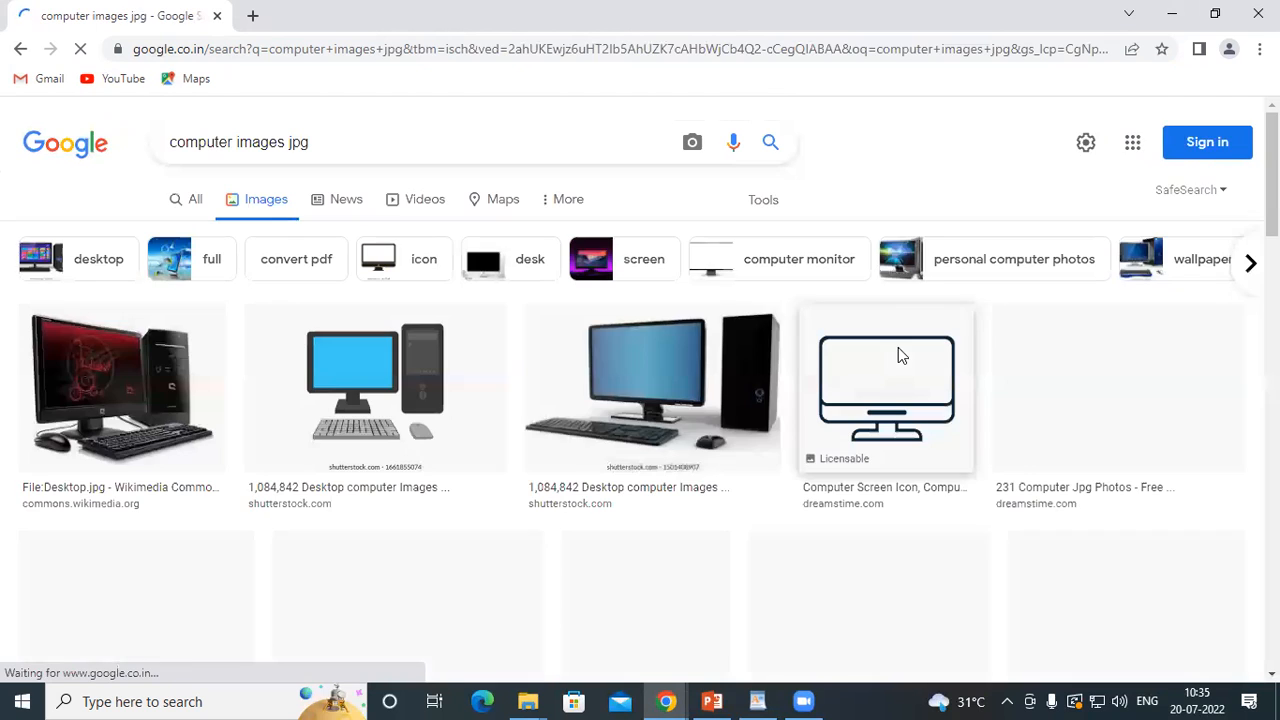
Preview the Dell 3048 desktop result and open the IndiaMART Dell desktop computer picture from its related images
scroll(556, 416, down, 3)
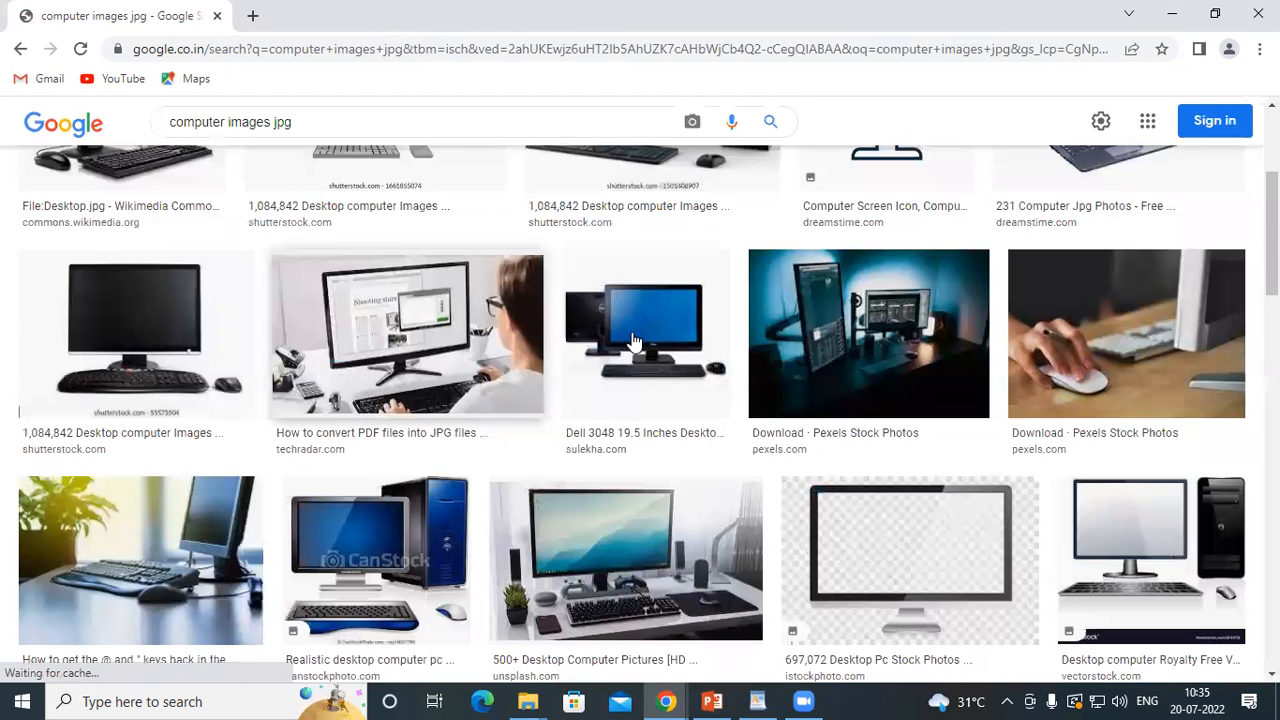
click(632, 341)
scroll(1006, 400, down, 3)
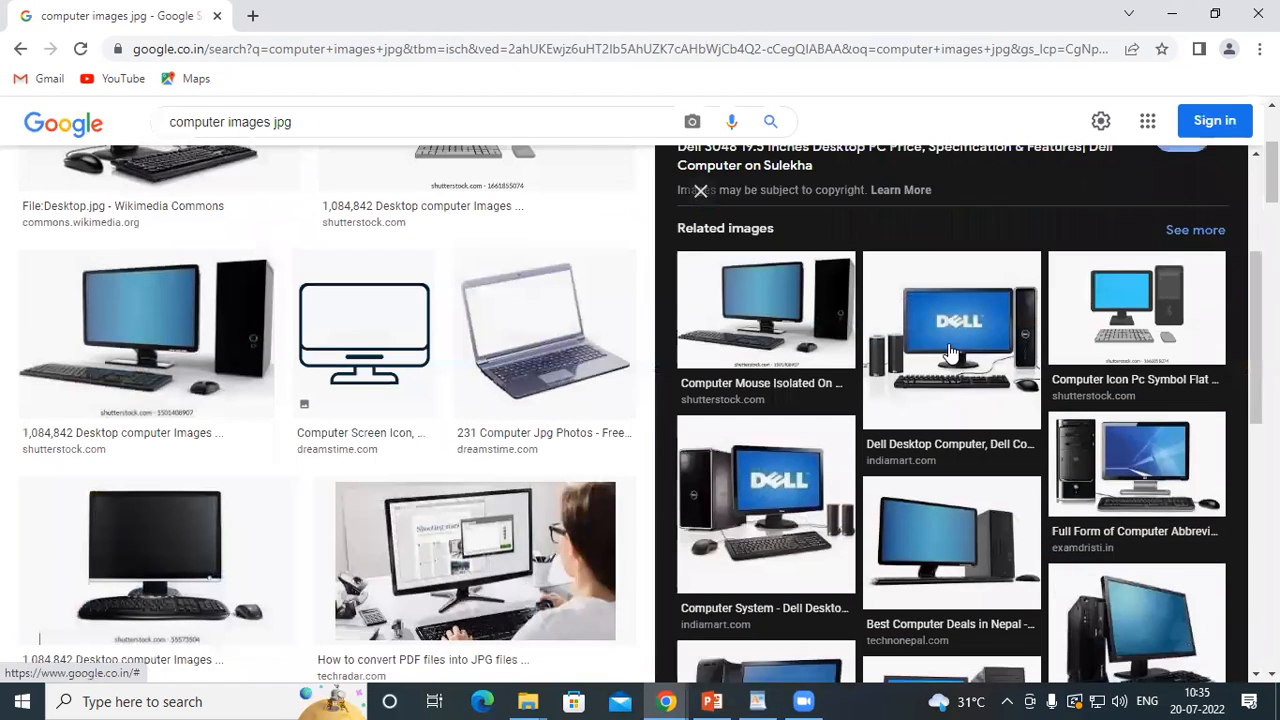
click(950, 352)
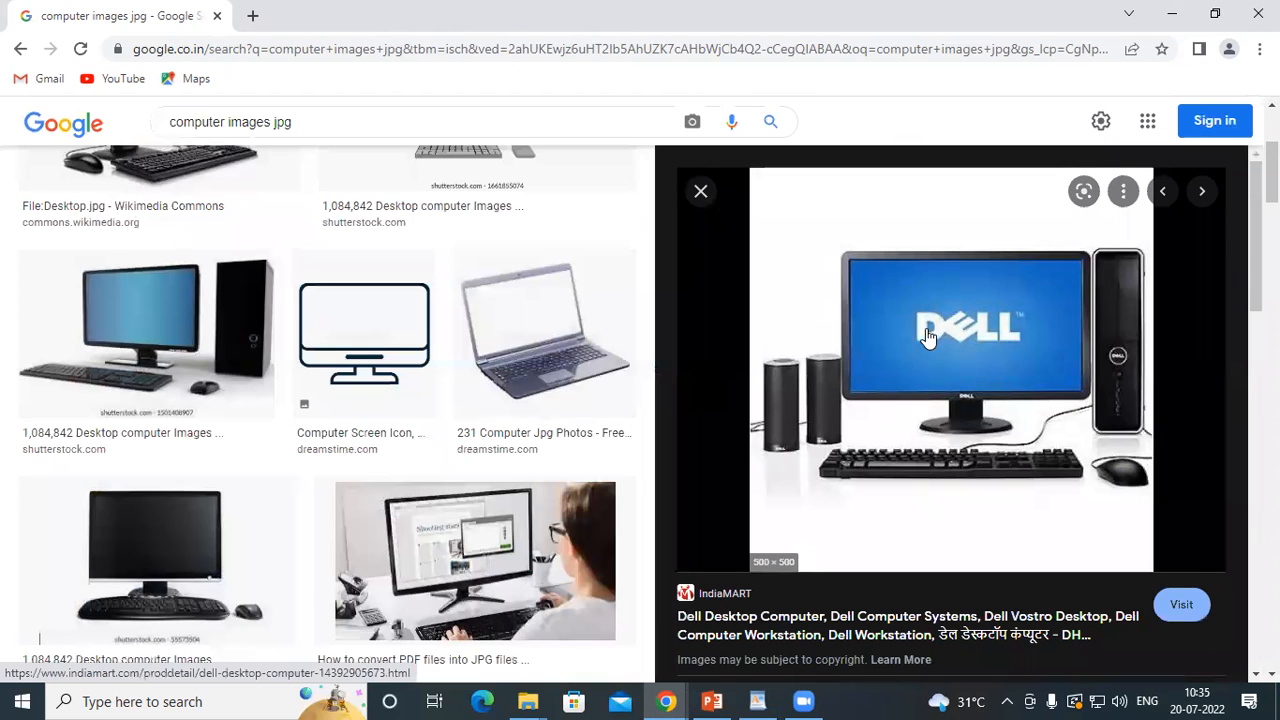
Save the previewed Dell computer picture to the Desktop as the JPEG image dell-desktop-computer-500x500
right_click(926, 330)
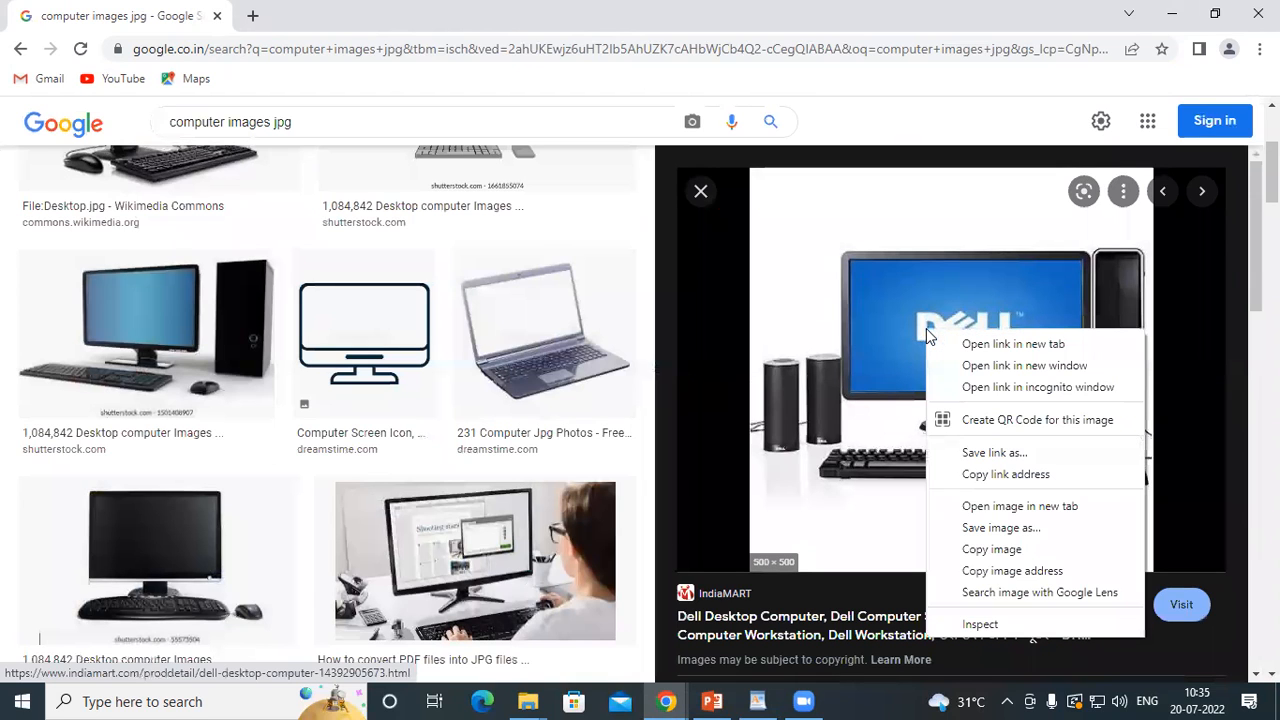
click(1000, 528)
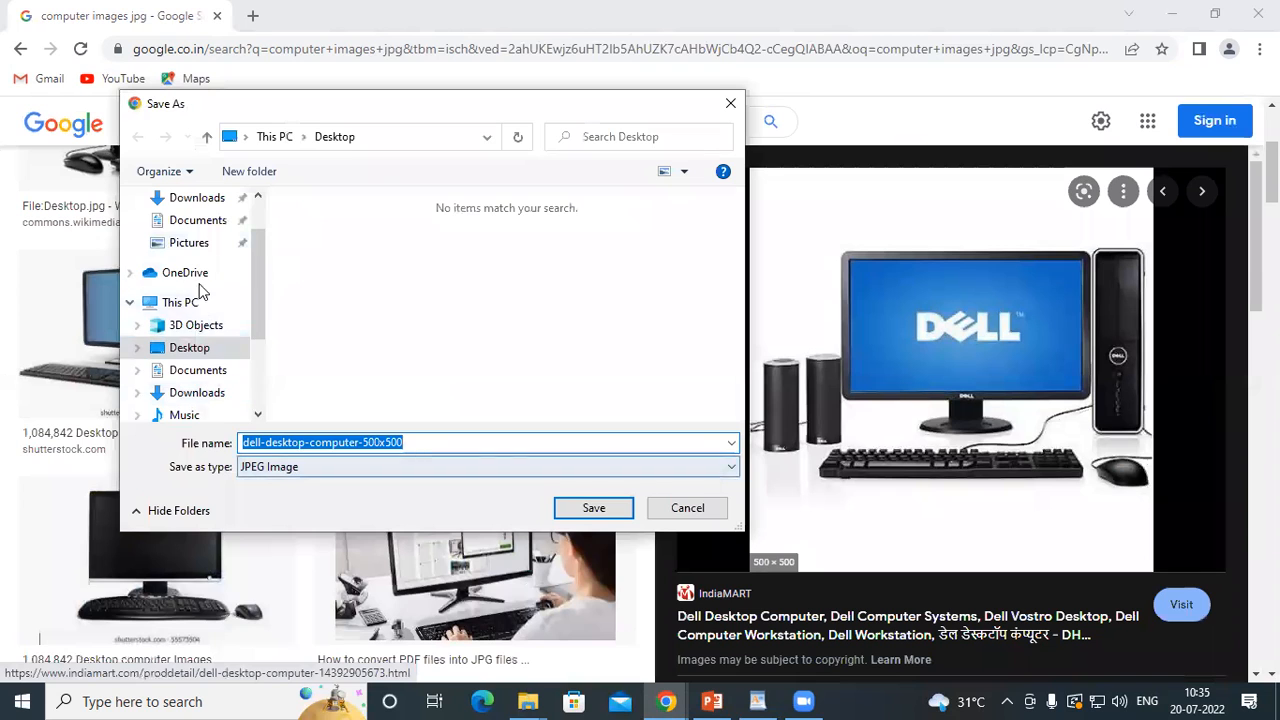
scroll(180, 243, up, 2)
click(189, 236)
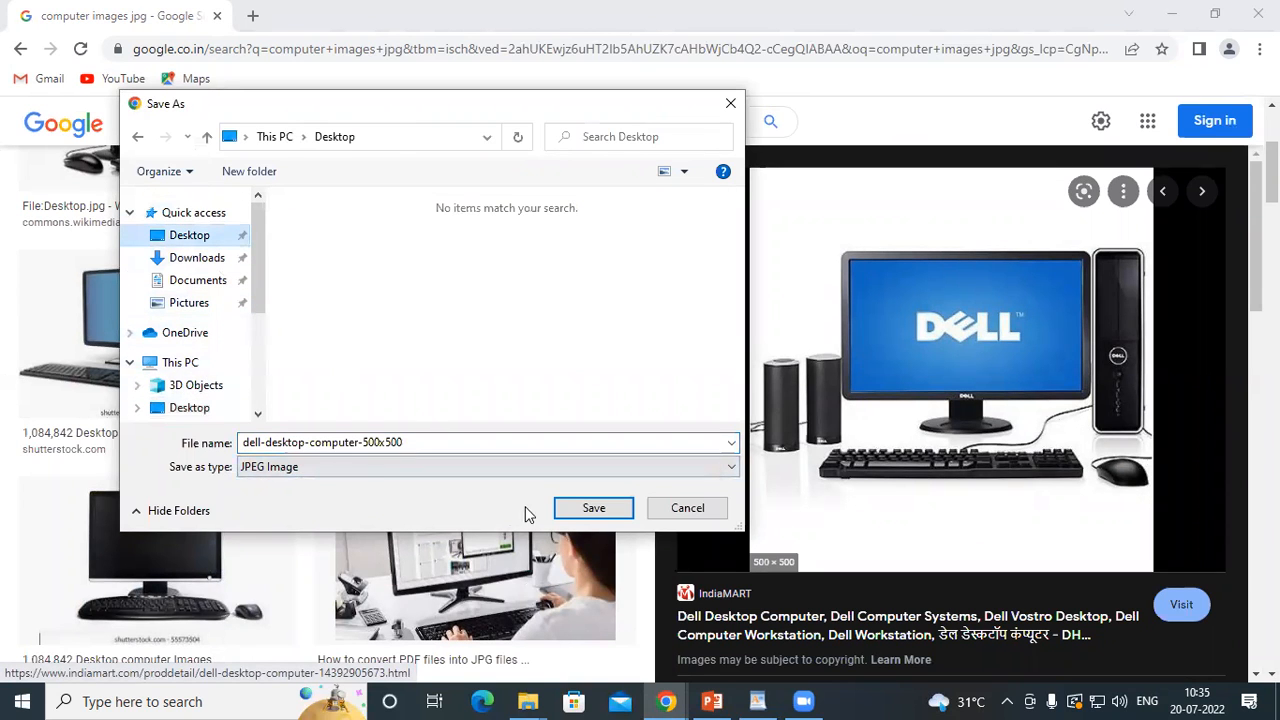
click(593, 508)
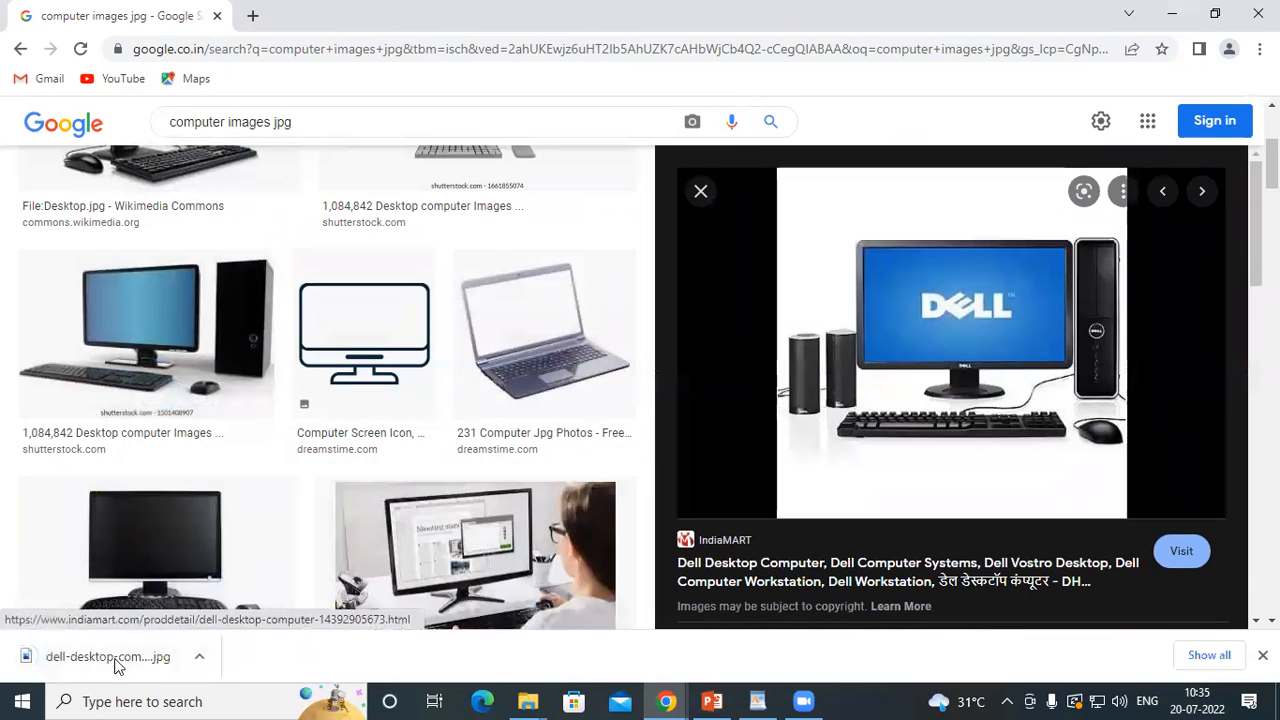
Switch back to WordPad and insert the picture dell-desktop-computer-500x500 from the Desktop into the blank document
click(758, 701)
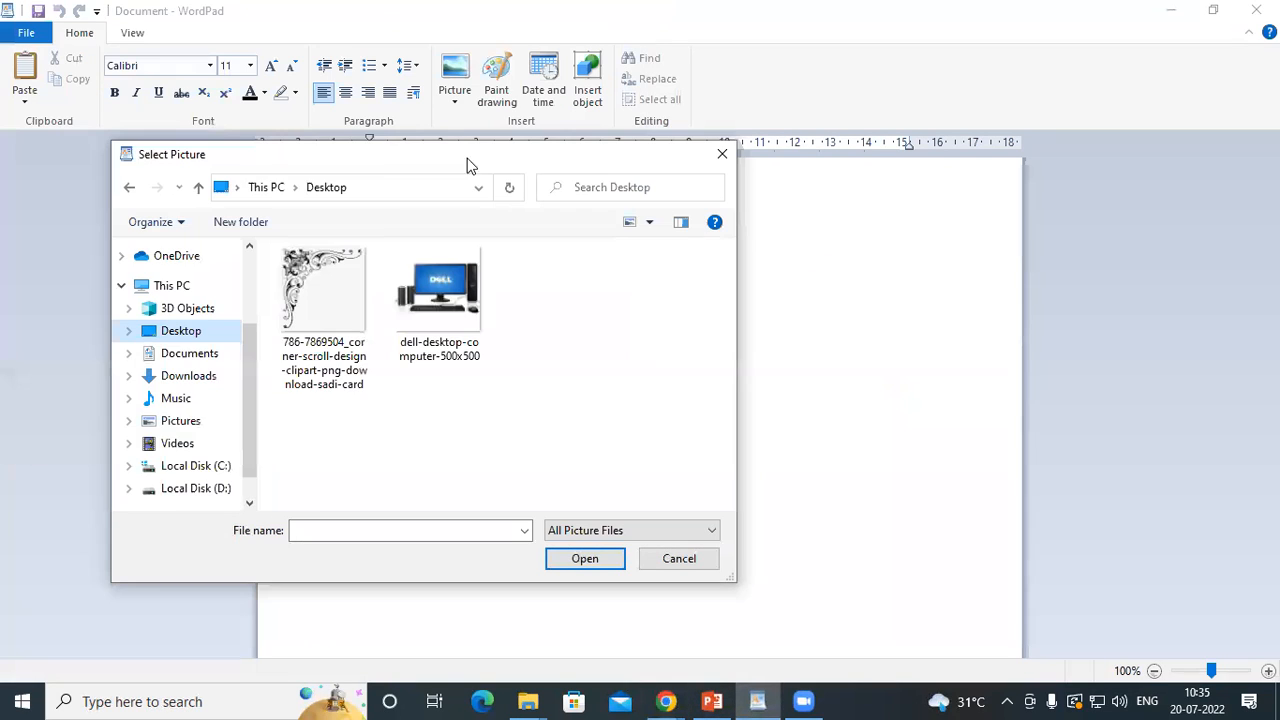
click(723, 151)
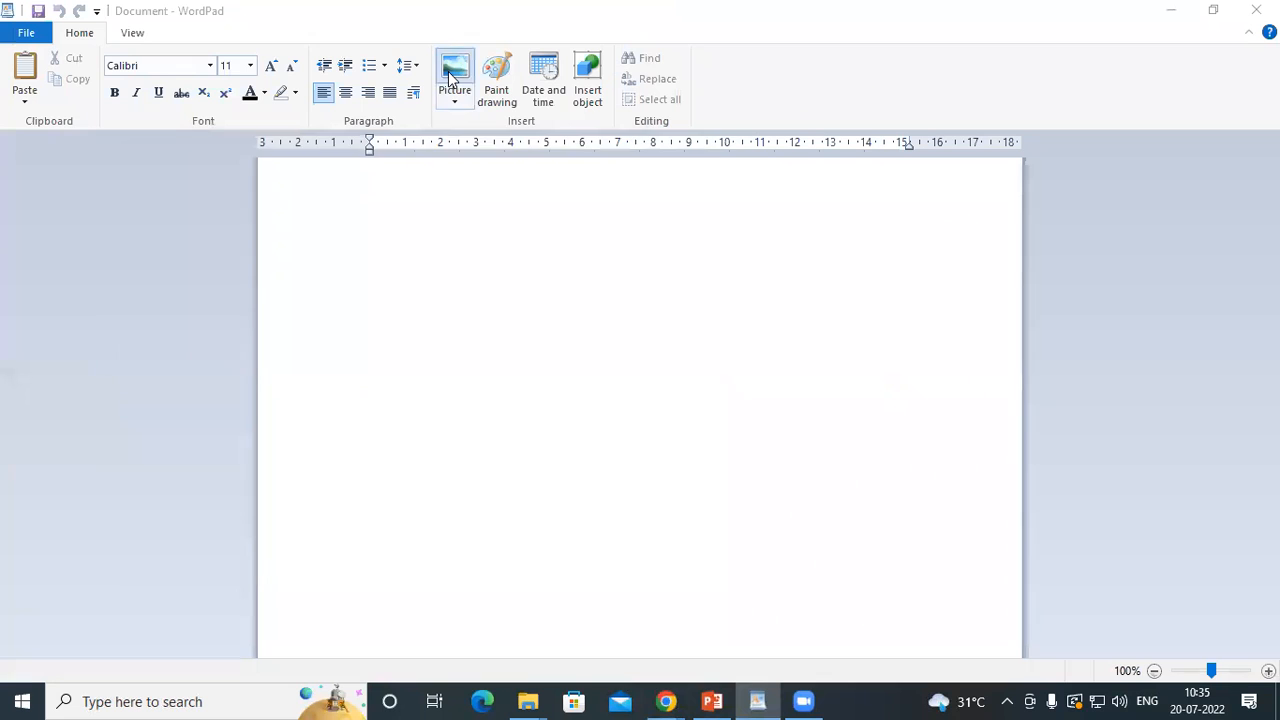
click(452, 76)
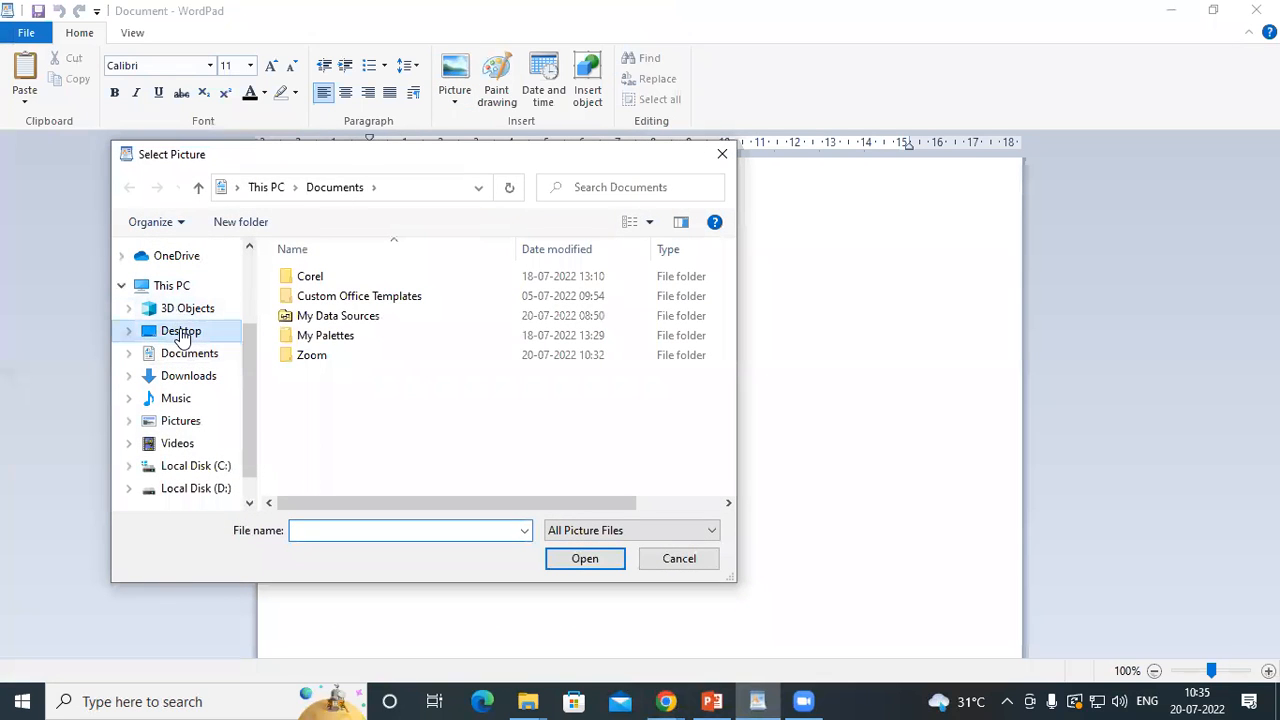
click(181, 335)
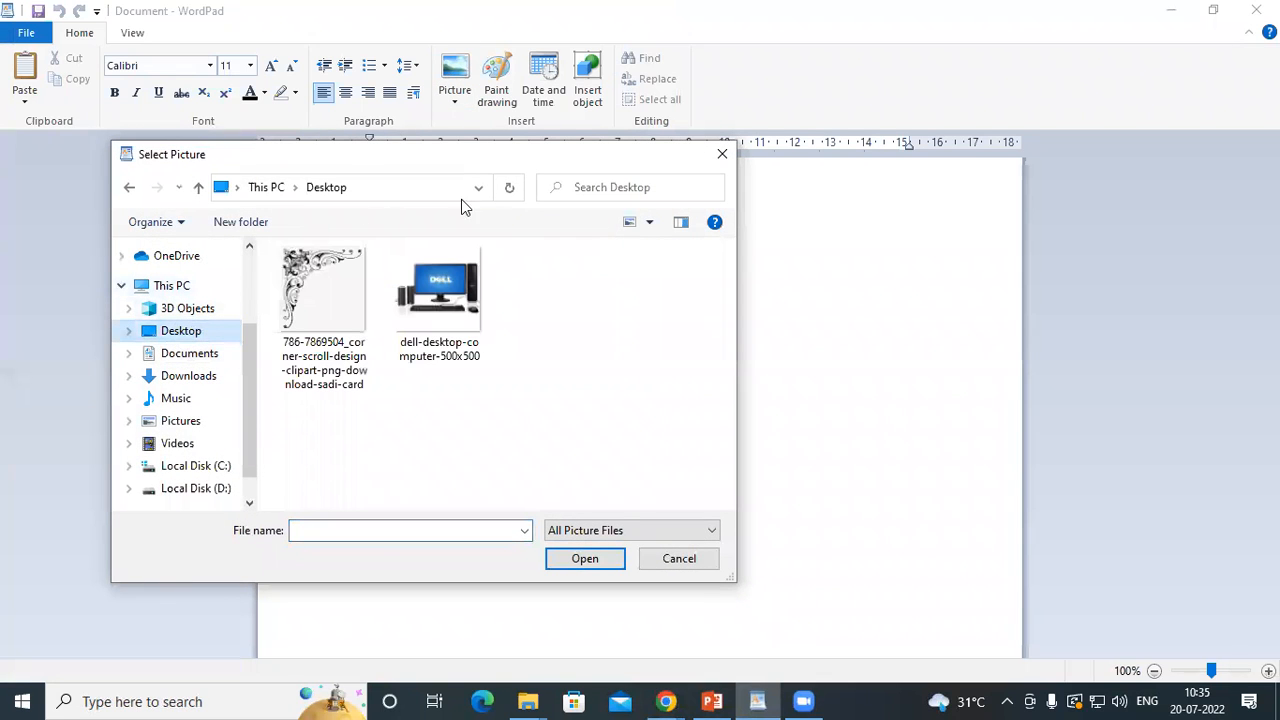
click(425, 298)
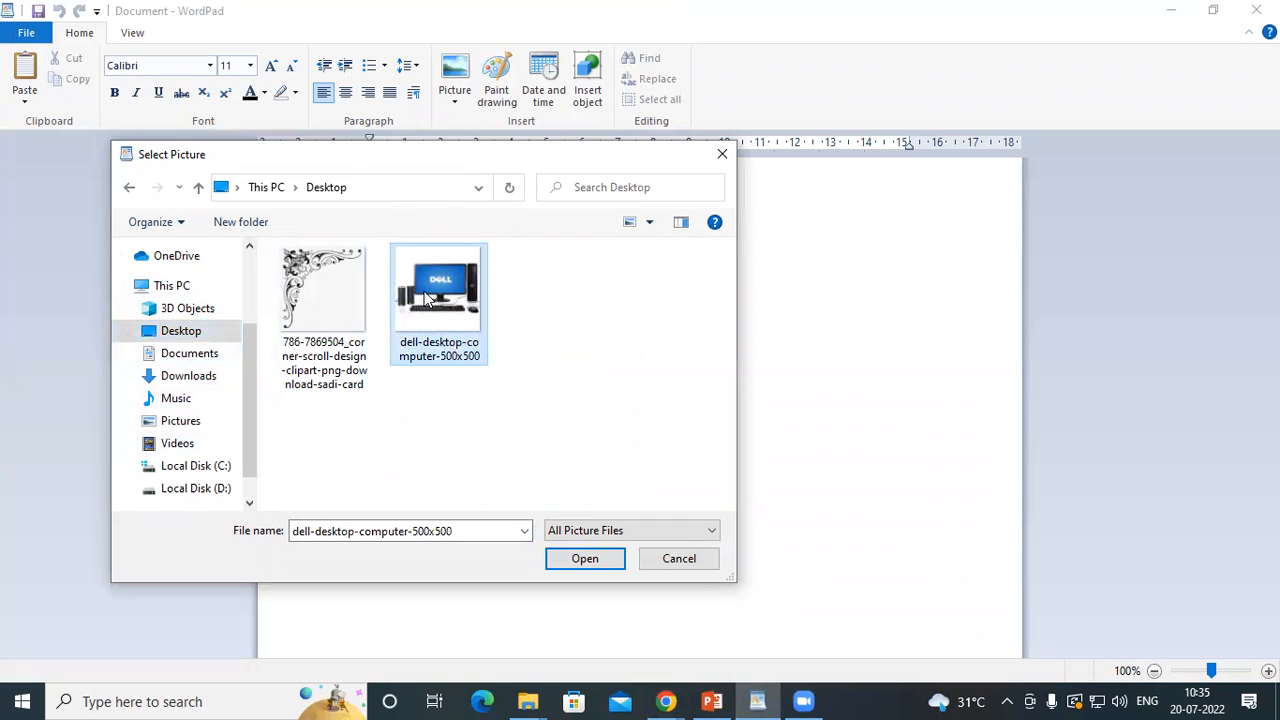
click(581, 559)
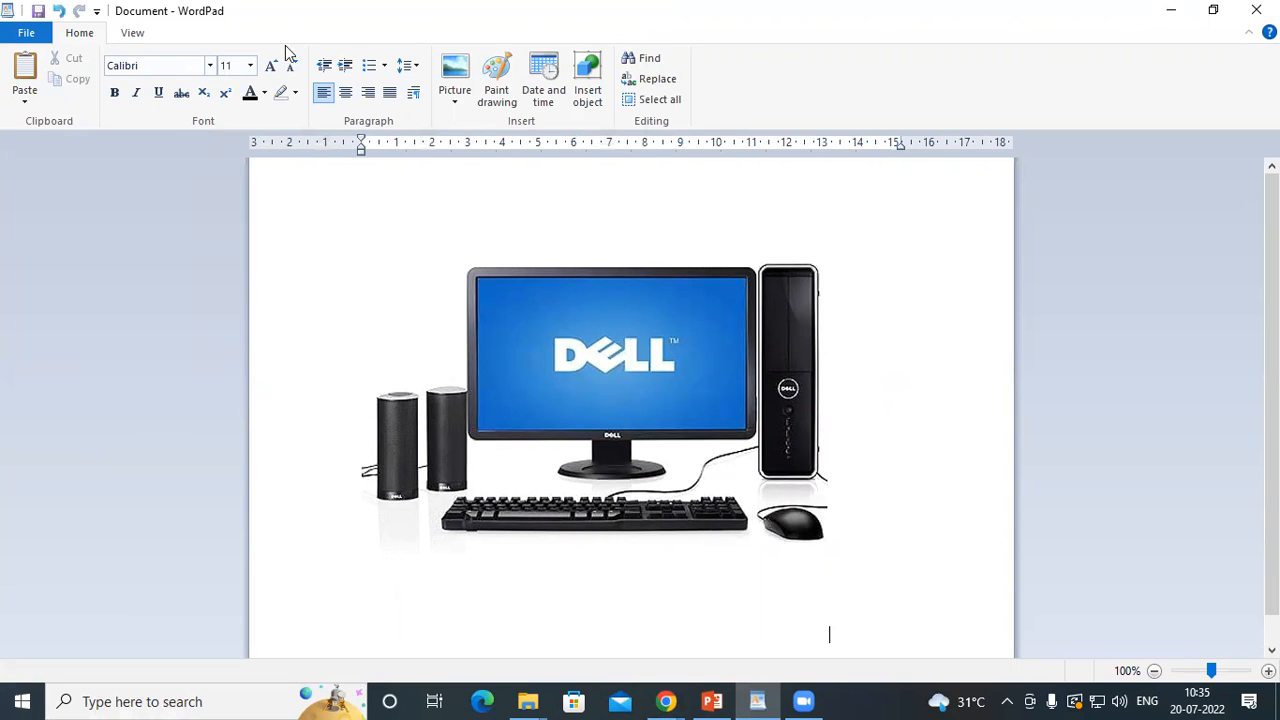
Shrink the inserted Dell computer picture in several stages to about 5 cm wide and deselect it
click(692, 337)
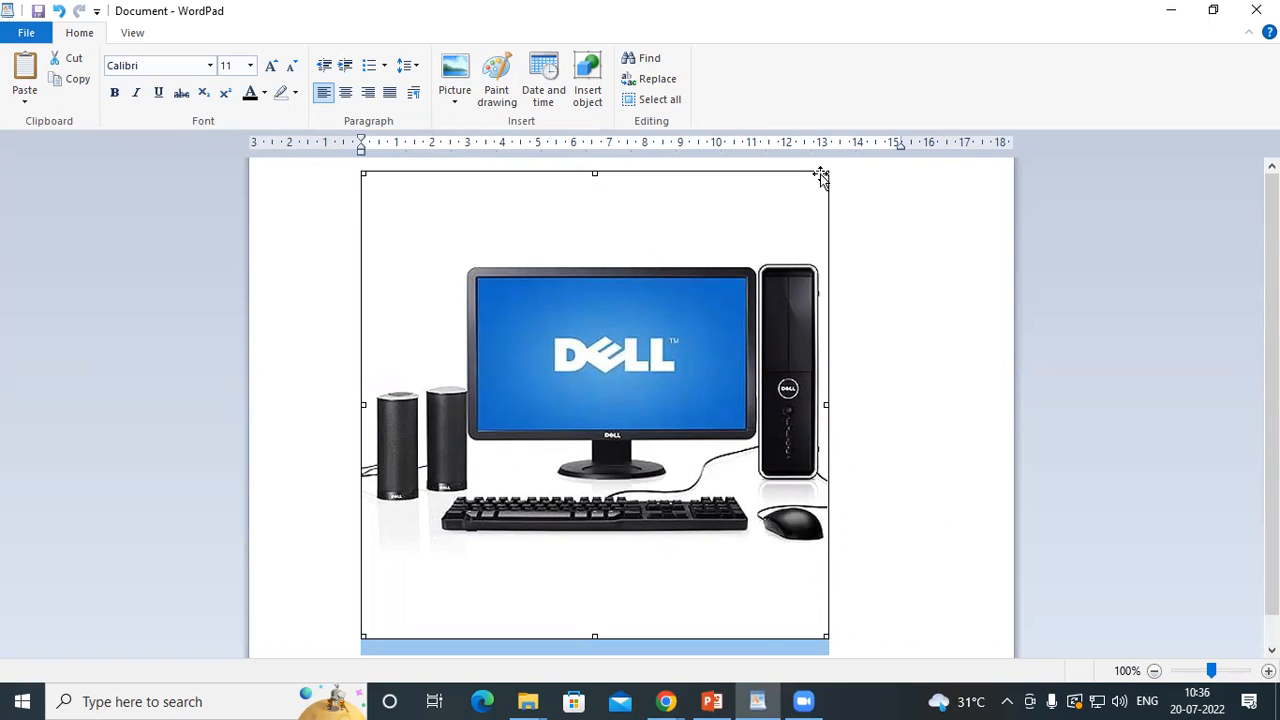
drag(826, 172, 806, 190)
drag(742, 229, 599, 287)
drag(795, 598, 734, 514)
drag(573, 584, 571, 490)
mouse_move(783, 331)
mouse_down()
mouse_move(733, 336)
mouse_move(776, 333)
mouse_up()
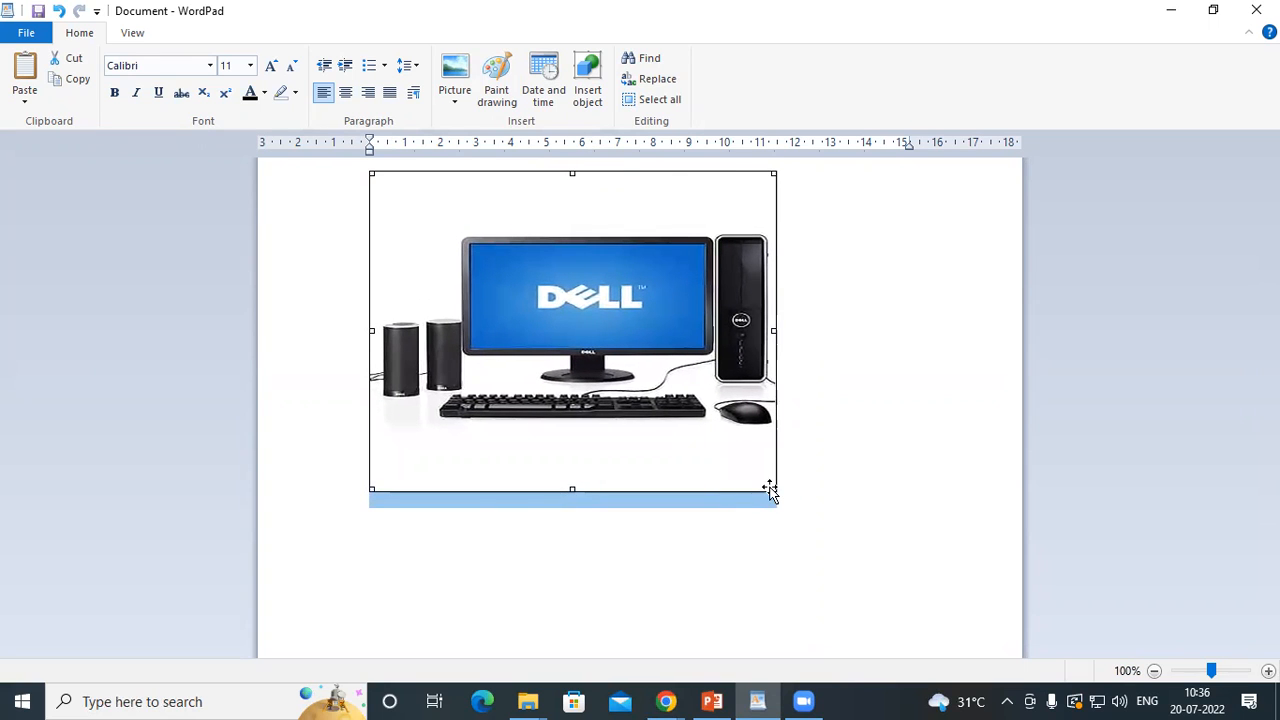
drag(770, 487, 740, 440)
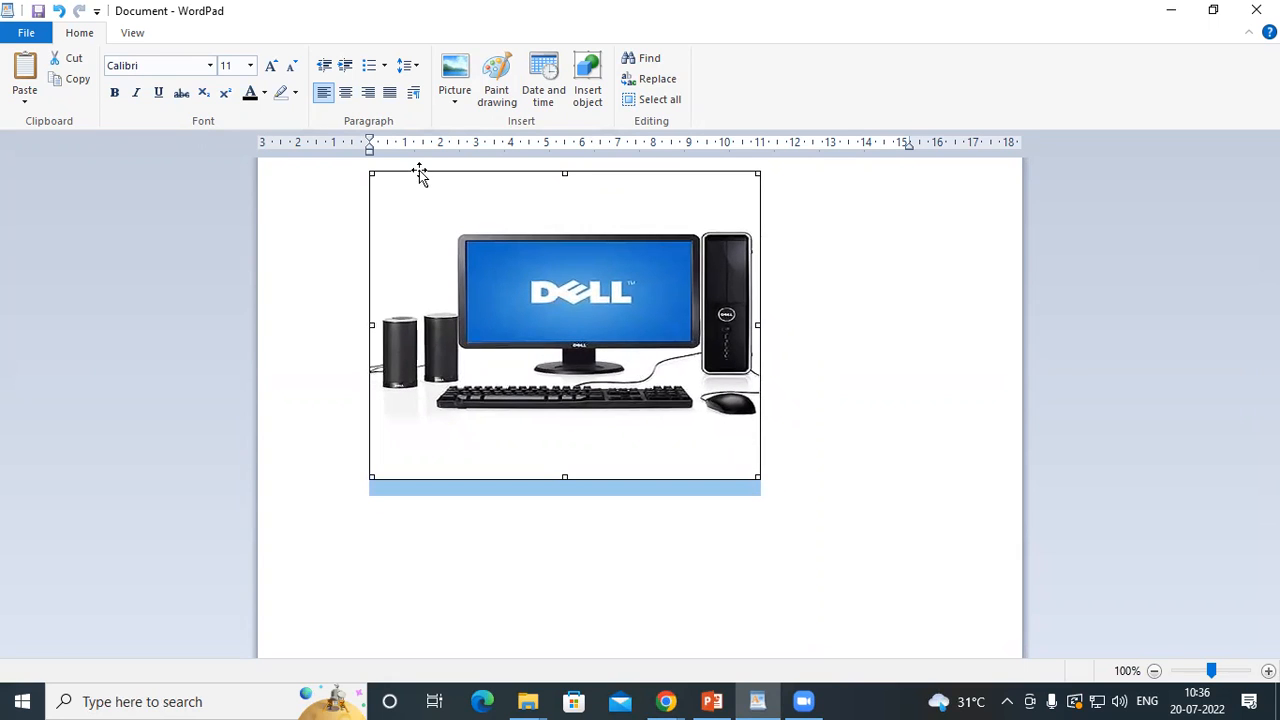
drag(373, 175, 391, 187)
drag(428, 231, 590, 328)
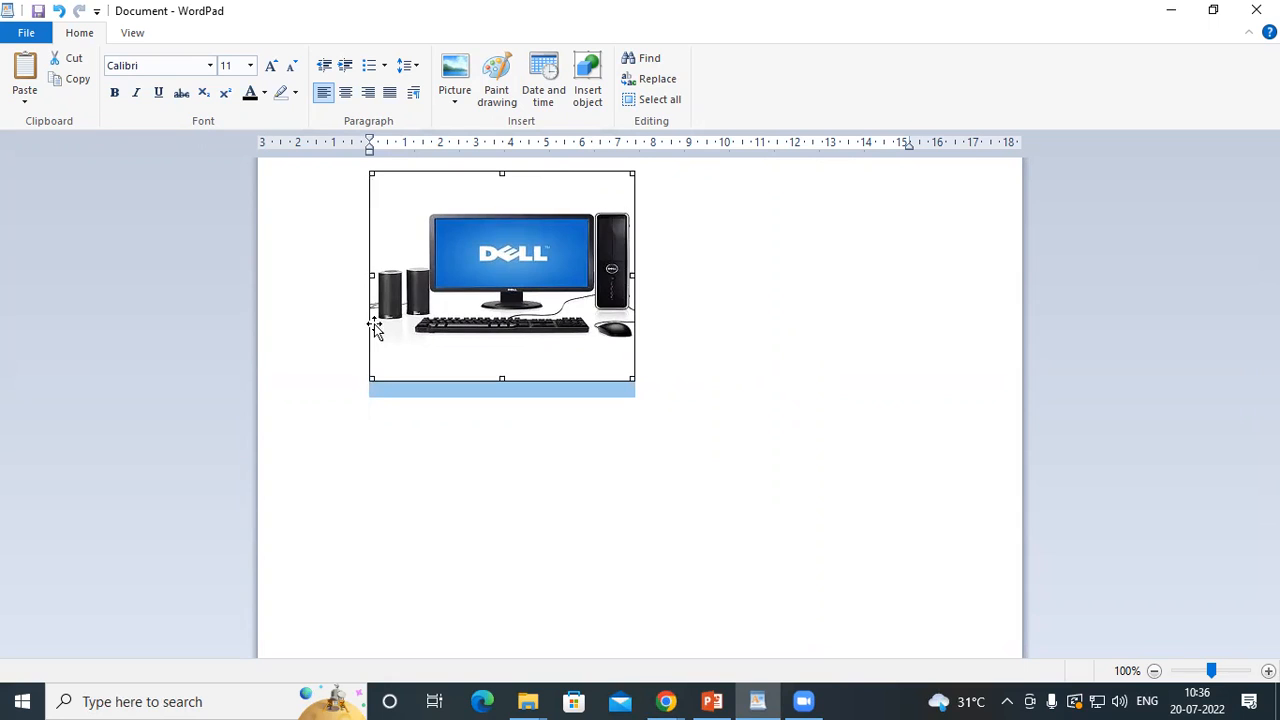
drag(633, 387, 462, 195)
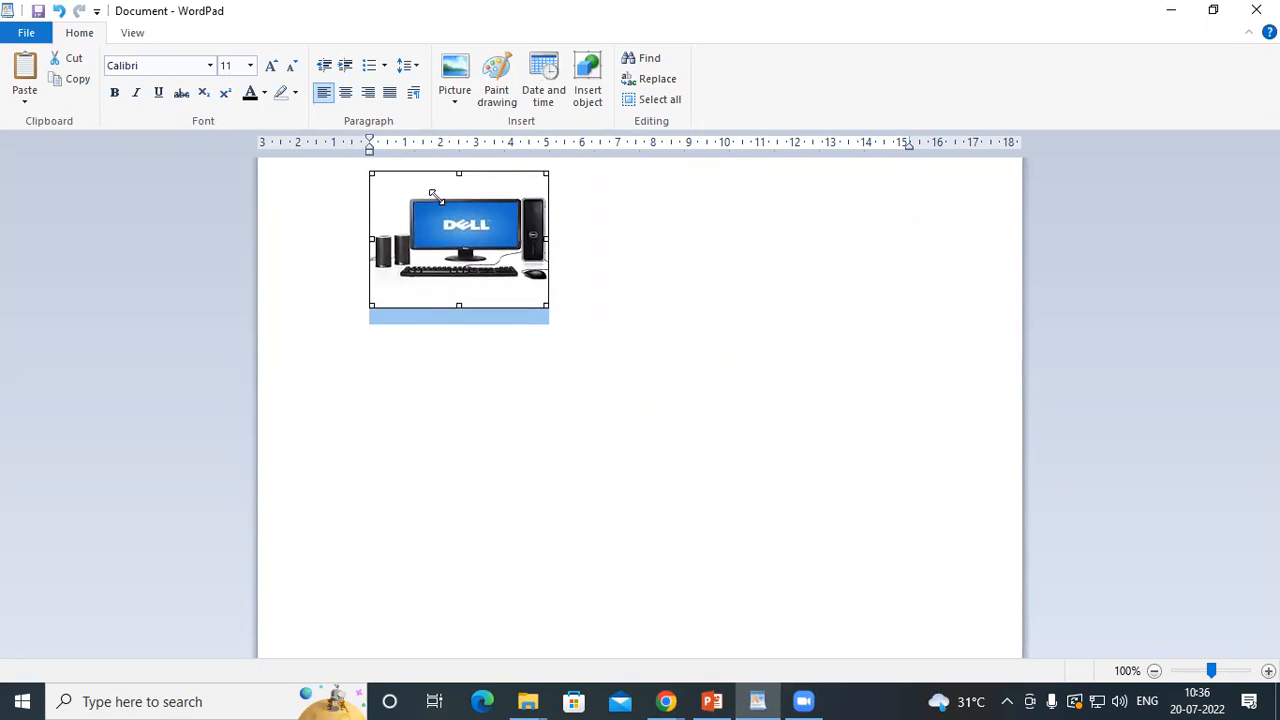
click(557, 286)
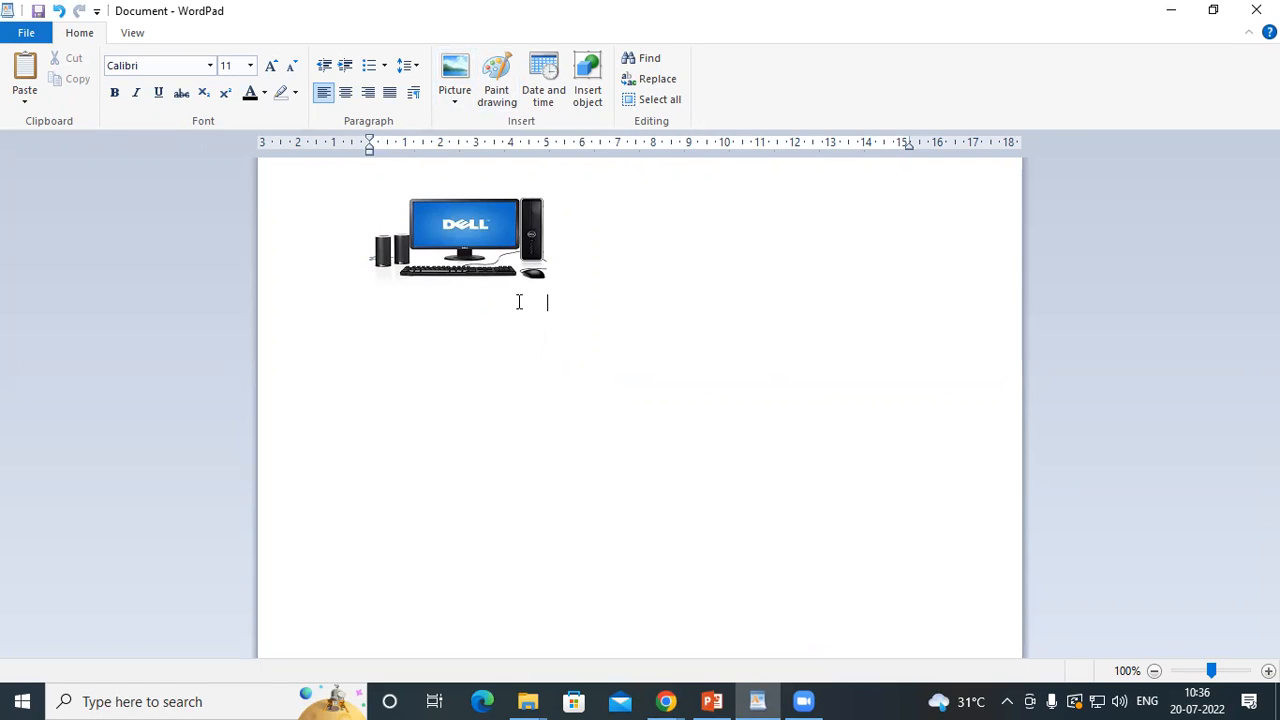
Switch to the Zoom page in Chrome and copy the sentence "Zoom Apps make meetings more engaging, productive, and fun!"
mouse_move(665, 701)
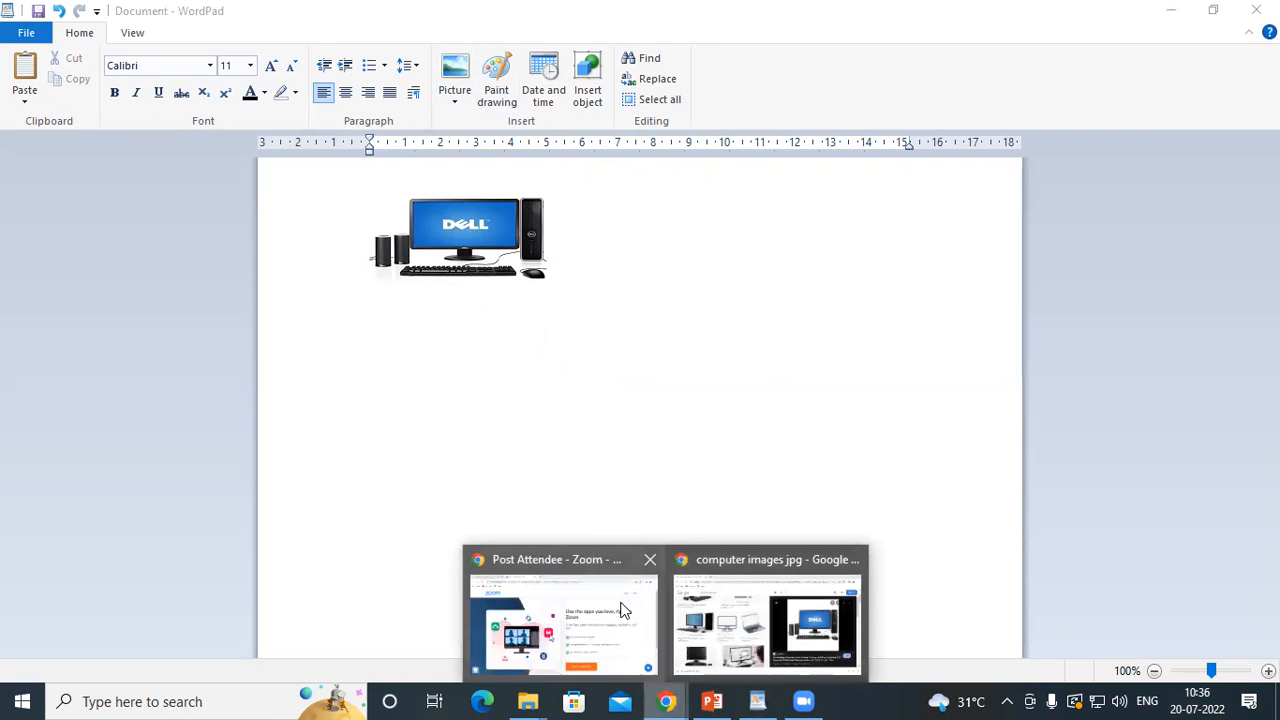
click(522, 635)
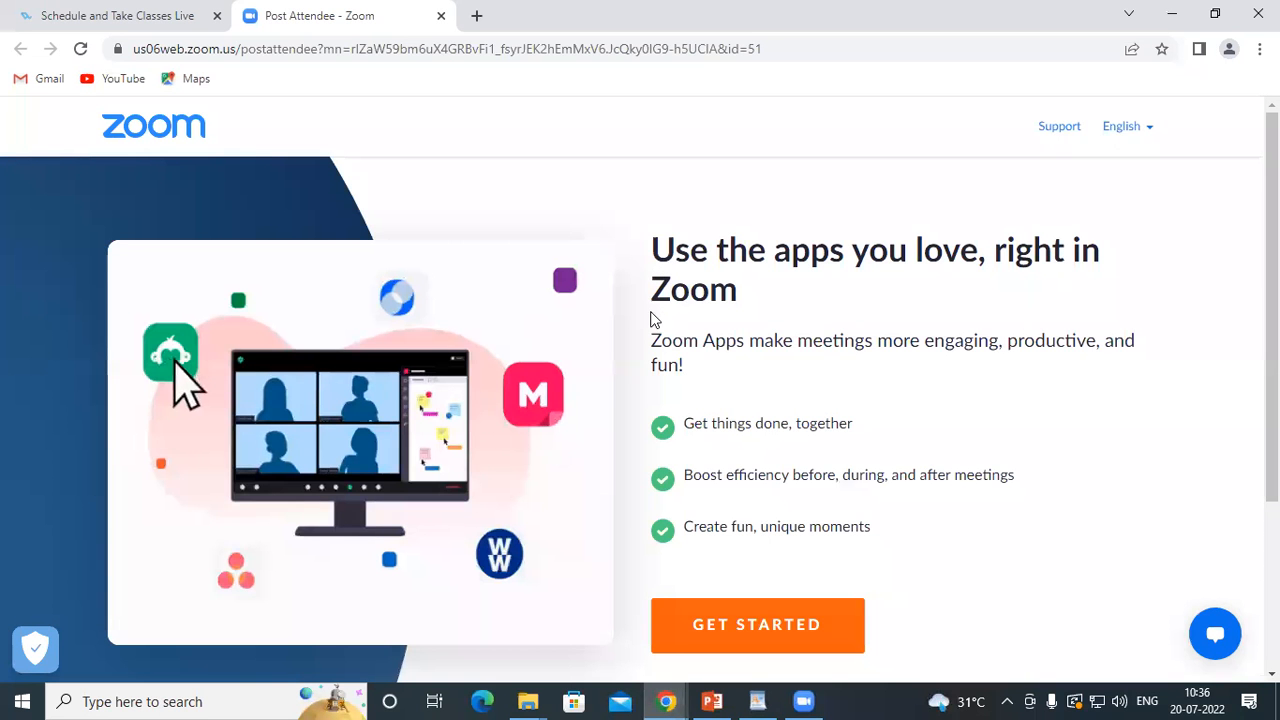
drag(652, 340, 700, 377)
key(ctrl+c)
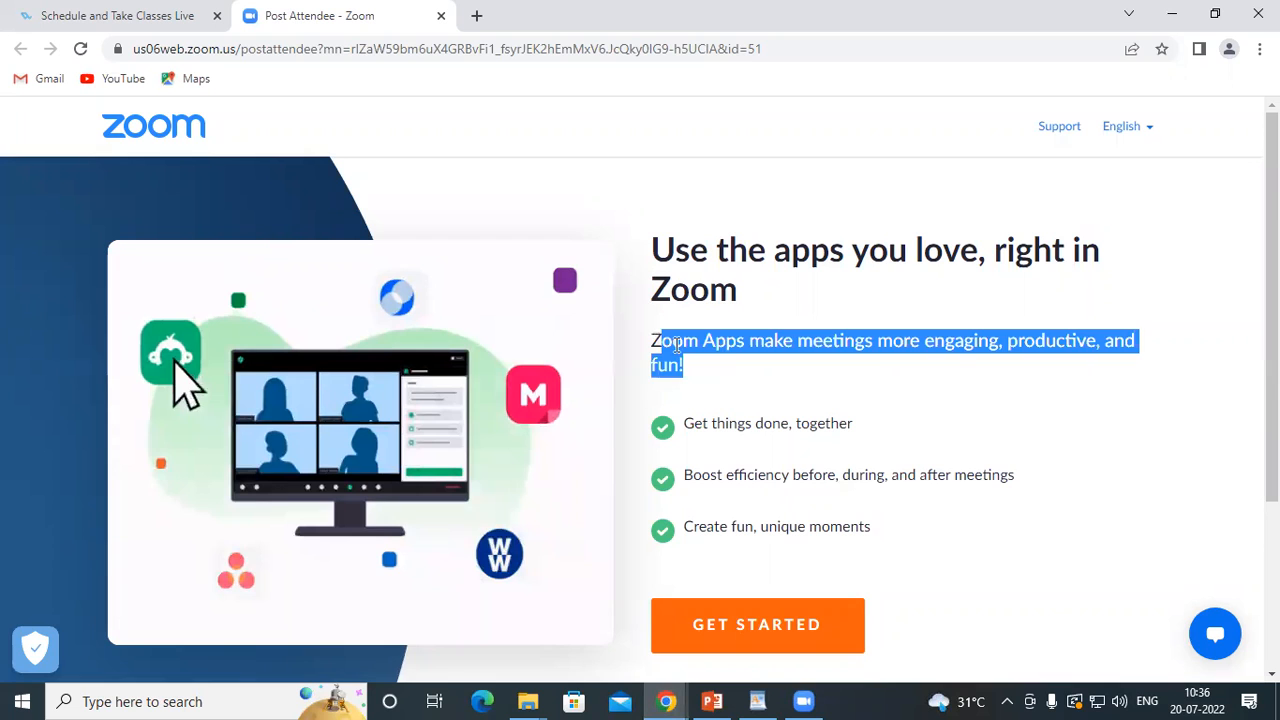
right_click(733, 348)
click(772, 361)
Return to WordPad, paste the copied sentence below the Dell picture and start a new line after it
click(763, 705)
right_click(582, 328)
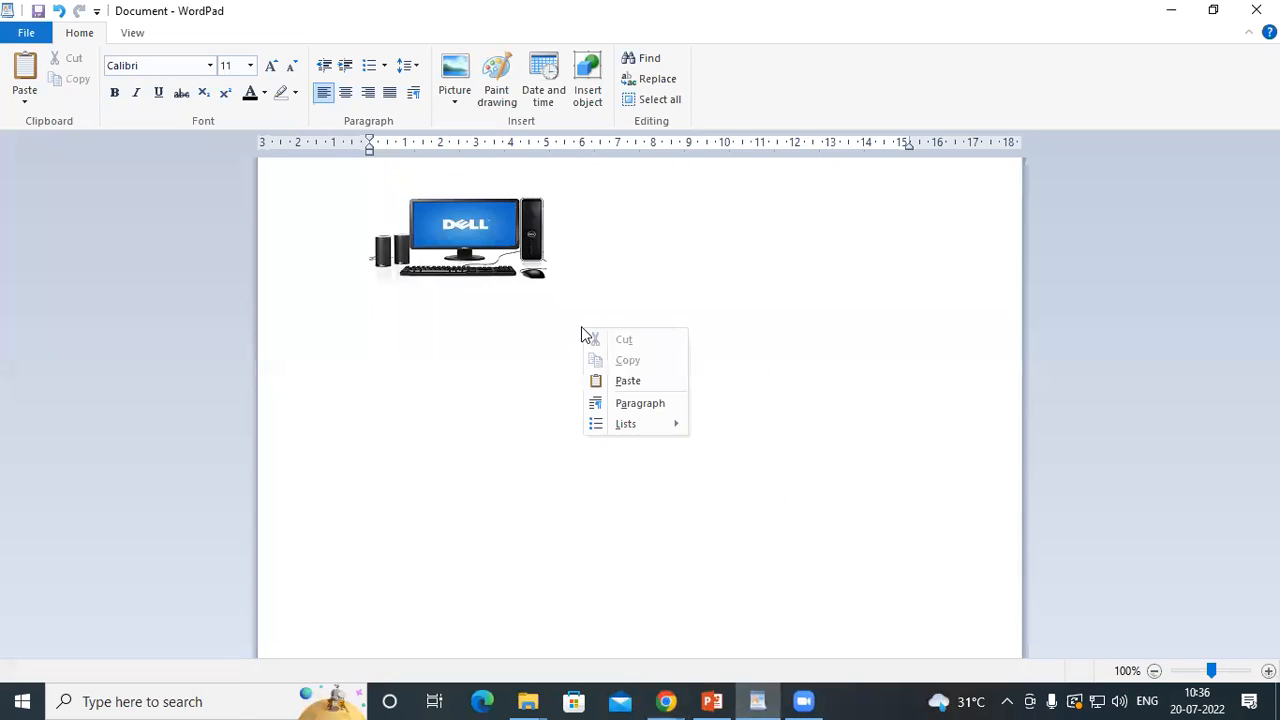
click(606, 381)
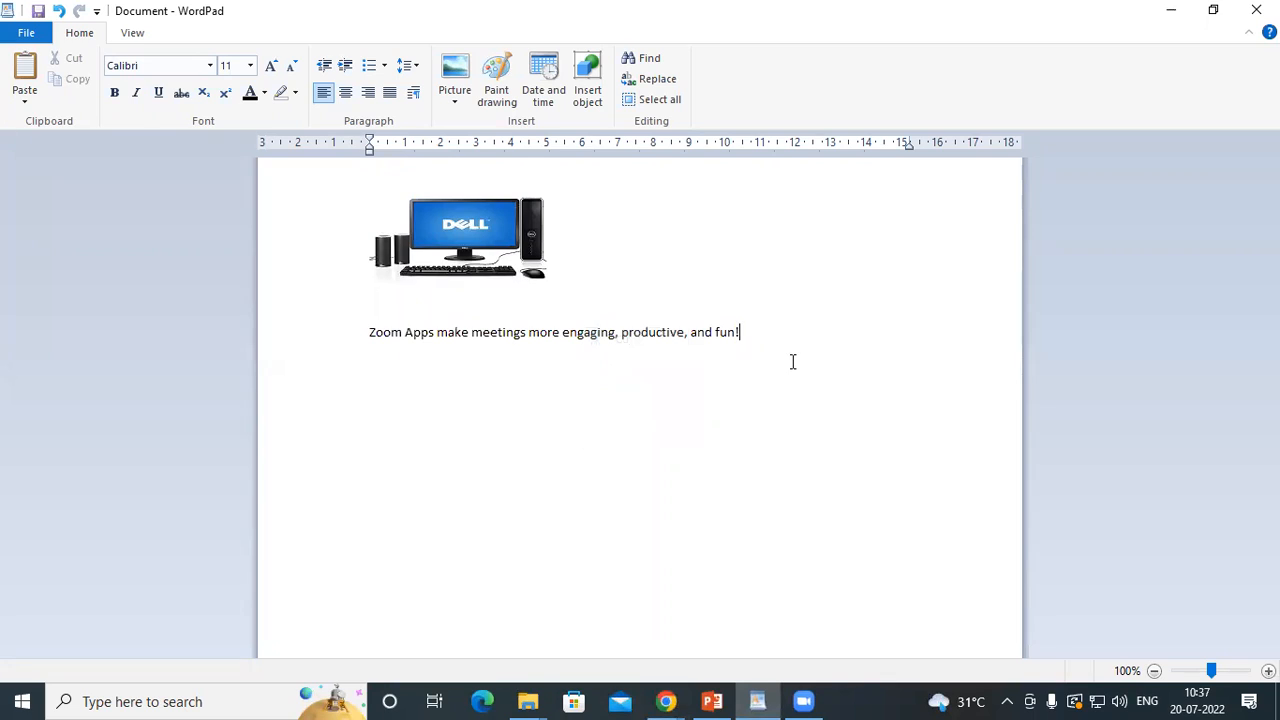
key(Return)
click(456, 78)
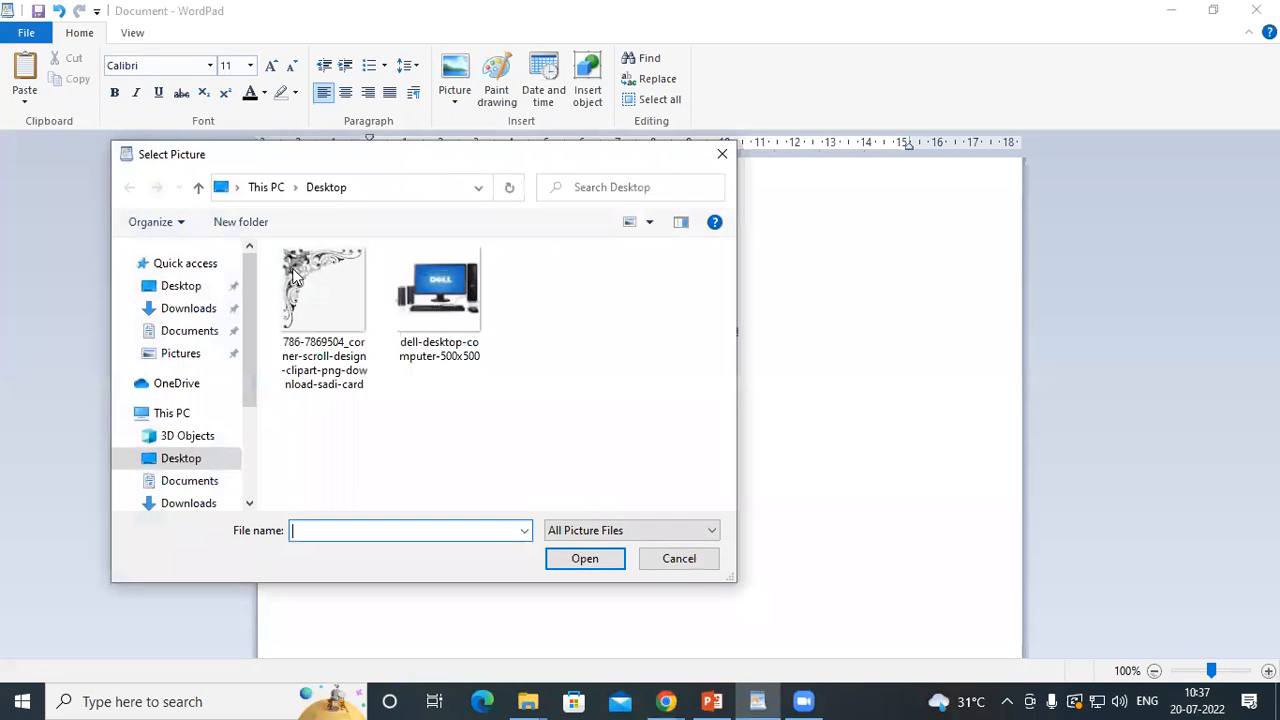
click(180, 331)
click(185, 308)
click(180, 354)
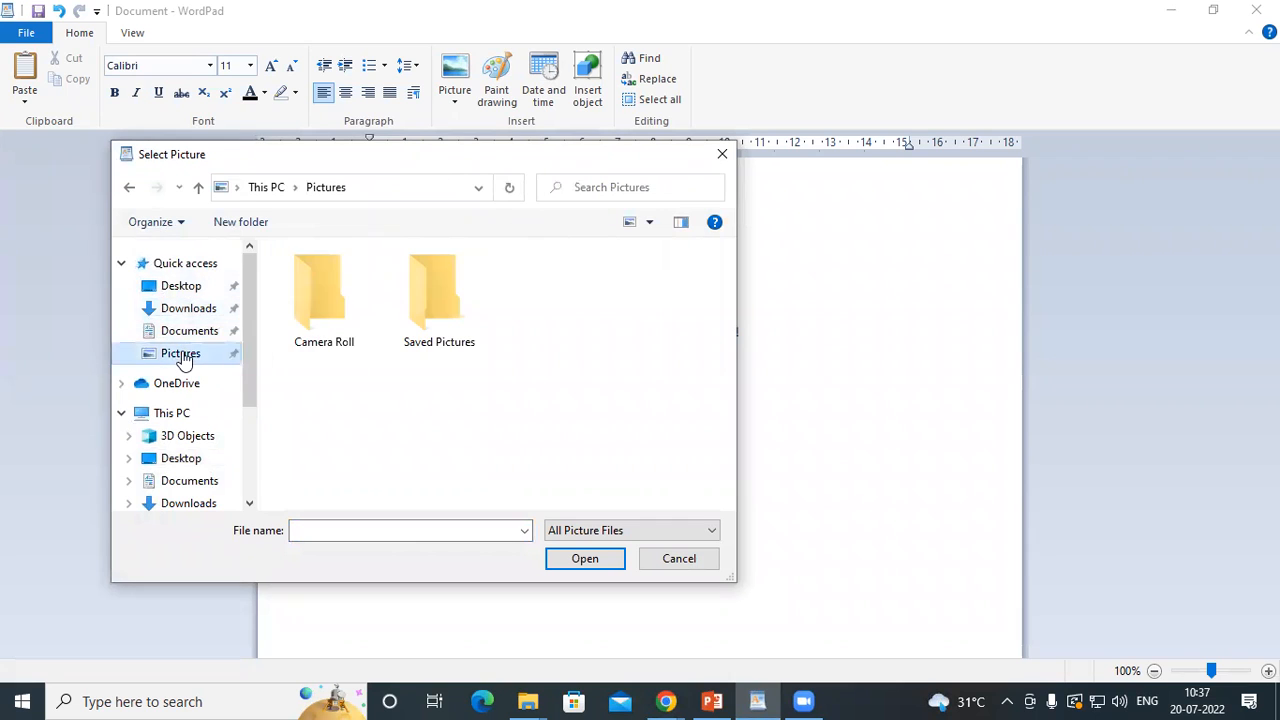
click(722, 153)
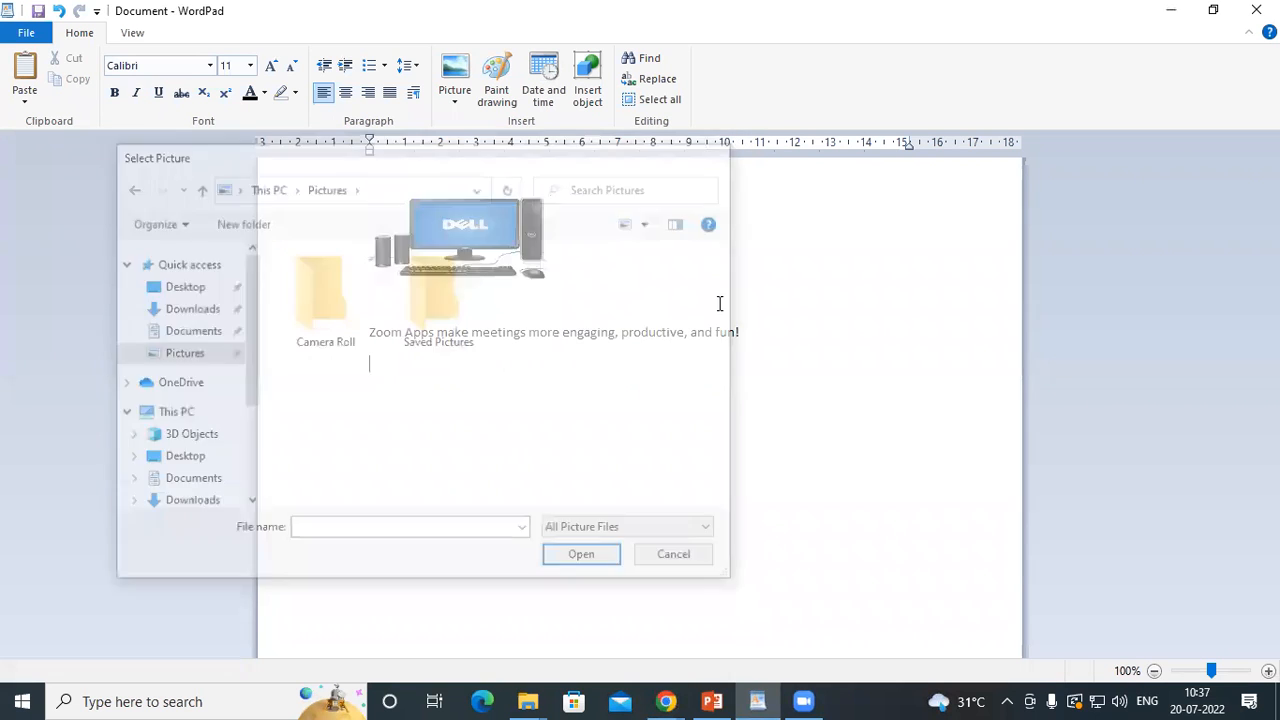
Switch to the Google Images results in Chrome and preview the related picture "dell desktop with ssd hard drive"
mouse_move(665, 700)
click(690, 655)
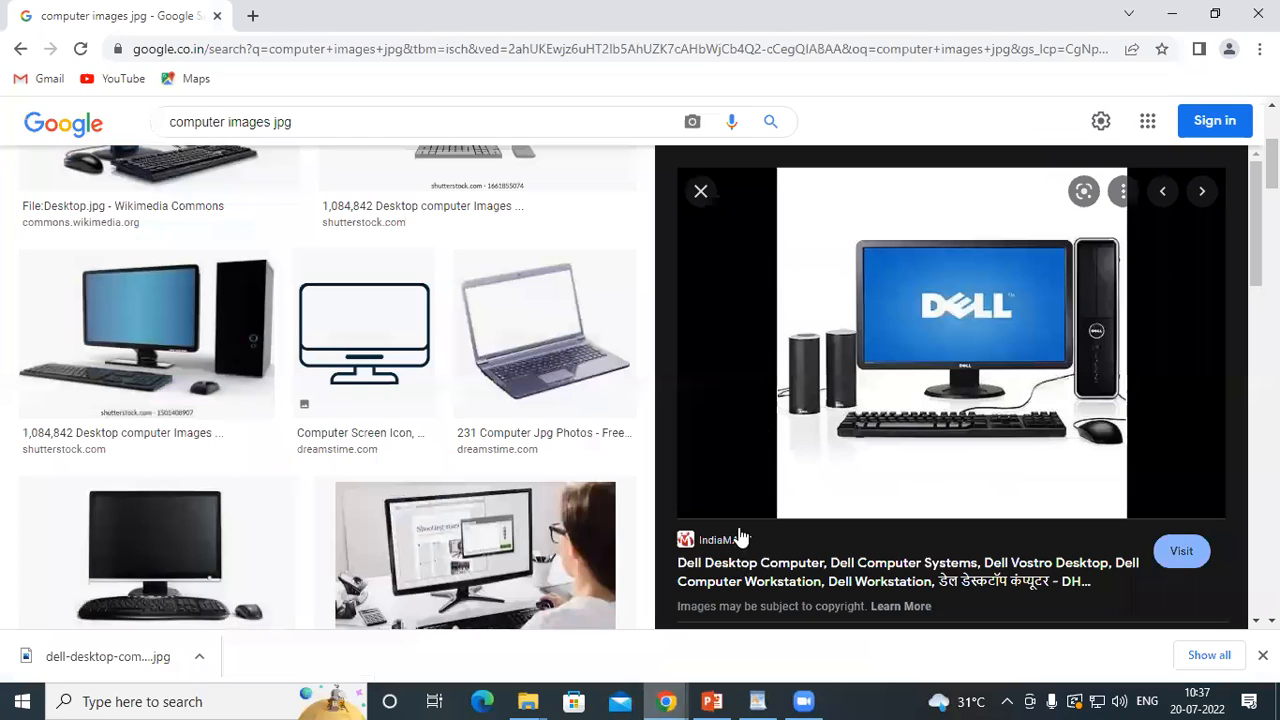
scroll(870, 395, down, 5)
scroll(930, 443, down, 2)
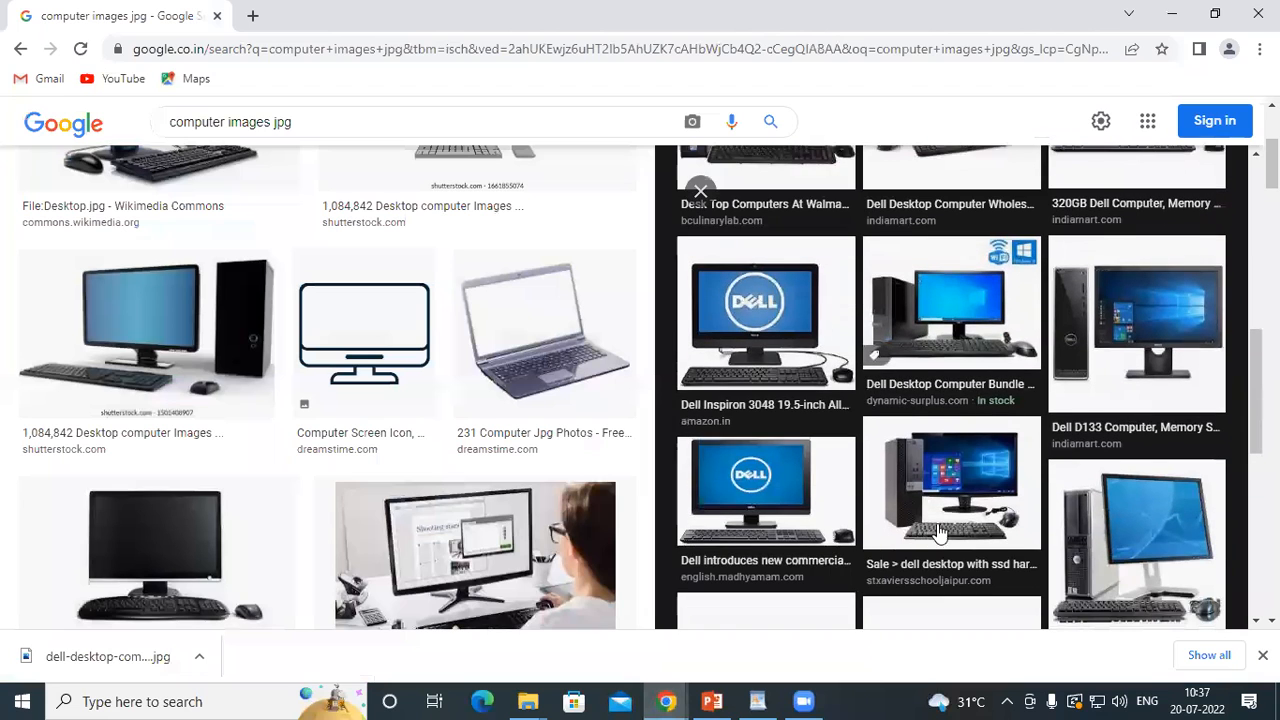
click(960, 475)
right_click(964, 288)
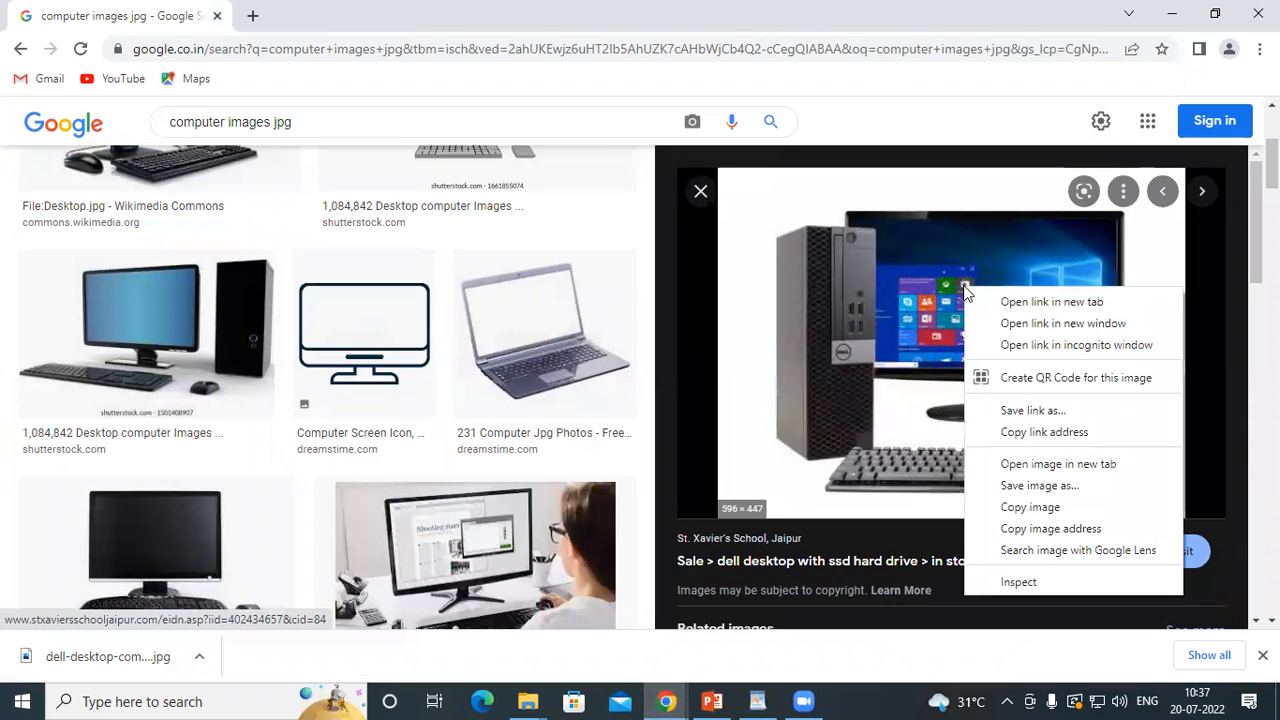
click(1030, 487)
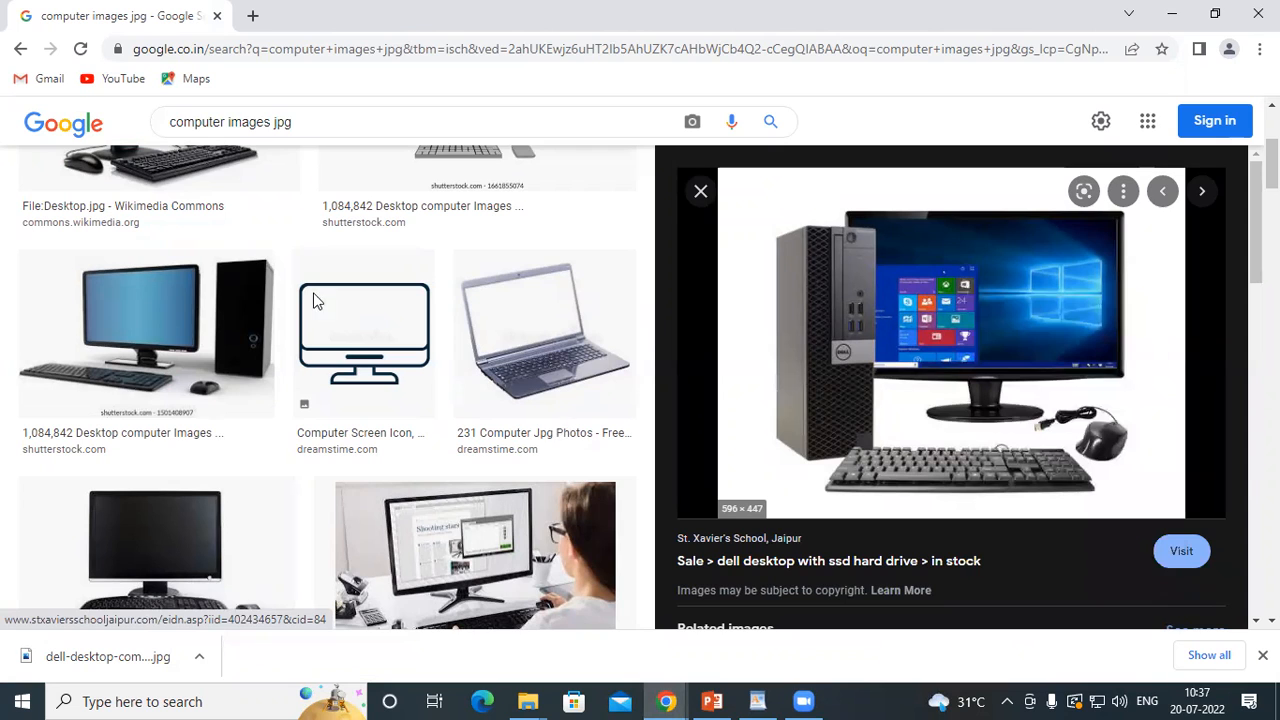
click(177, 251)
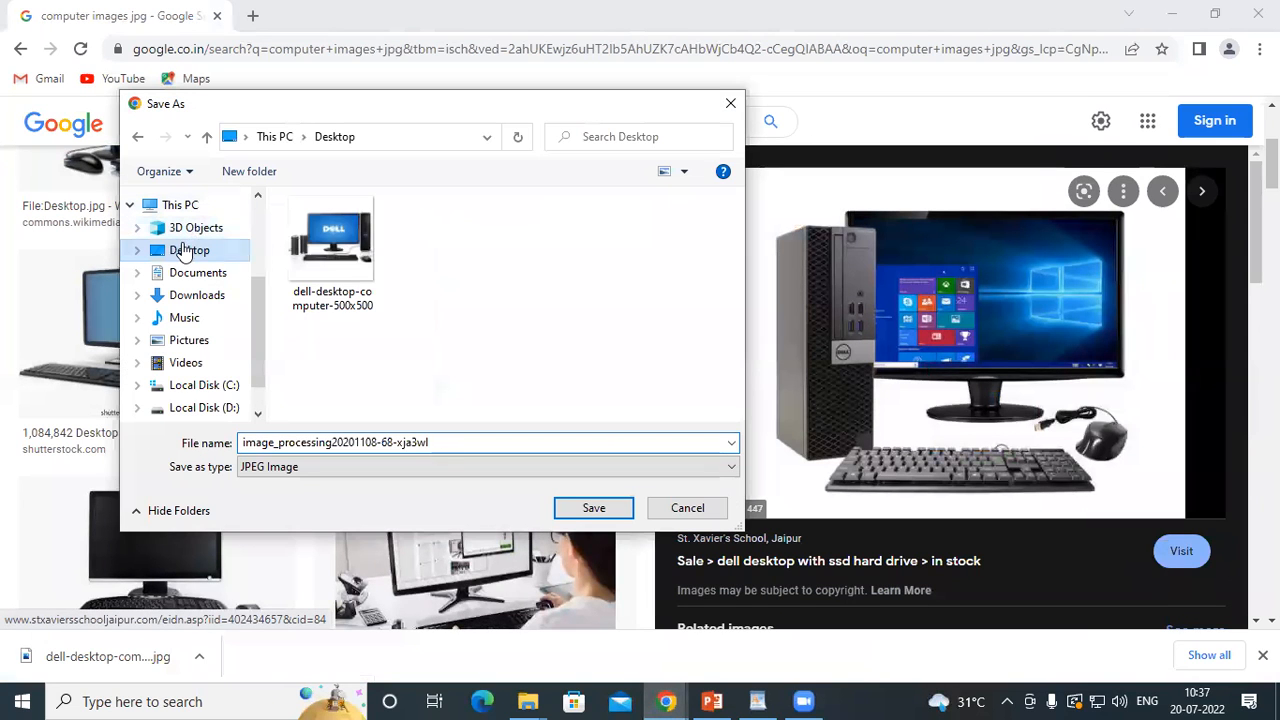
click(579, 510)
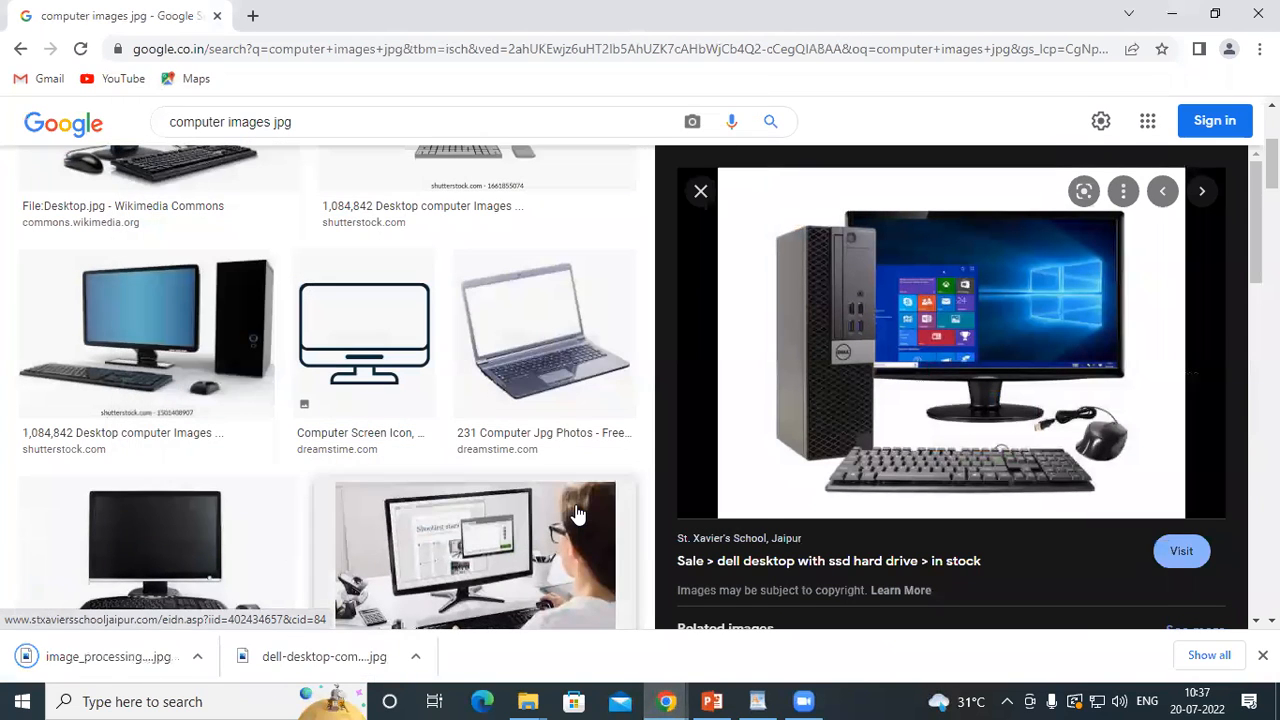
click(757, 702)
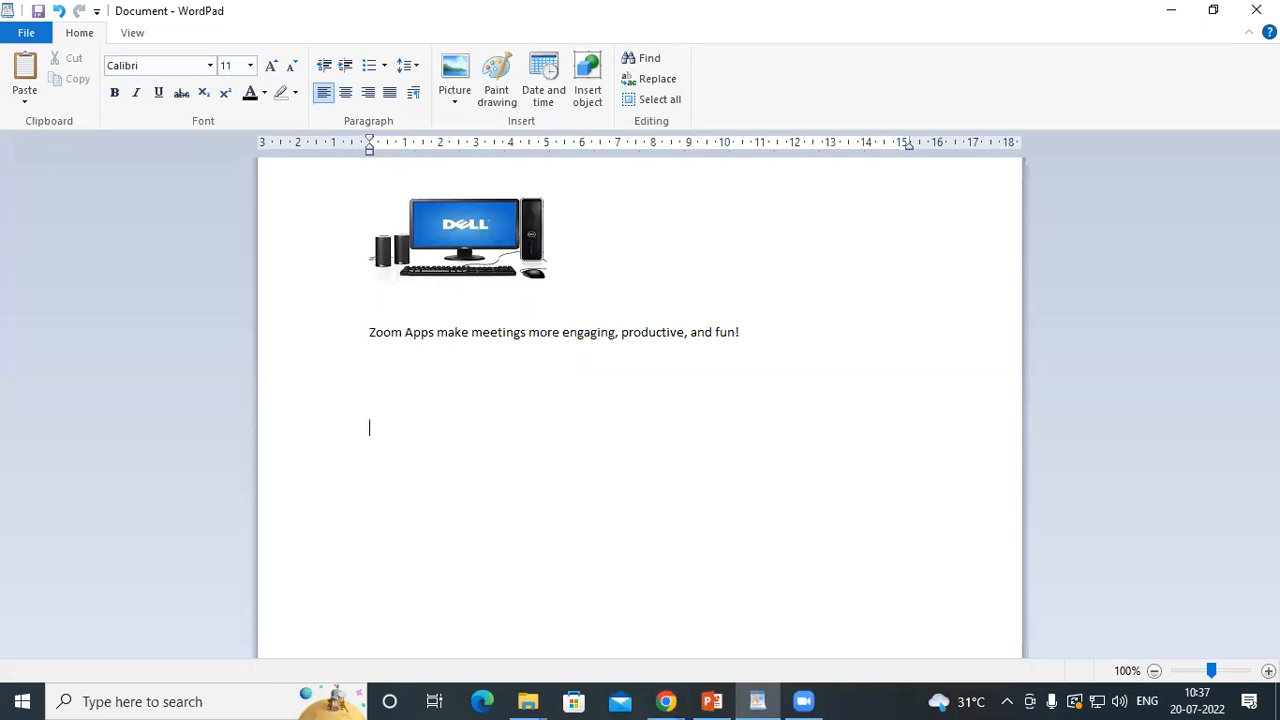
click(454, 72)
click(533, 308)
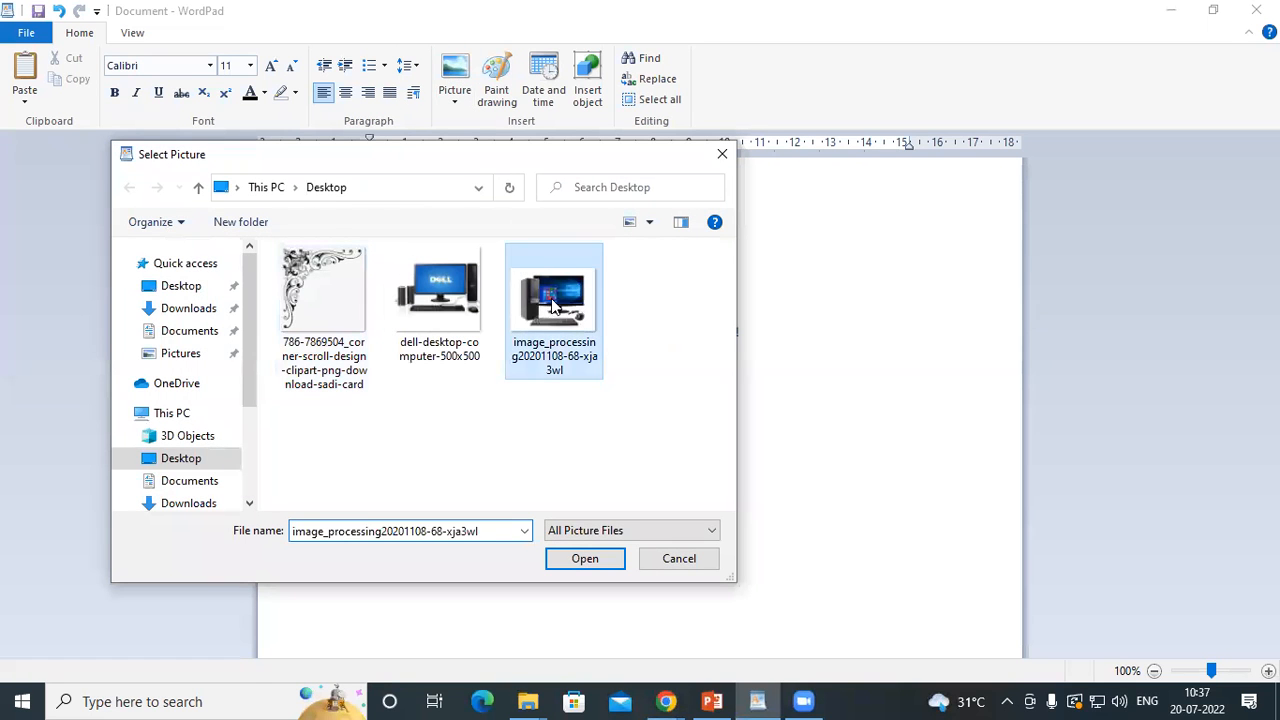
click(586, 560)
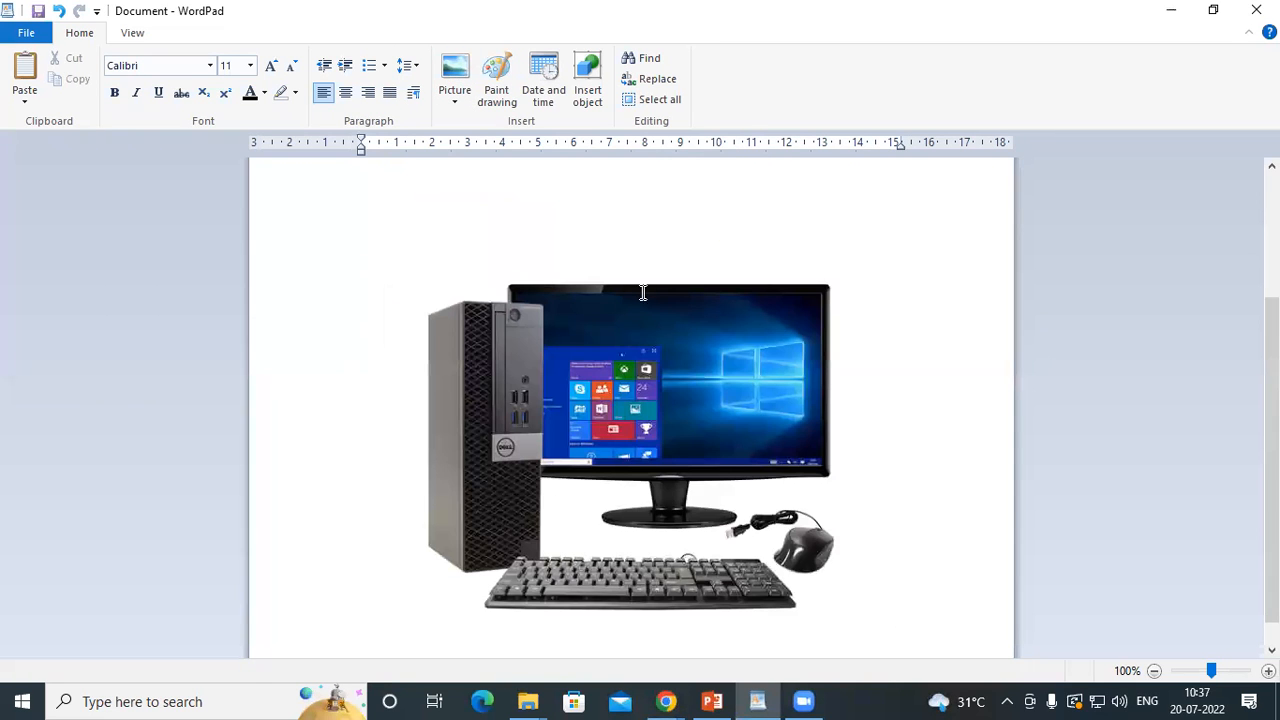
Shrink the second computer picture proportionally to about 4.5 cm wide and deselect it
click(703, 438)
drag(897, 637, 530, 357)
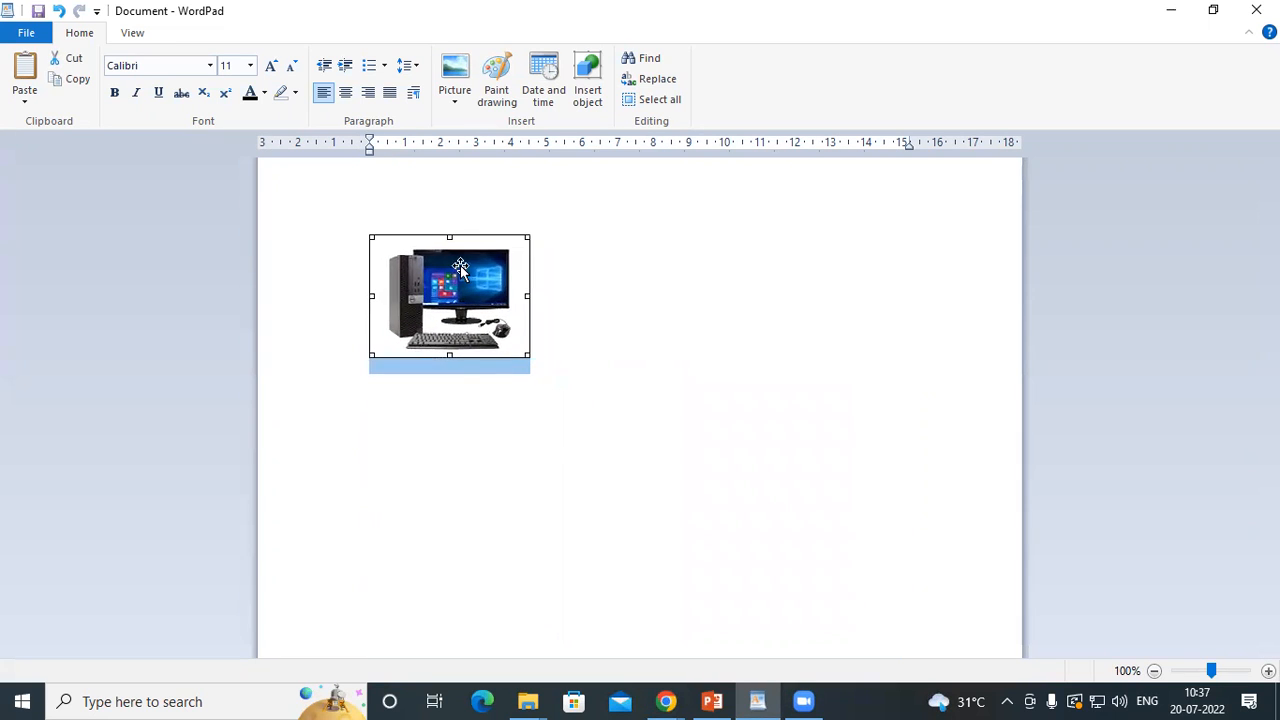
click(658, 320)
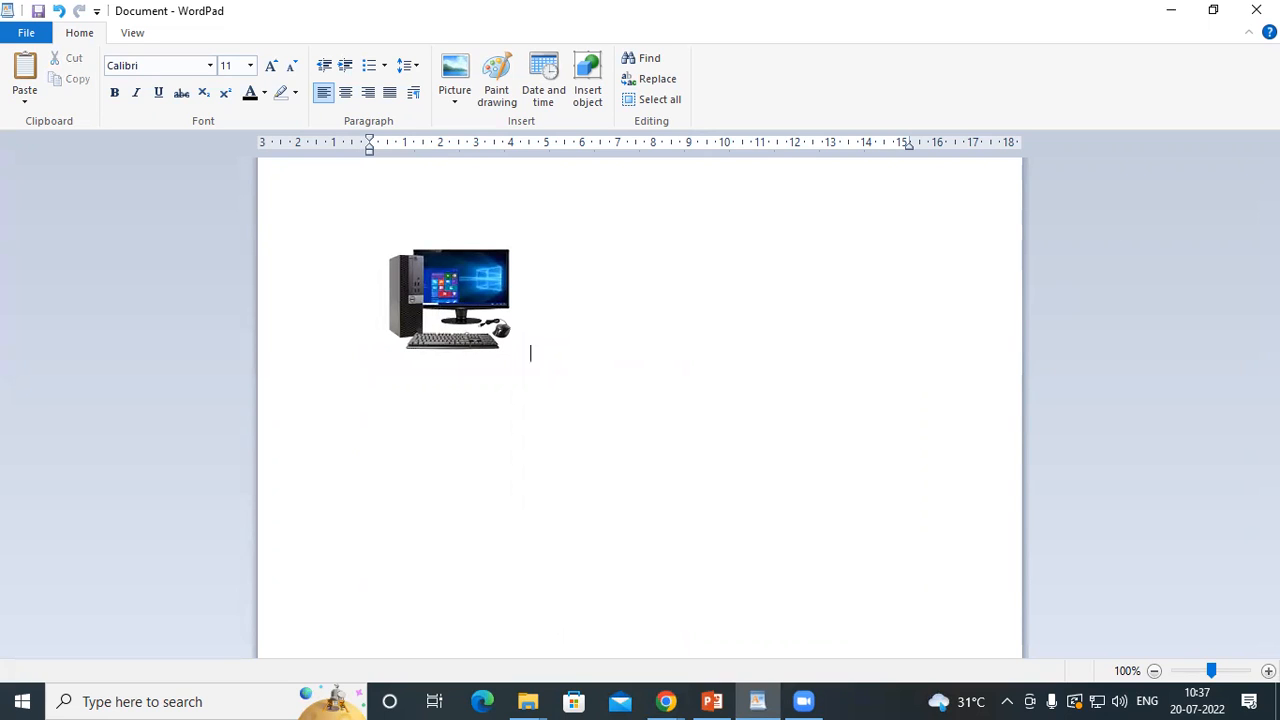
click(450, 314)
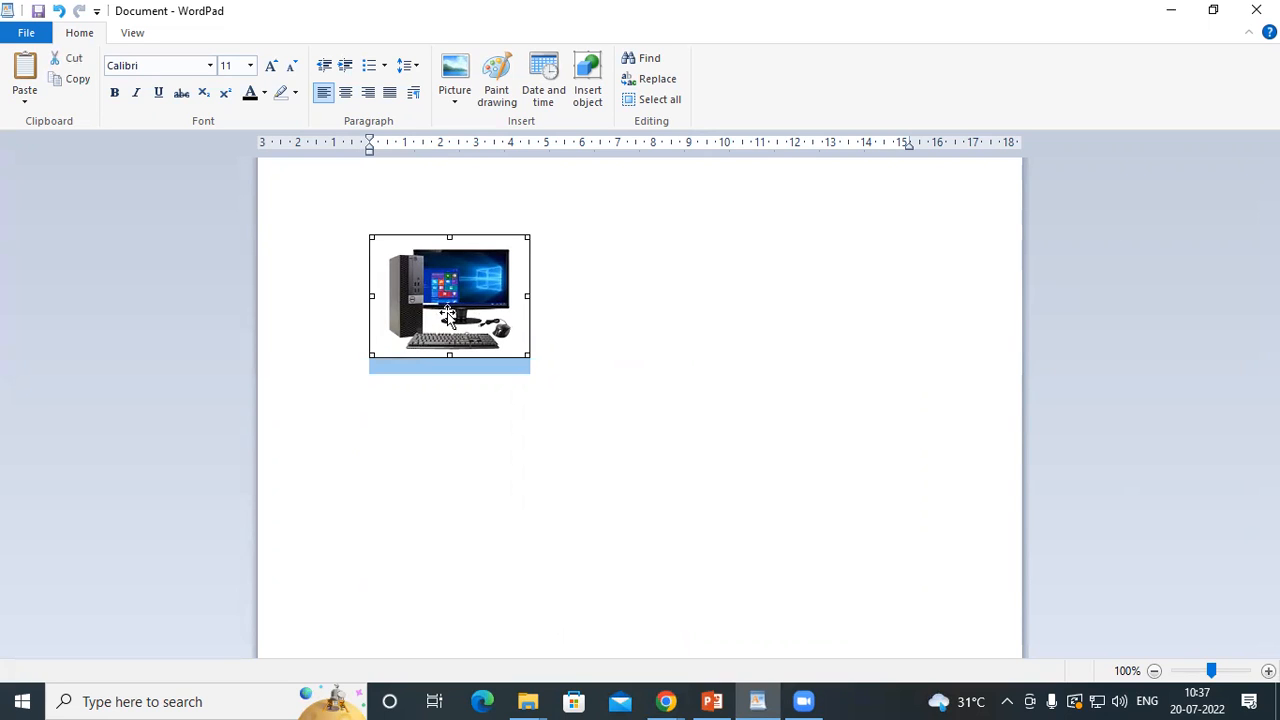
click(463, 536)
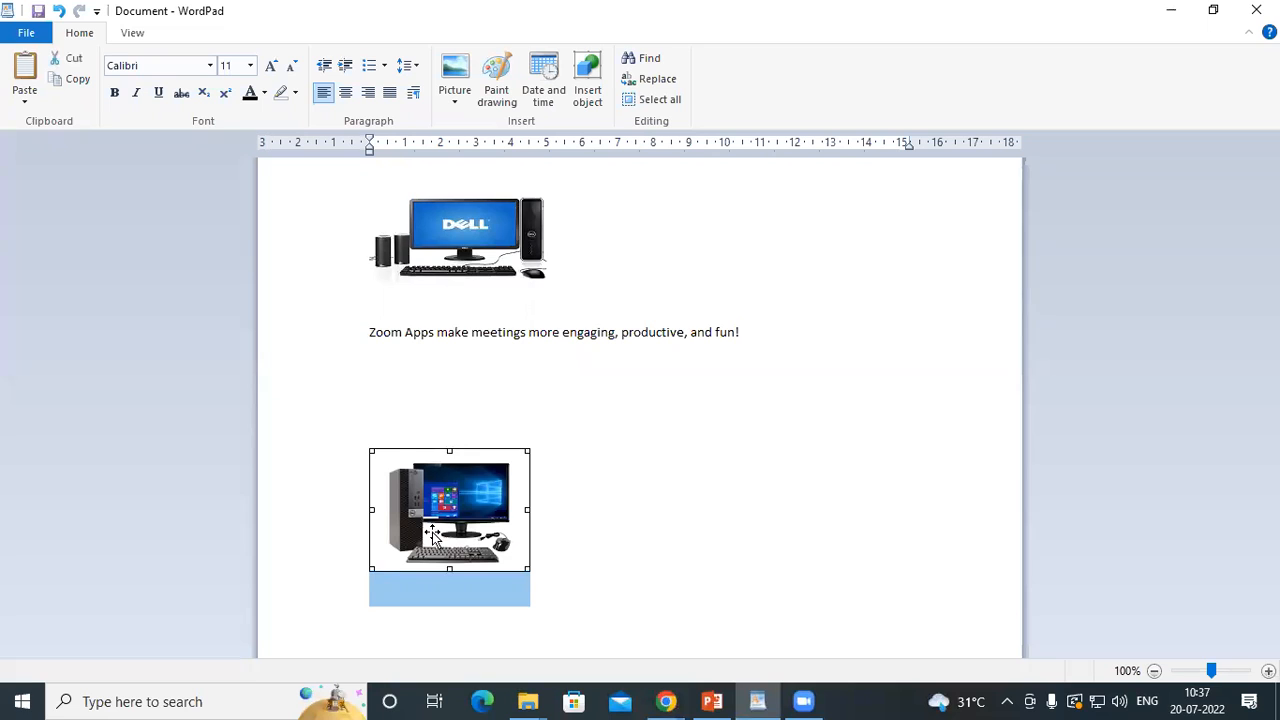
click(464, 224)
click(462, 464)
click(468, 252)
click(450, 468)
click(557, 573)
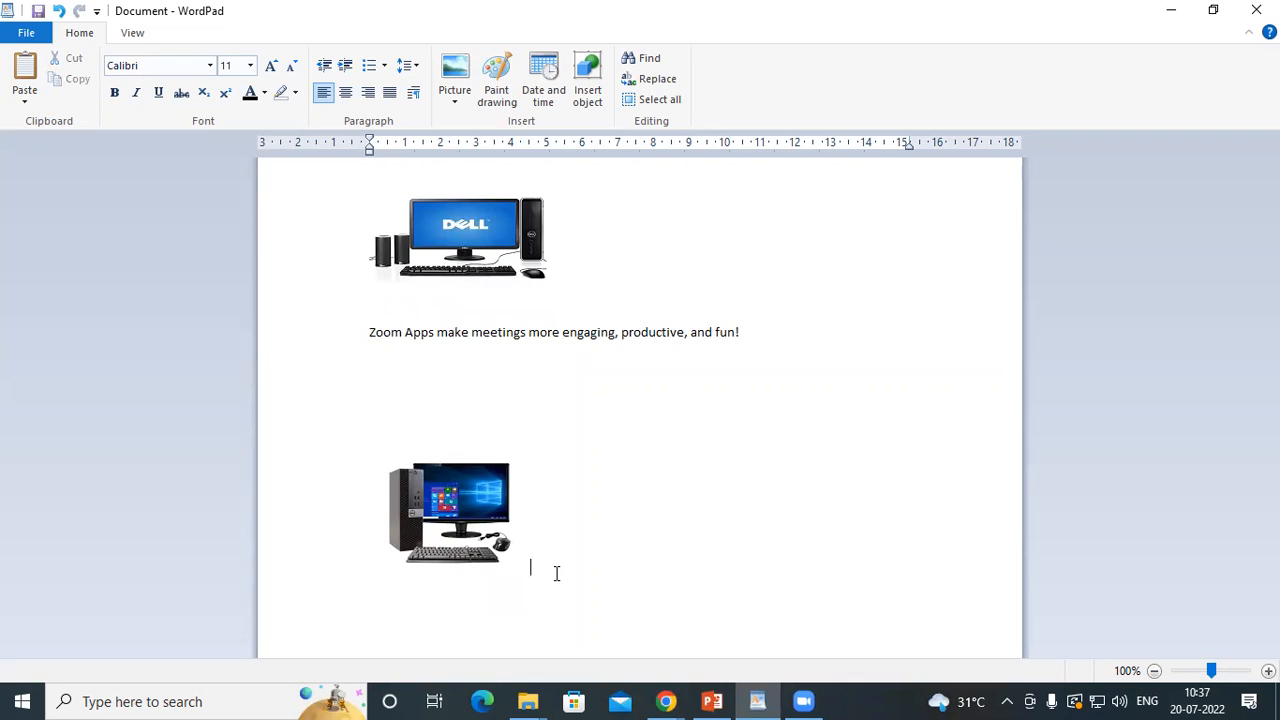
Paste the Zoom Apps sentence beside the second computer picture
key(ctrl+v)
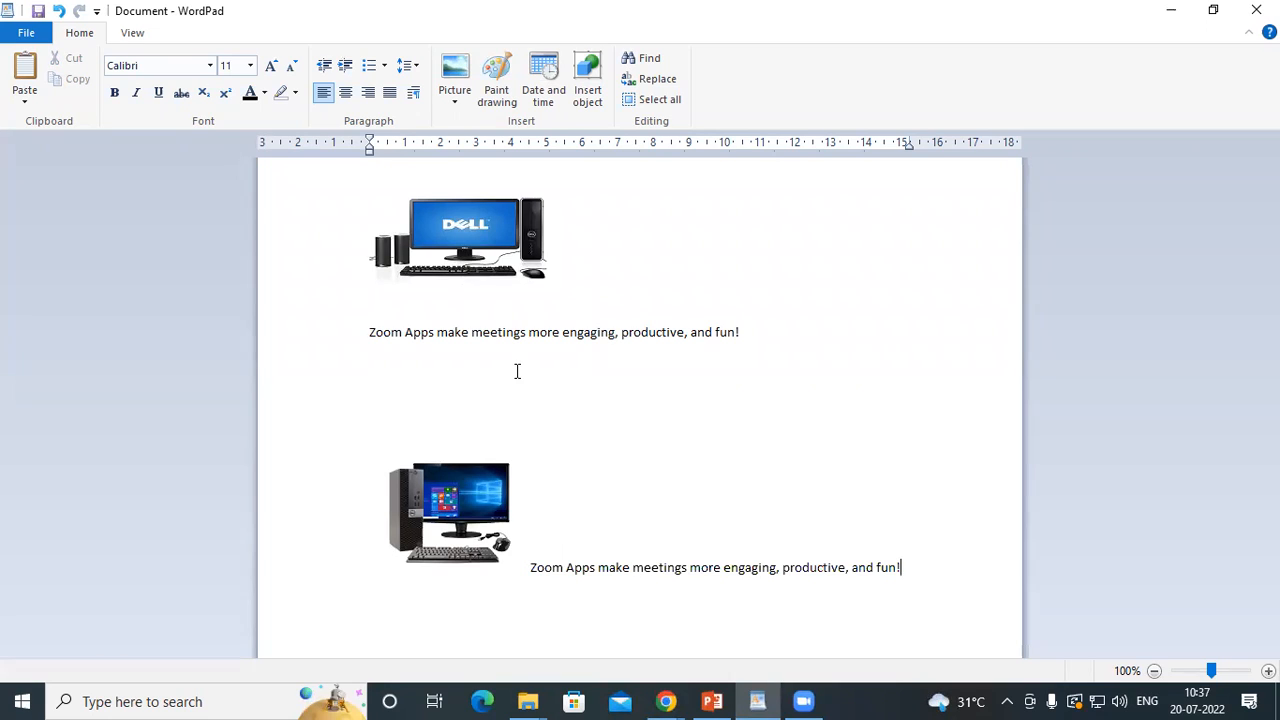
click(487, 216)
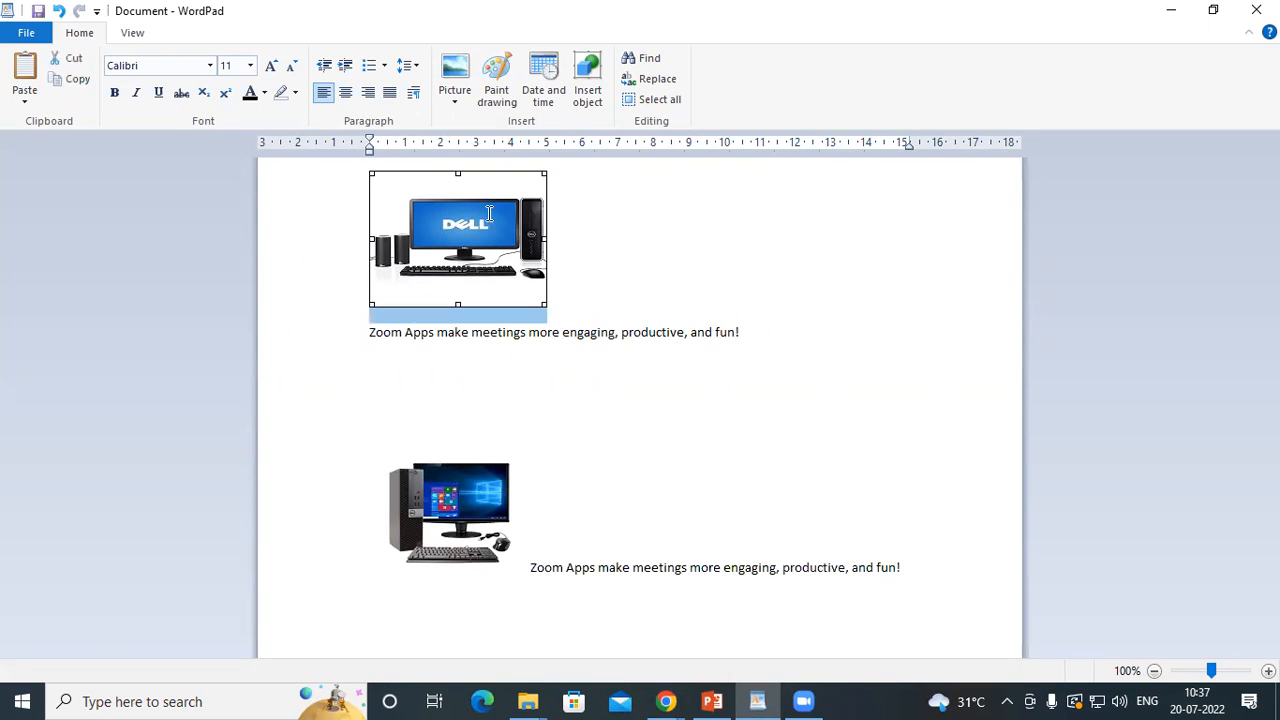
click(620, 275)
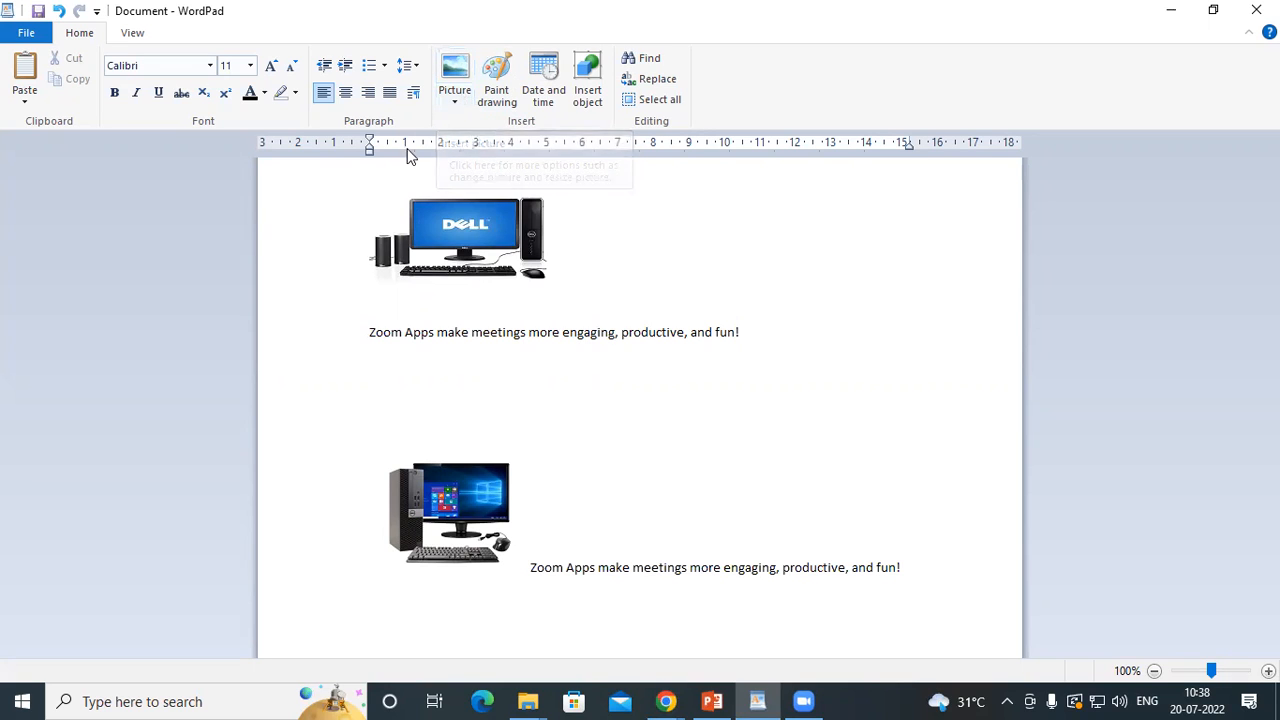
Examine the picture insertion options and the image files available on the Desktop, without inserting one
click(455, 104)
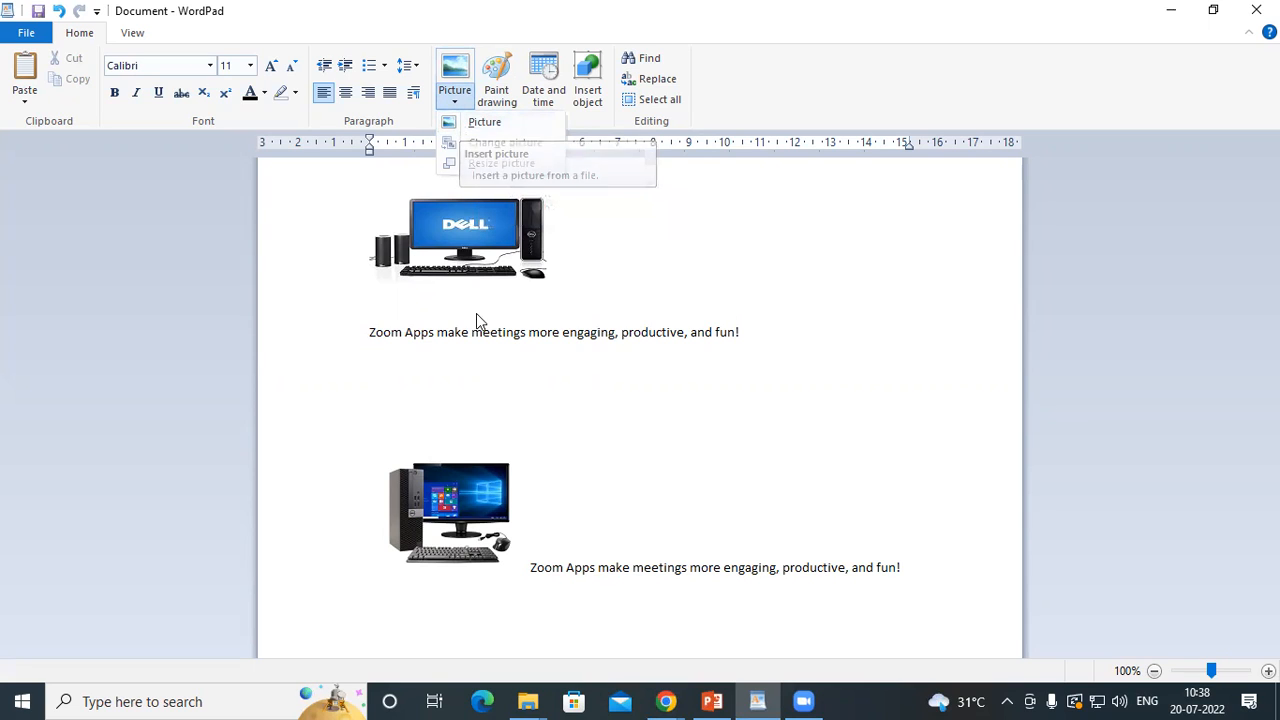
click(760, 335)
click(745, 333)
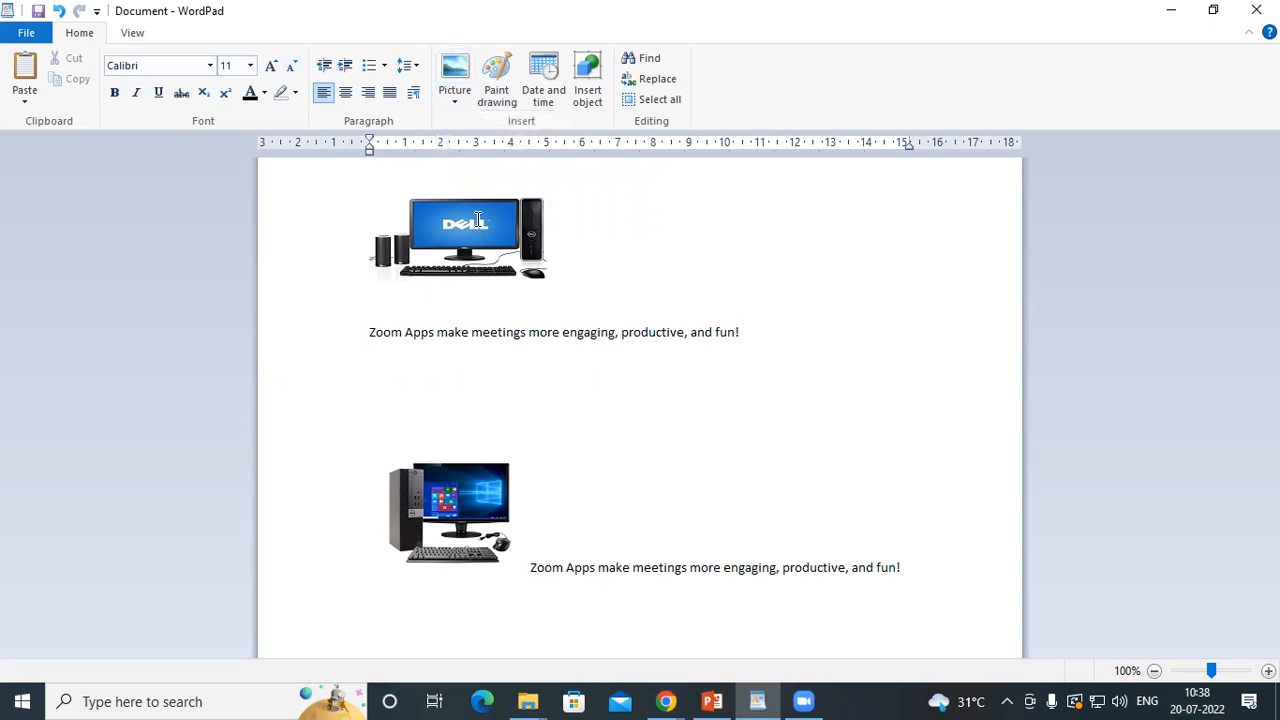
click(455, 72)
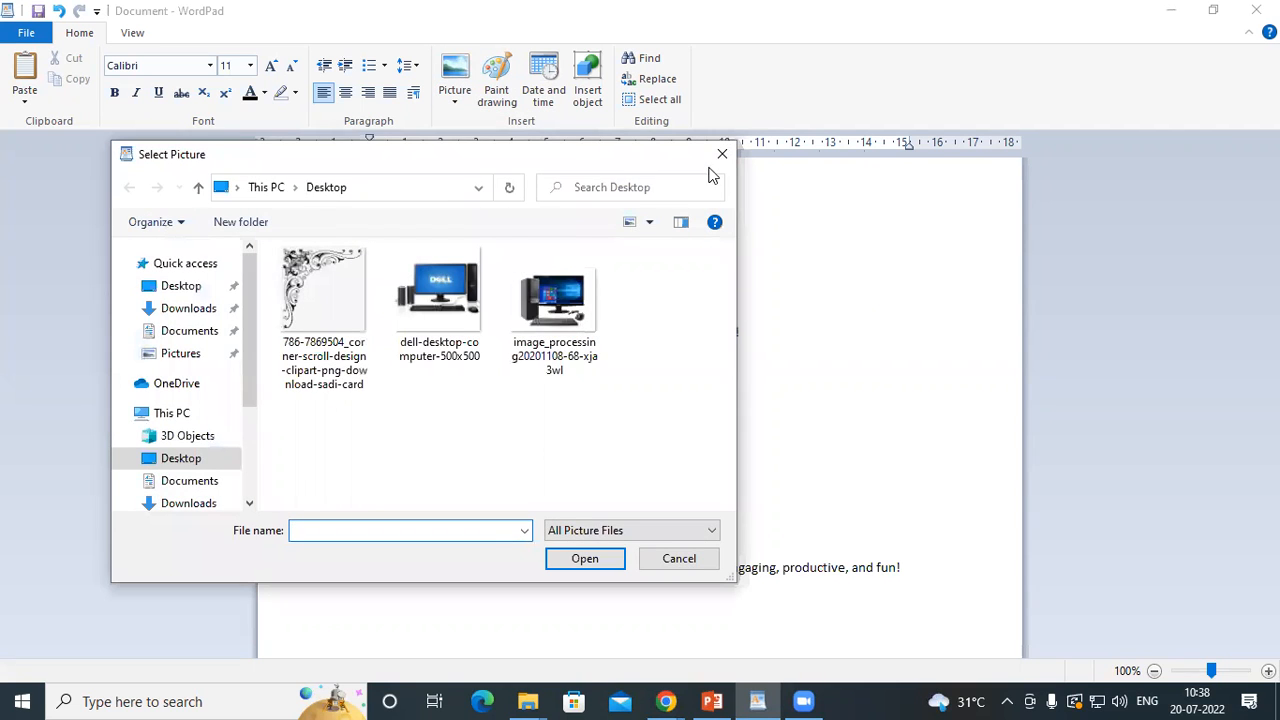
click(712, 161)
click(455, 102)
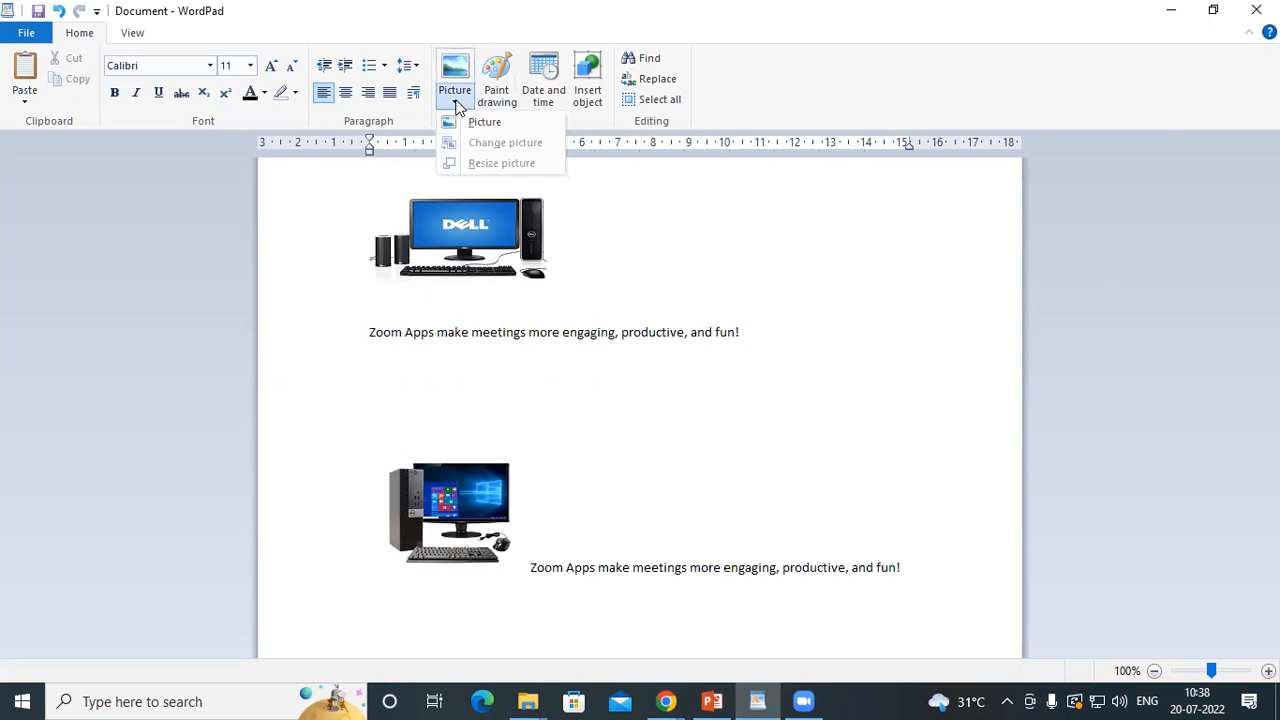
click(483, 125)
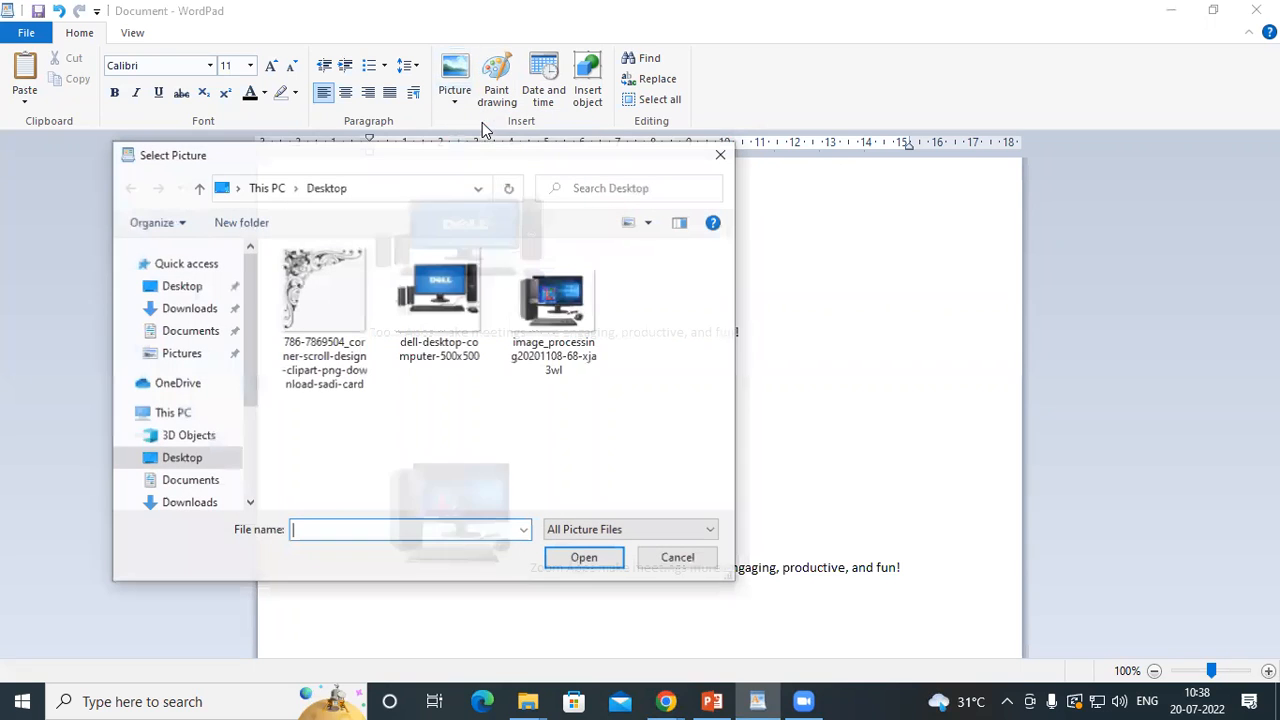
click(325, 292)
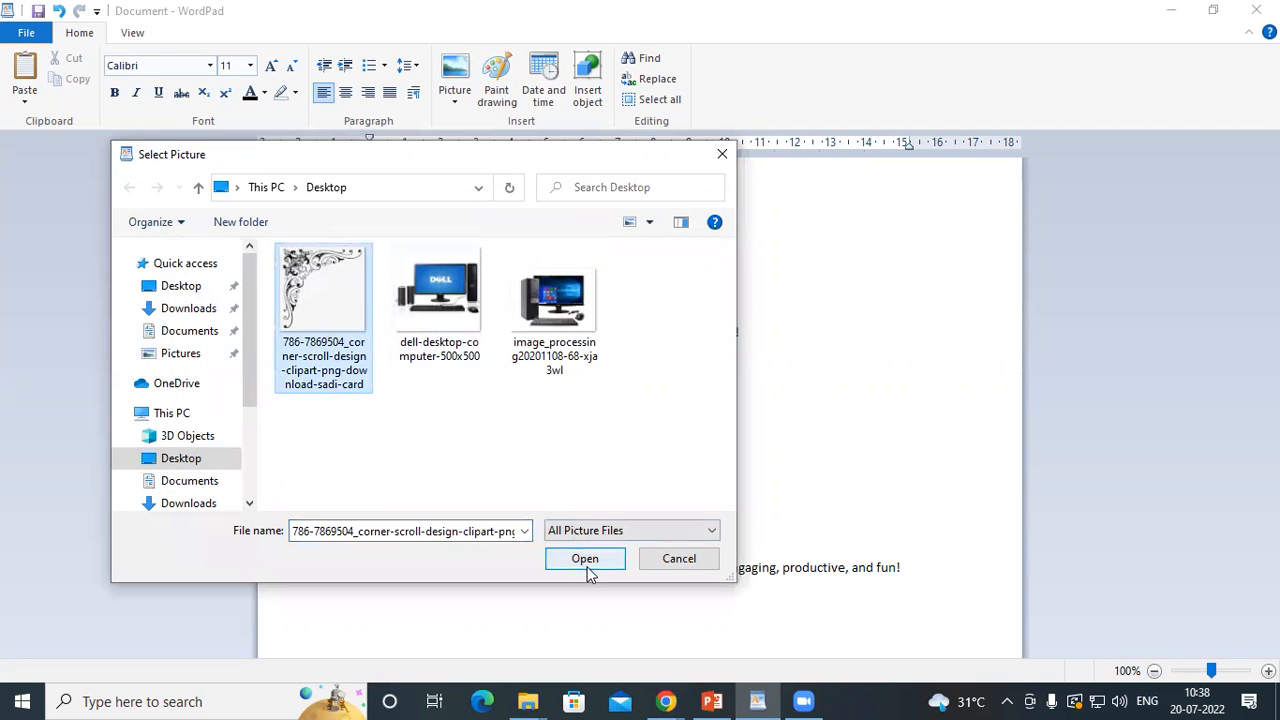
click(722, 154)
Stretch the Dell picture freehand to about 5.3 cm wide and resize it to 50% horizontally with the aspect ratio locked
click(508, 231)
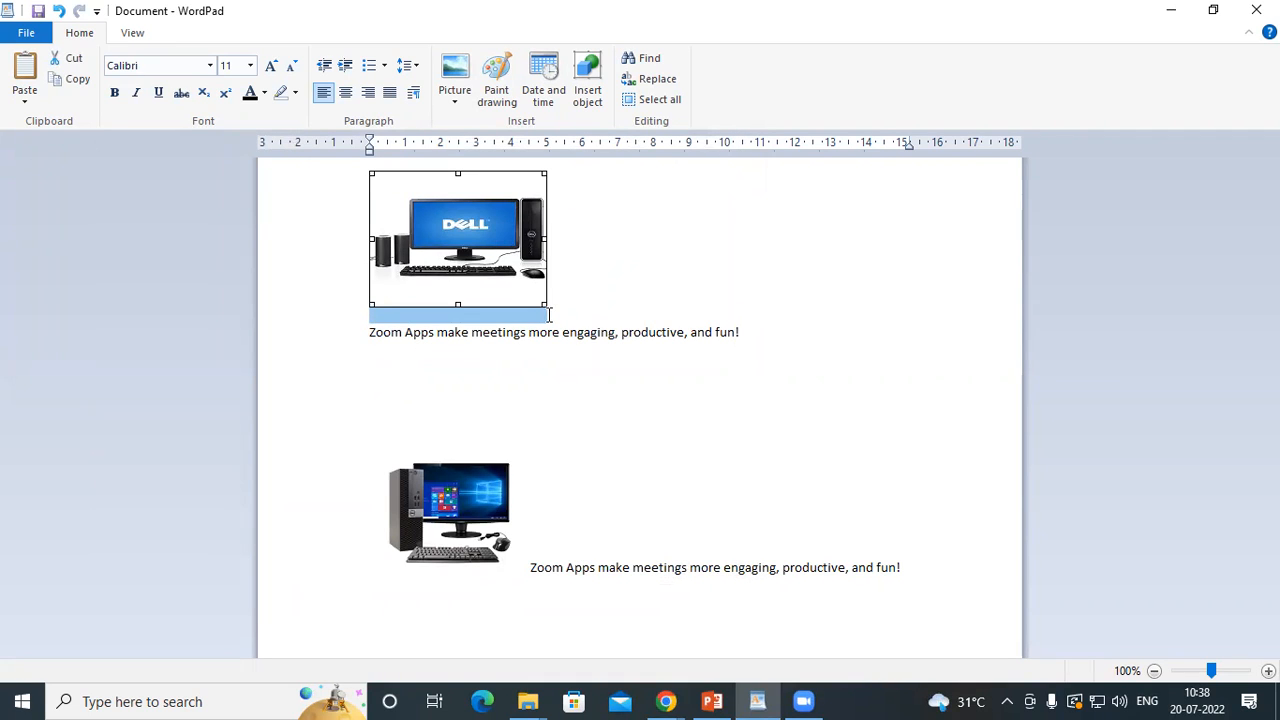
drag(543, 306, 558, 340)
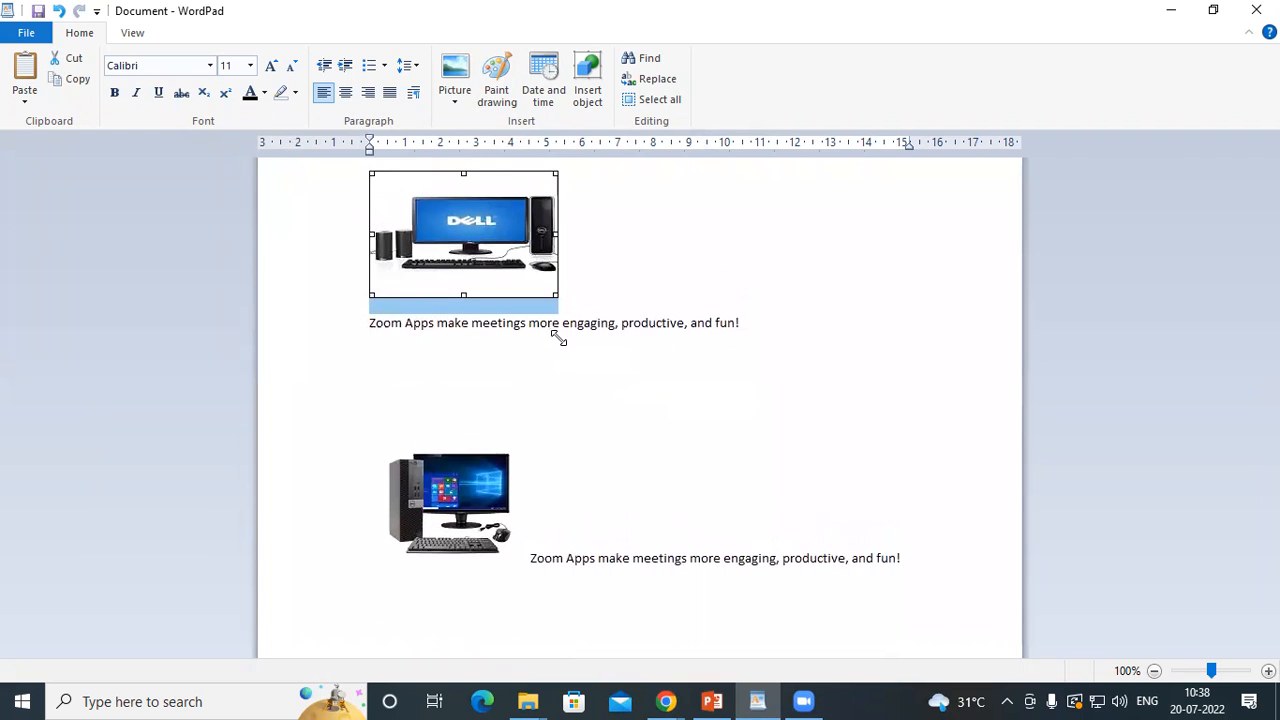
click(455, 104)
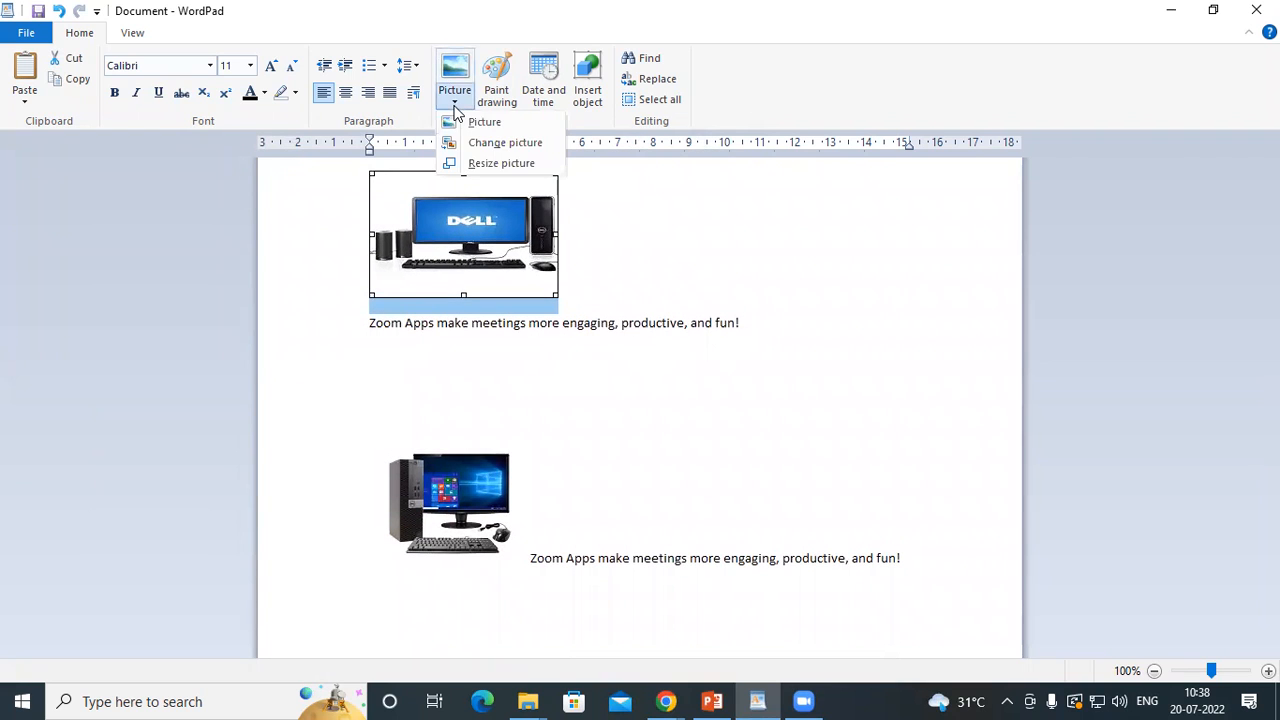
click(500, 164)
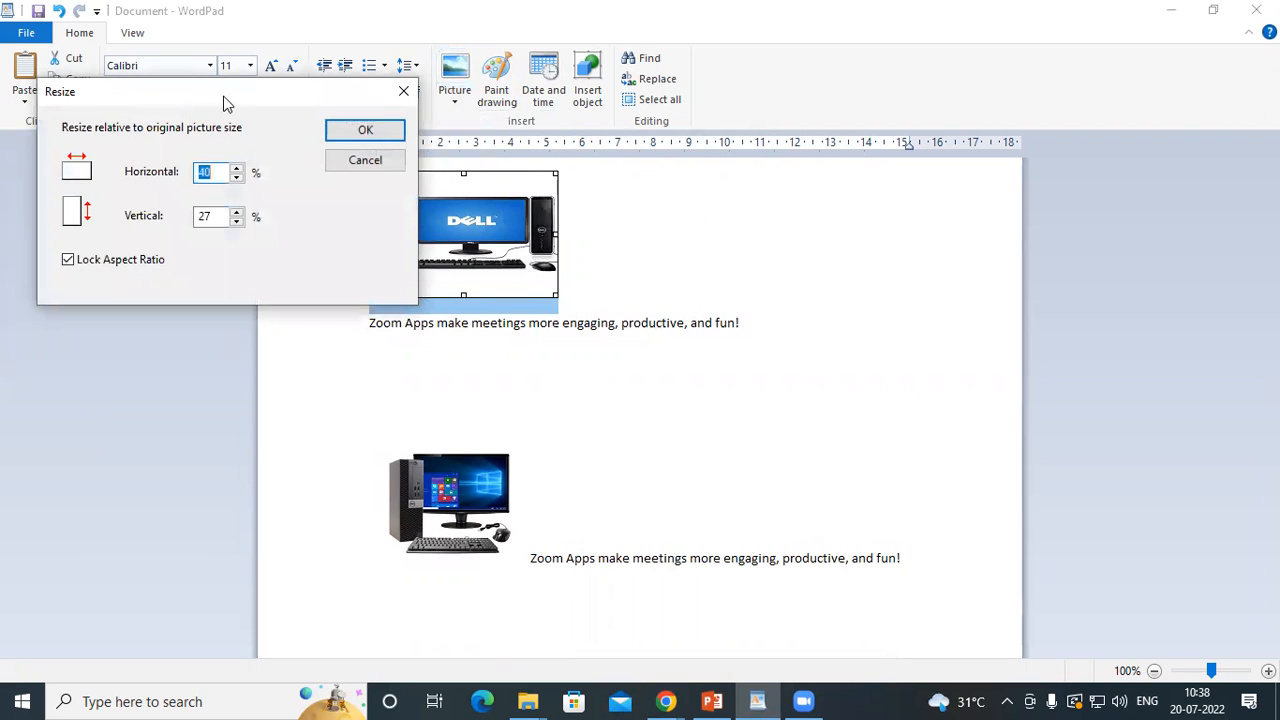
drag(226, 104, 776, 104)
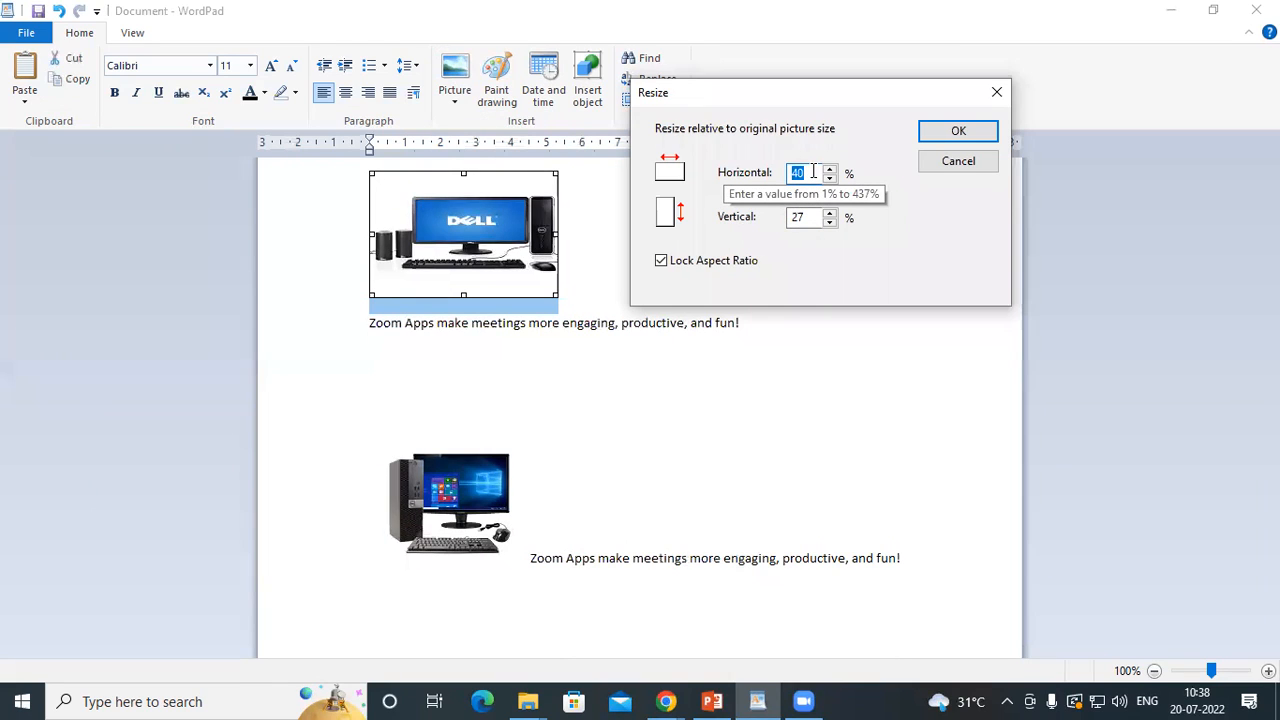
text(50)
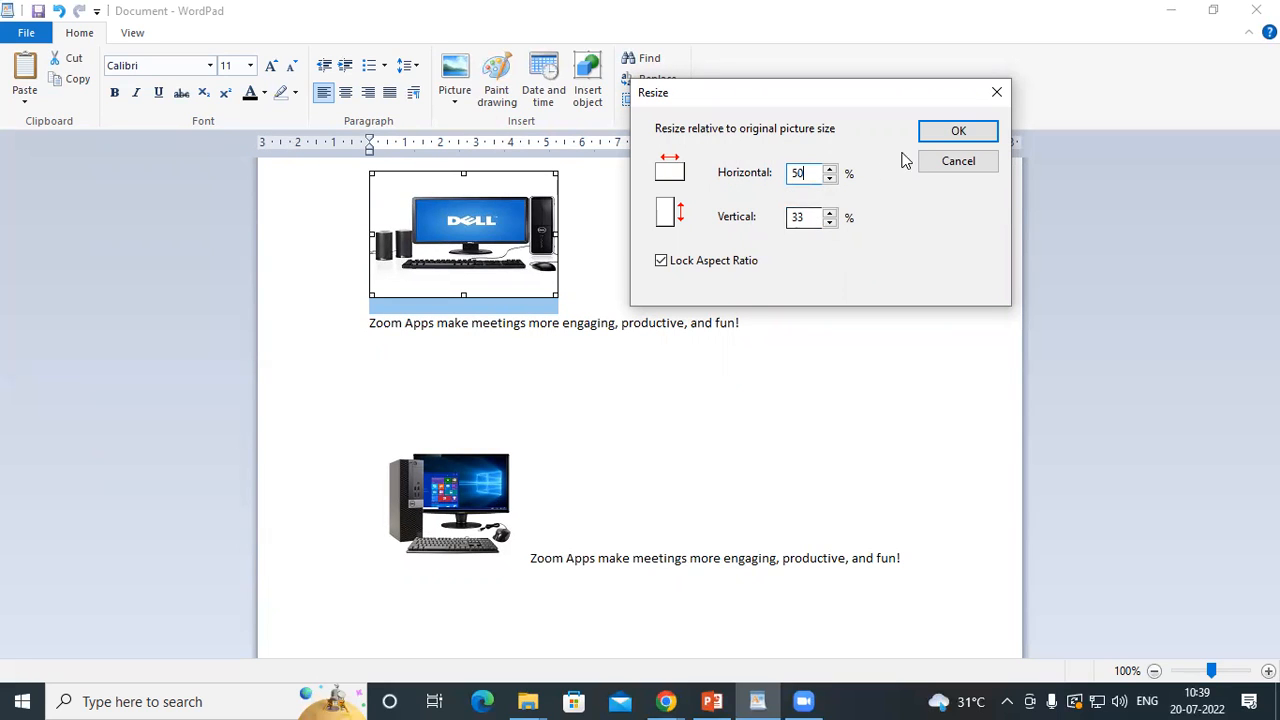
click(942, 134)
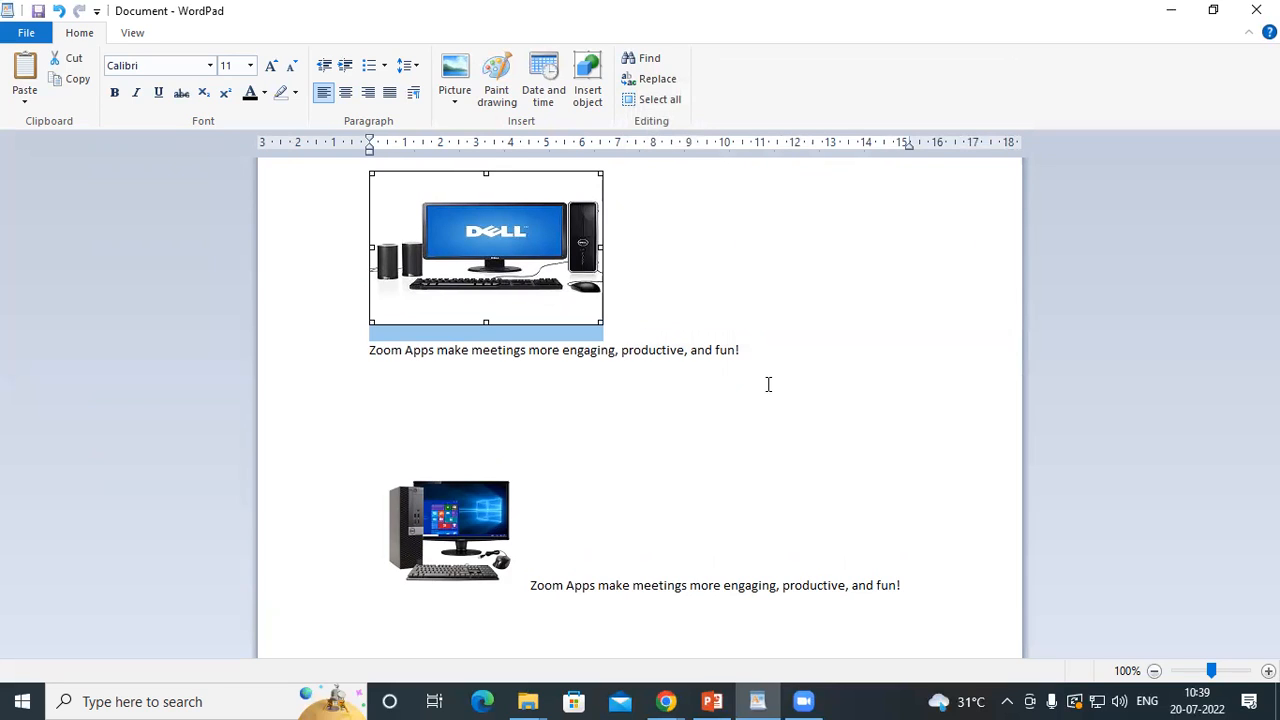
Resize the Dell picture to 20% horizontally with the aspect ratio locked
click(455, 103)
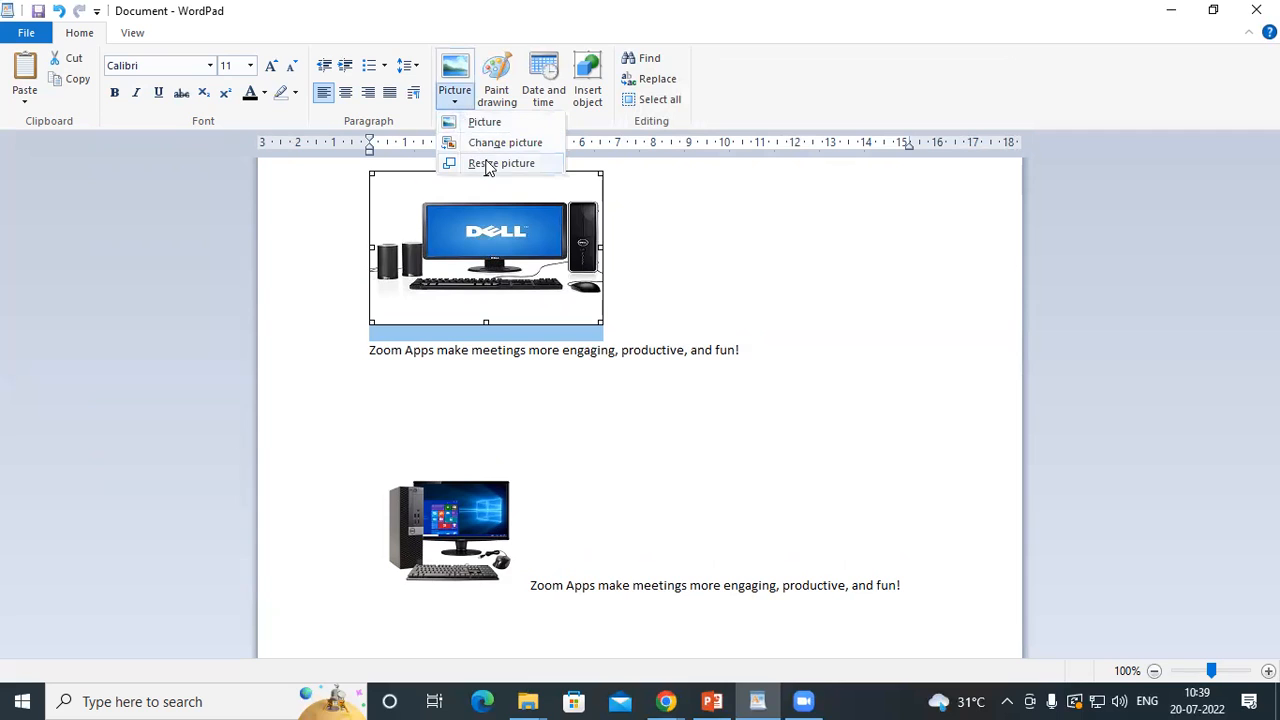
click(487, 166)
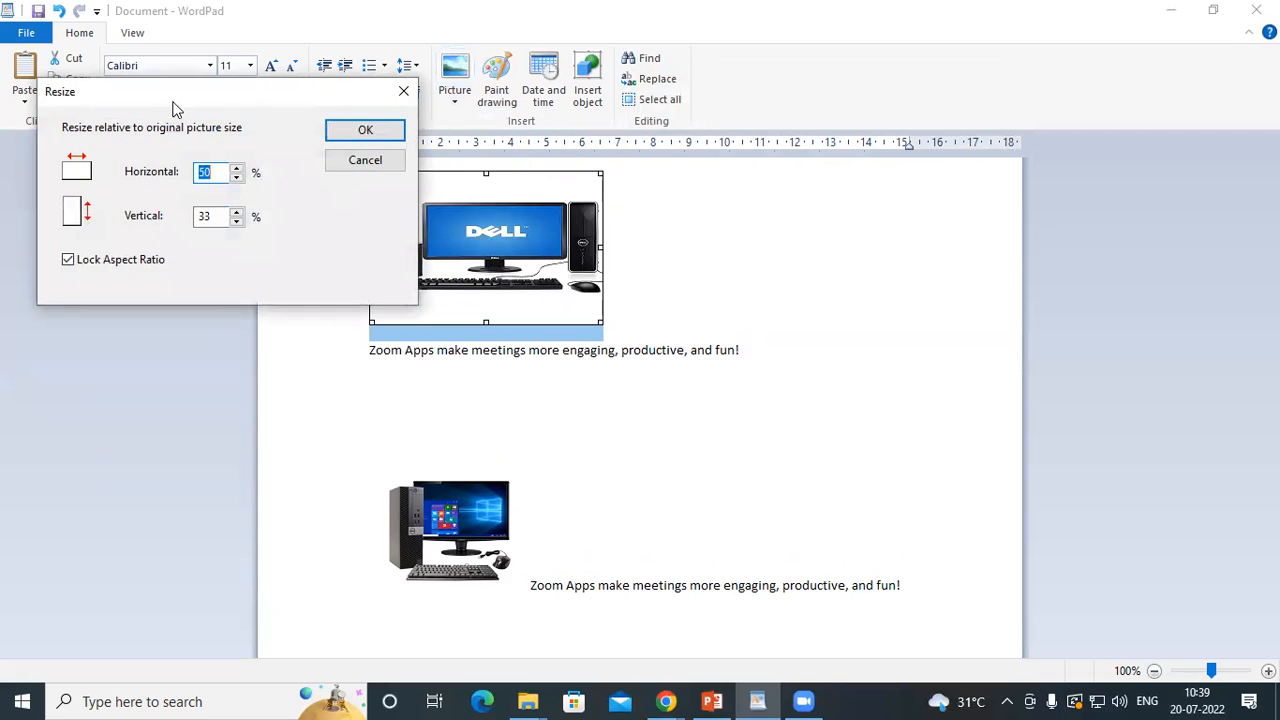
drag(172, 108, 607, 101)
key(BackSpace)
text(20)
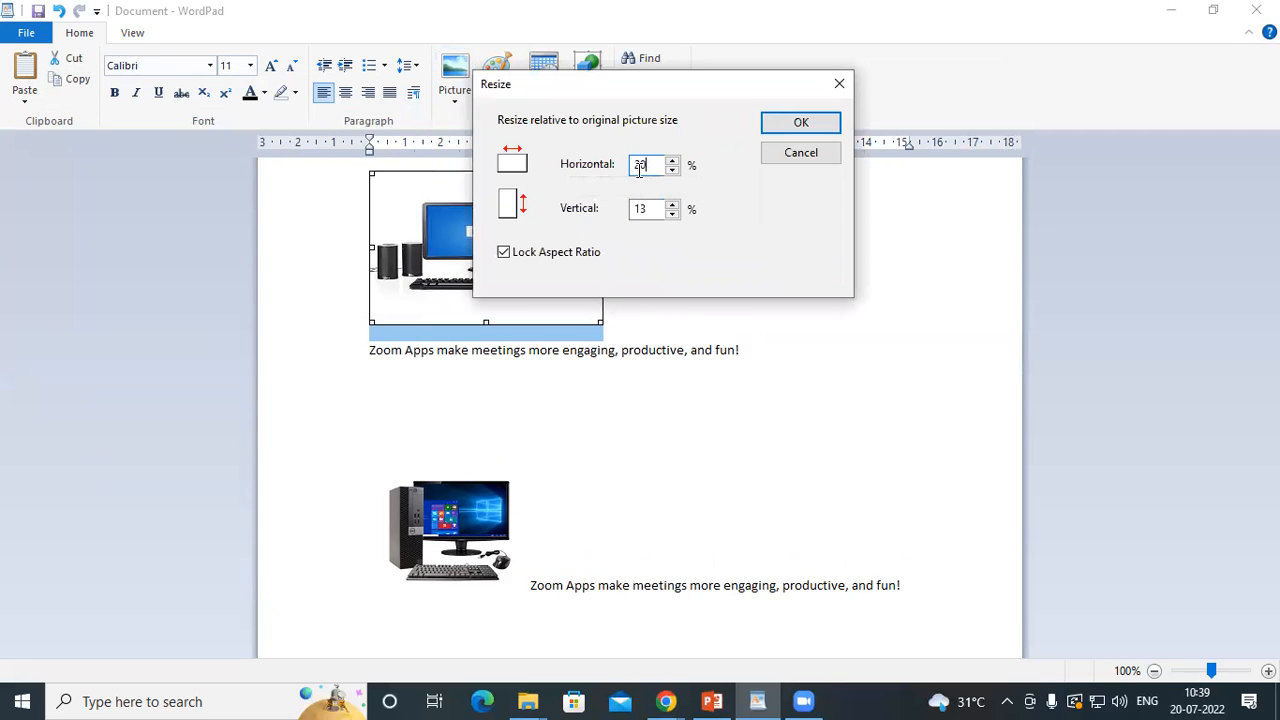
click(821, 129)
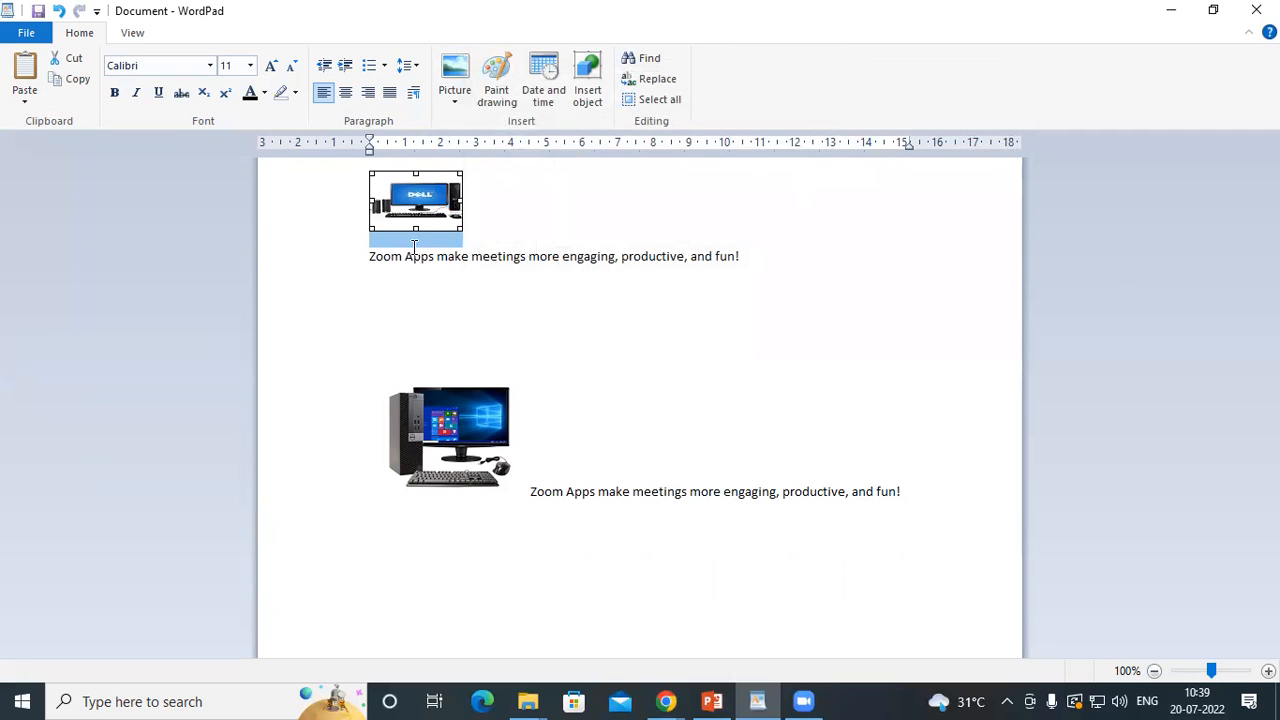
Enlarge the Dell picture freehand to about 5 cm wide, resize it to 50% horizontally with the aspect ratio locked, and deselect it
drag(462, 229, 540, 340)
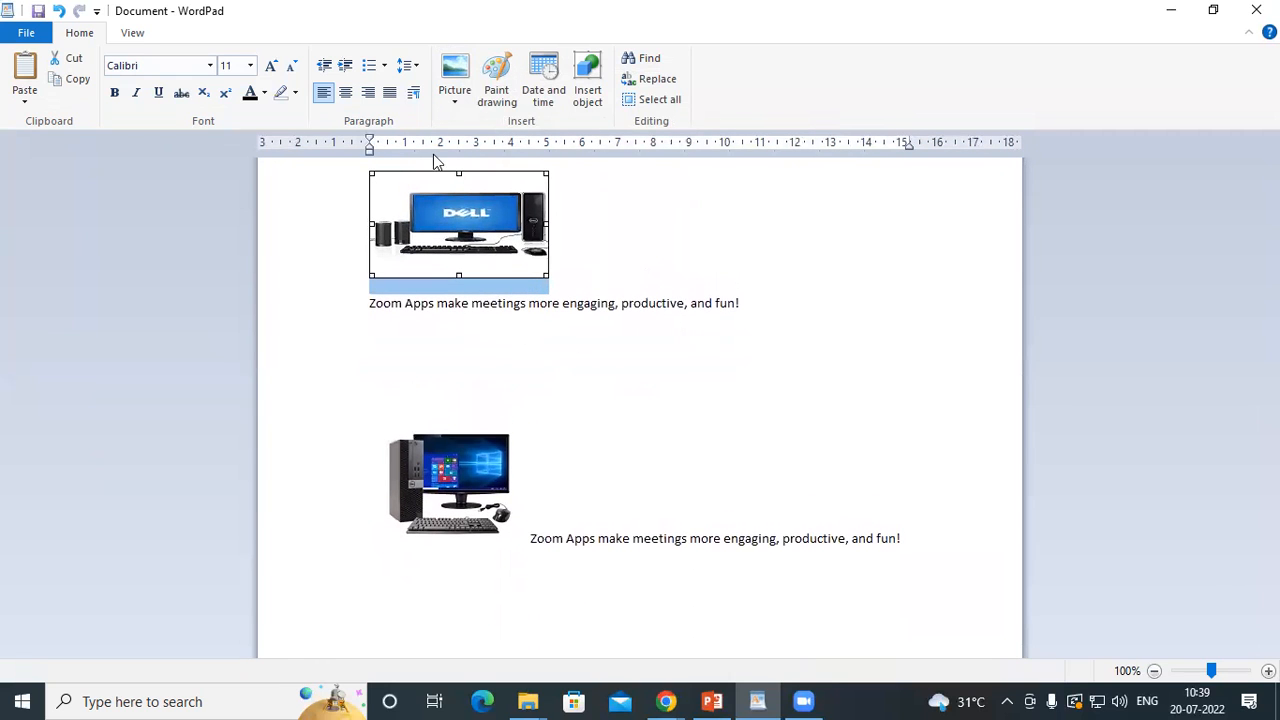
click(452, 104)
click(502, 164)
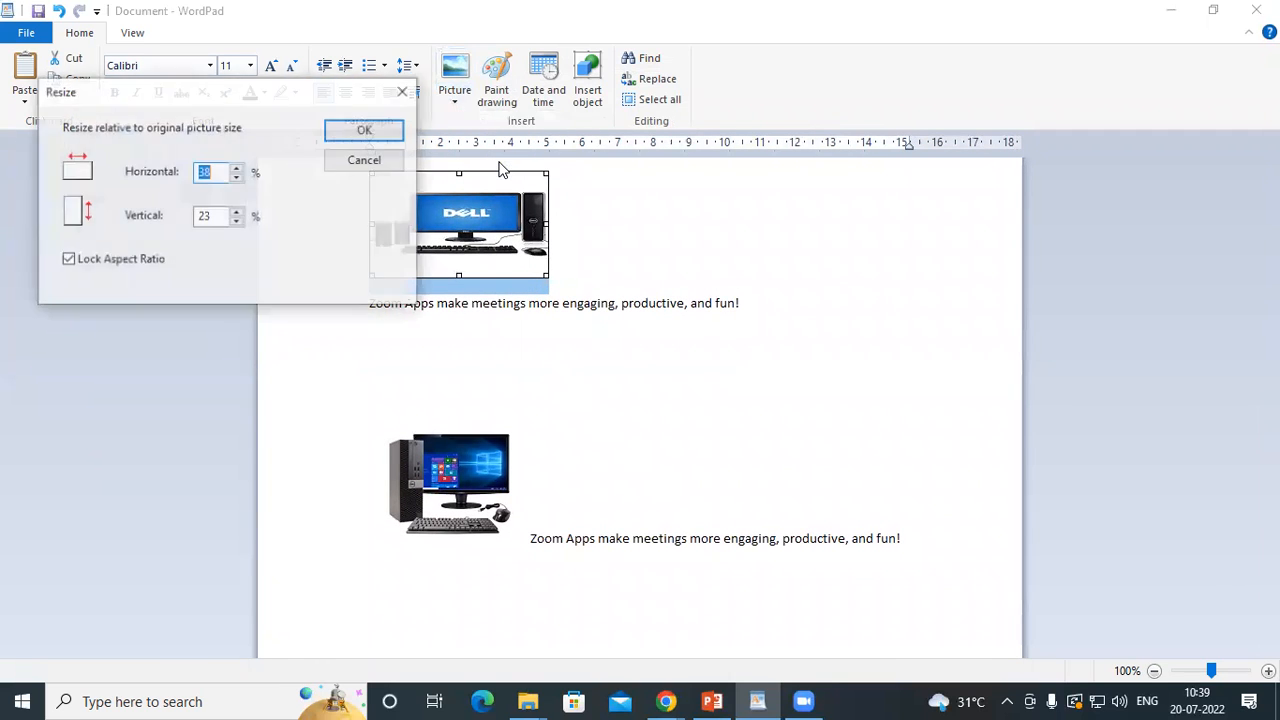
text(50)
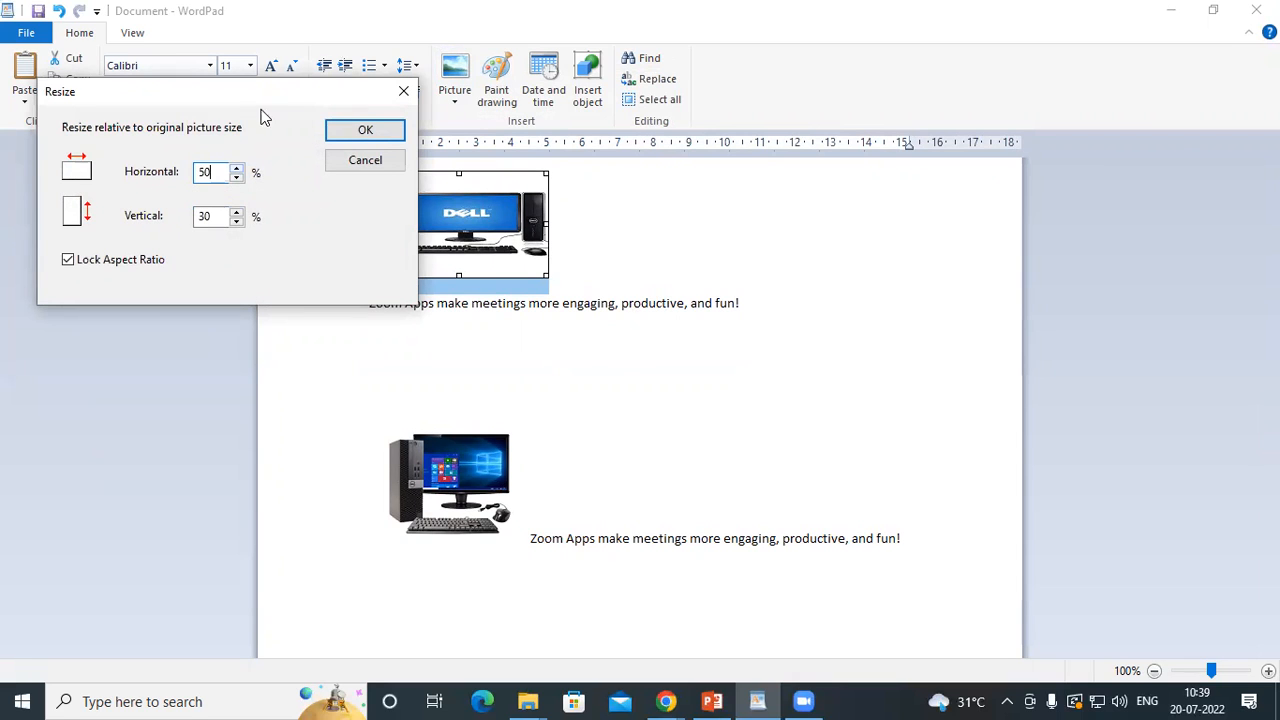
click(358, 131)
click(604, 270)
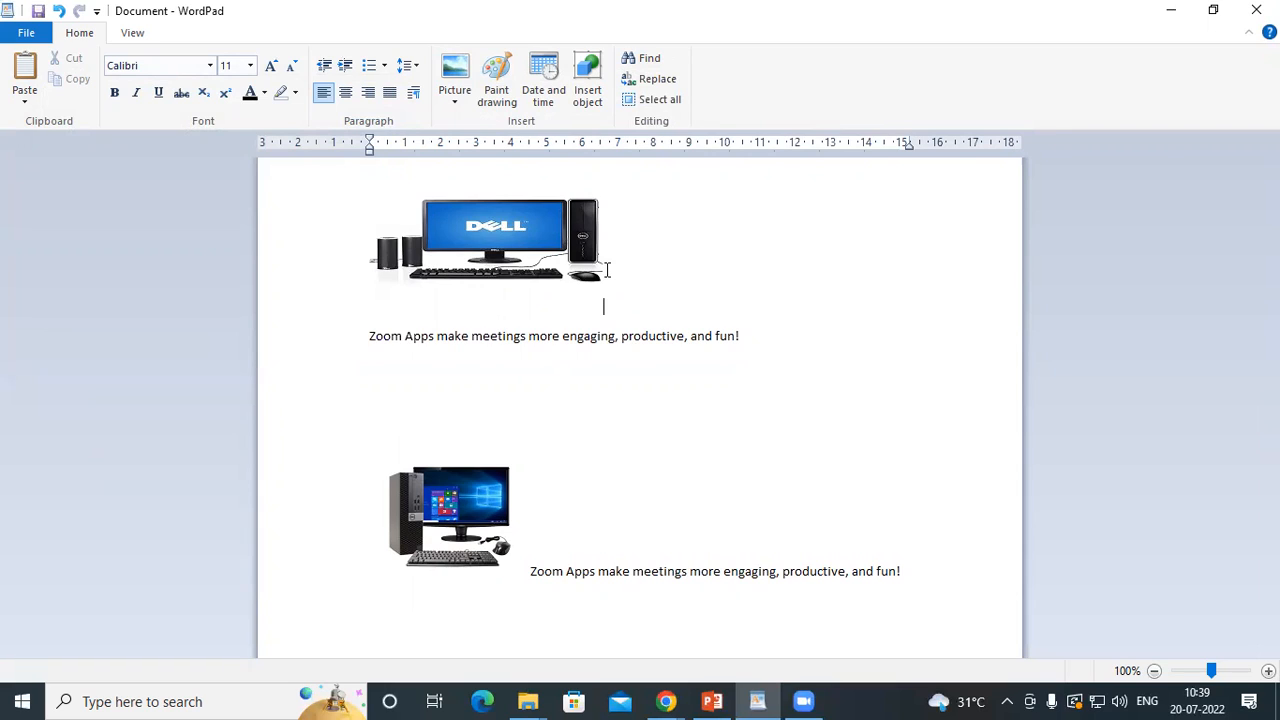
Compare the availability of the change and resize picture options with the Dell picture selected and deselected
click(567, 243)
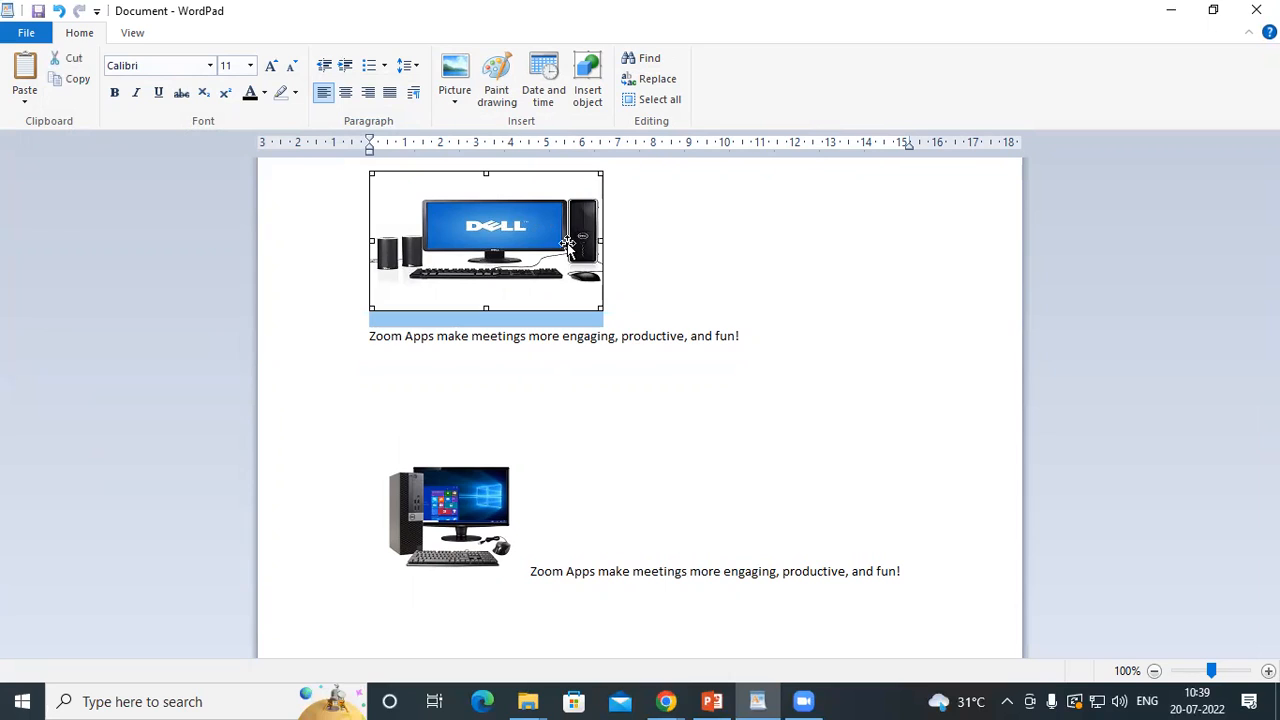
click(456, 102)
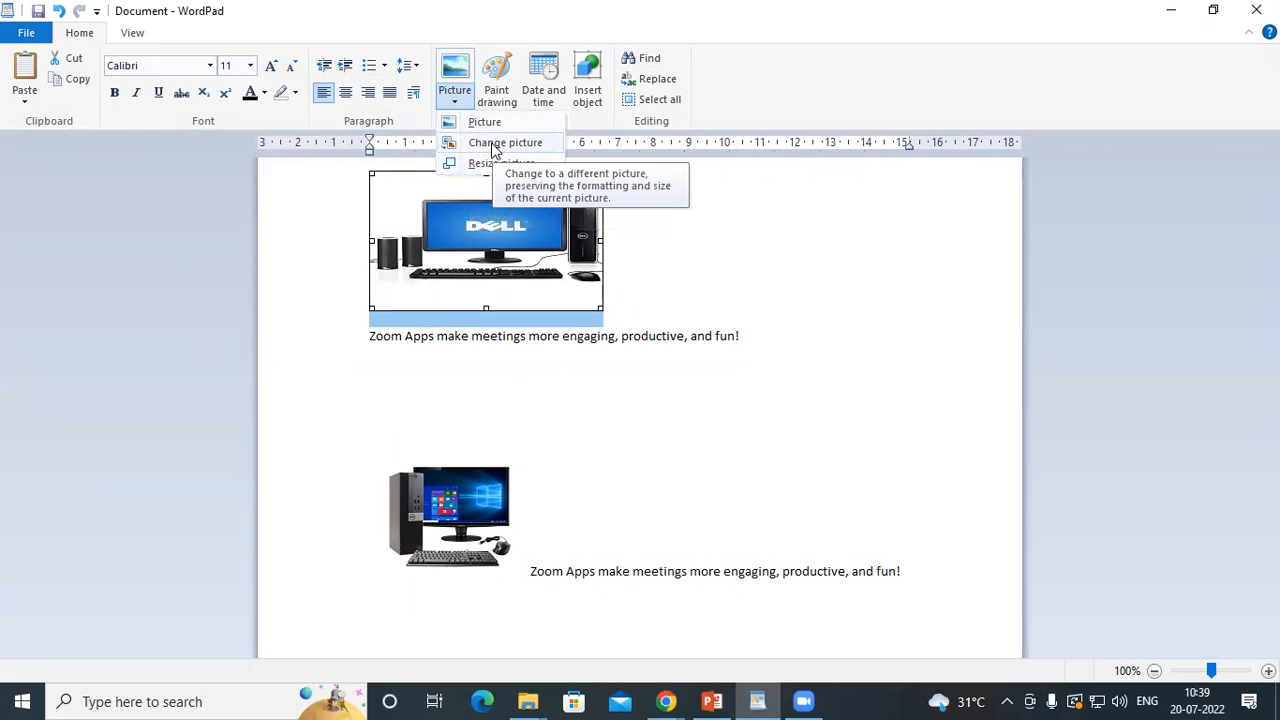
click(654, 385)
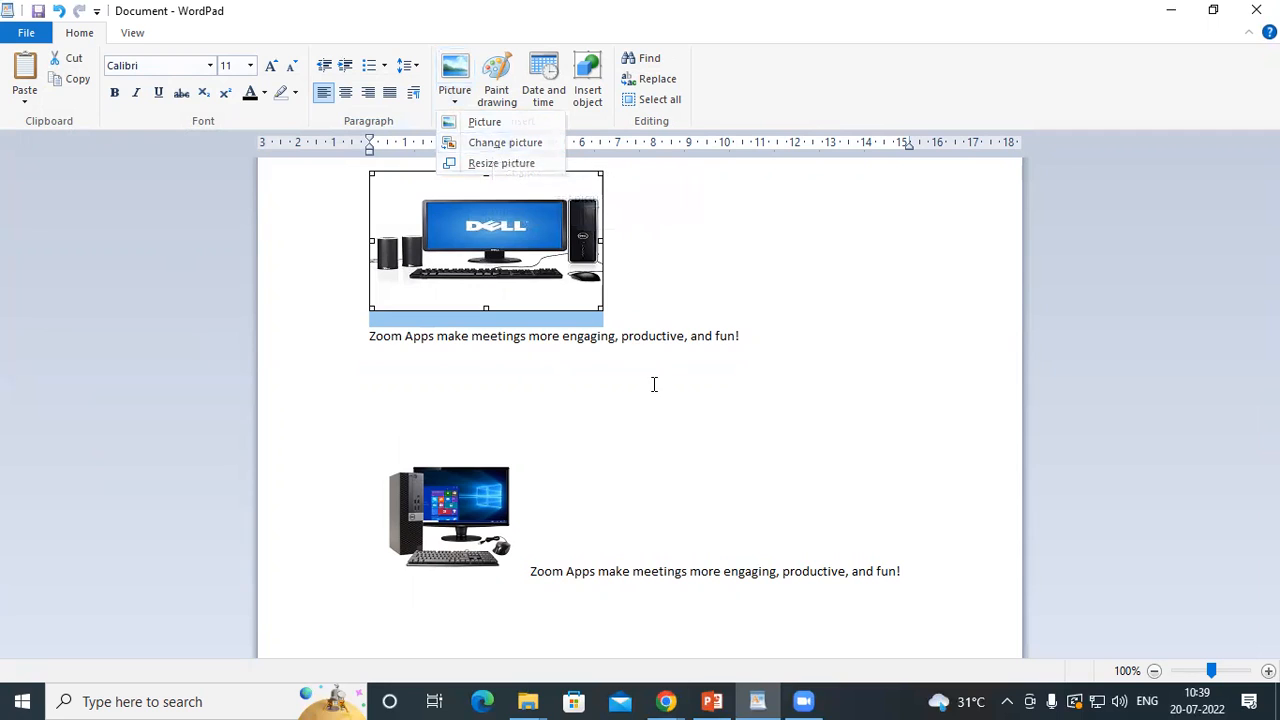
click(742, 340)
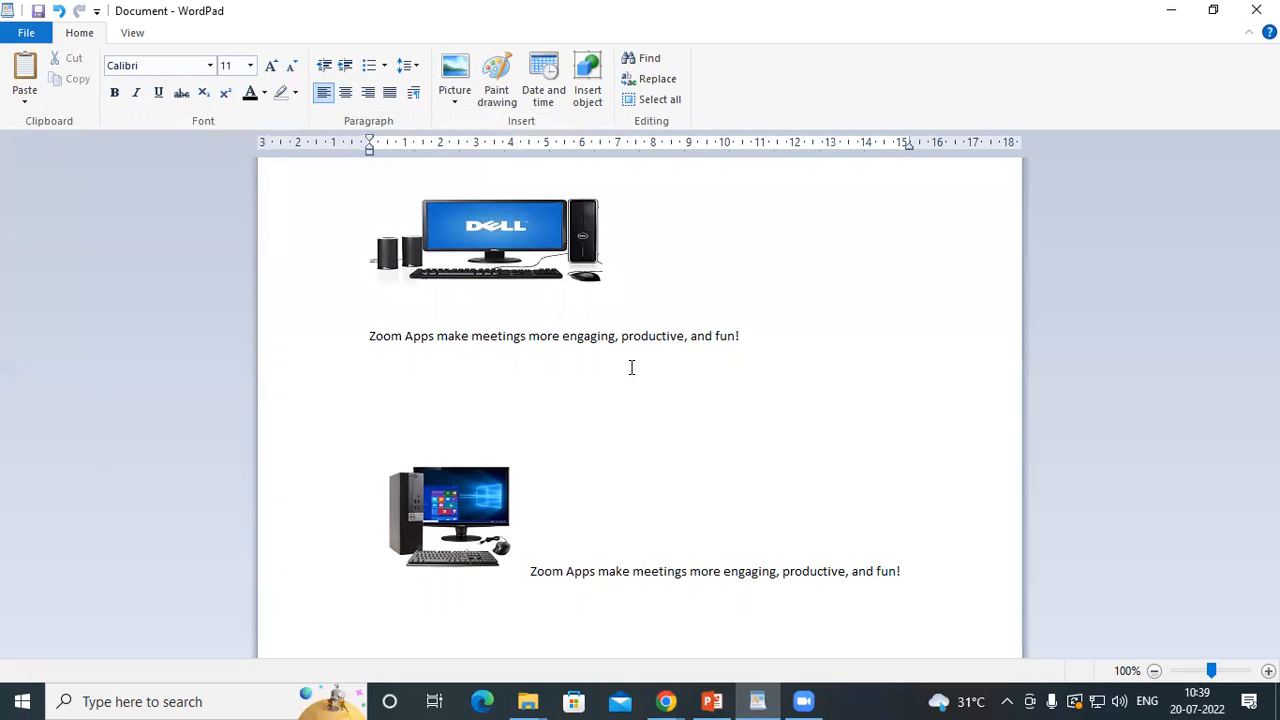
click(450, 104)
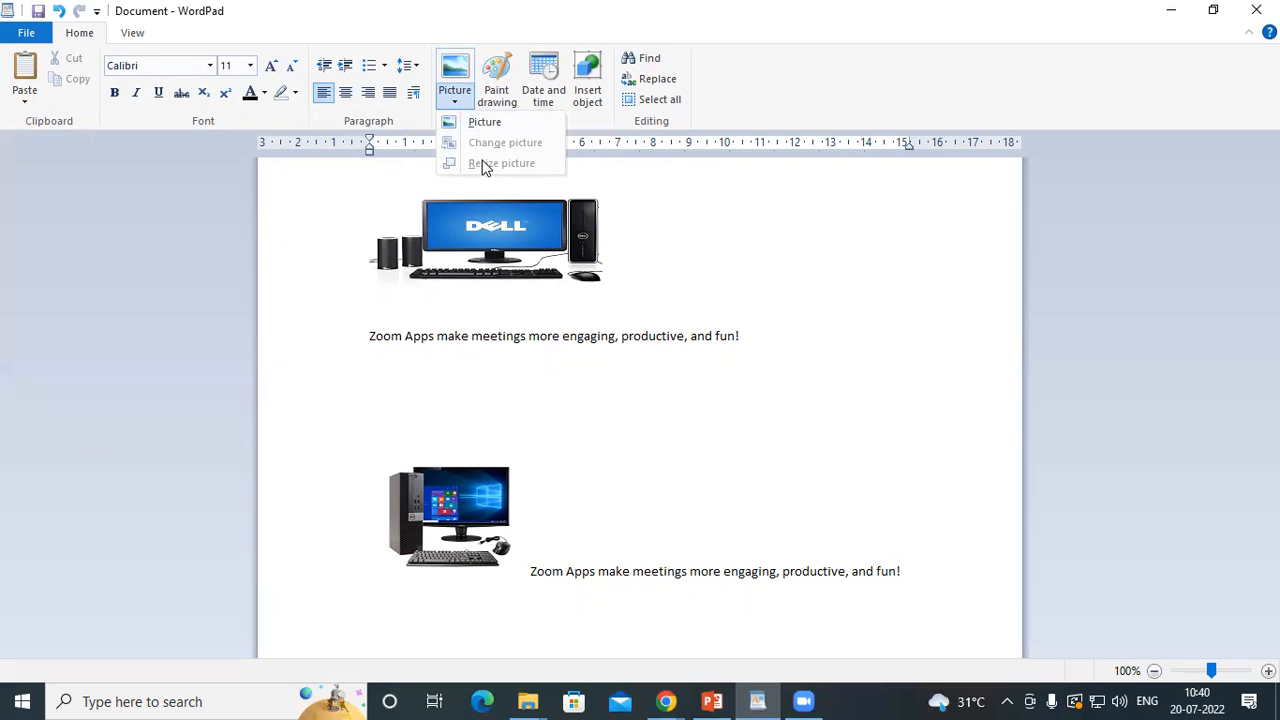
click(673, 260)
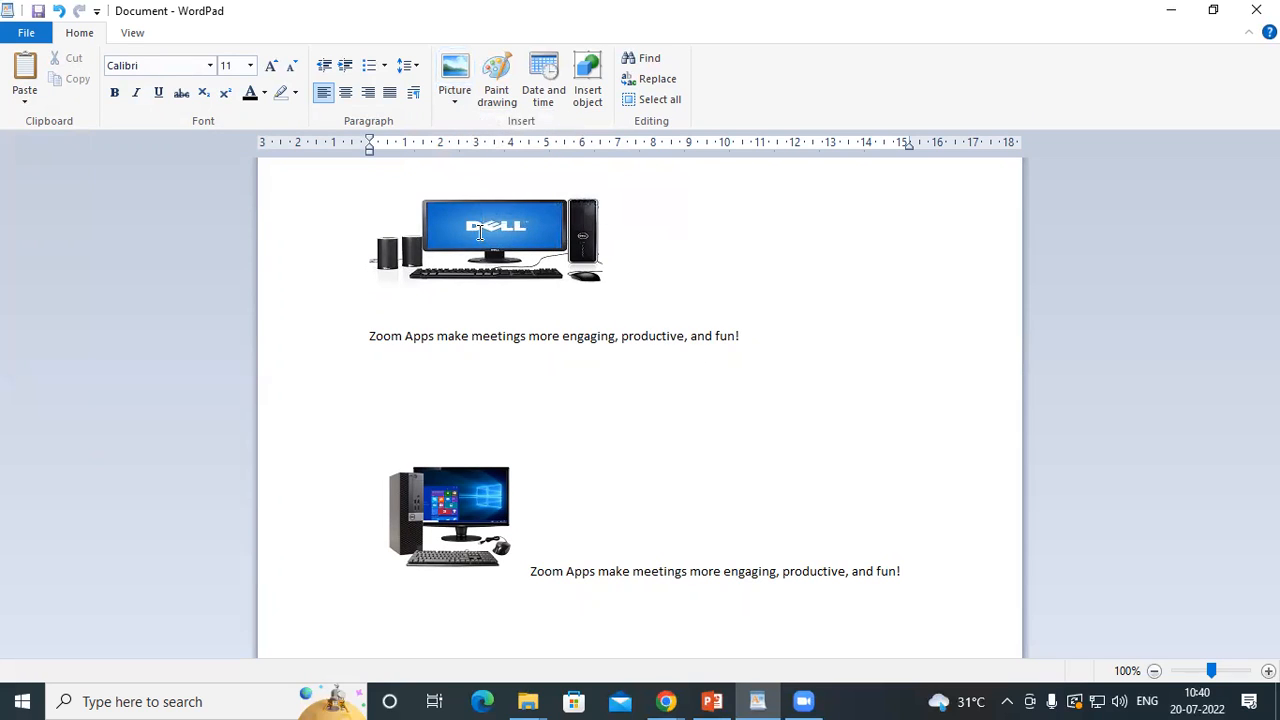
click(479, 232)
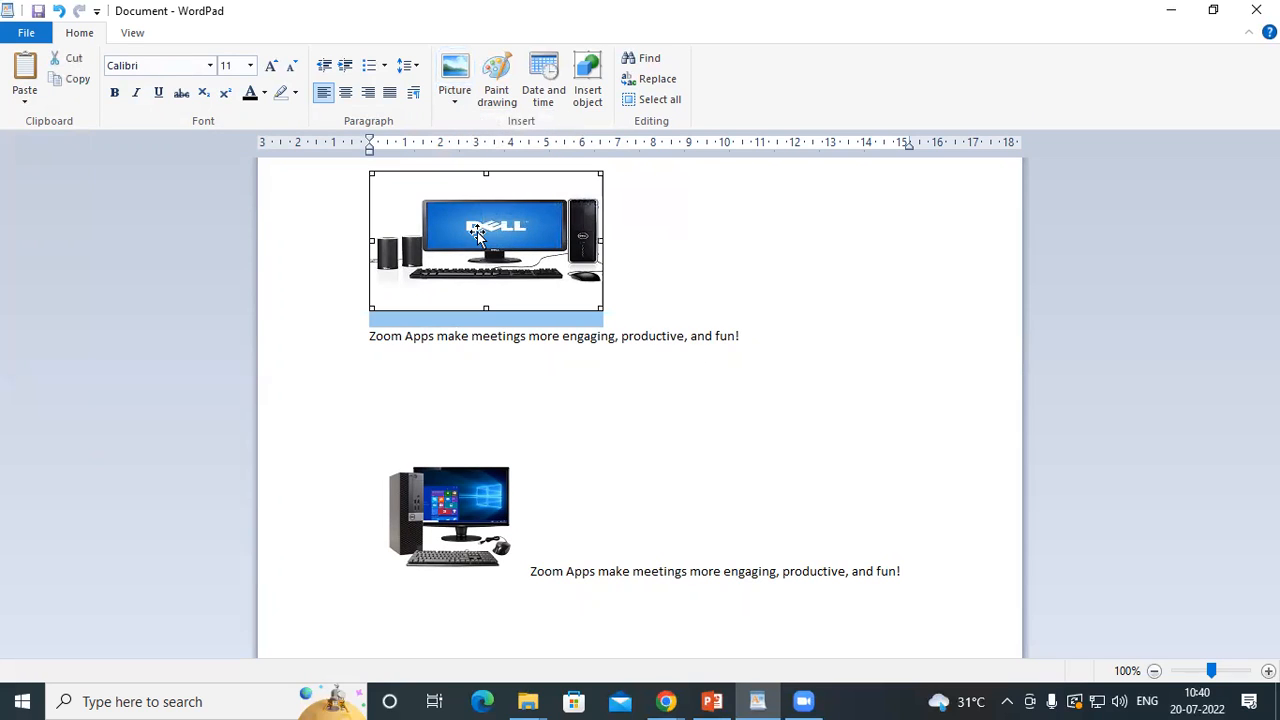
click(455, 104)
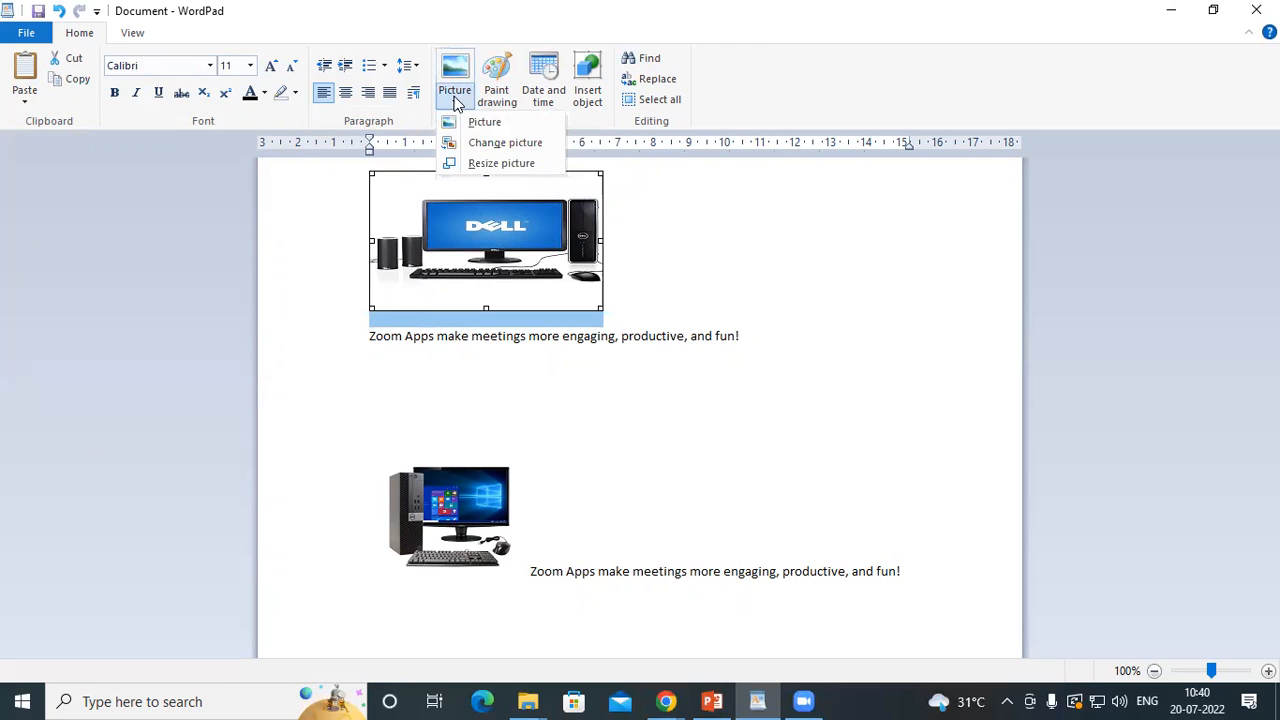
click(628, 289)
click(628, 289)
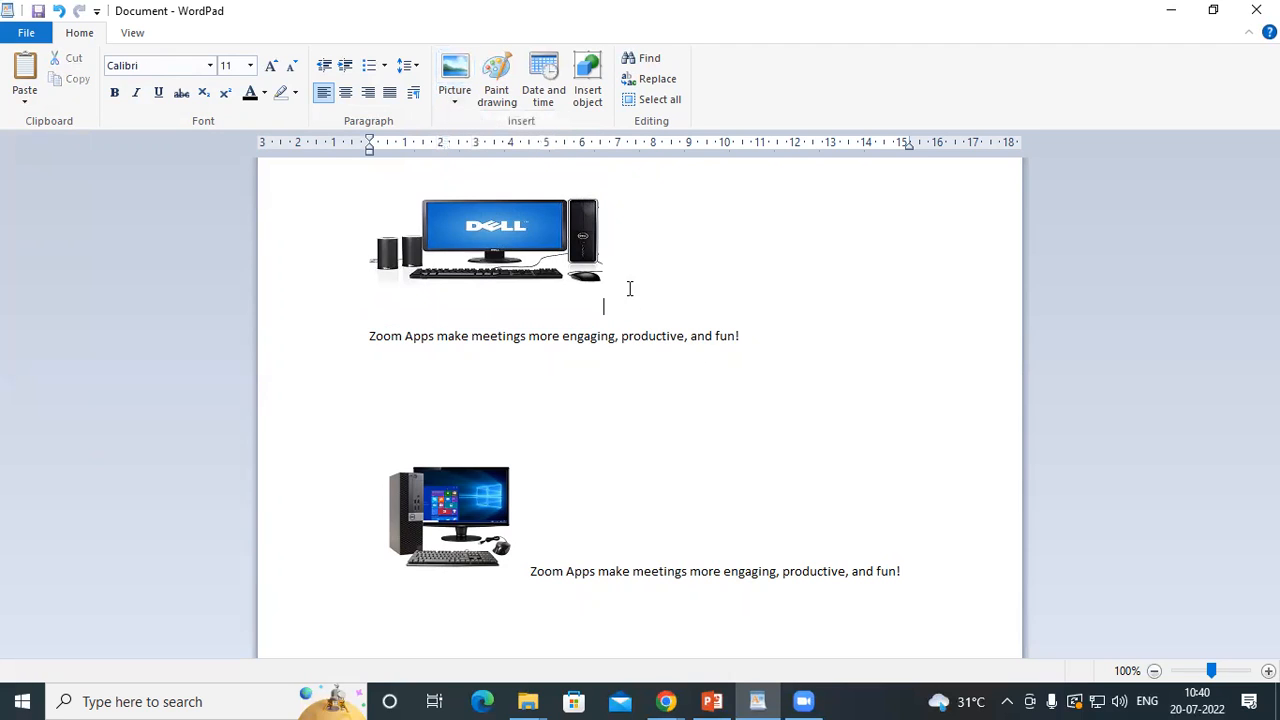
click(454, 100)
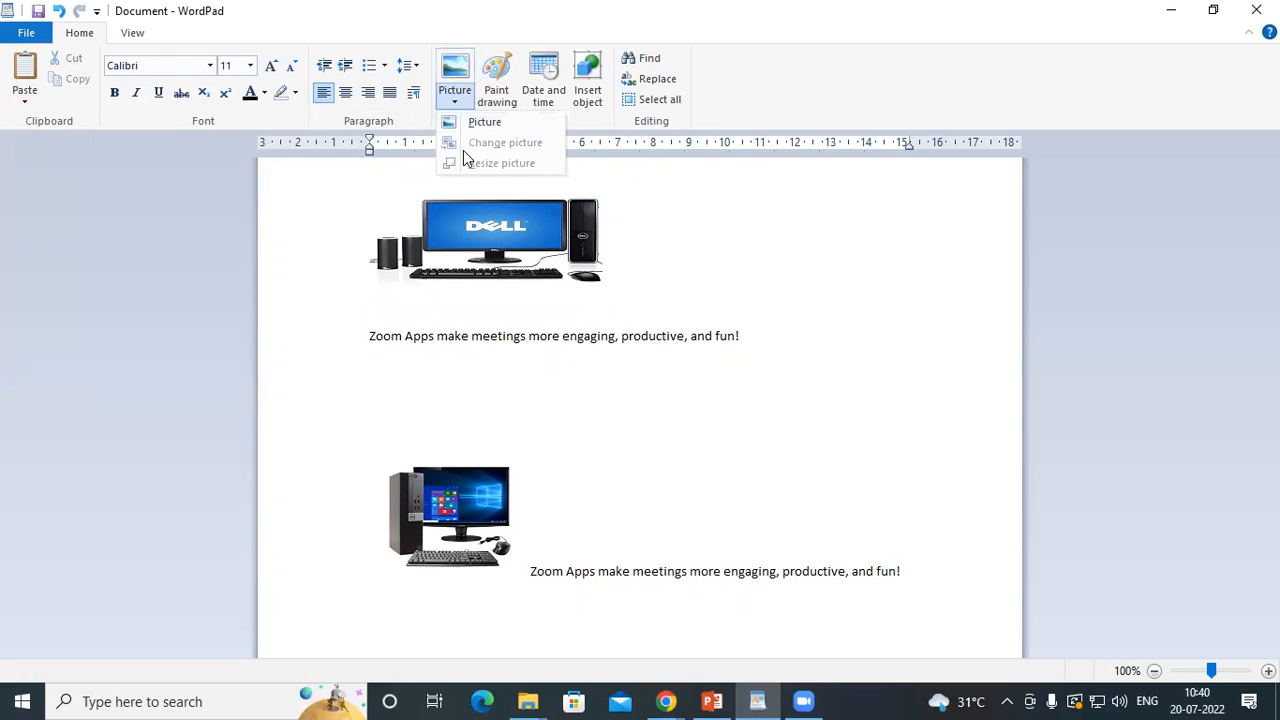
click(628, 300)
click(540, 240)
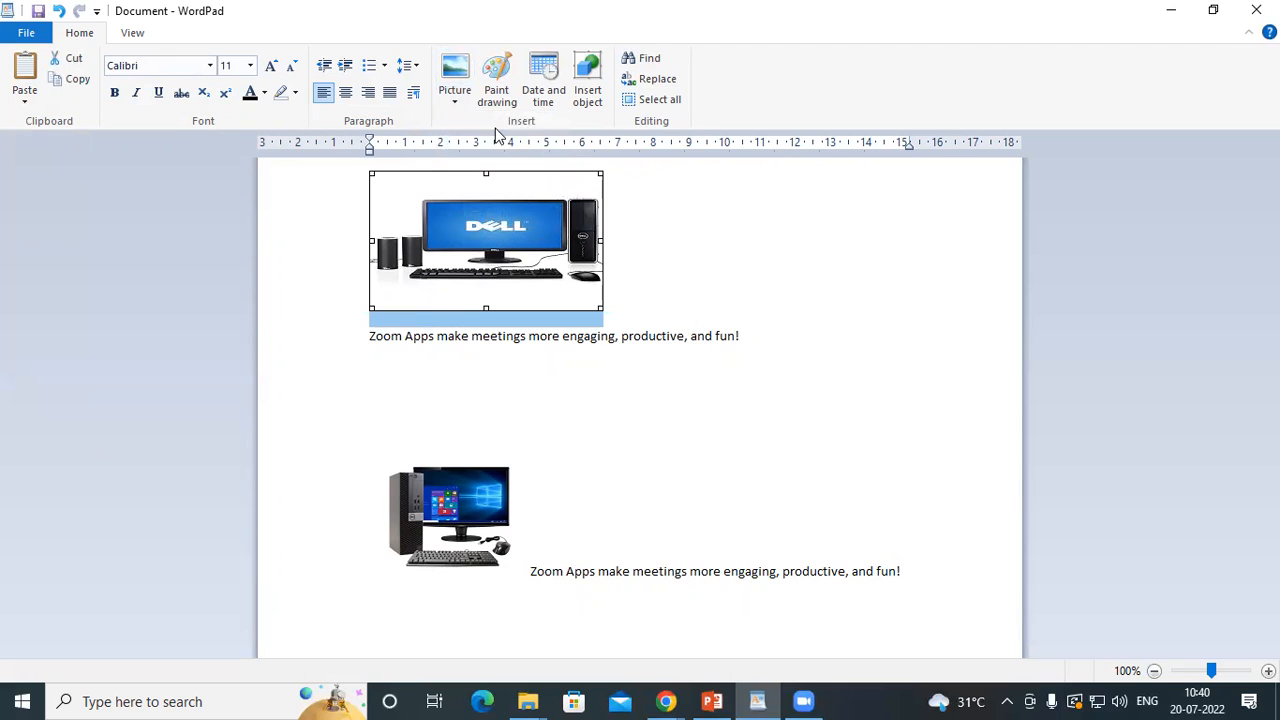
click(455, 102)
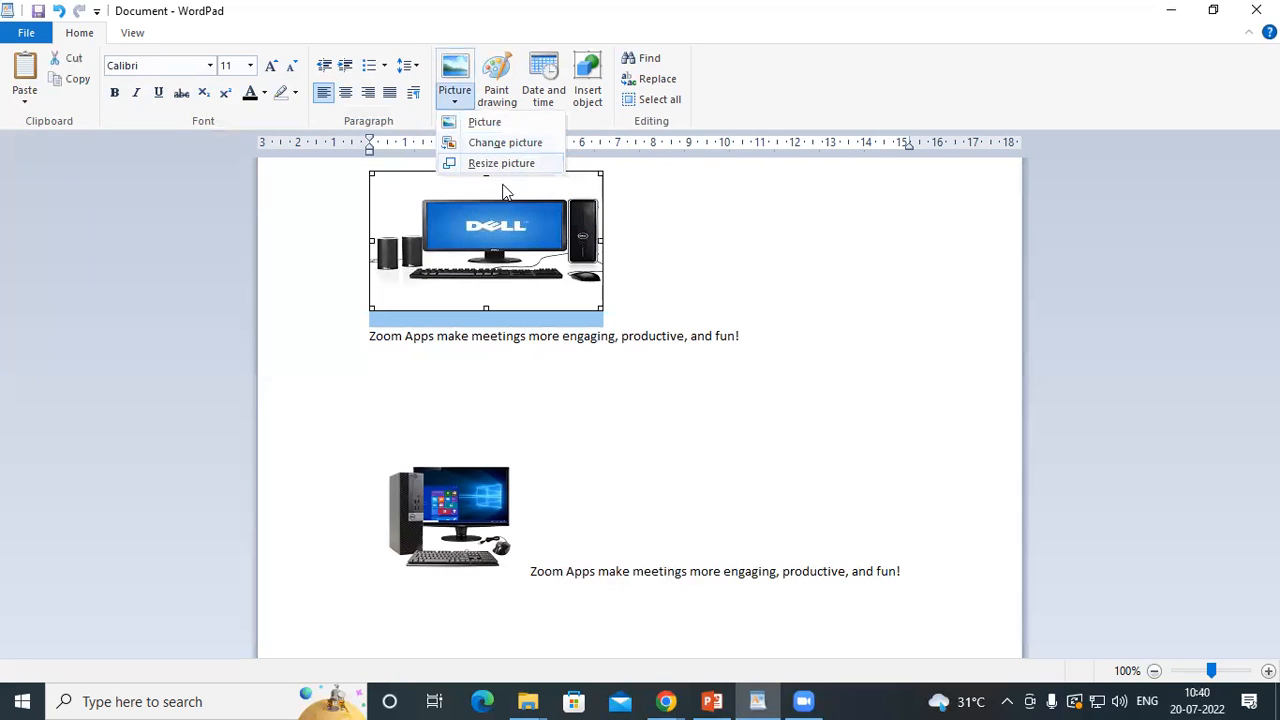
click(392, 232)
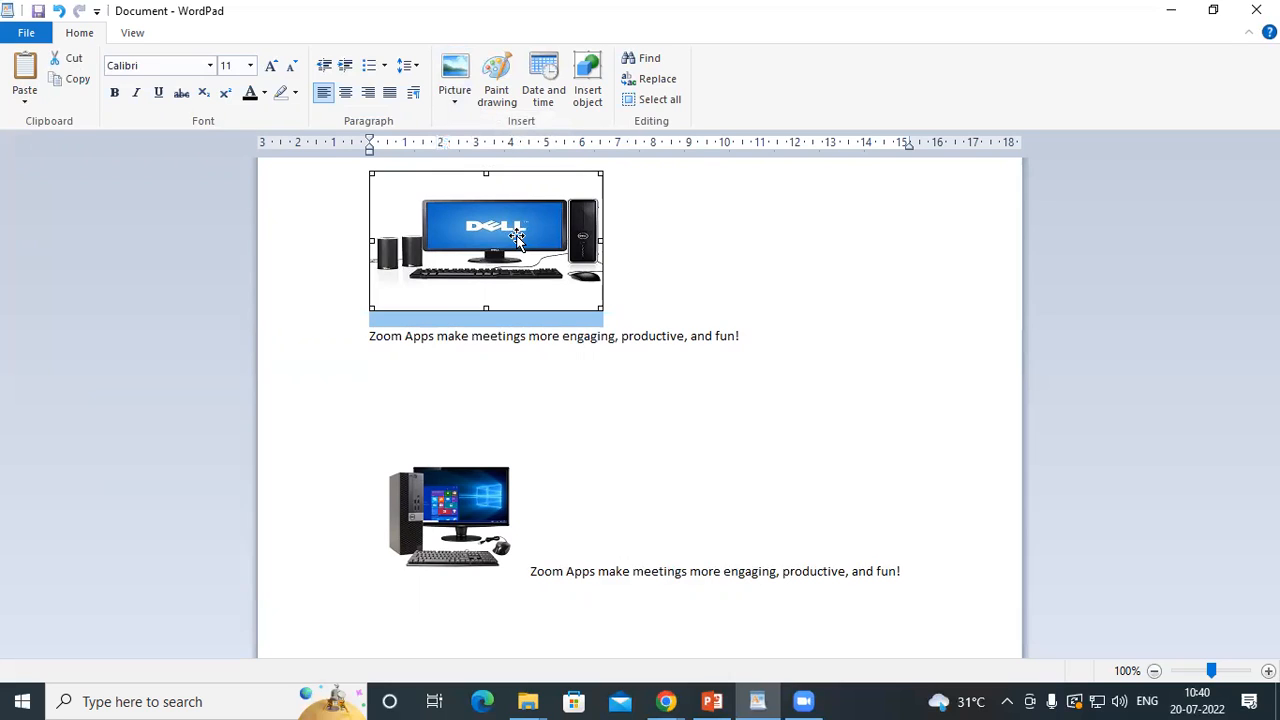
click(450, 104)
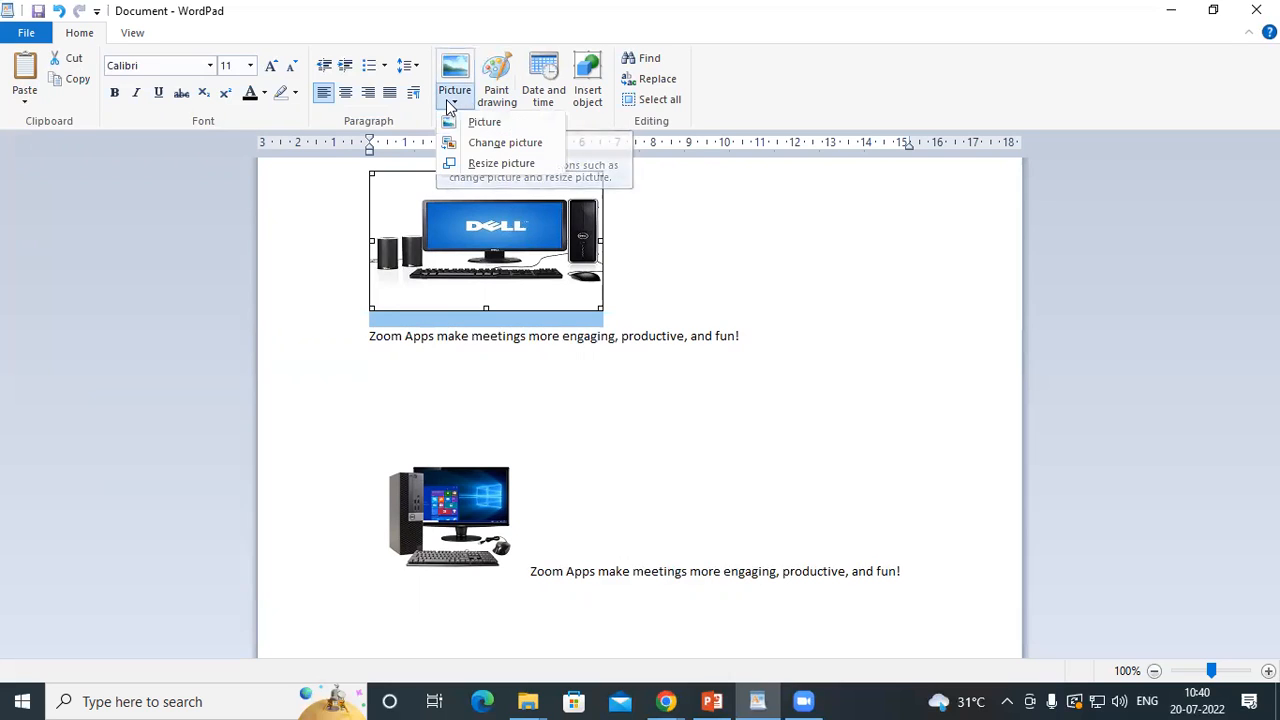
click(483, 143)
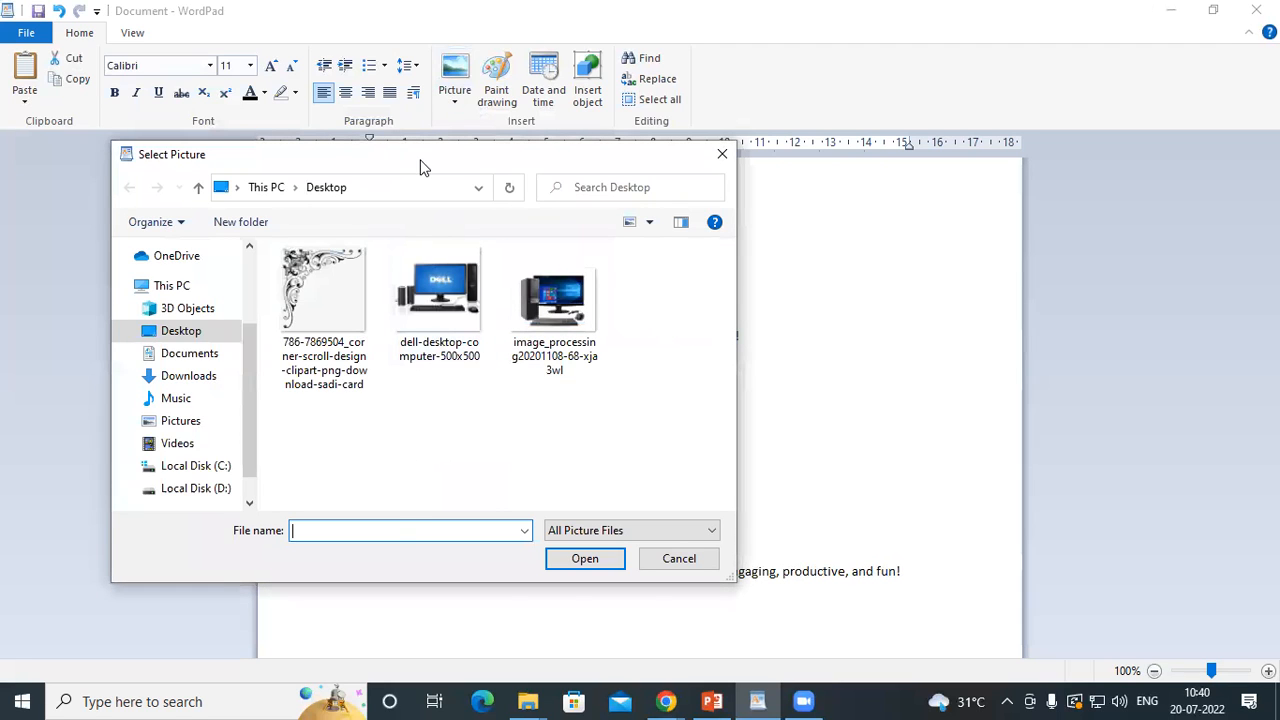
drag(423, 160, 509, 118)
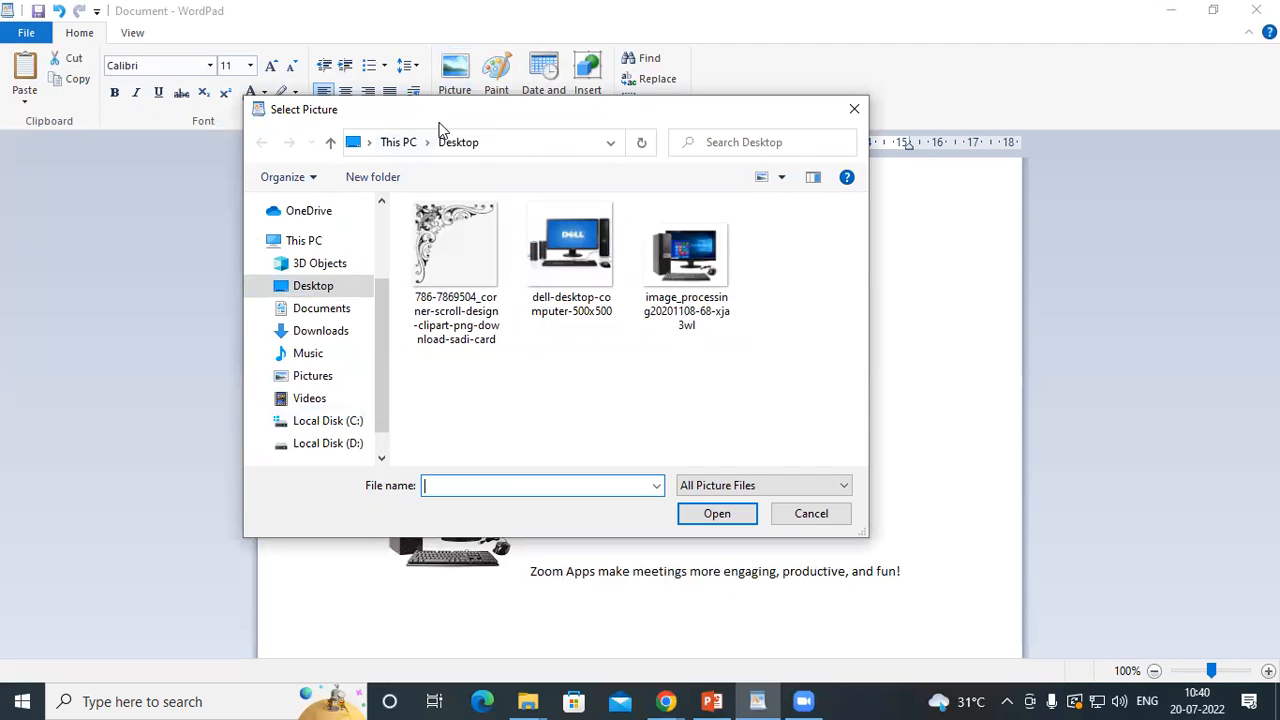
drag(432, 118, 486, 186)
click(490, 300)
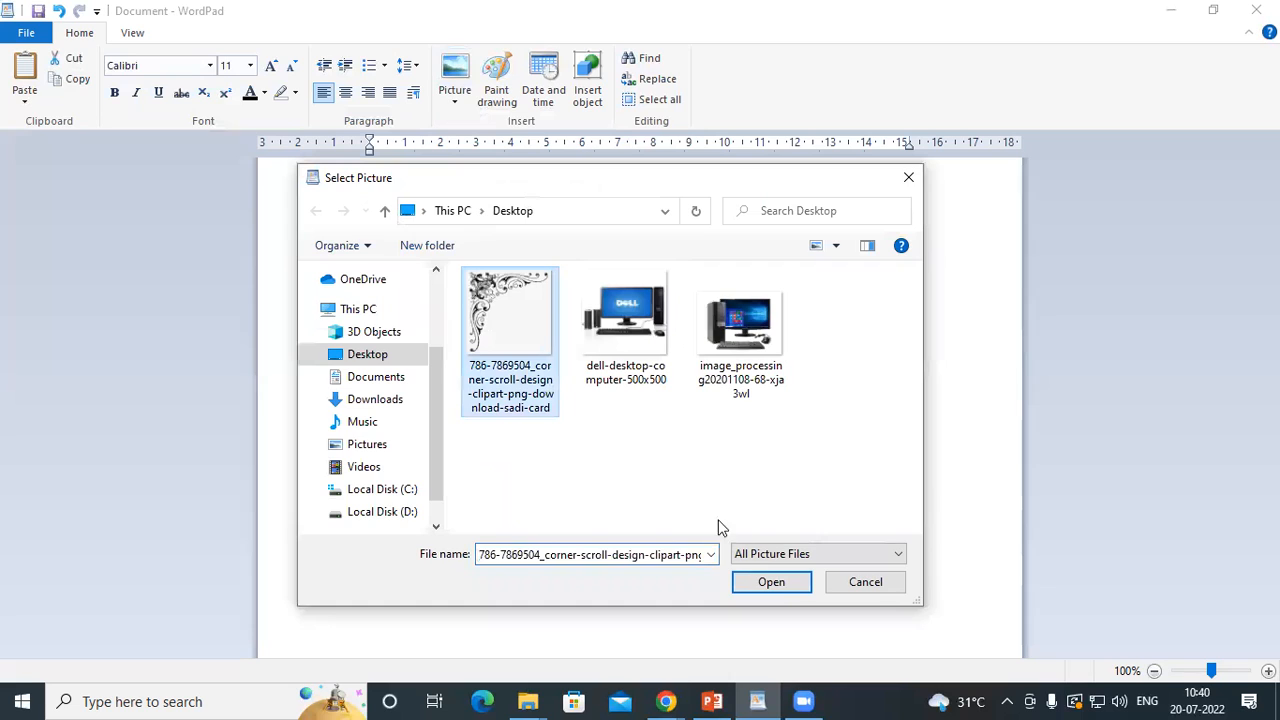
click(780, 585)
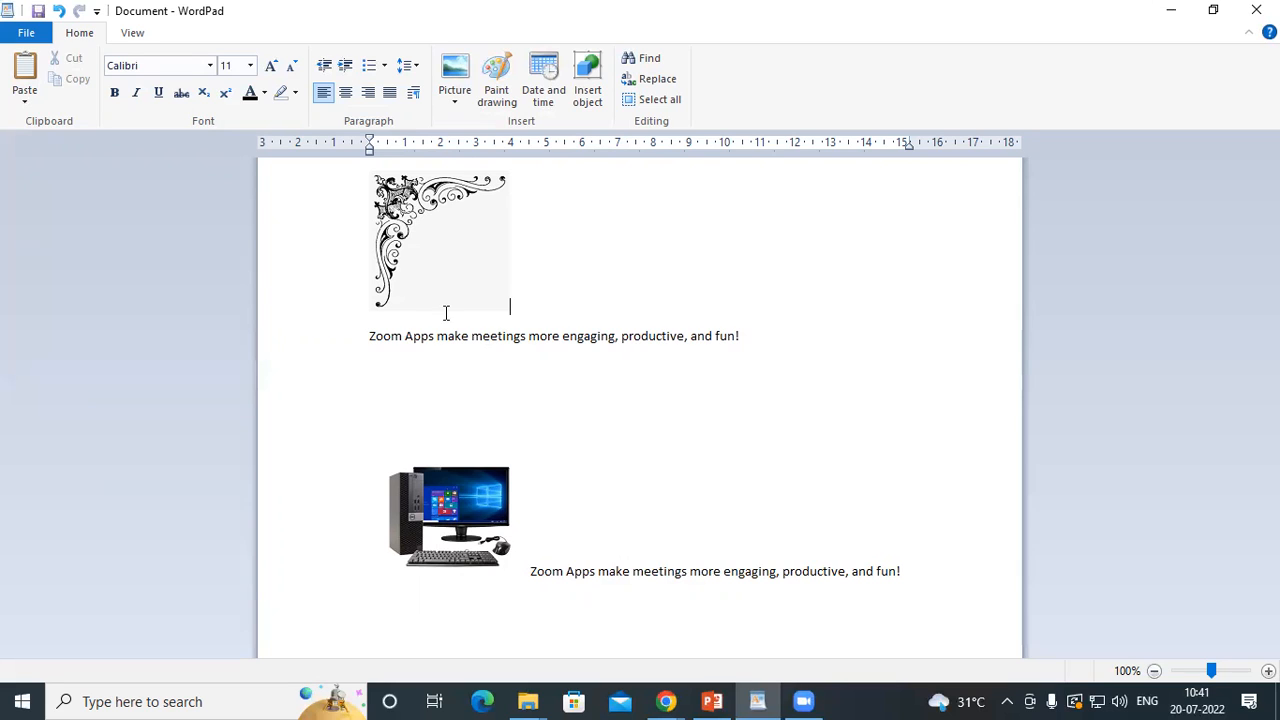
Select the corner scroll picture and review the available picture options without applying any of them
click(410, 268)
click(459, 103)
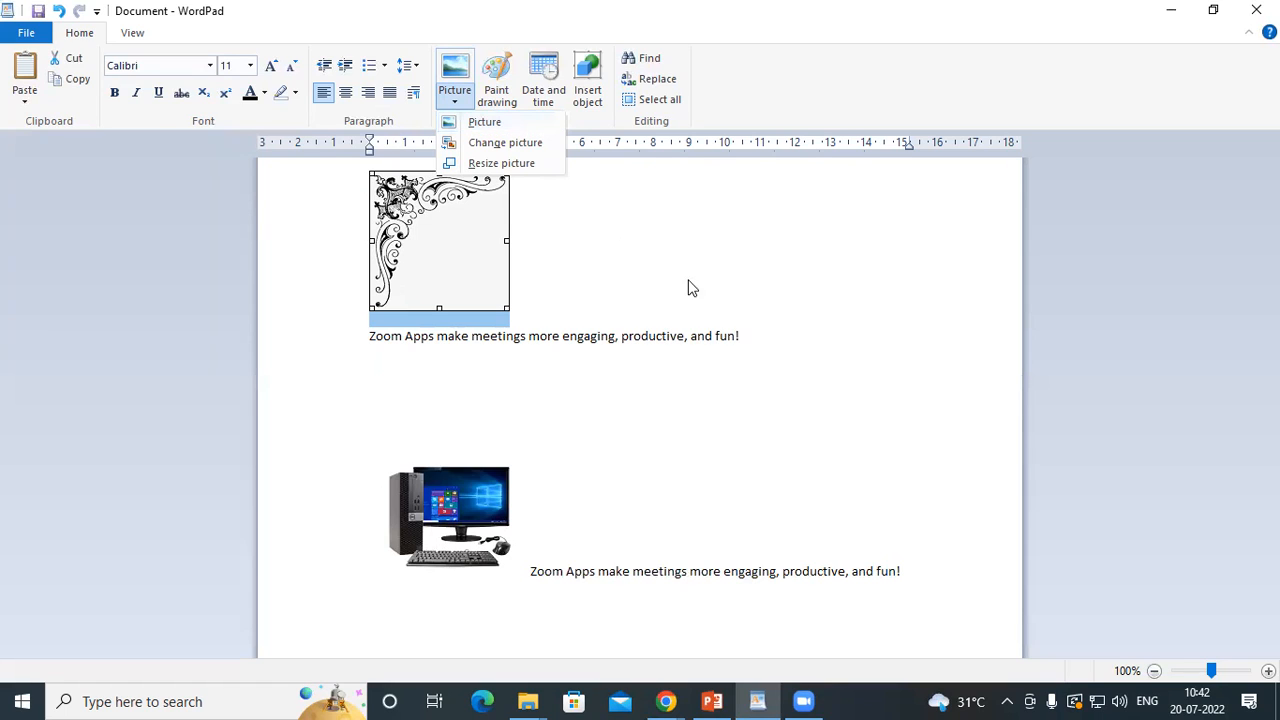
click(751, 339)
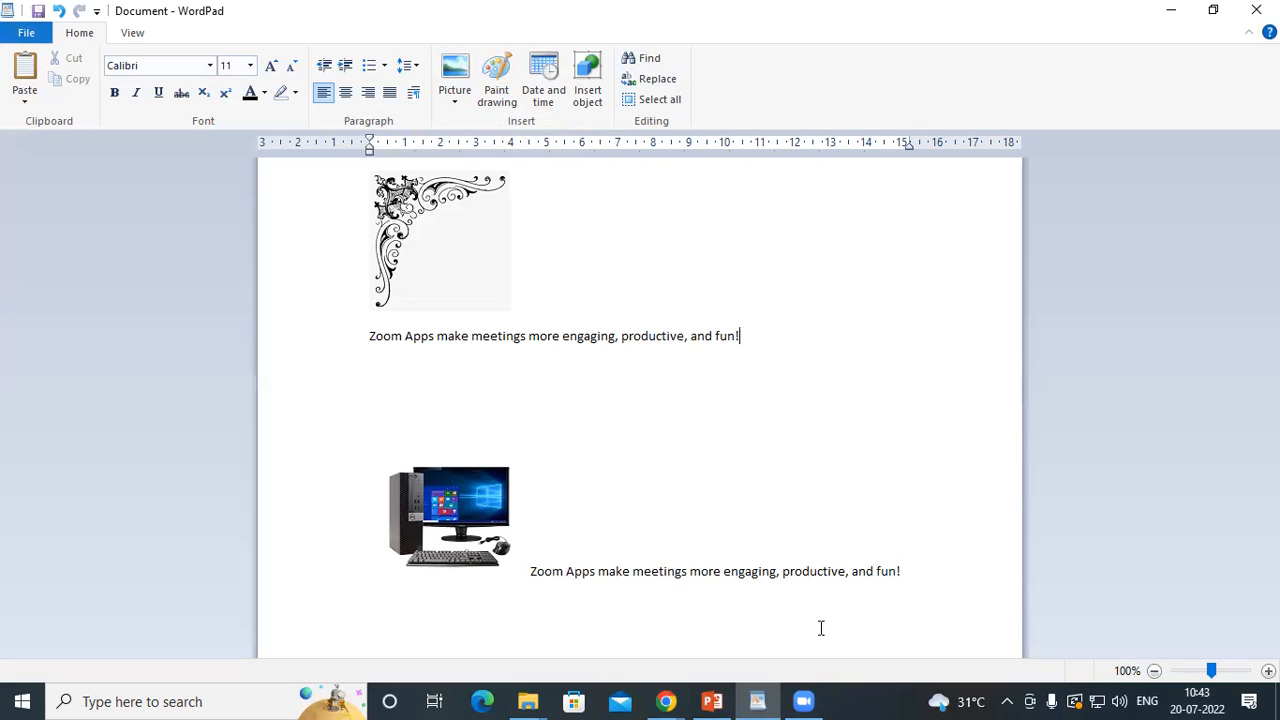
Close the document with the scroll and computer pictures without saving its changes
click(1160, 17)
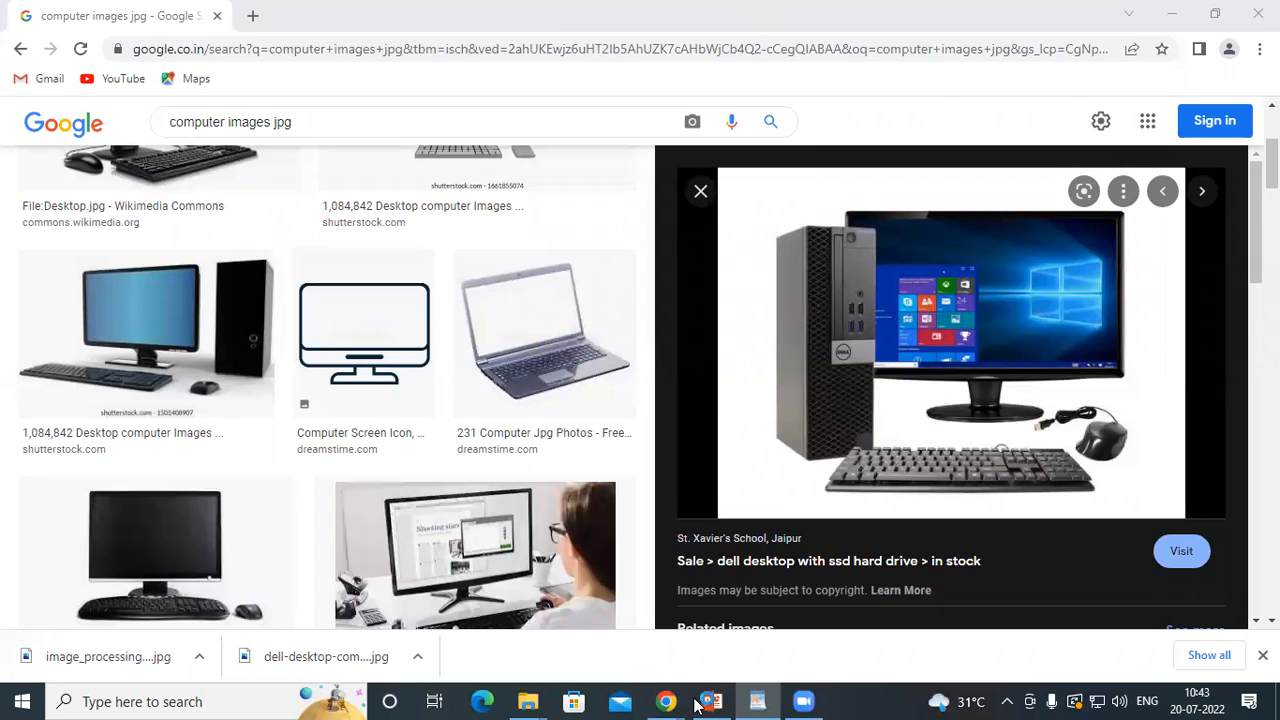
click(758, 701)
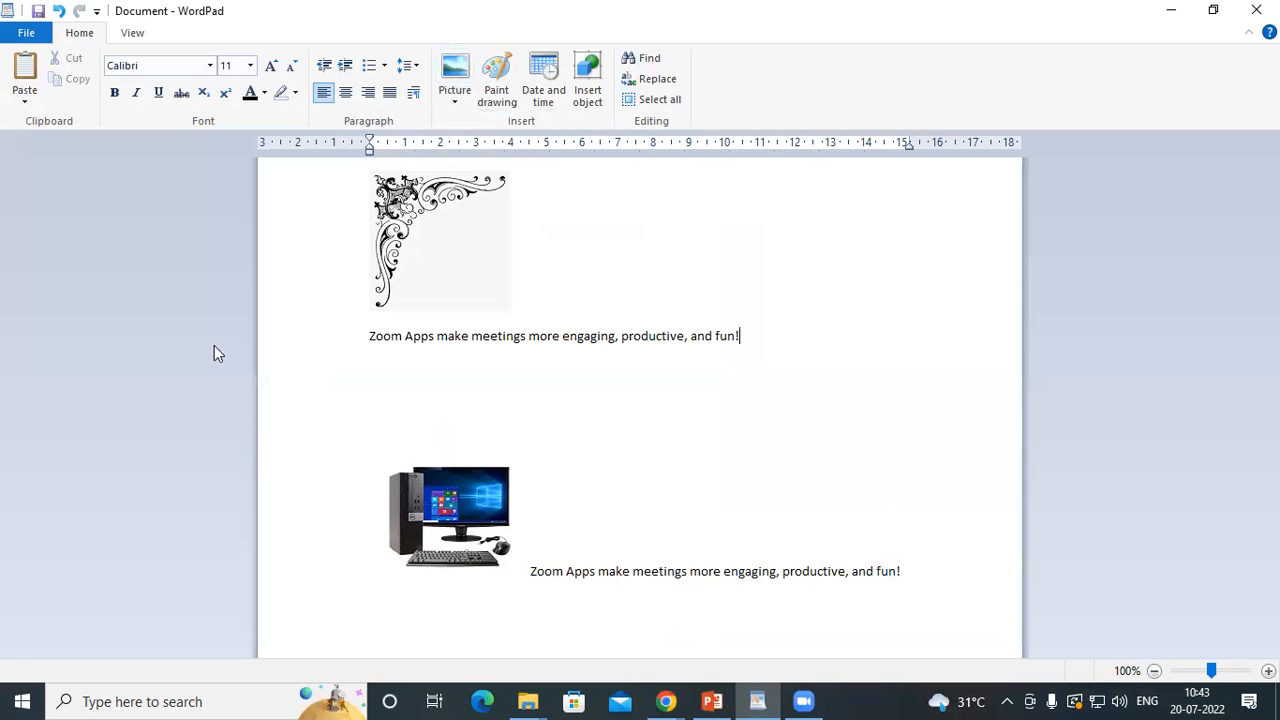
click(471, 215)
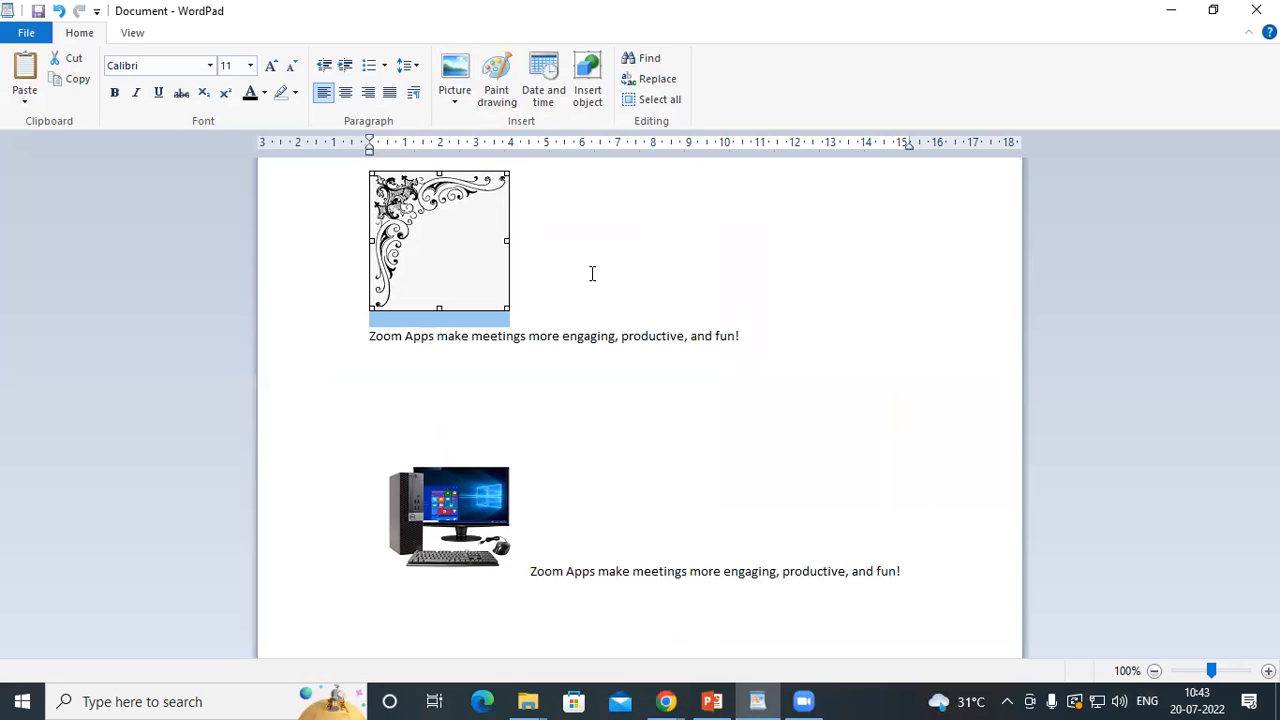
key(alt+F4)
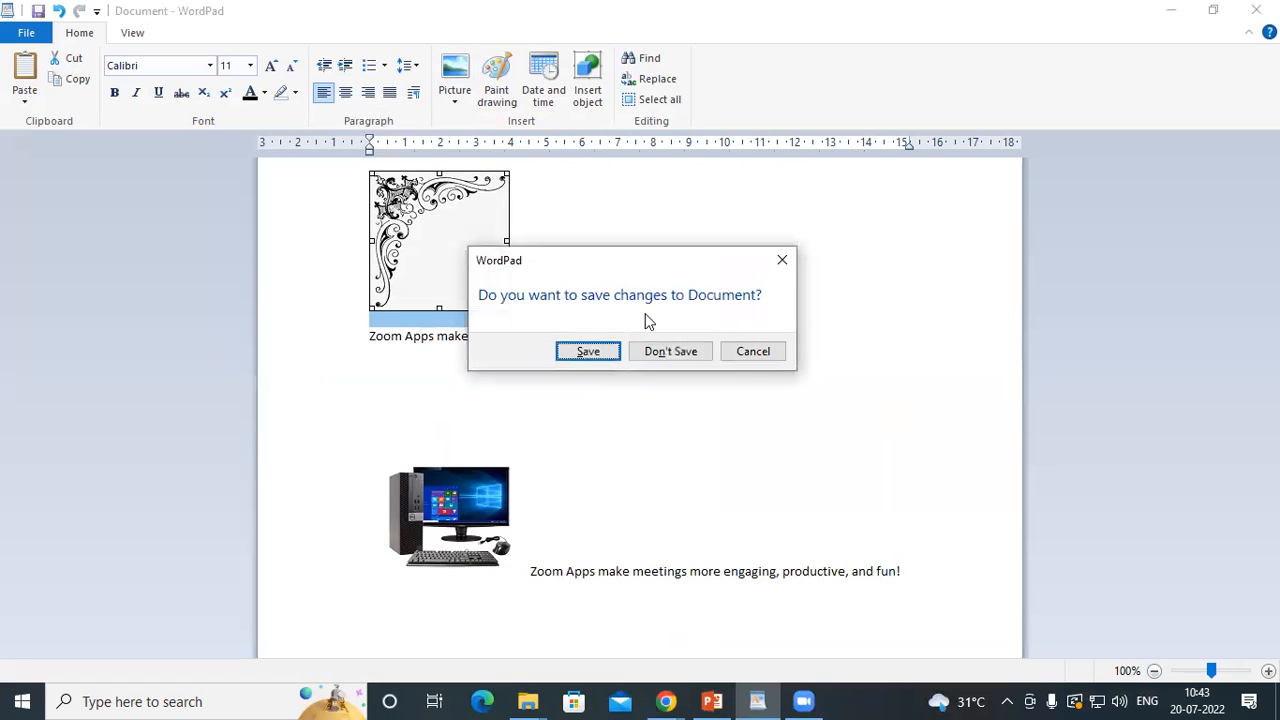
click(670, 354)
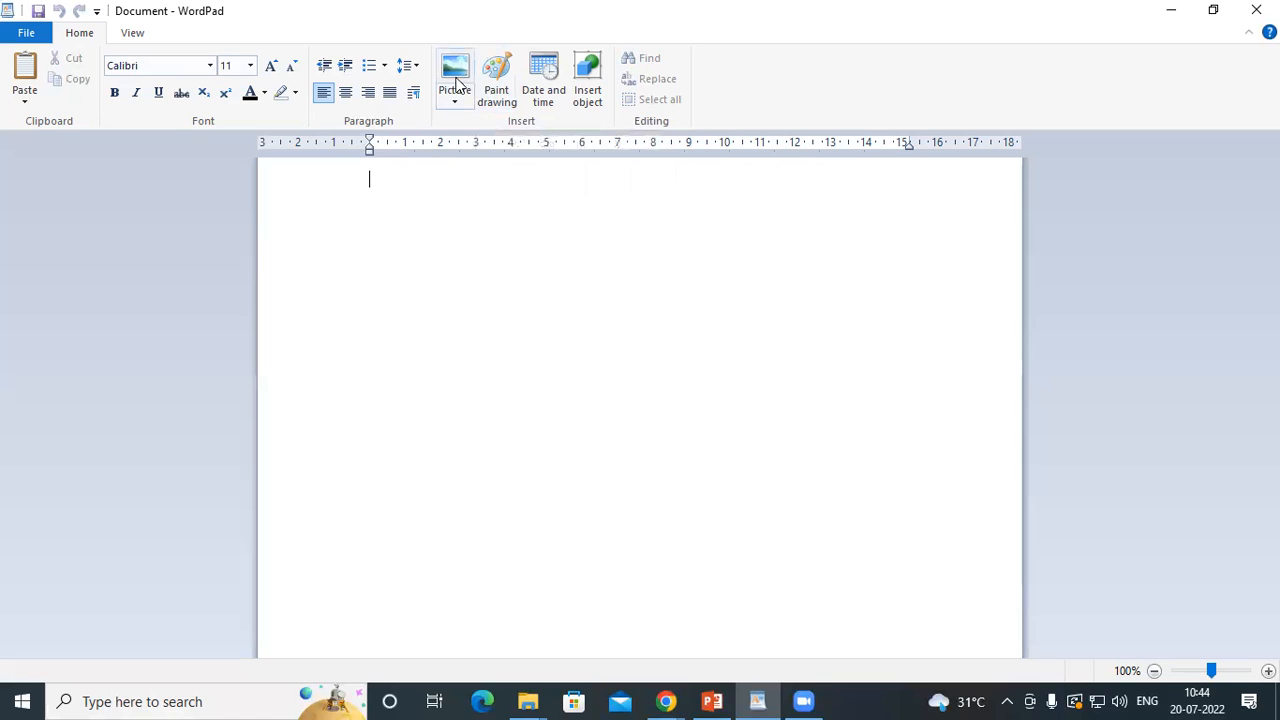
Insert a Paint drawing, enlarge its canvas to about 1025 × 405 px and draw a red rectangle about 365 × 165 px
click(503, 90)
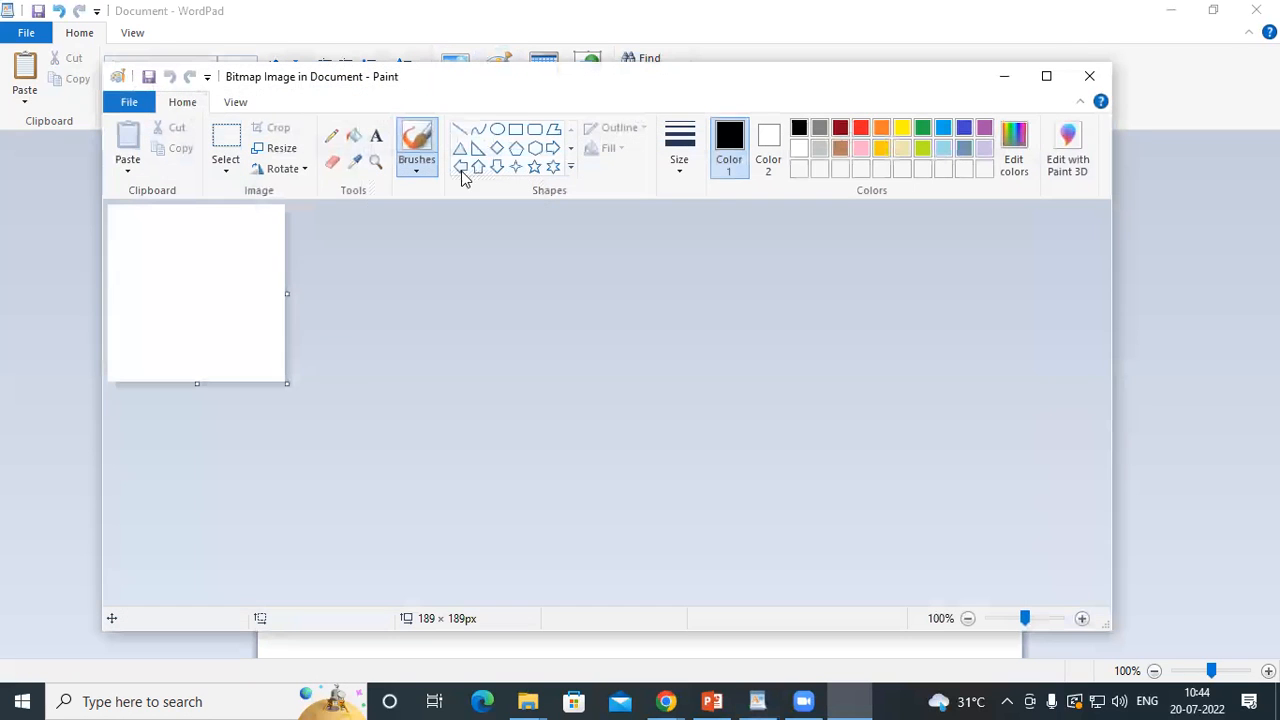
mouse_move(285, 383)
mouse_down()
mouse_move(1057, 606)
mouse_move(1068, 586)
mouse_up()
click(515, 129)
drag(279, 314, 620, 466)
click(861, 128)
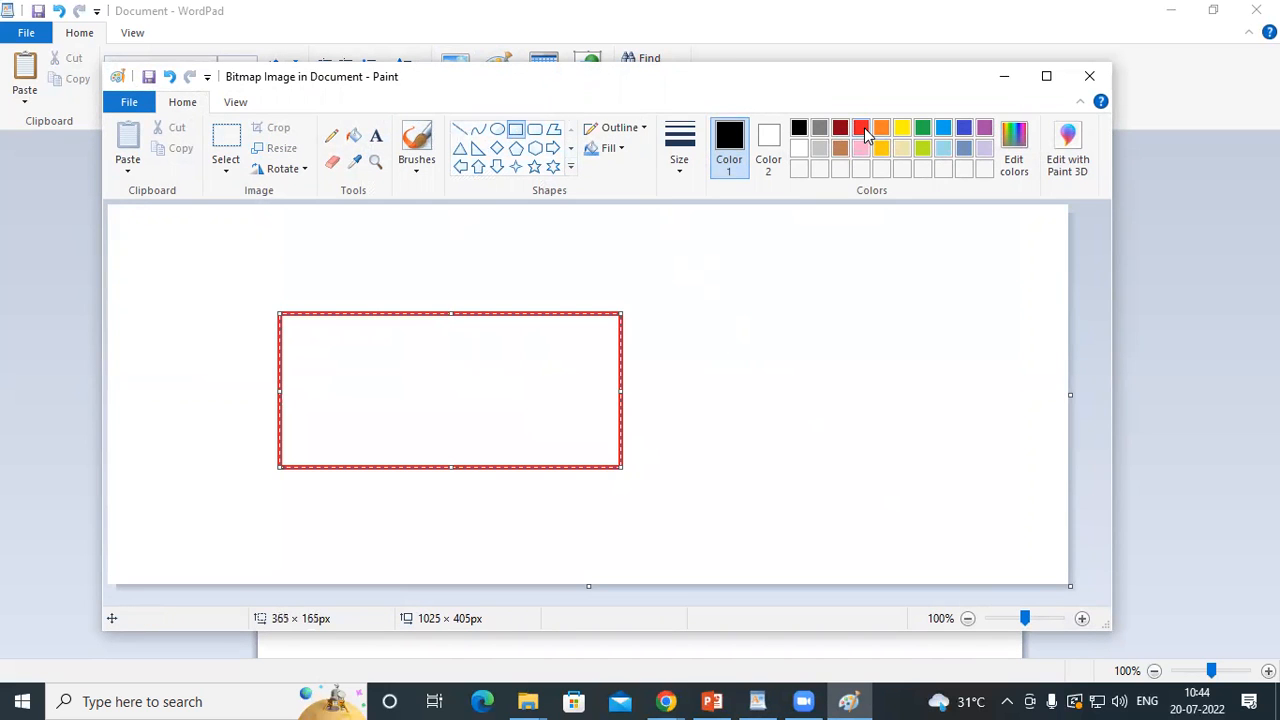
Return to the document, end editing of the rectangle drawing, shrink it to about 7.2 cm wide and deselect it
click(1006, 80)
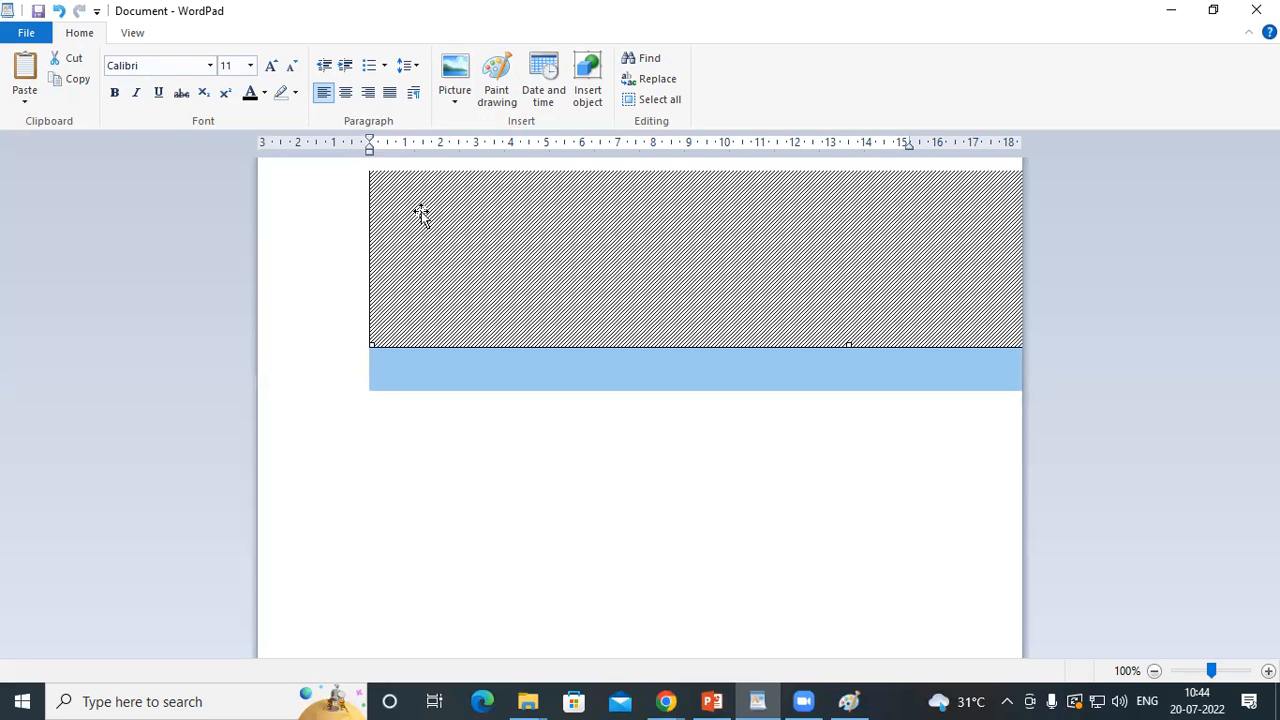
click(358, 347)
drag(357, 341, 360, 346)
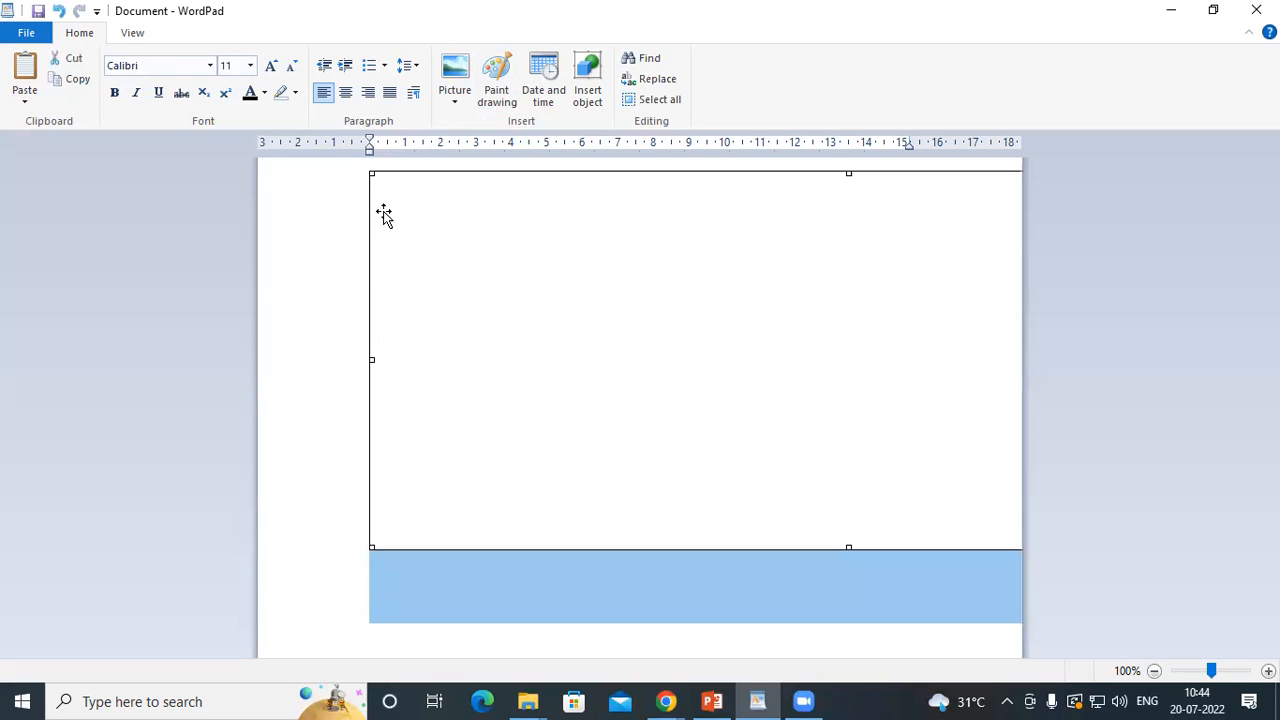
mouse_move(372, 174)
mouse_down()
mouse_move(497, 293)
mouse_move(717, 409)
mouse_move(883, 414)
mouse_move(769, 346)
mouse_move(1003, 377)
mouse_move(807, 329)
mouse_move(669, 269)
mouse_up()
click(696, 260)
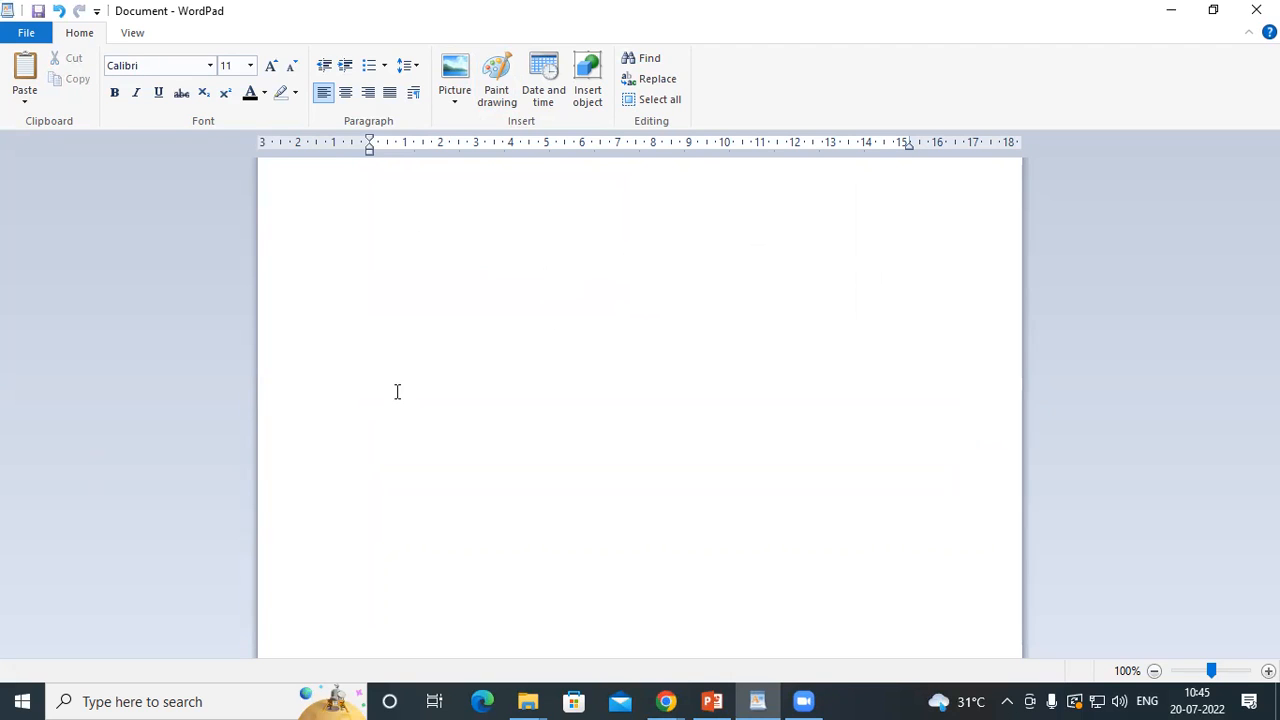
Replace the inserted drawing with a new Paint drawing on a canvas of about 916 × 352 px, containing a red pentagon about 210 × 214 px
click(521, 252)
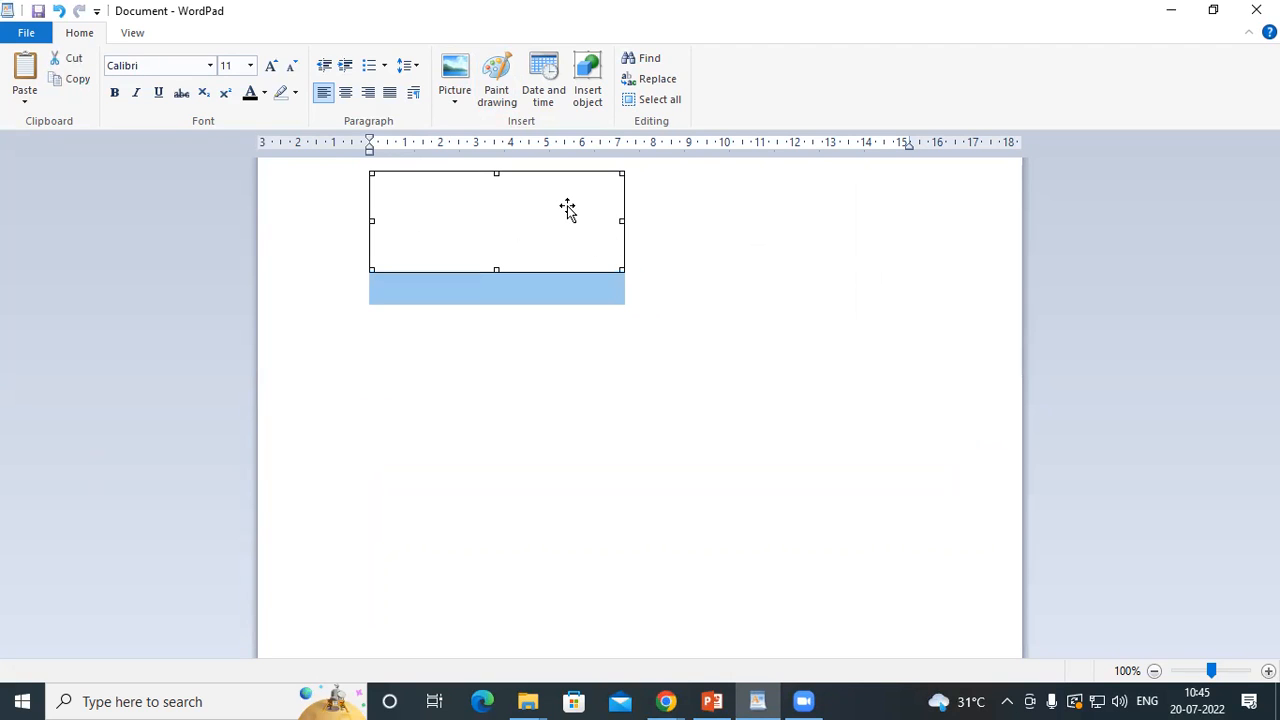
click(500, 78)
drag(287, 384, 966, 535)
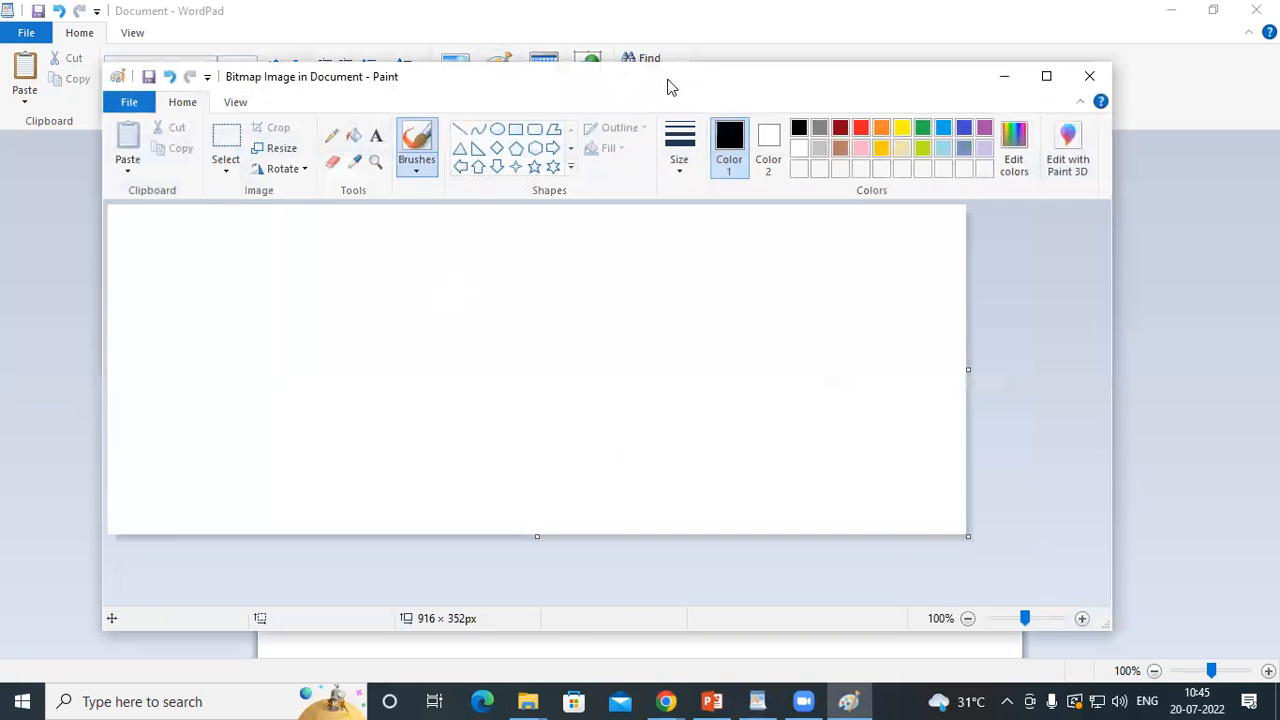
click(516, 148)
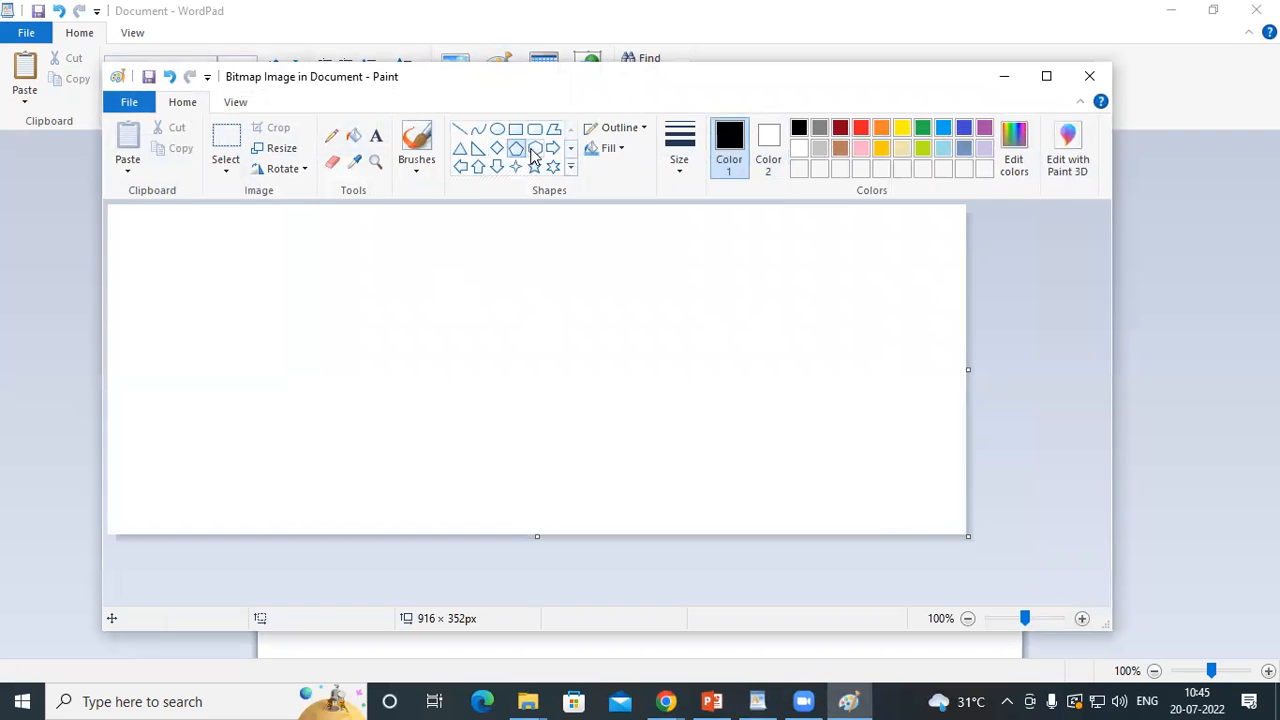
drag(329, 269, 529, 470)
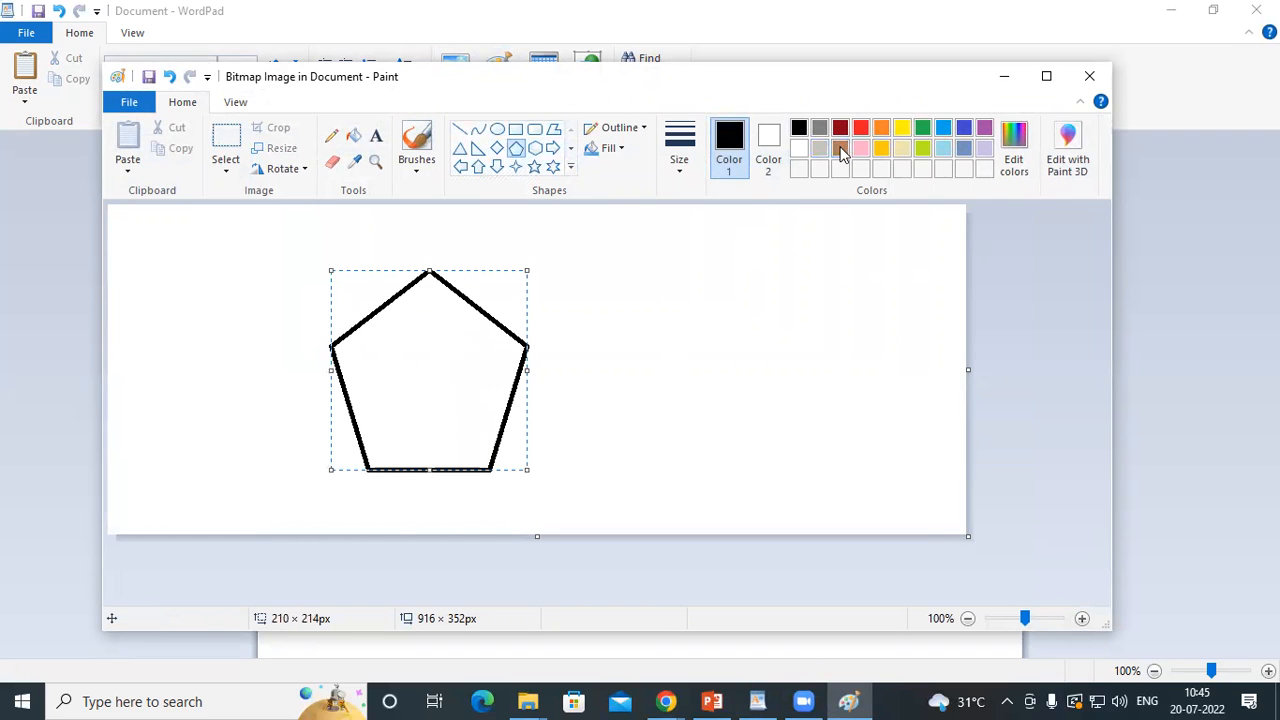
click(861, 128)
click(278, 312)
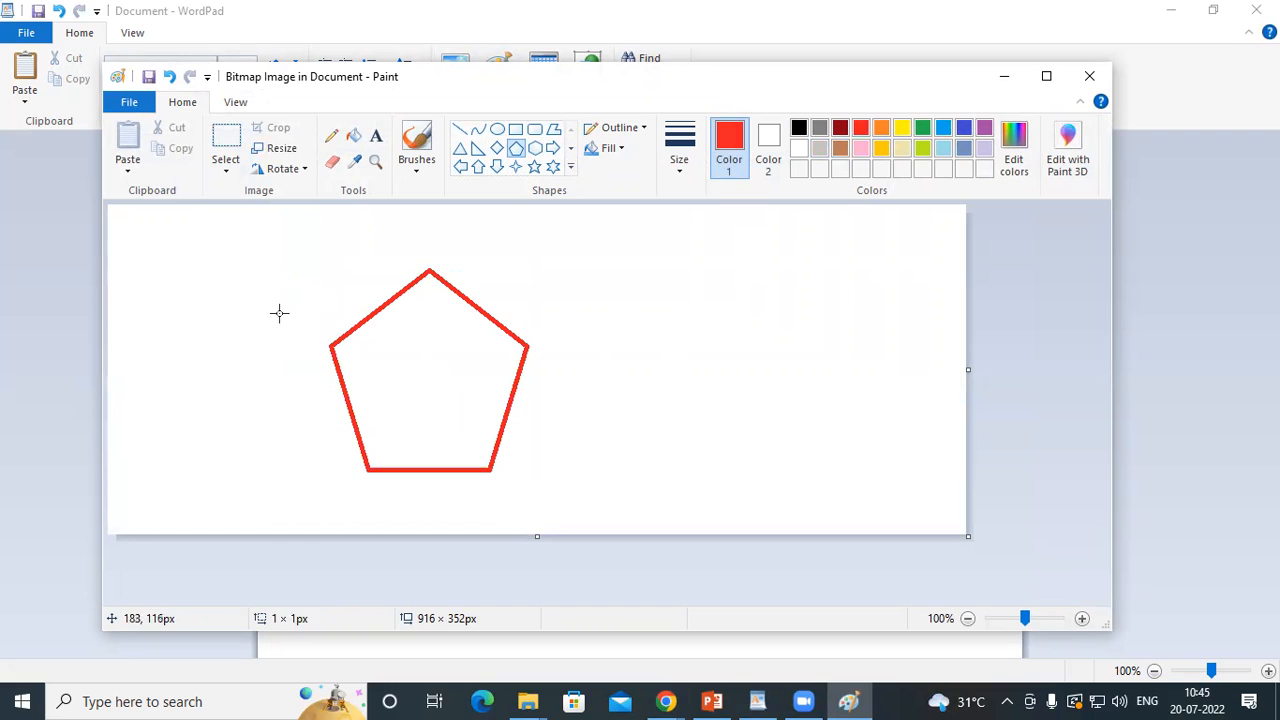
Return to the document, end editing of the pentagon drawing and shrink it to about 11.7 cm wide
click(1171, 287)
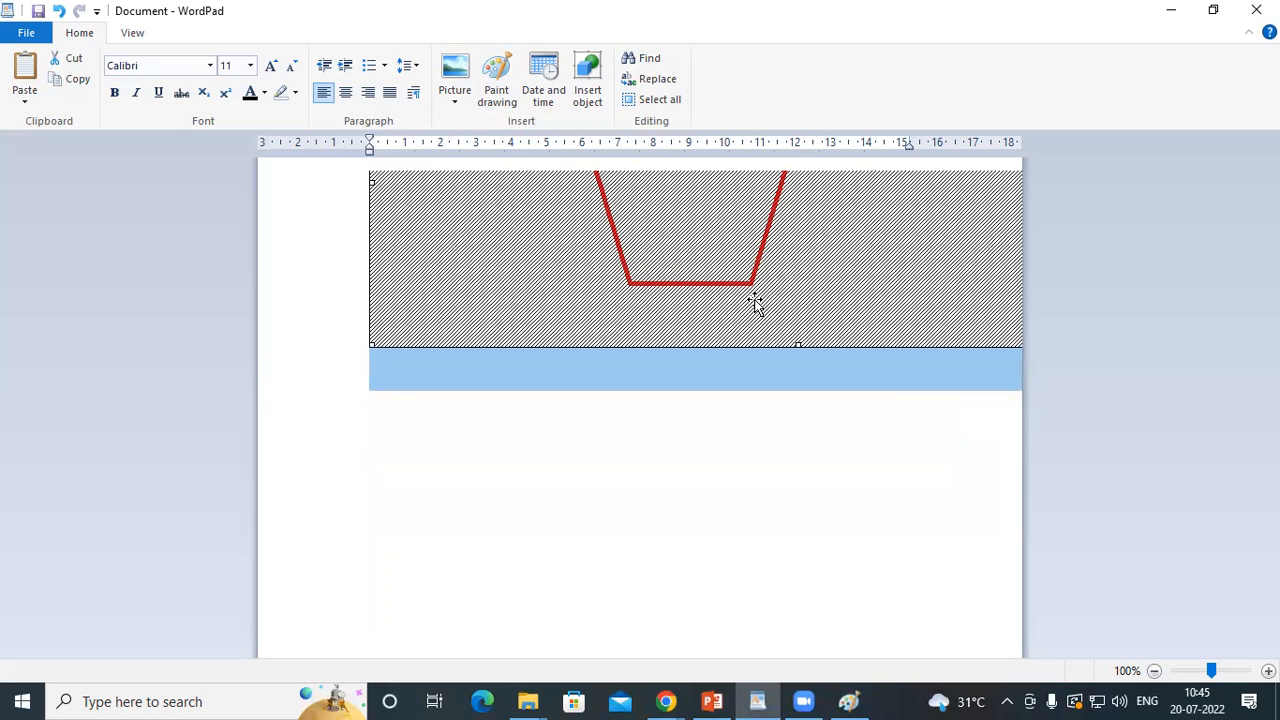
click(770, 400)
mouse_move(690, 281)
mouse_down()
mouse_move(649, 281)
mouse_move(741, 345)
mouse_up()
mouse_move(371, 173)
mouse_down()
mouse_move(406, 211)
mouse_move(600, 331)
mouse_move(751, 397)
mouse_move(877, 429)
mouse_up()
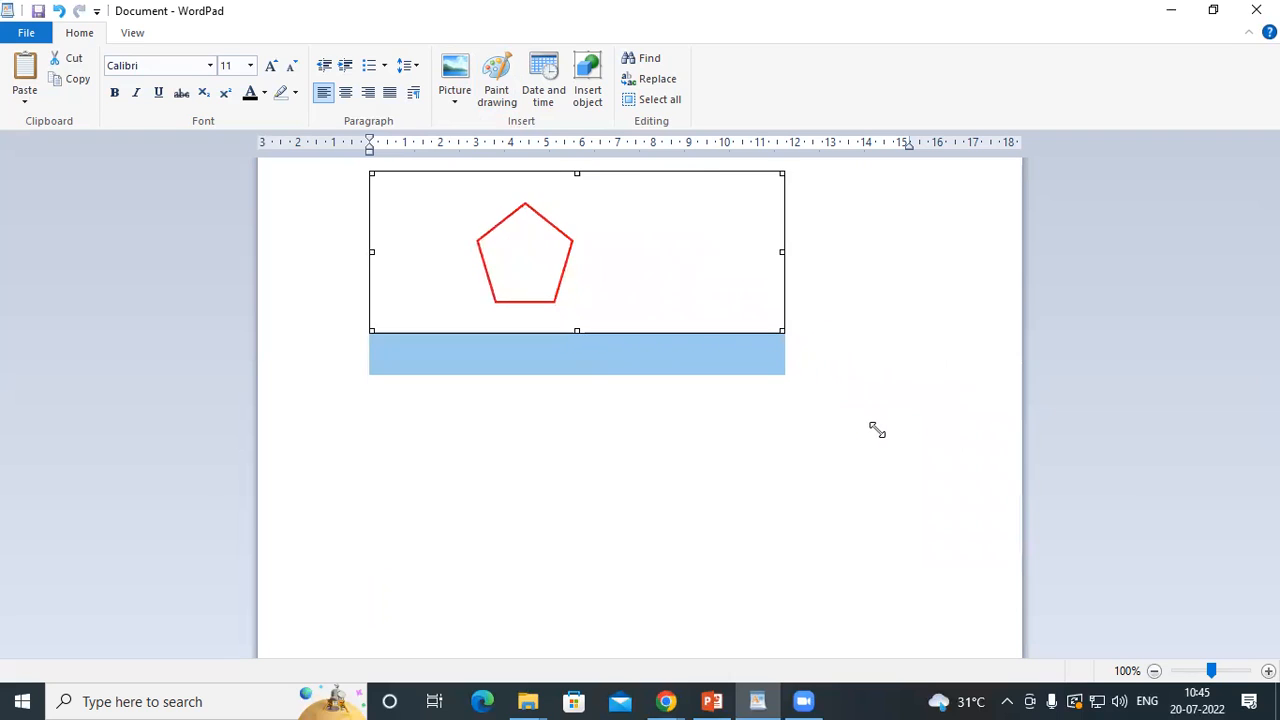
Delete the pentagon drawing from the document
click(864, 367)
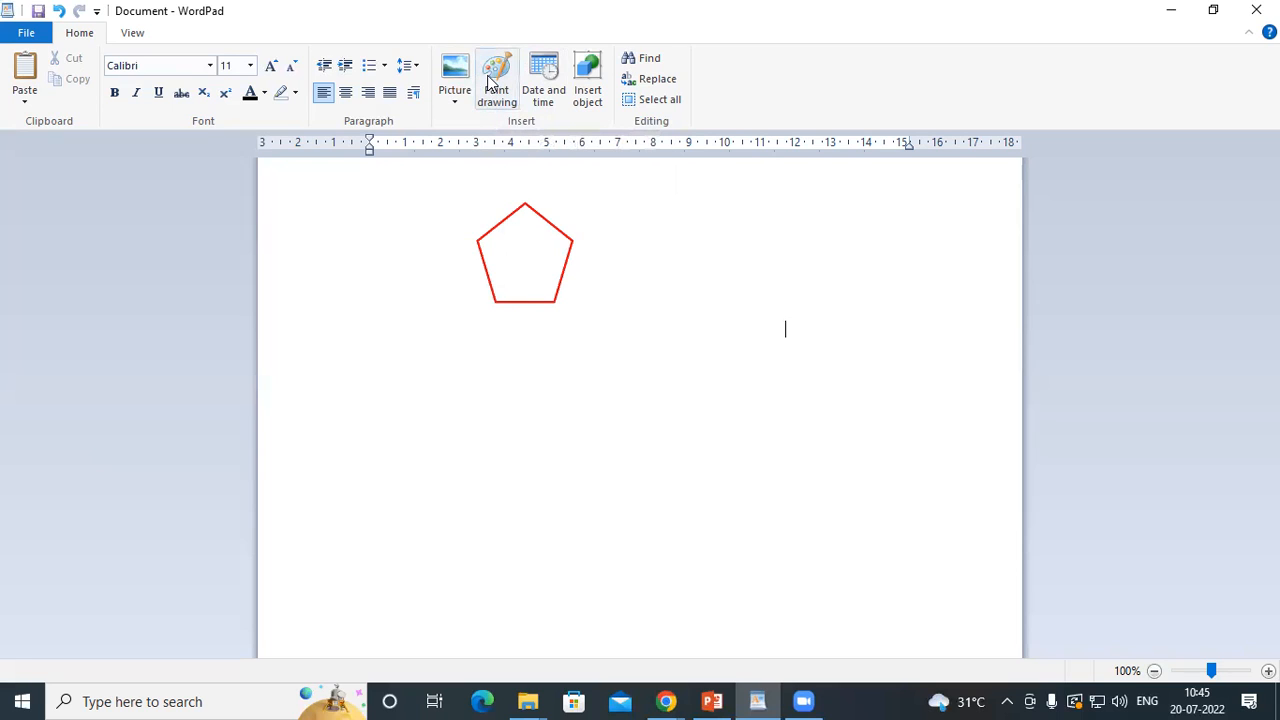
click(523, 251)
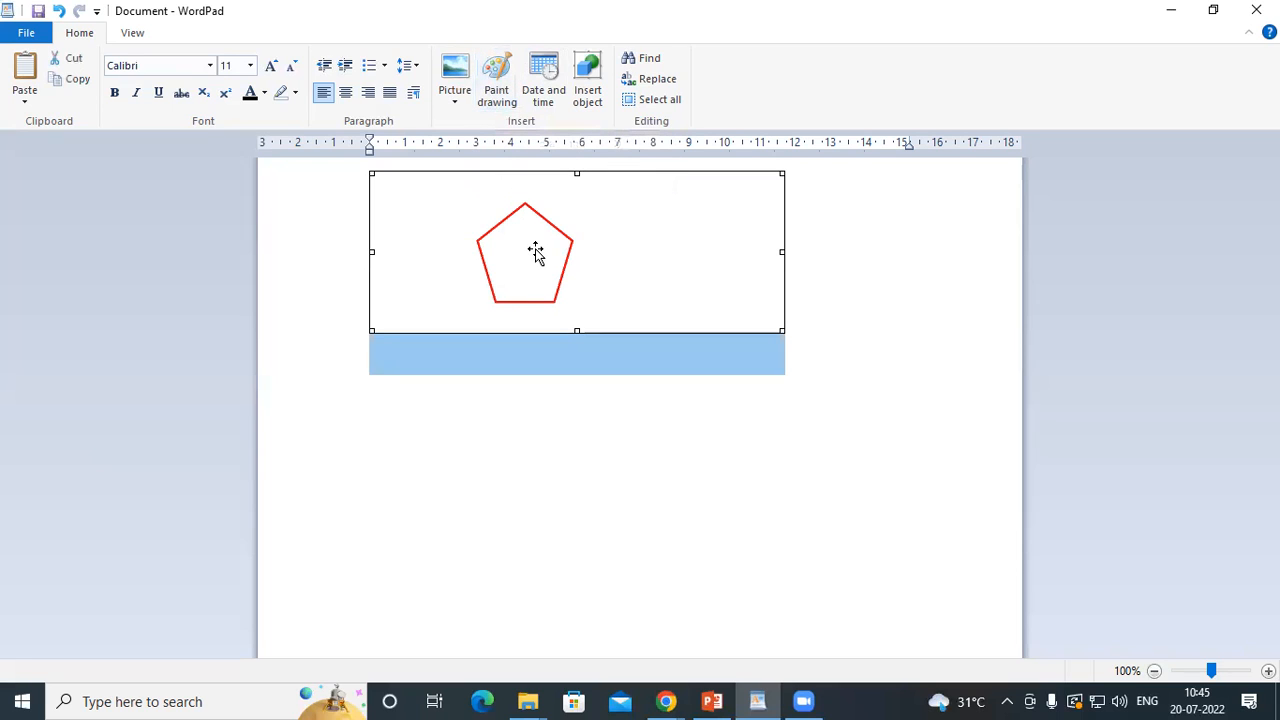
key(Delete)
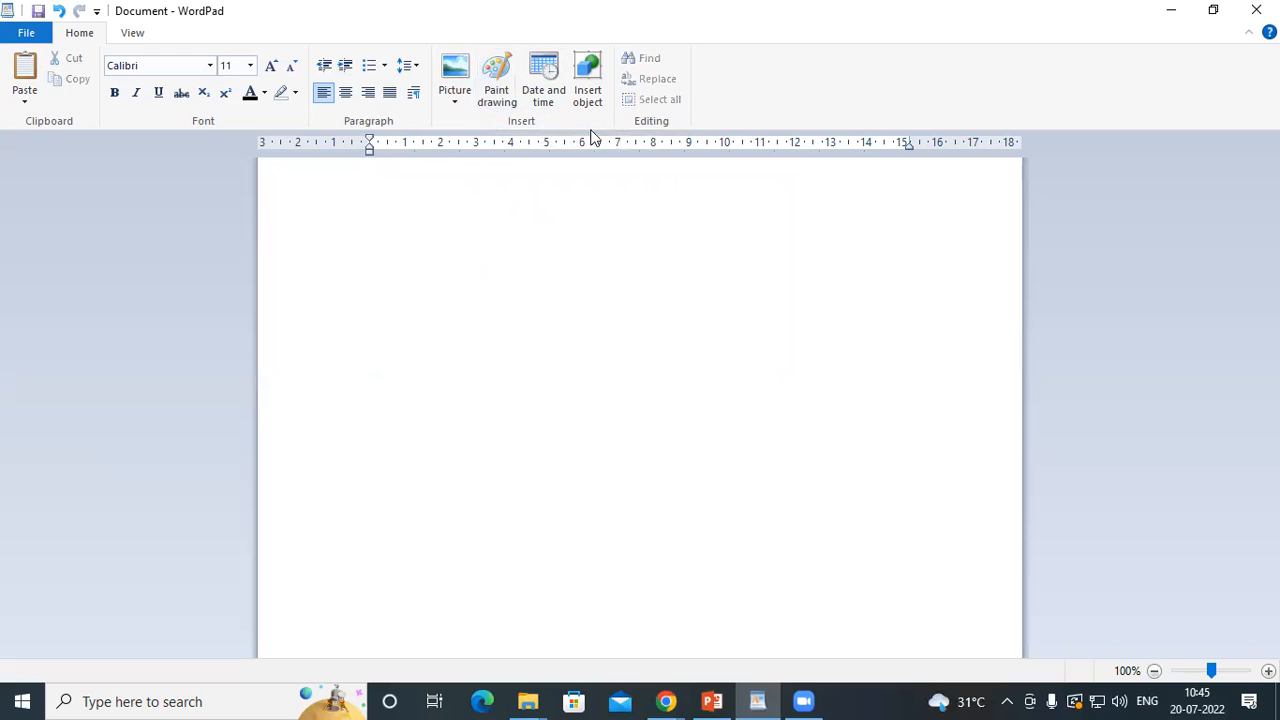
Insert a Paint drawing about 957 × 413 px and draw a black 126 × 90 px monitor rectangle with a 57 × 28 px stand rectangle beneath
click(480, 63)
drag(287, 383, 1004, 591)
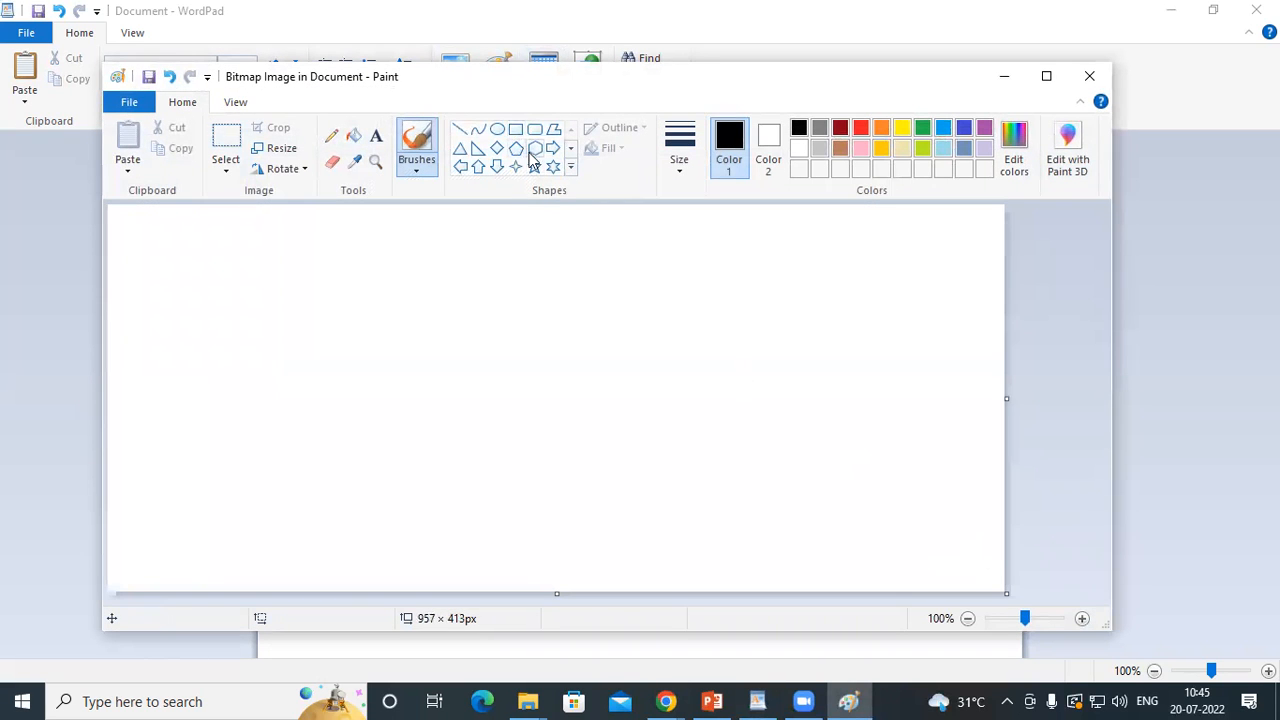
click(515, 129)
mouse_move(379, 266)
mouse_down()
mouse_move(426, 426)
mouse_move(501, 506)
mouse_move(757, 477)
mouse_move(511, 381)
mouse_move(499, 350)
mouse_up()
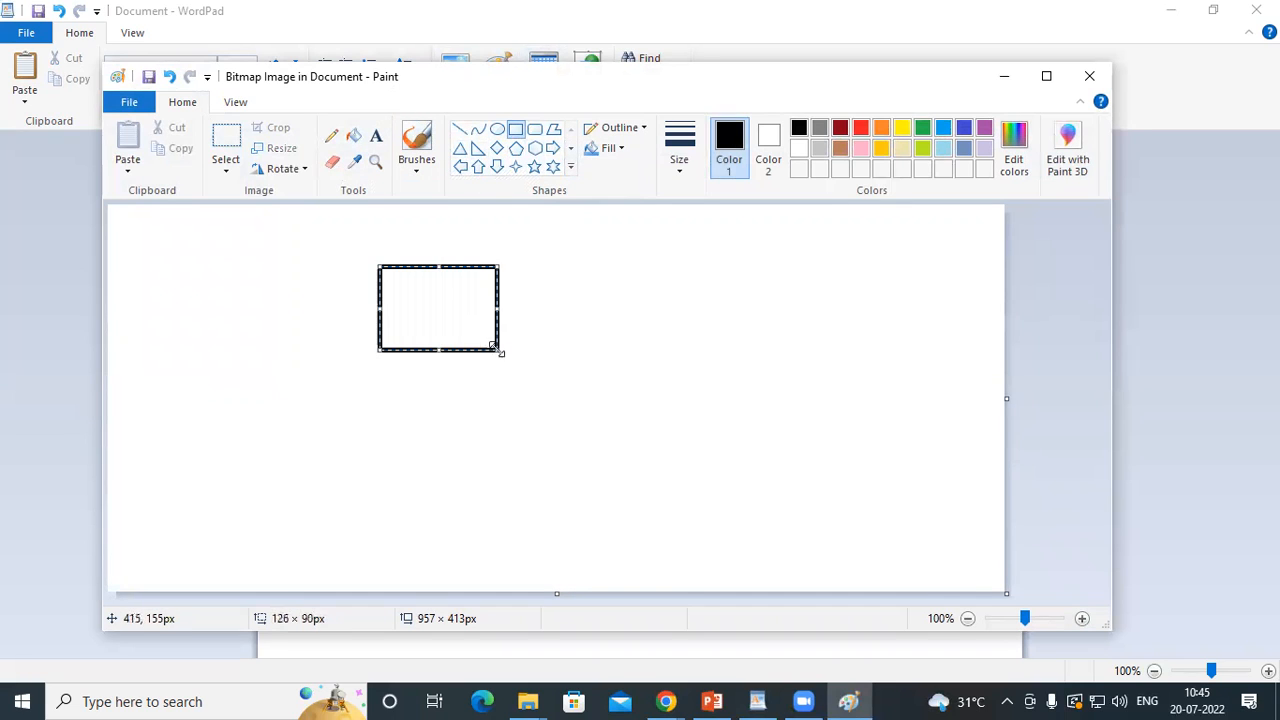
click(509, 131)
drag(413, 351, 470, 375)
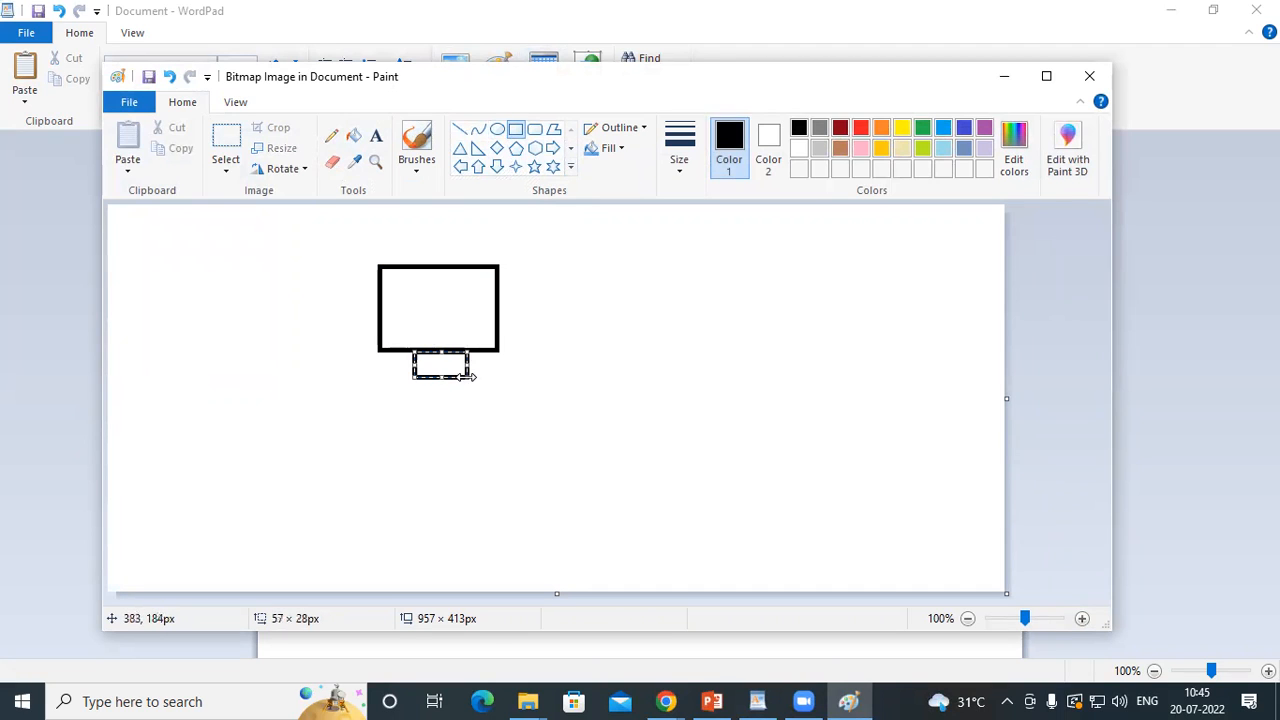
click(618, 281)
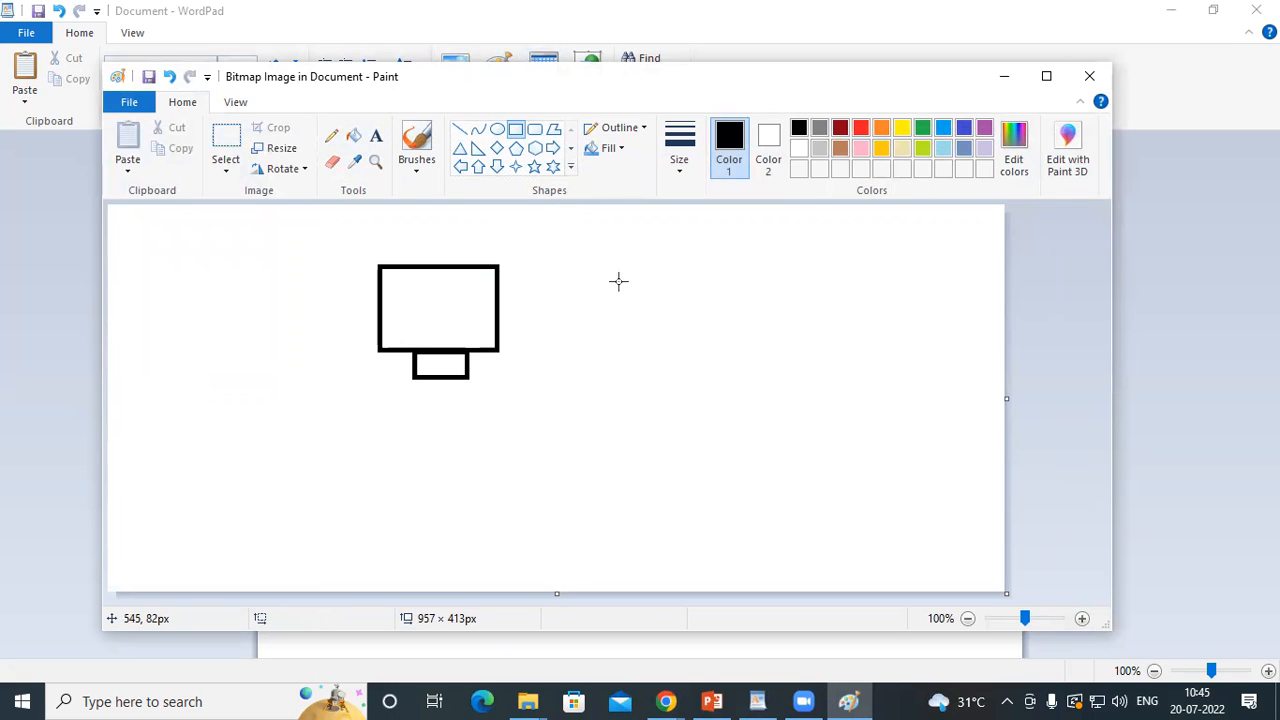
Return to the document and shrink the inserted monitor drawing to about 8 cm wide
click(1177, 195)
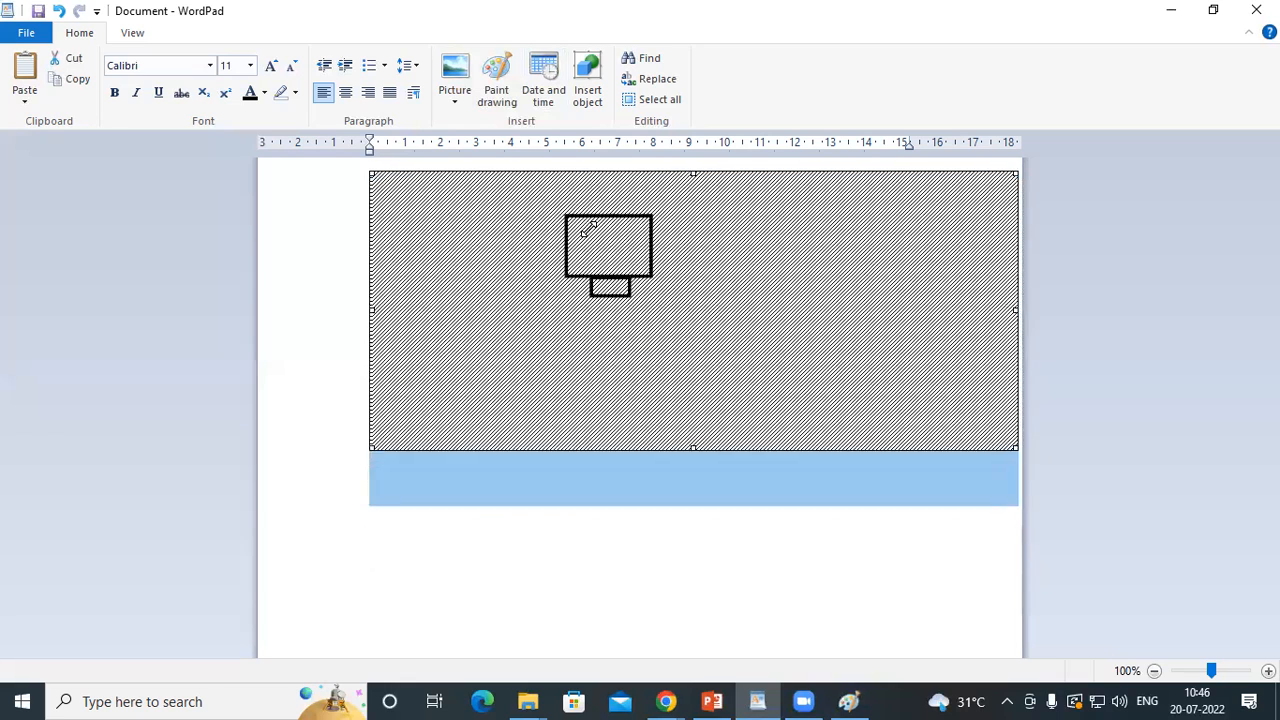
drag(966, 424, 694, 283)
click(722, 272)
click(420, 322)
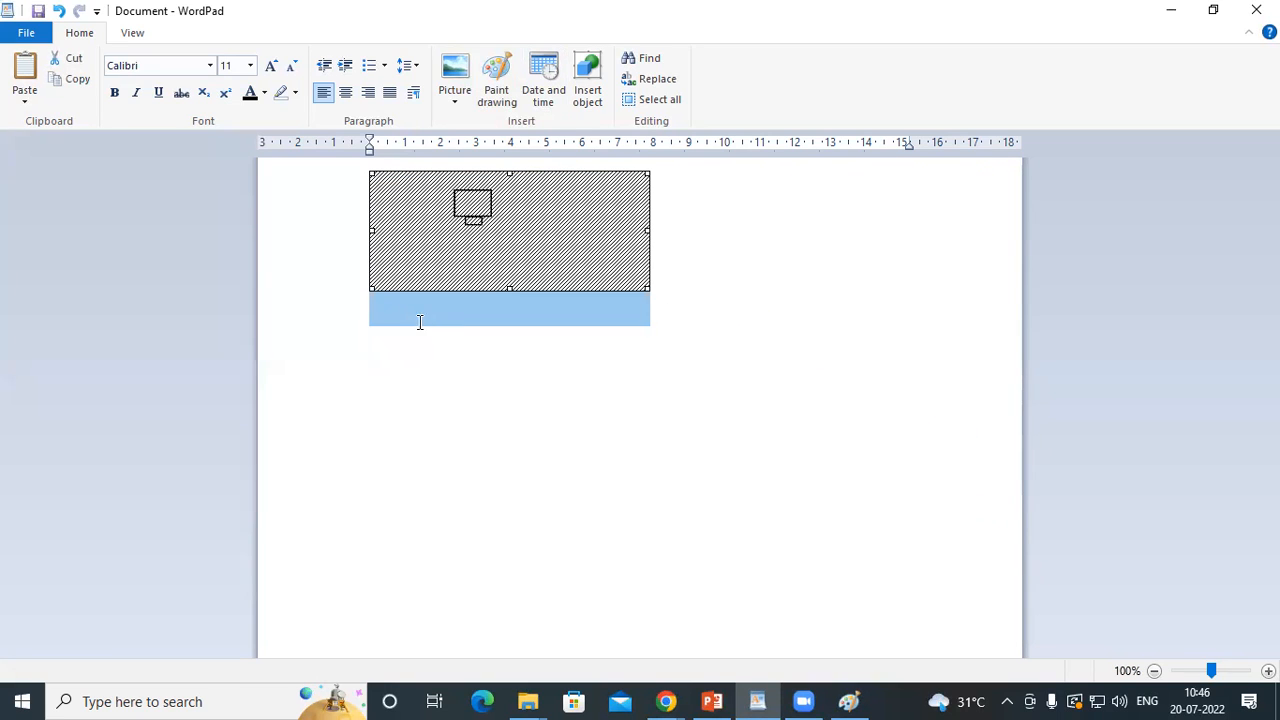
Reopen the monitor drawing in Paint, return to the document and enlarge the drawing to about 14.6 cm wide and 6.9 cm high
click(684, 206)
click(513, 214)
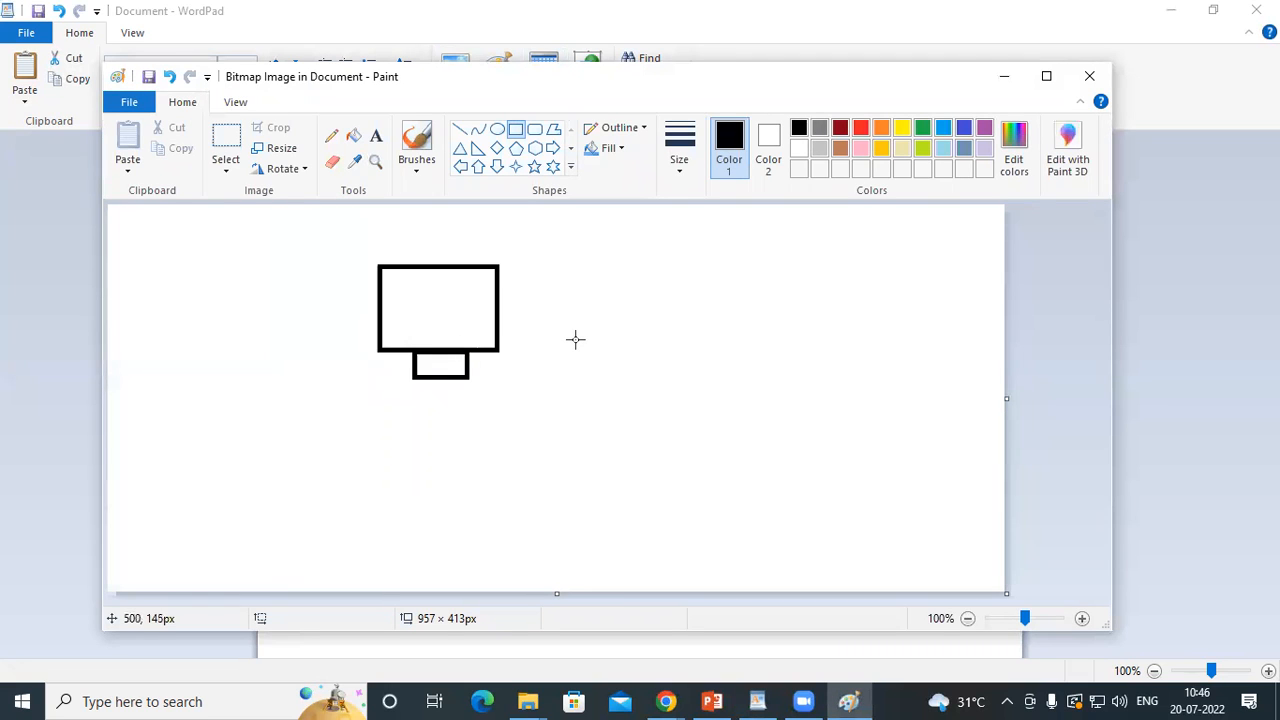
click(1000, 77)
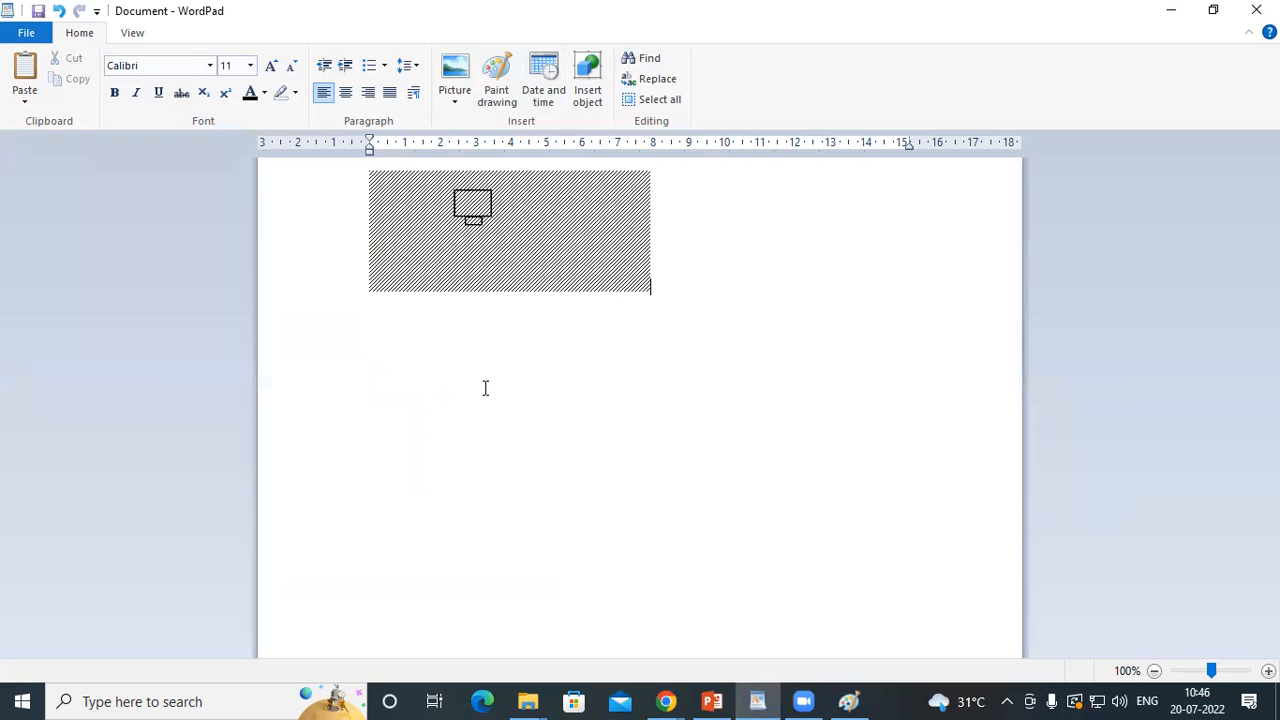
click(385, 283)
mouse_move(370, 173)
mouse_down()
mouse_move(549, 291)
mouse_move(398, 196)
mouse_move(494, 271)
mouse_move(446, 260)
mouse_move(318, 172)
mouse_up()
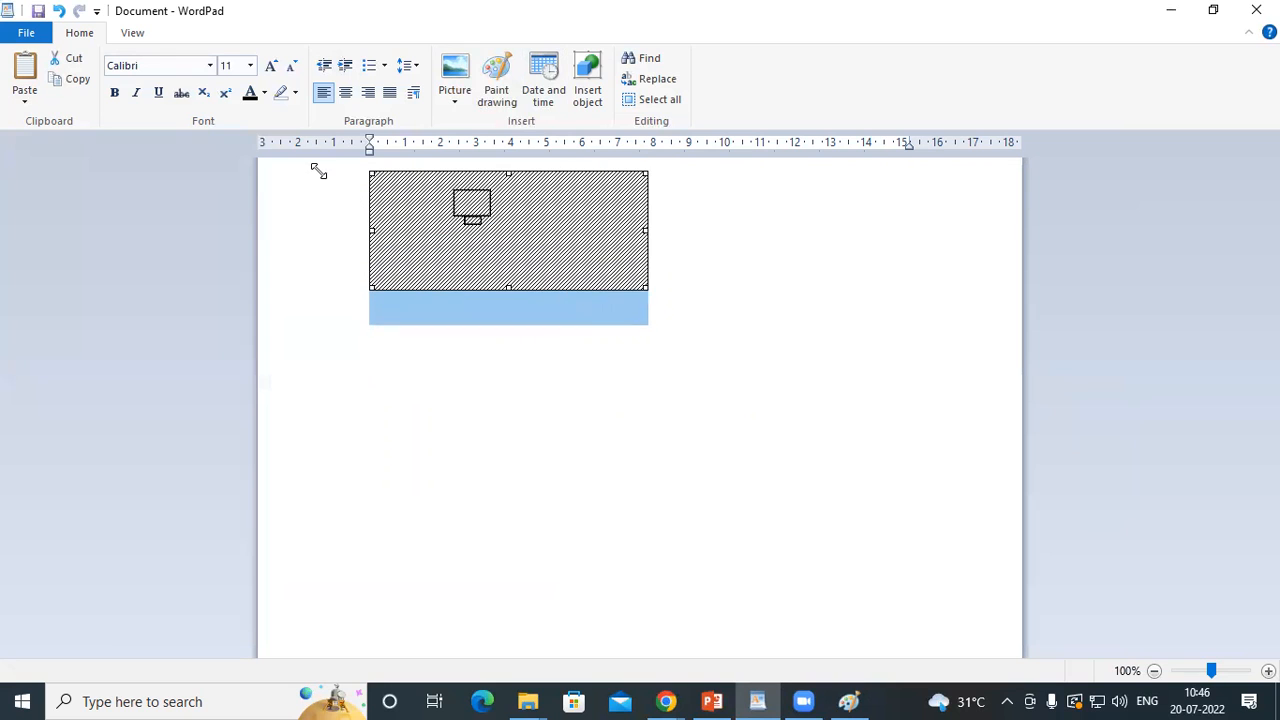
drag(650, 232, 888, 236)
drag(629, 291, 642, 414)
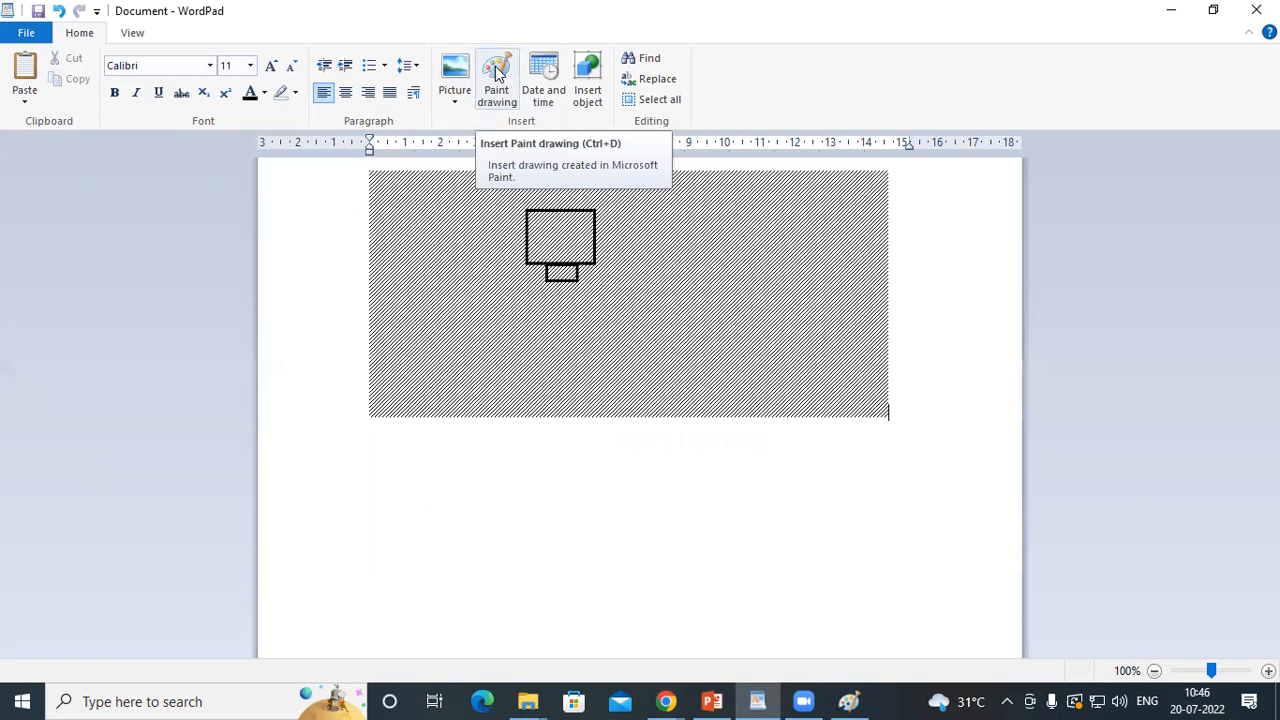
Delete the monitor drawing from the document and move the cursor down the page with several blank lines
click(706, 258)
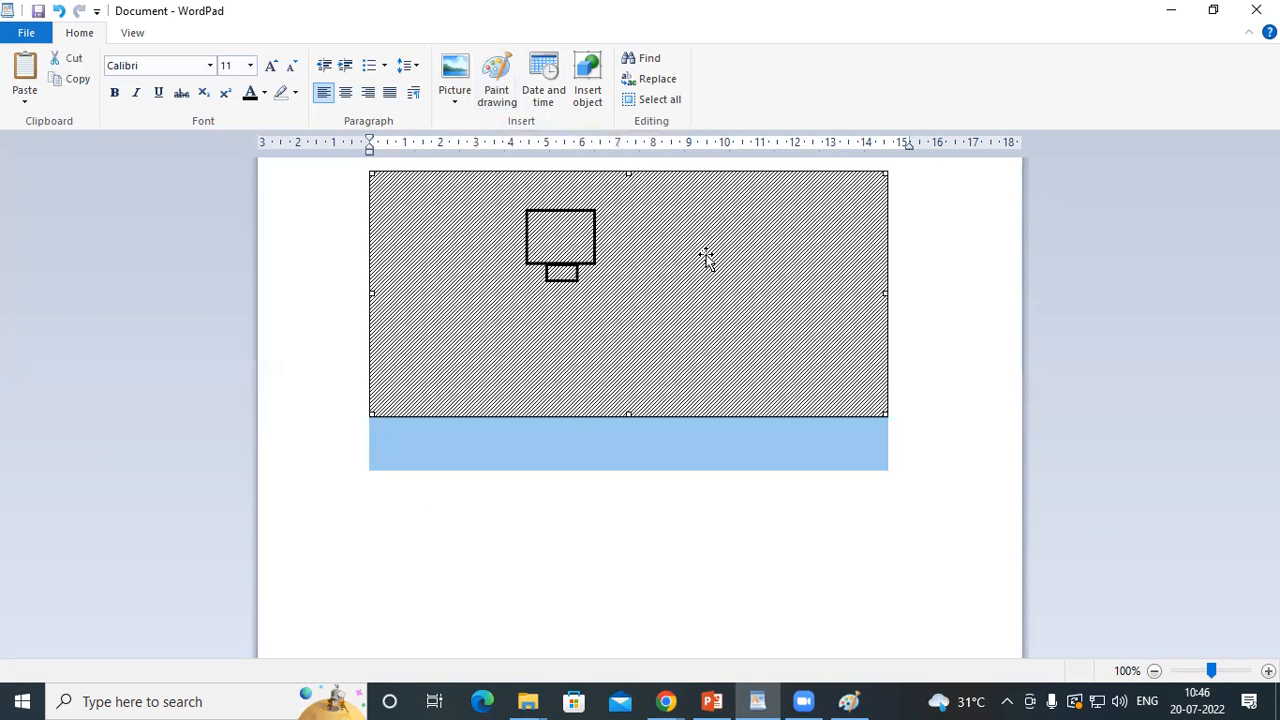
key(Delete)
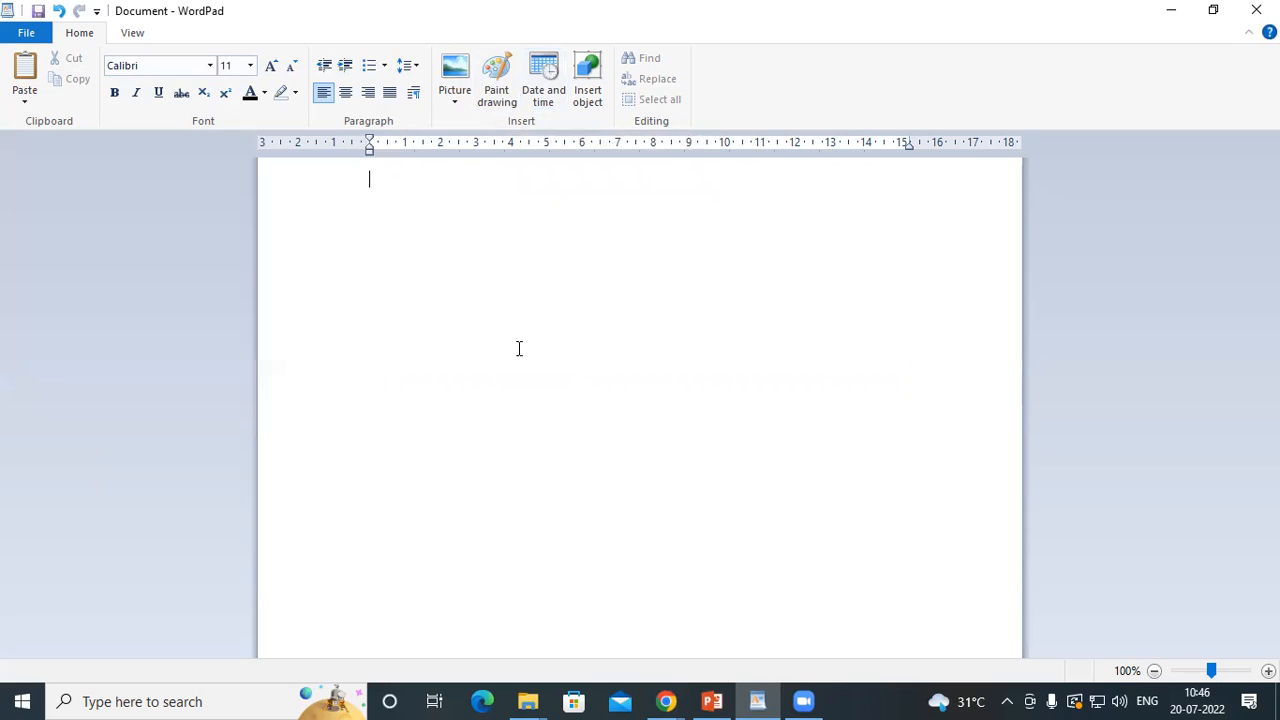
key(Return)
key(Return)
key(Return)
key(Return)
key(Return)
key(Return)
key(Return)
key(Return)
key(Return)
key(Return)
key(Return)
key(Return)
key(Return)
key(Return)
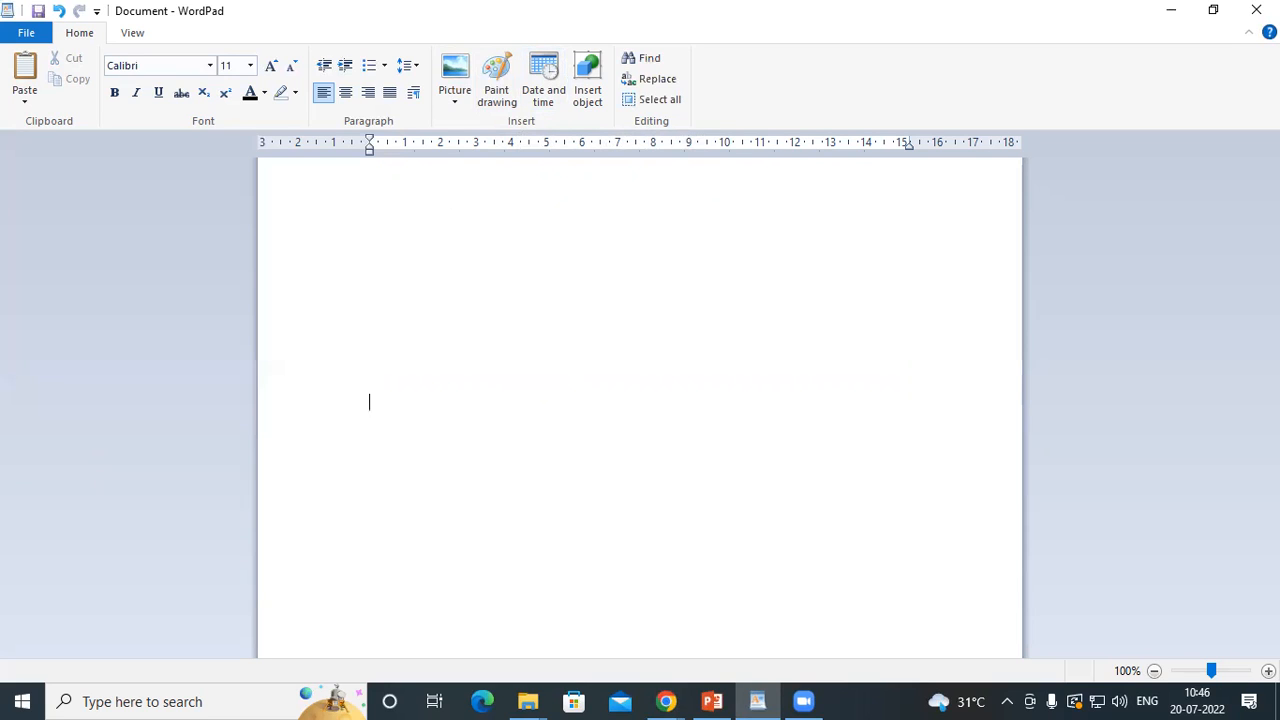
key(Return)
key(Return)
key(Return)
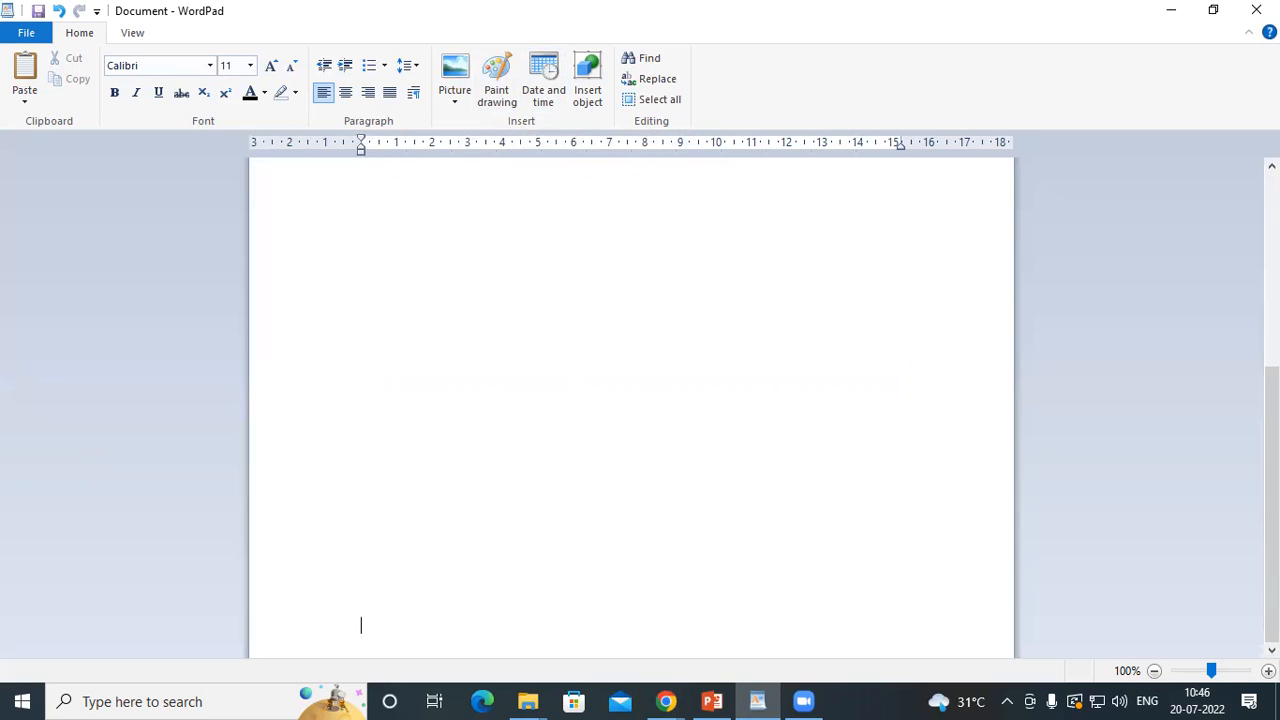
key(BackSpace)
key(BackSpace)
key(BackSpace)
key(BackSpace)
key(BackSpace)
Enter the headings "Date" and "Time" on one line, separated by several spaces
text(da)
key(BackSpace)
key(BackSpace)
text(Date        Time)
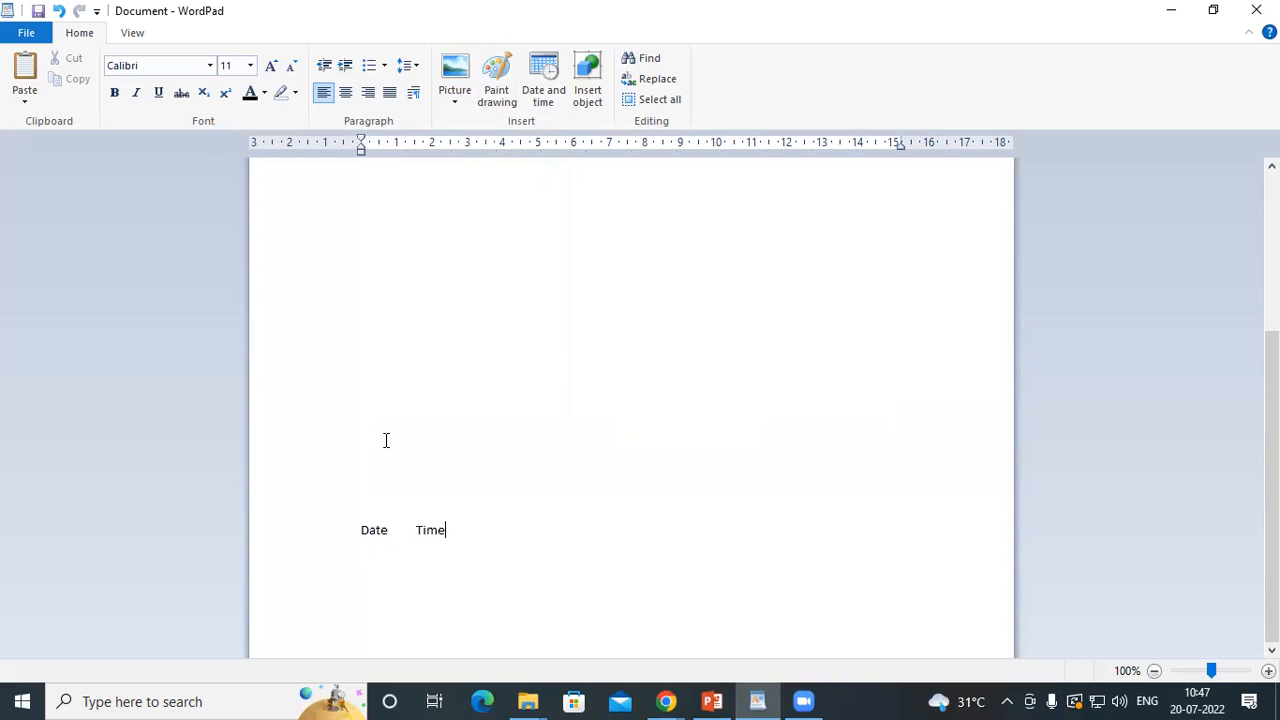
Enlarge the "Date" and "Time" headings to font size 26
drag(350, 536, 450, 546)
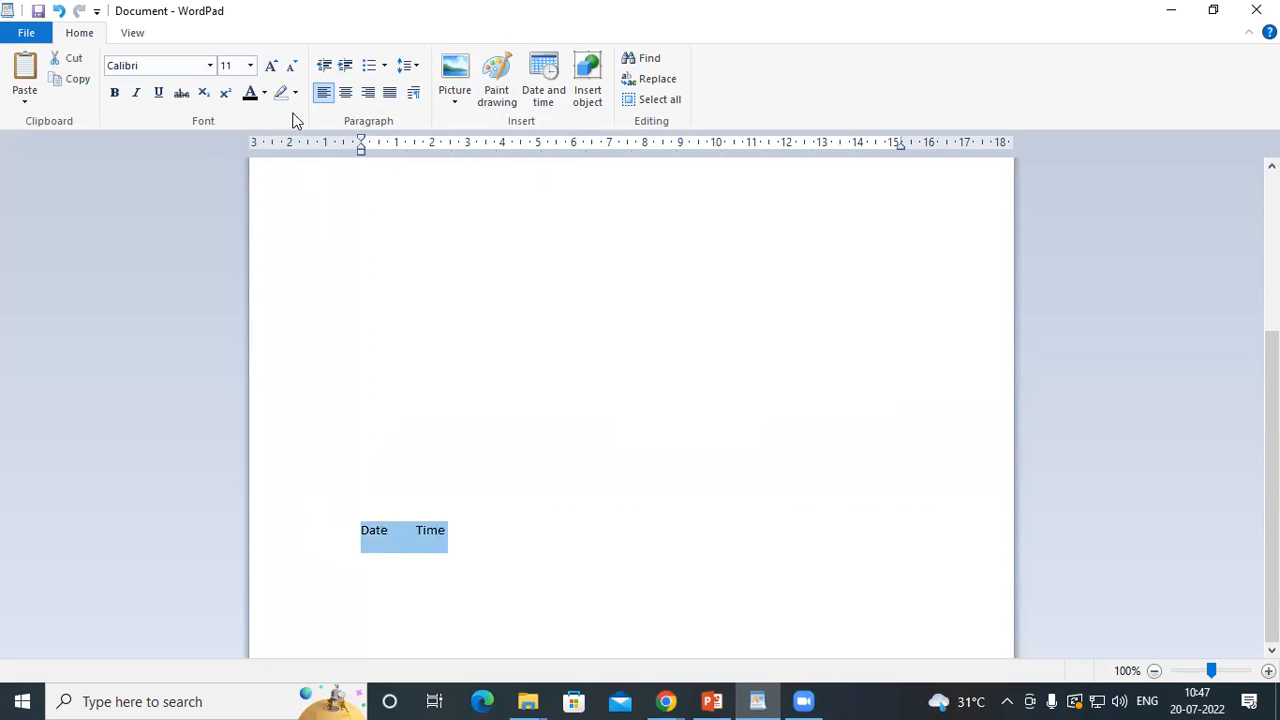
click(271, 70)
click(271, 70)
click(271, 70)
click(271, 70)
click(271, 70)
click(271, 70)
click(271, 70)
click(271, 70)
click(606, 508)
triple_click(367, 571)
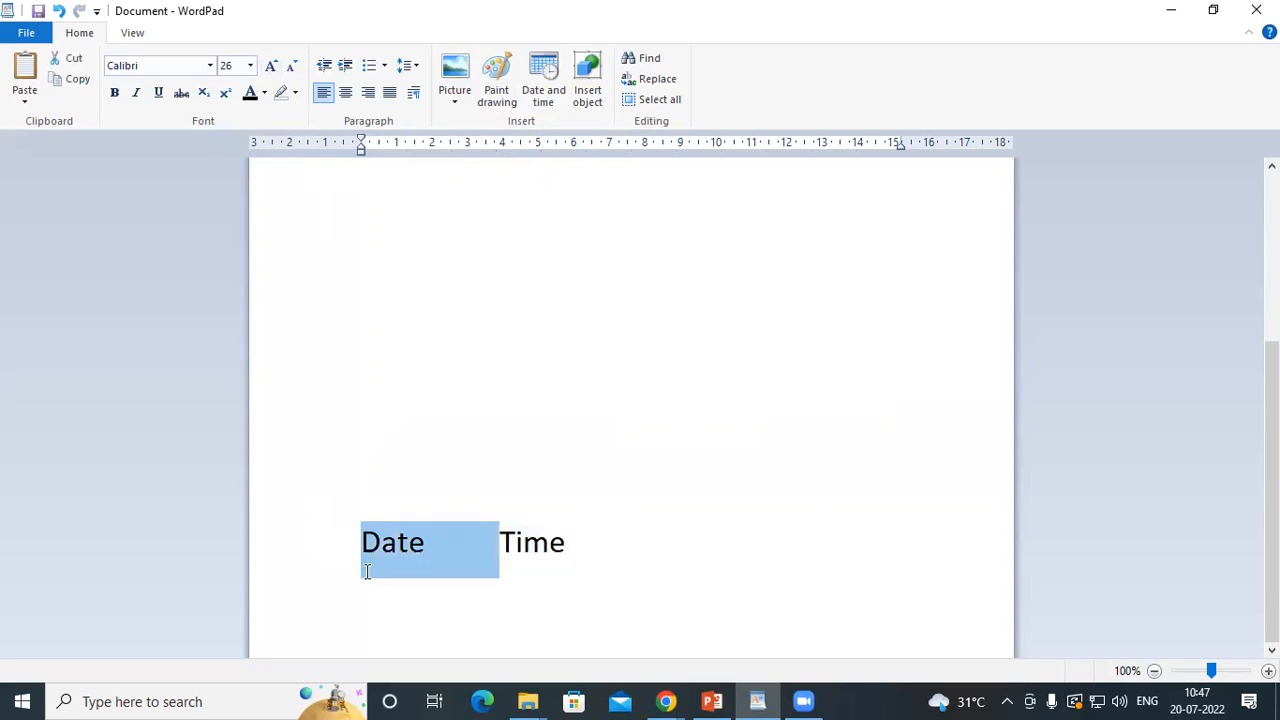
double_click(370, 575)
click(617, 543)
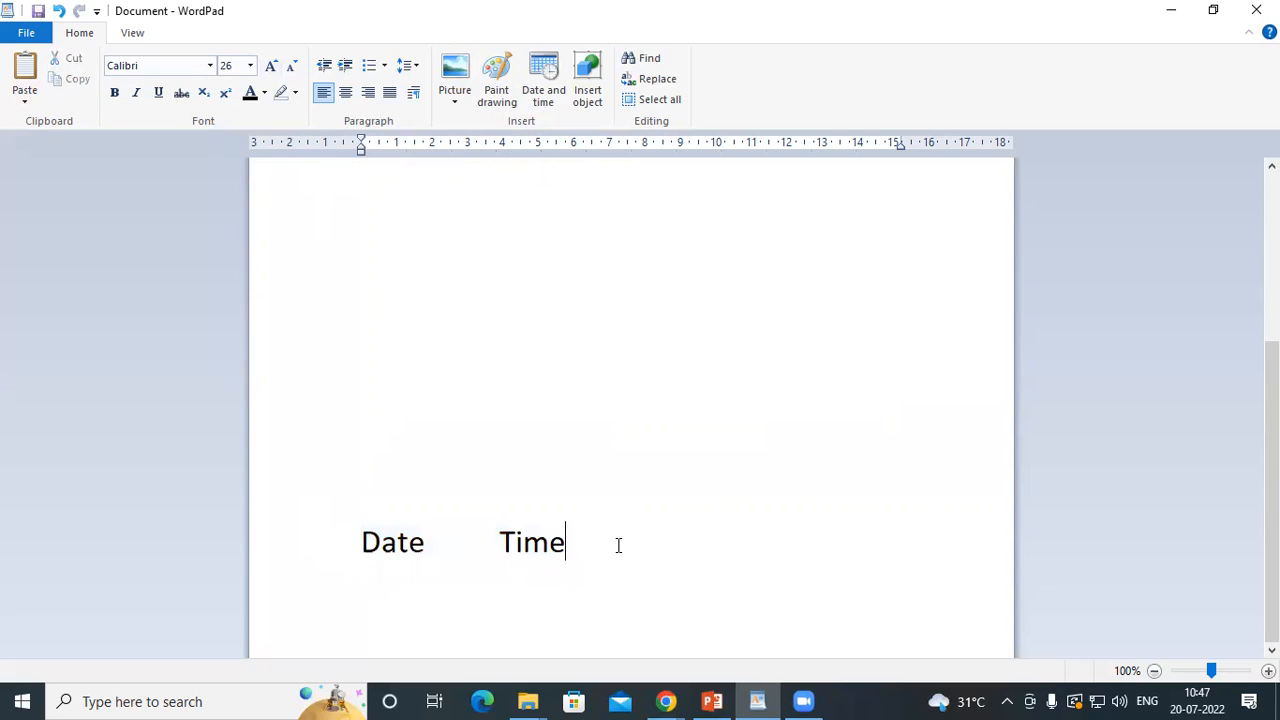
Insert the current date in the 20-07-2022 format on a new line below the headings
key(Return)
click(545, 72)
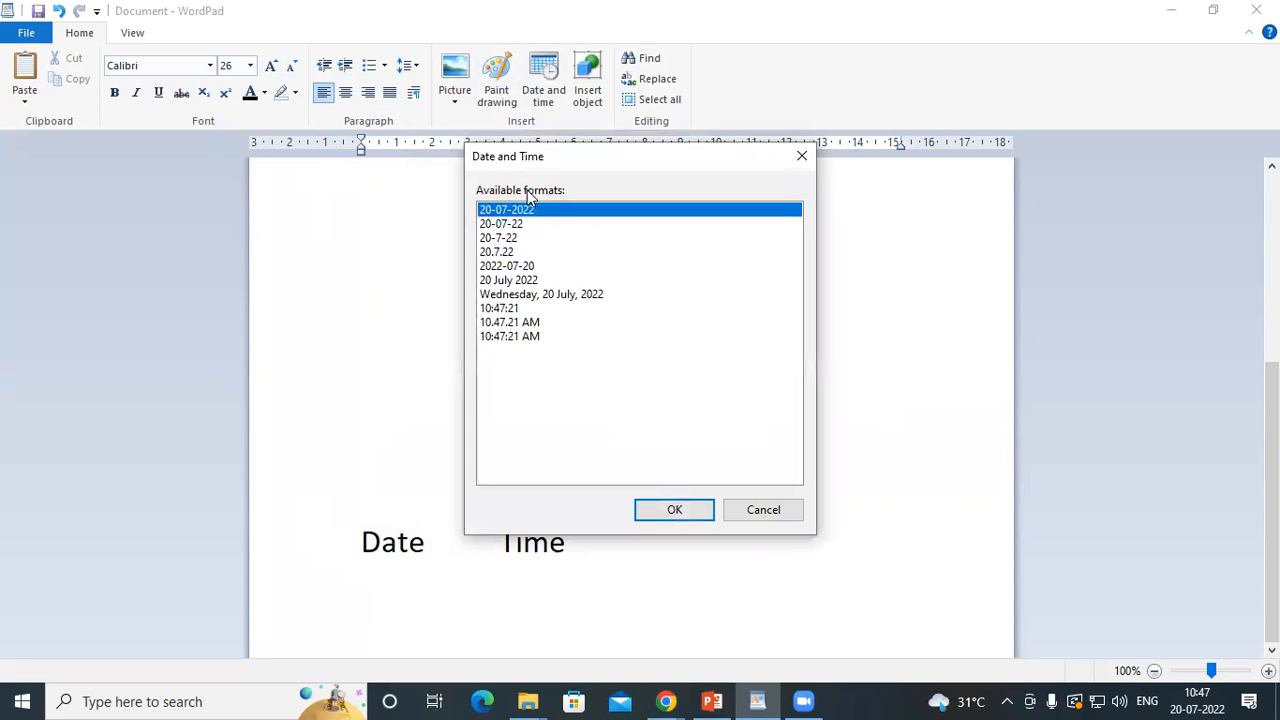
drag(527, 163, 806, 99)
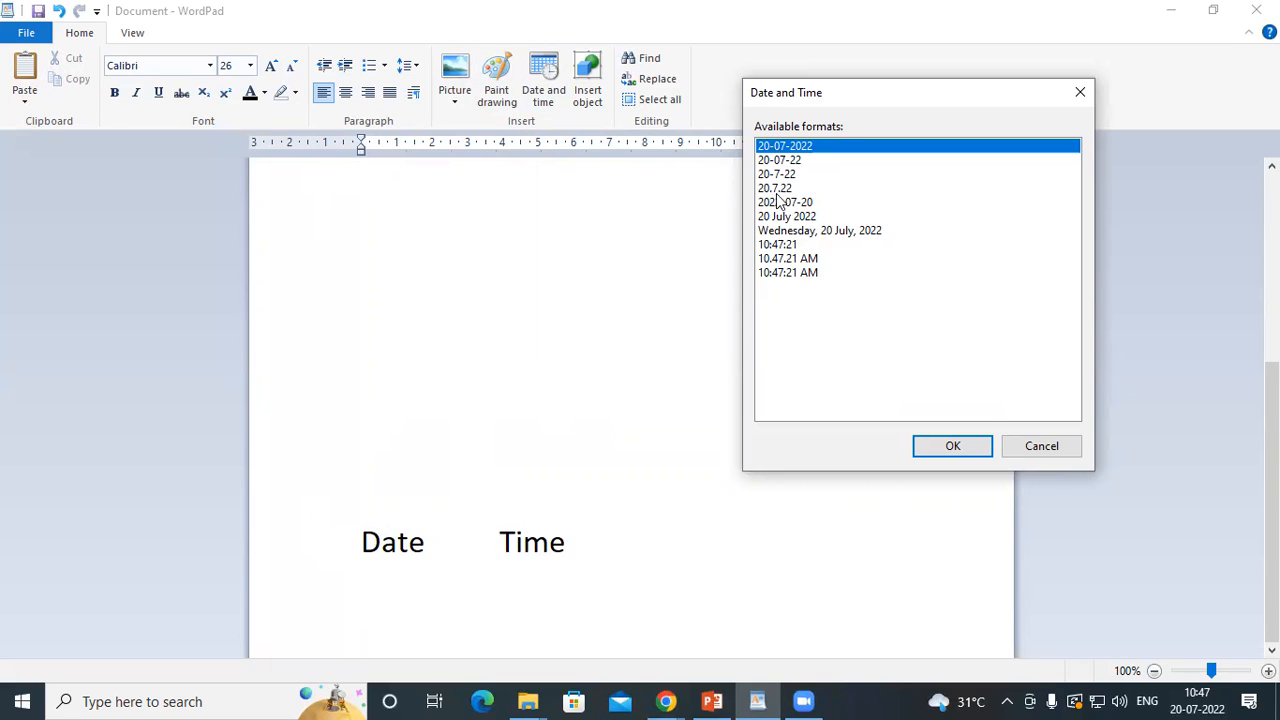
click(948, 449)
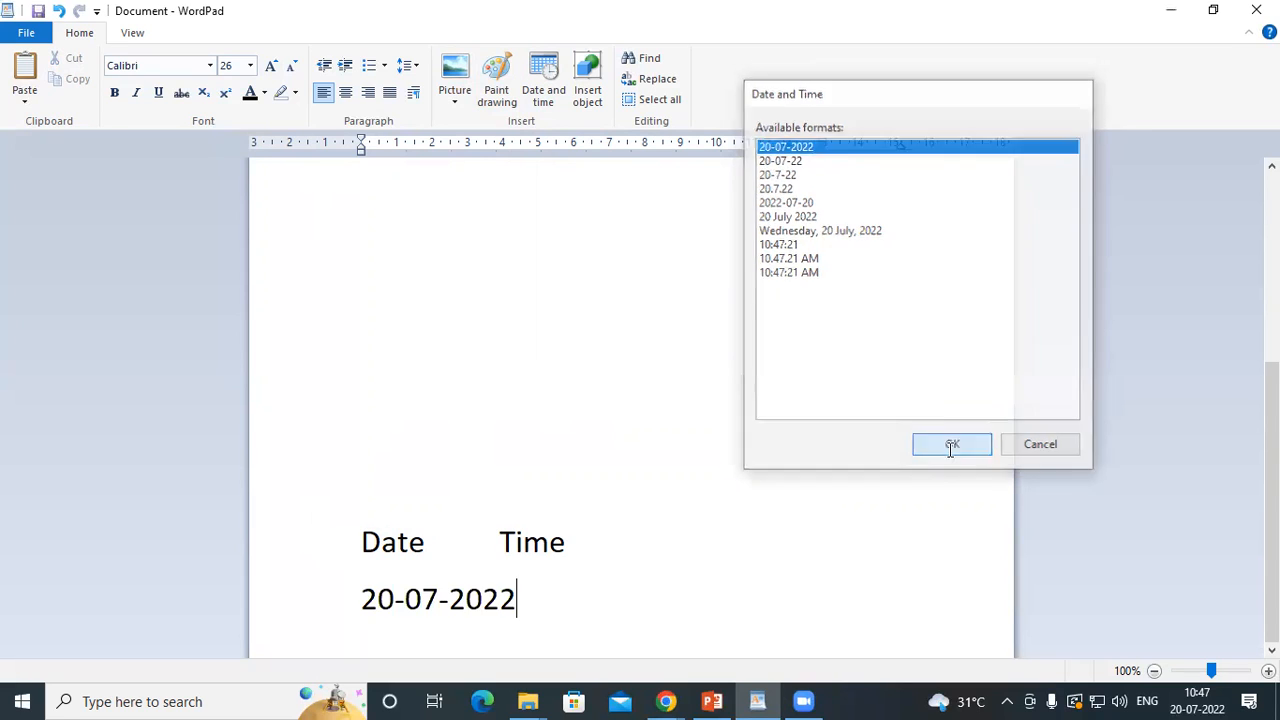
Widen the gap before the "Time" heading and insert the current time in the 10.47.48 AM format beneath it
click(503, 541)
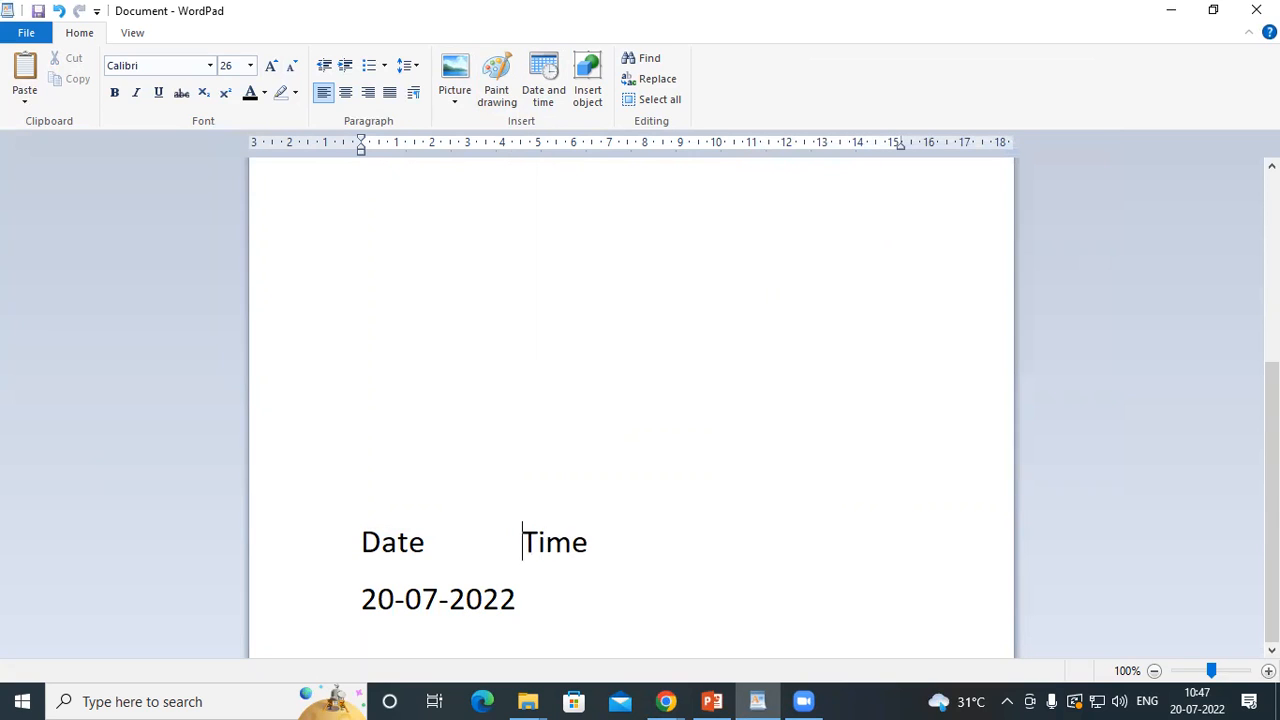
click(518, 598)
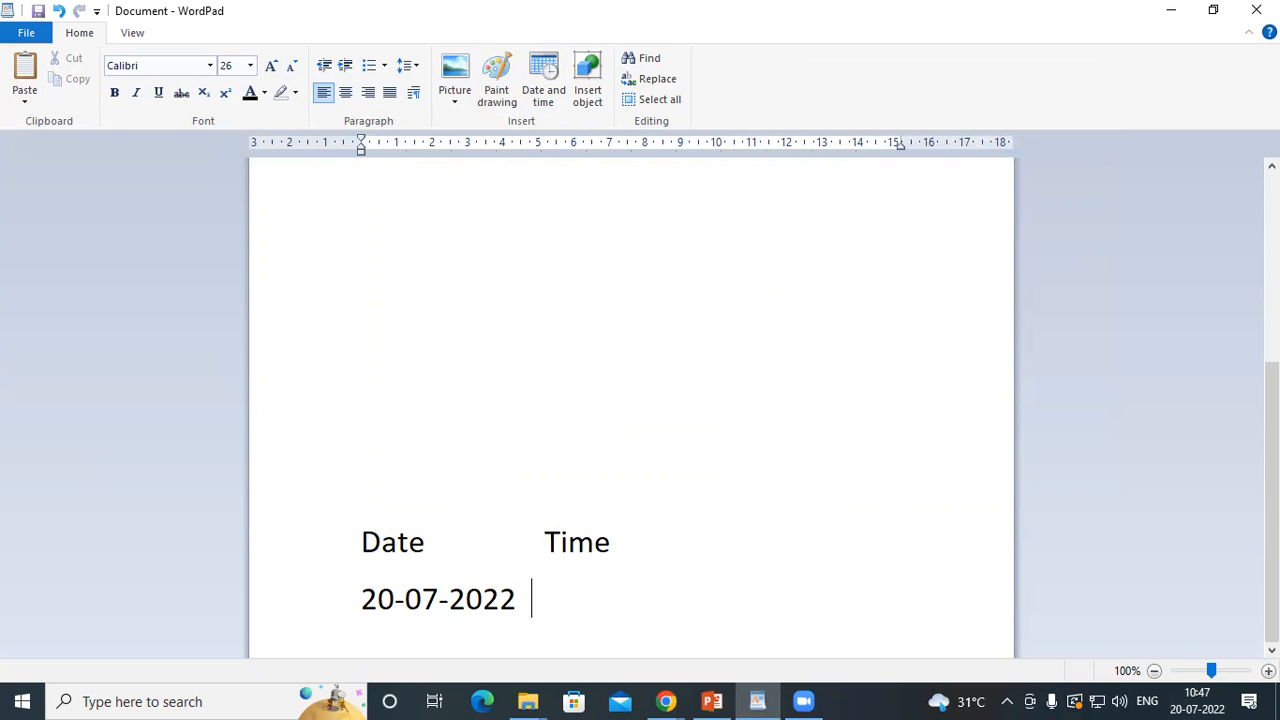
click(548, 75)
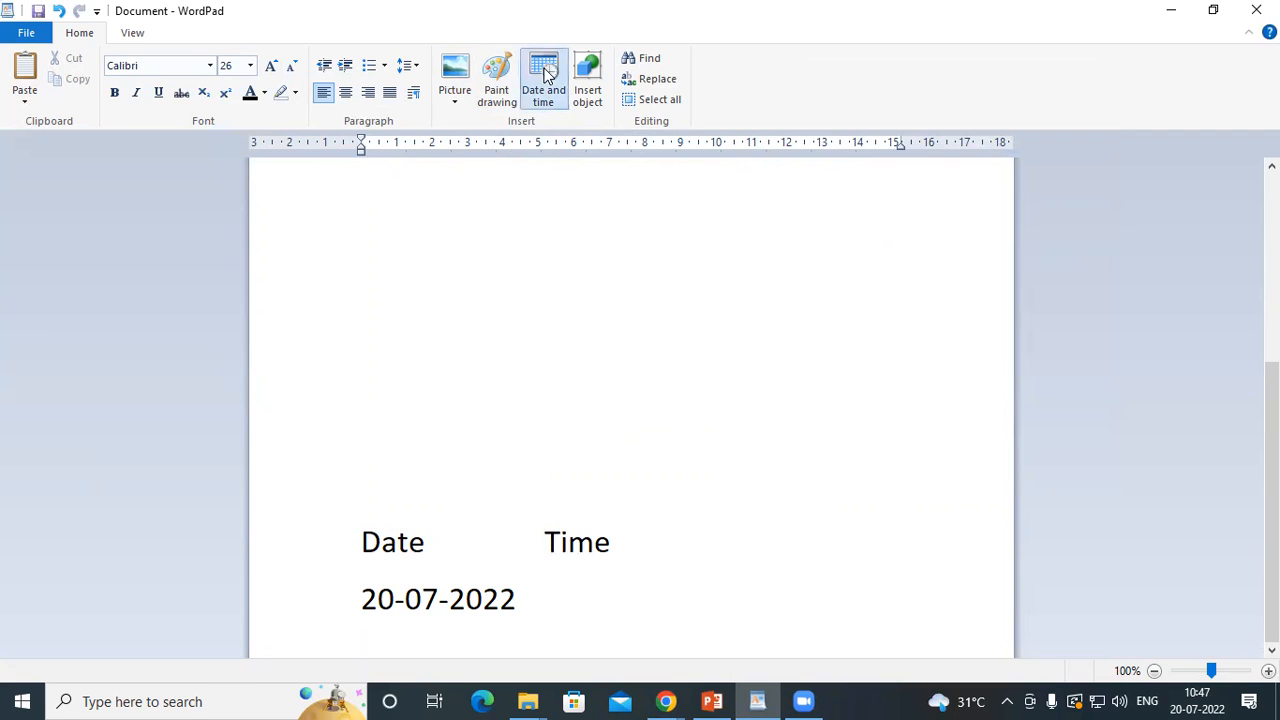
click(503, 324)
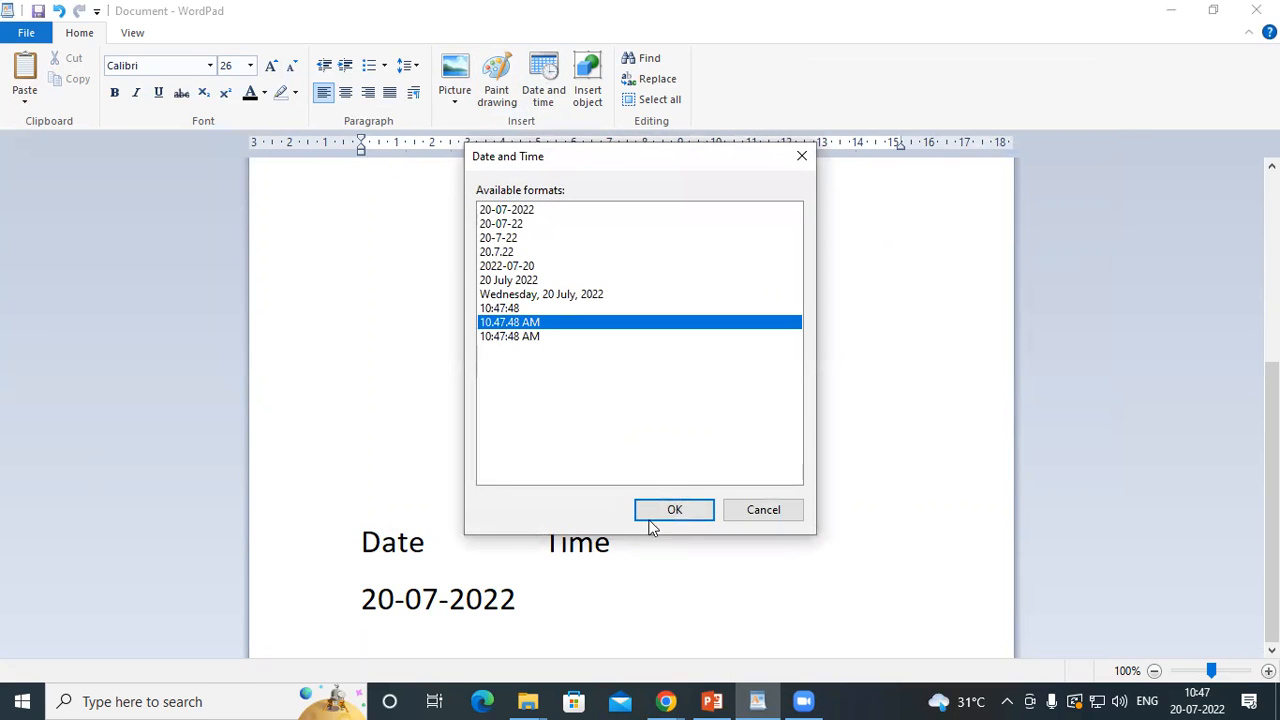
click(684, 512)
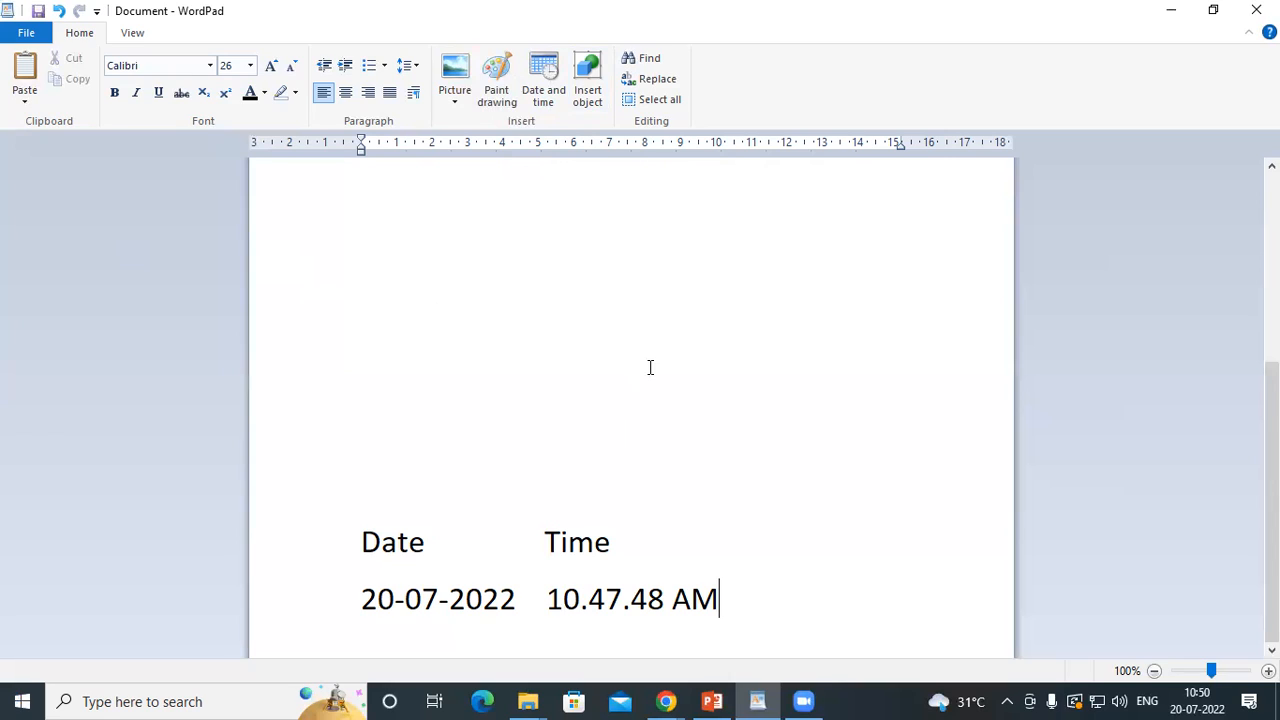
Browse the available object types and insert a new Microsoft Excel Worksheet object into the document
click(588, 80)
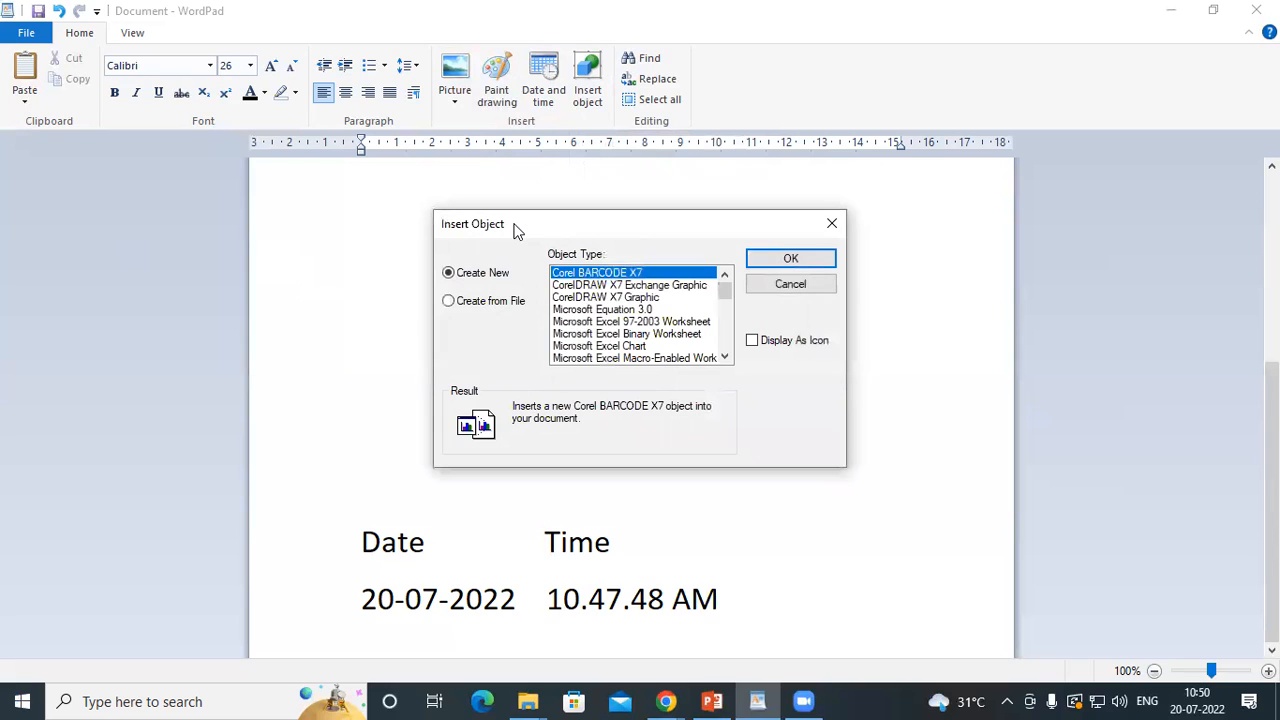
drag(514, 226, 536, 135)
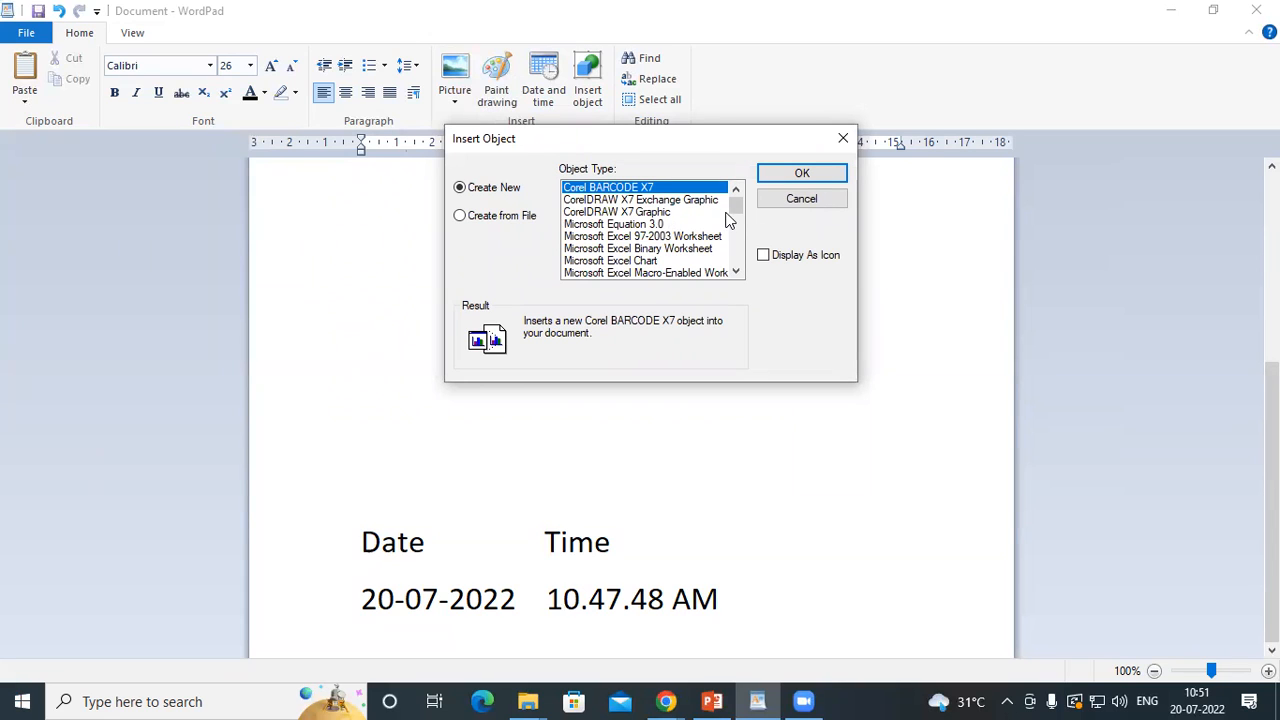
drag(735, 212, 737, 276)
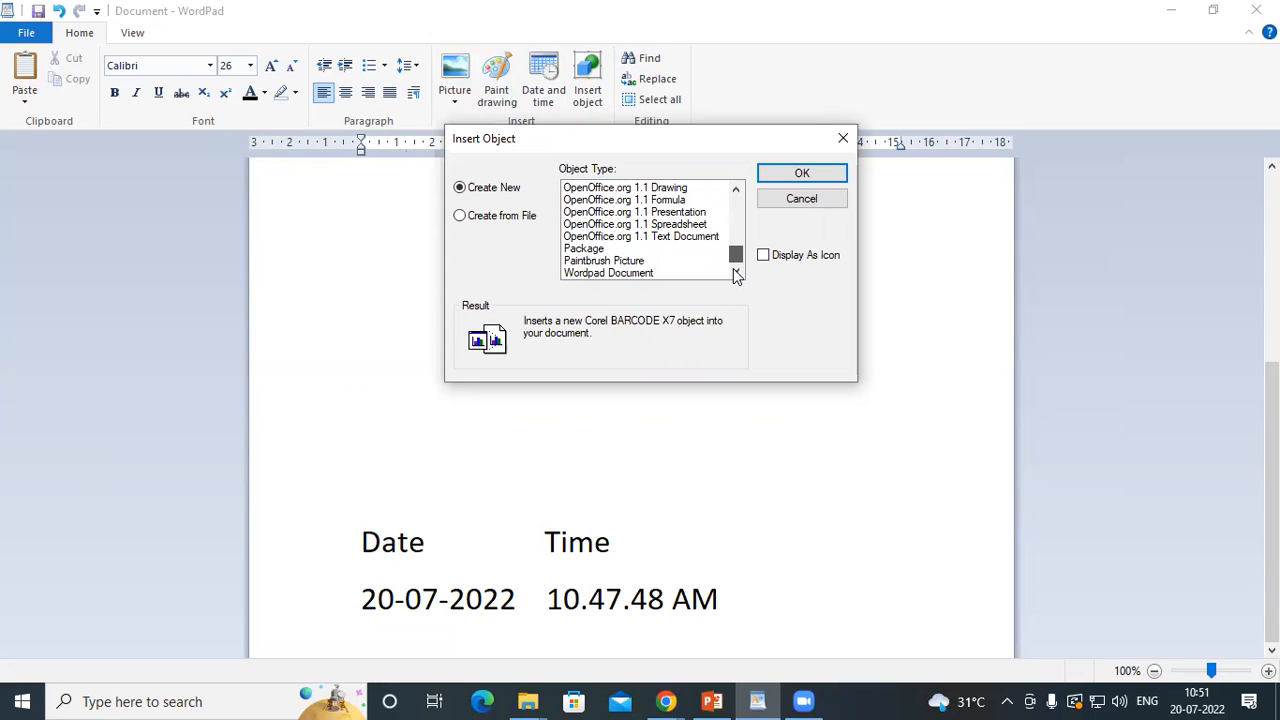
drag(734, 257, 735, 249)
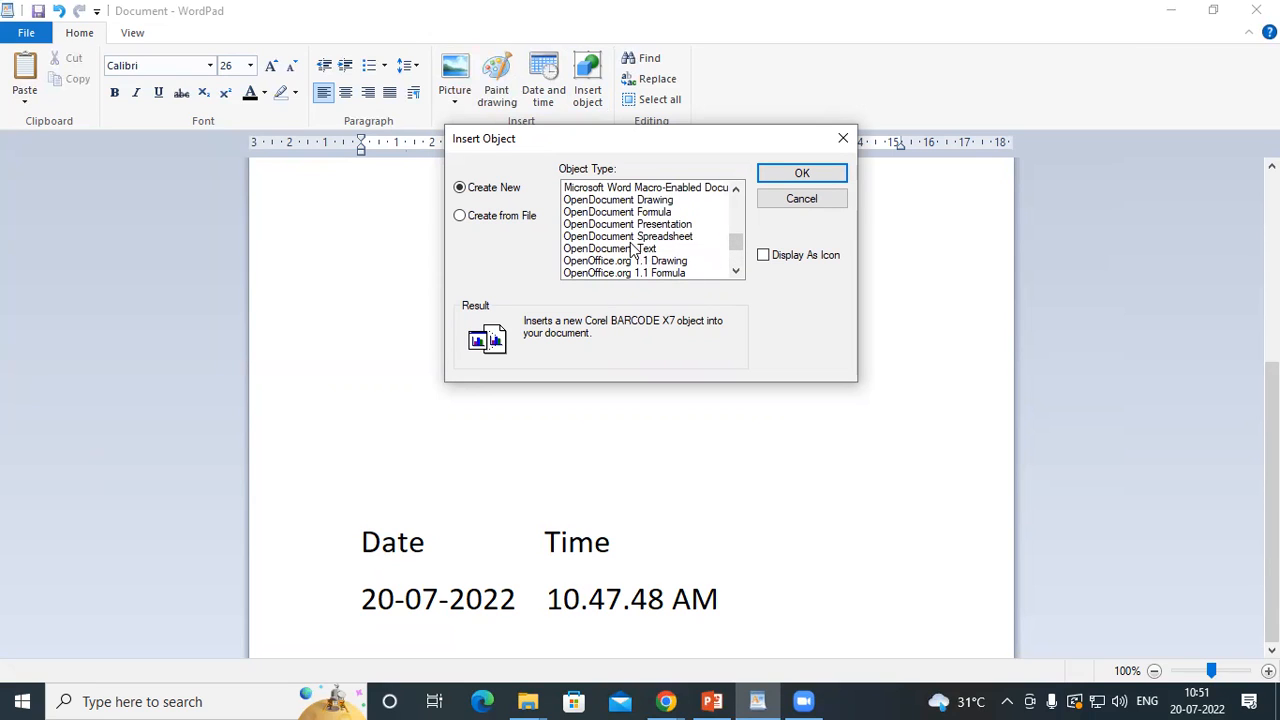
click(736, 190)
click(736, 190)
click(736, 190)
click(736, 190)
click(736, 190)
click(736, 190)
click(736, 190)
click(736, 190)
click(736, 190)
click(736, 190)
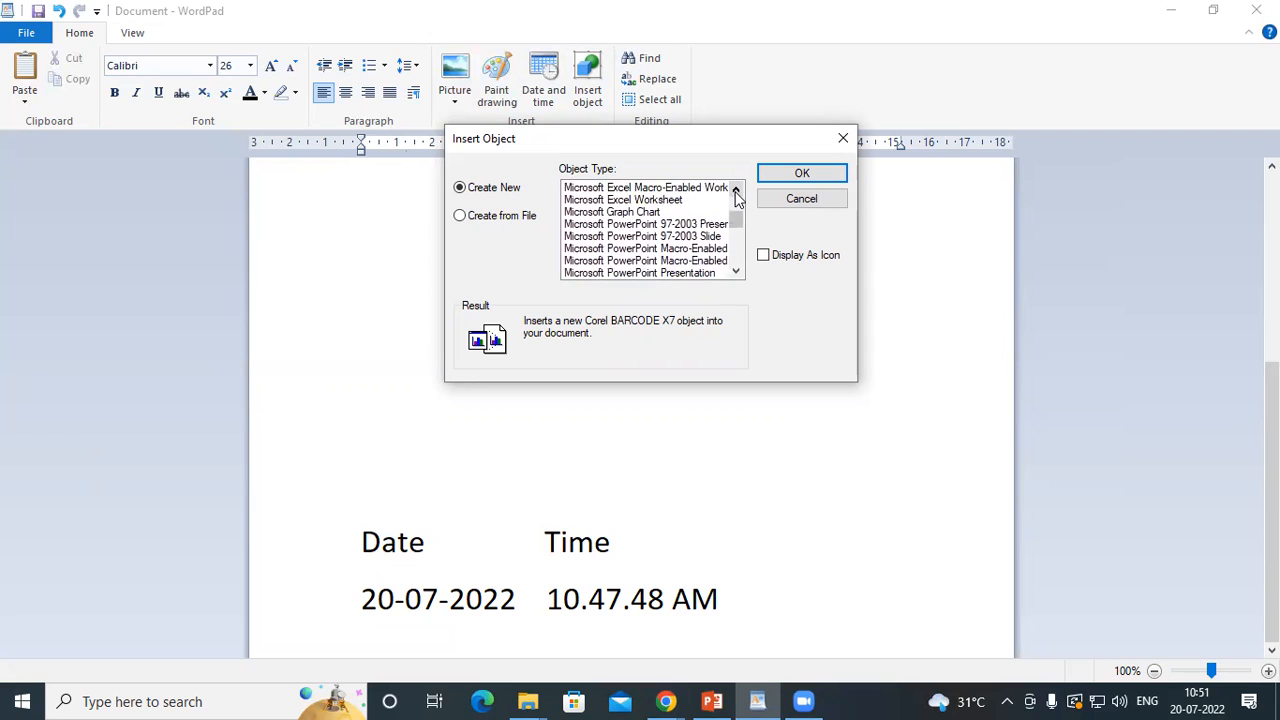
click(588, 201)
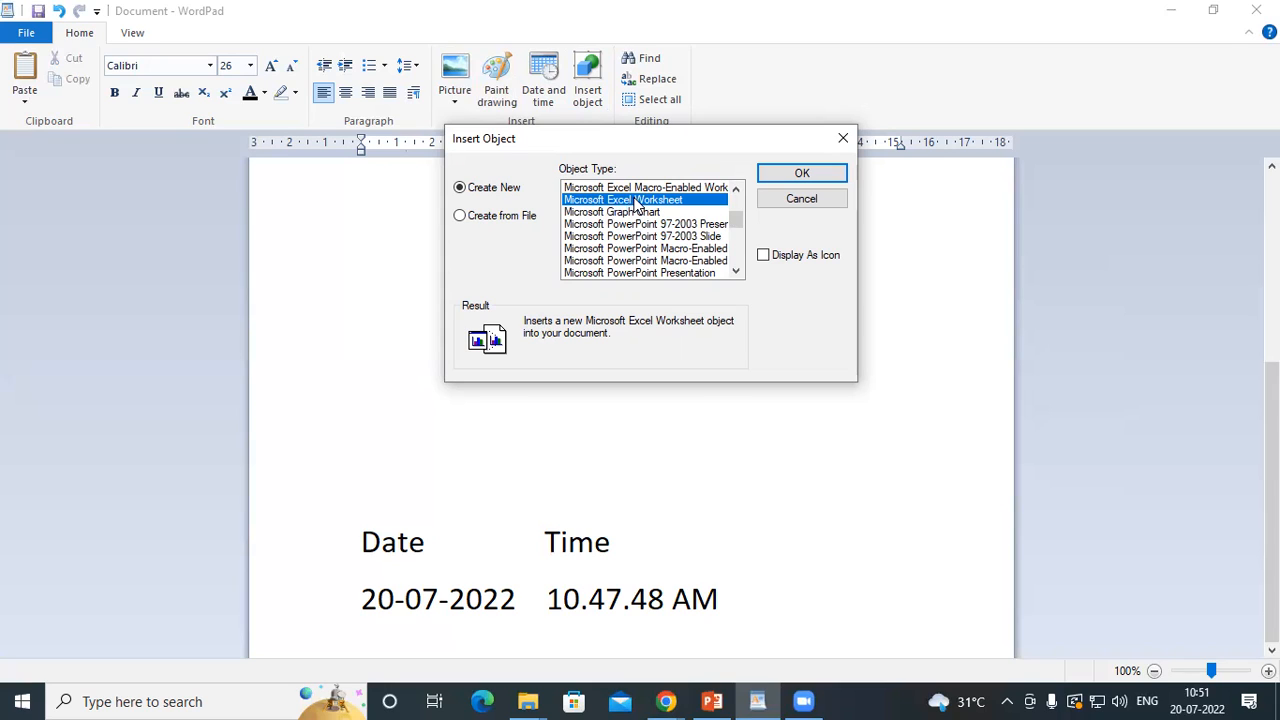
click(786, 175)
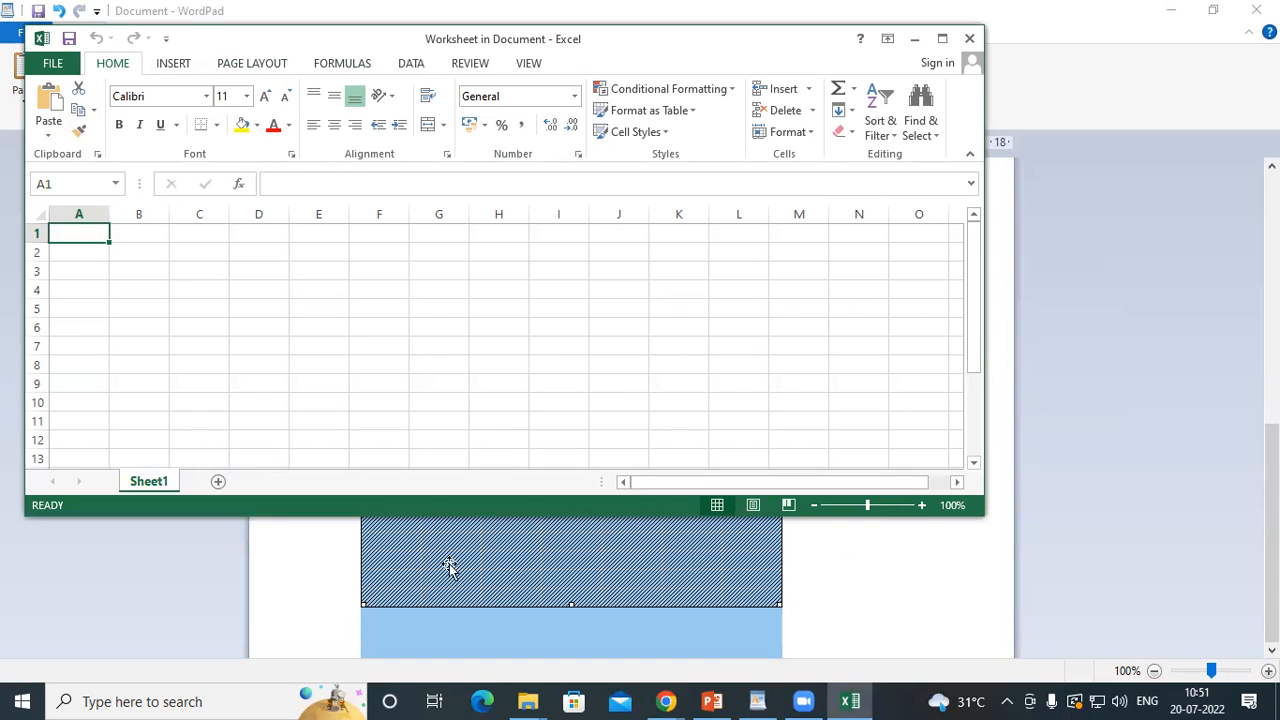
Enter 1 and 2 in cells A1 and A2 of the worksheet and fill the series down to 12 in A12
text(1)
key(Return)
text(2)
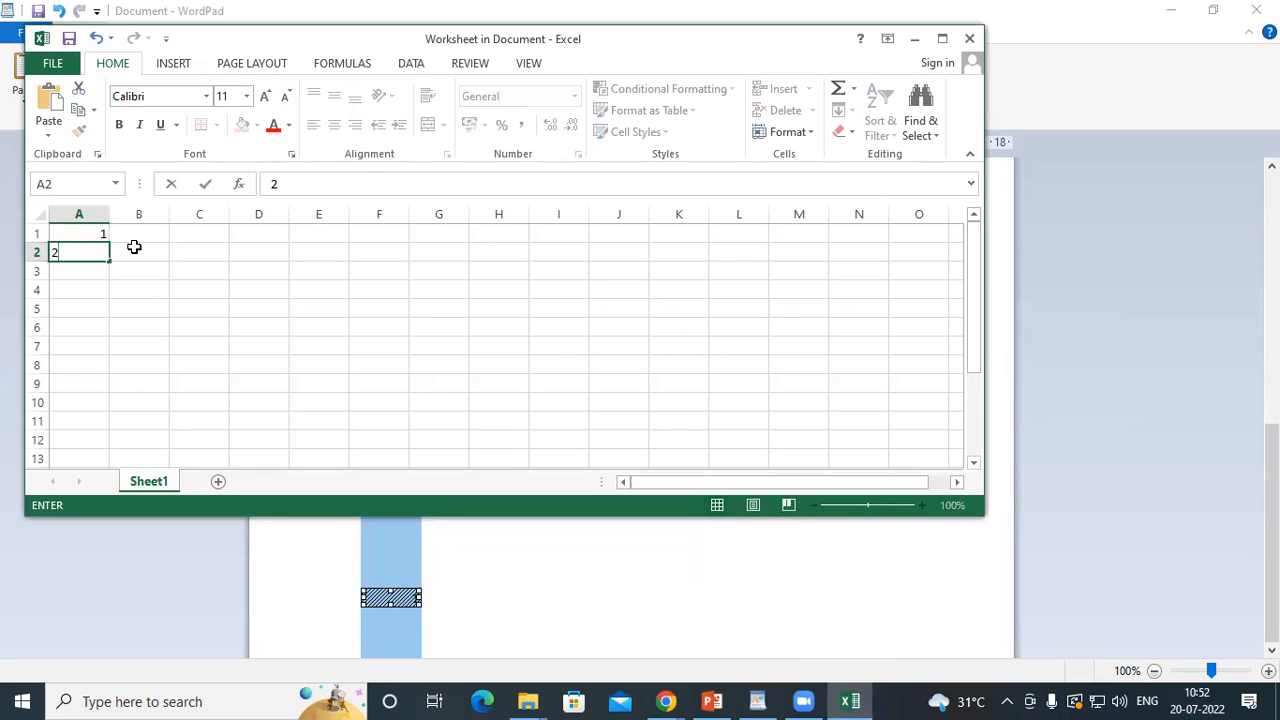
key(Return)
drag(91, 238, 121, 456)
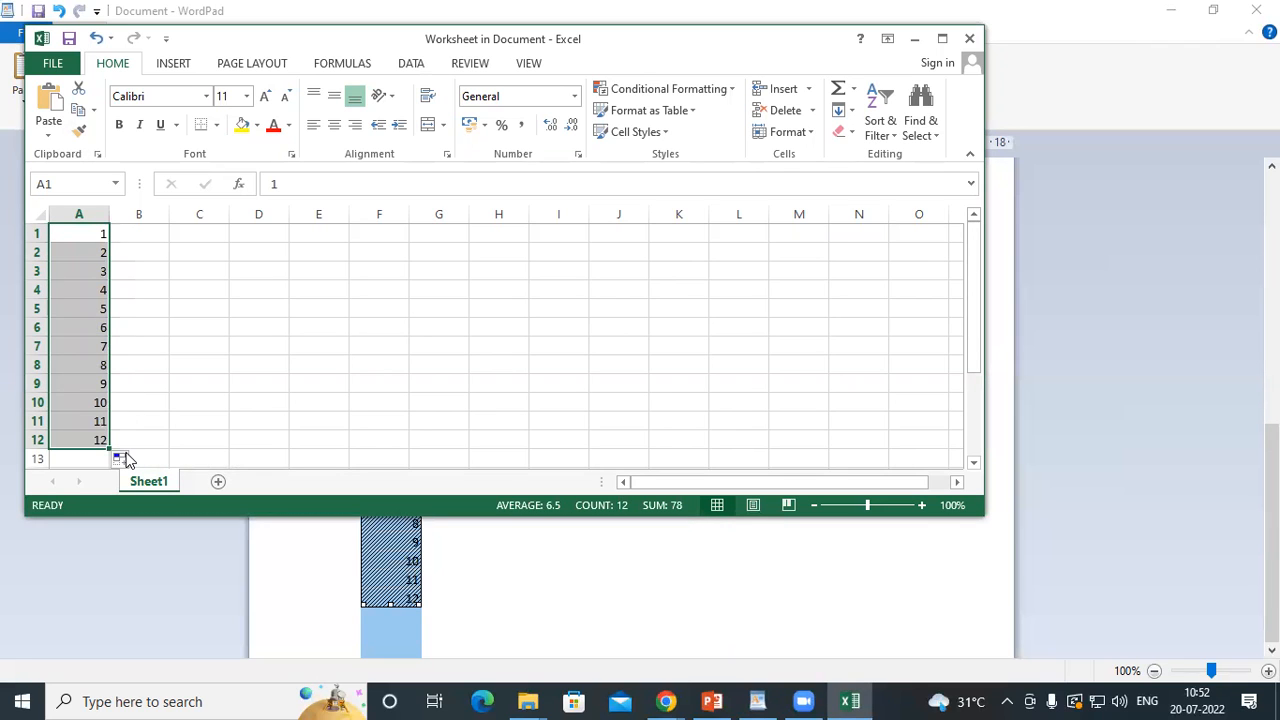
View the embedded worksheet in the document, close its Excel window and select the worksheet object
click(522, 586)
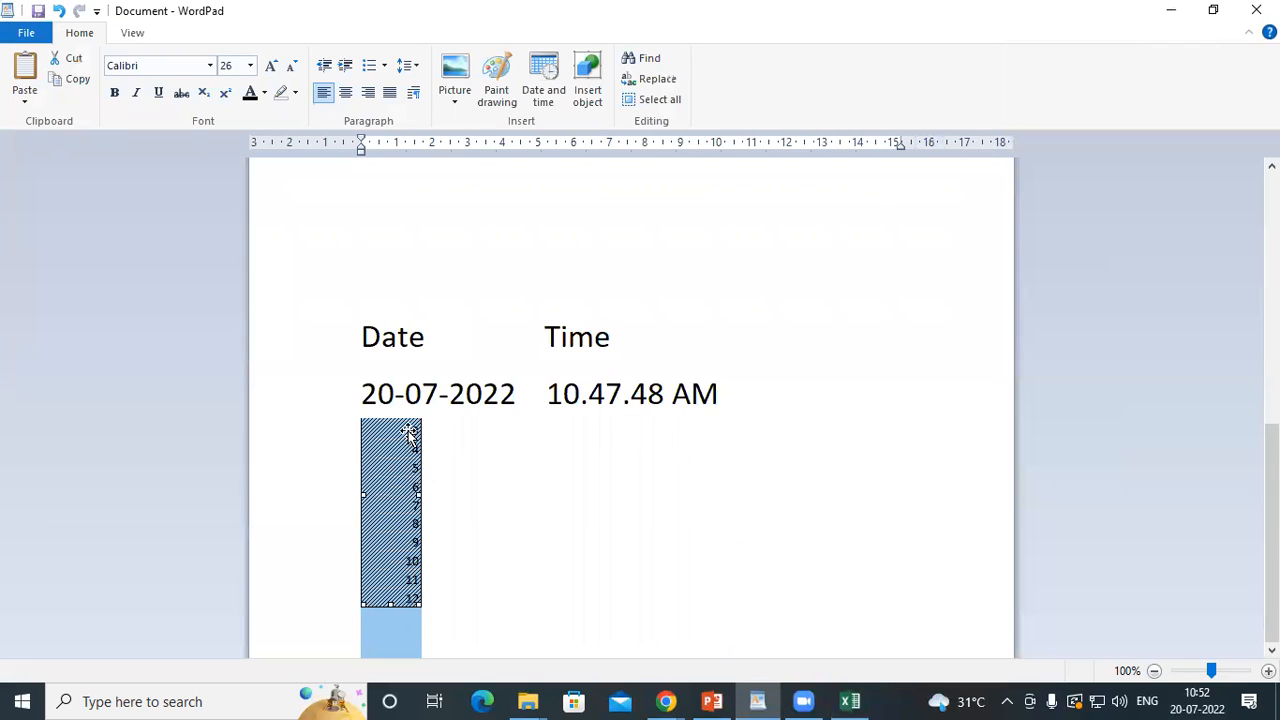
click(427, 465)
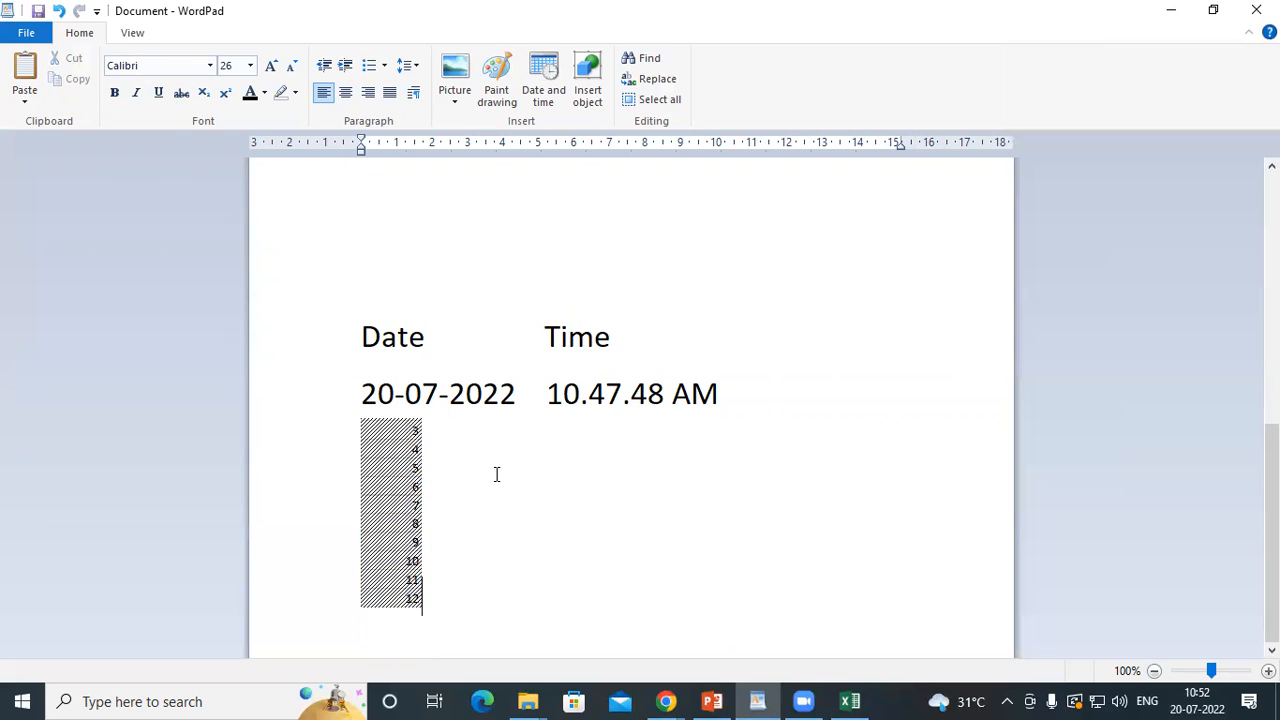
click(850, 701)
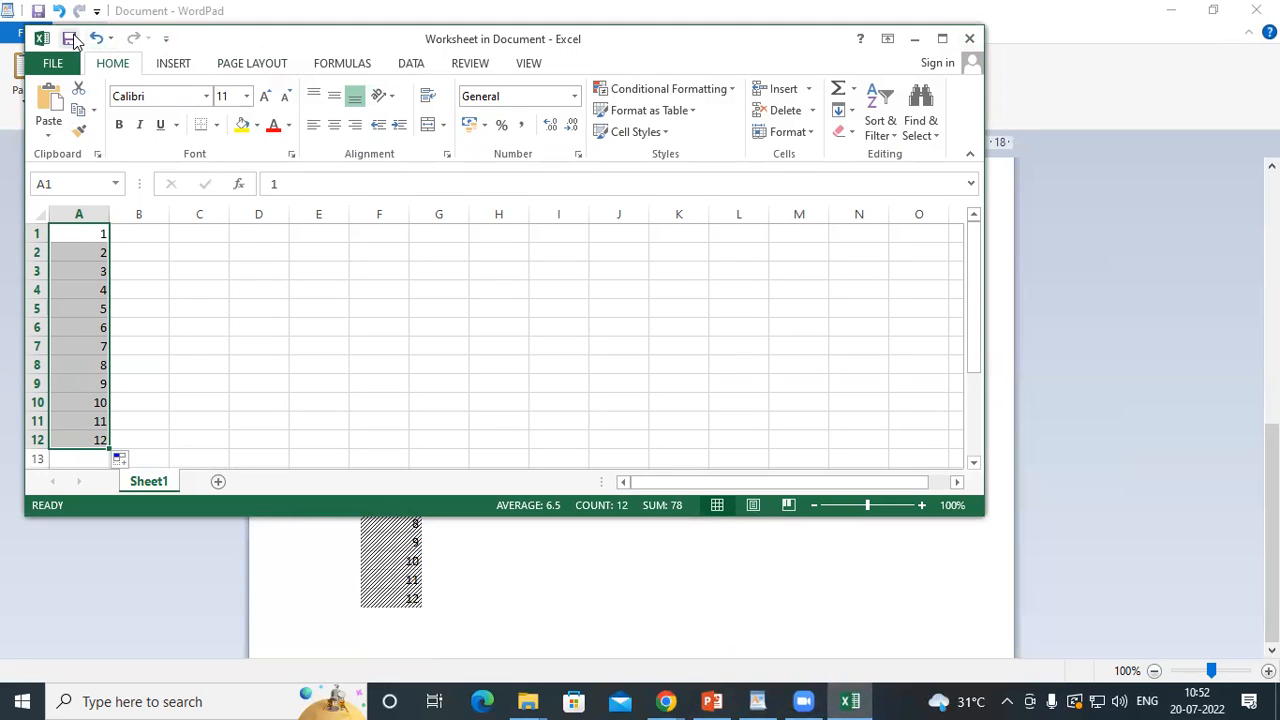
click(969, 38)
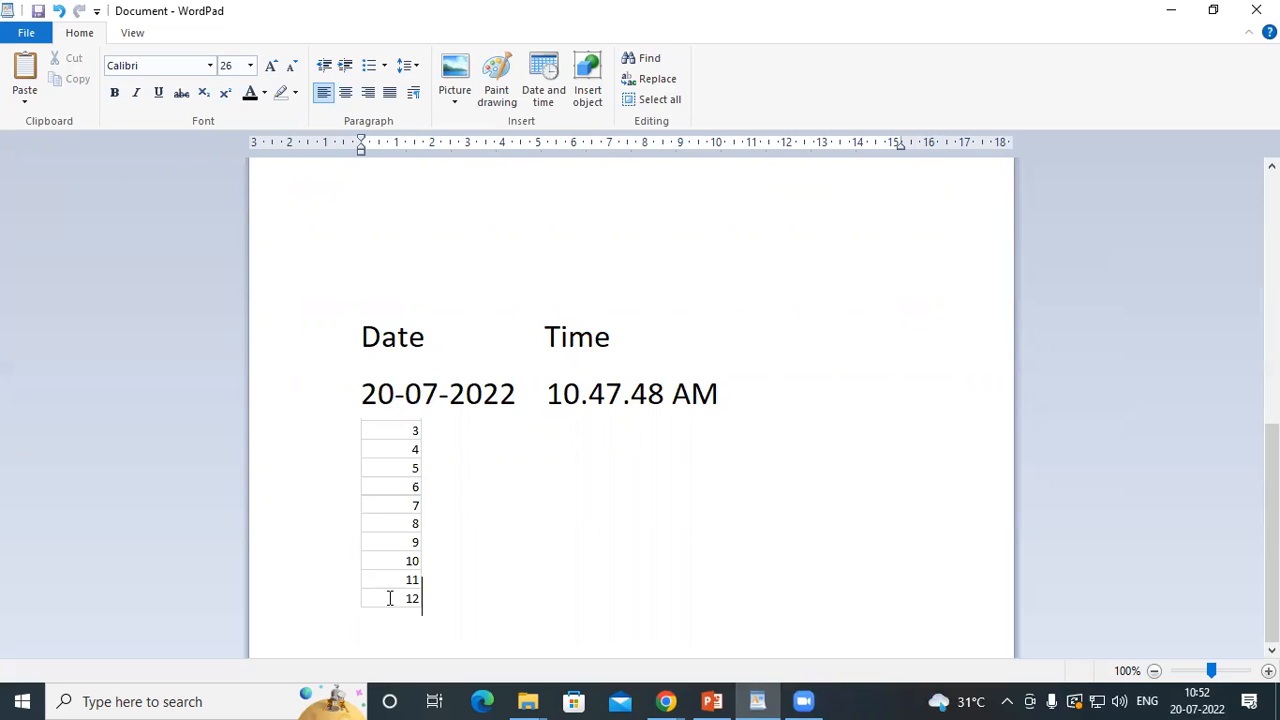
click(752, 418)
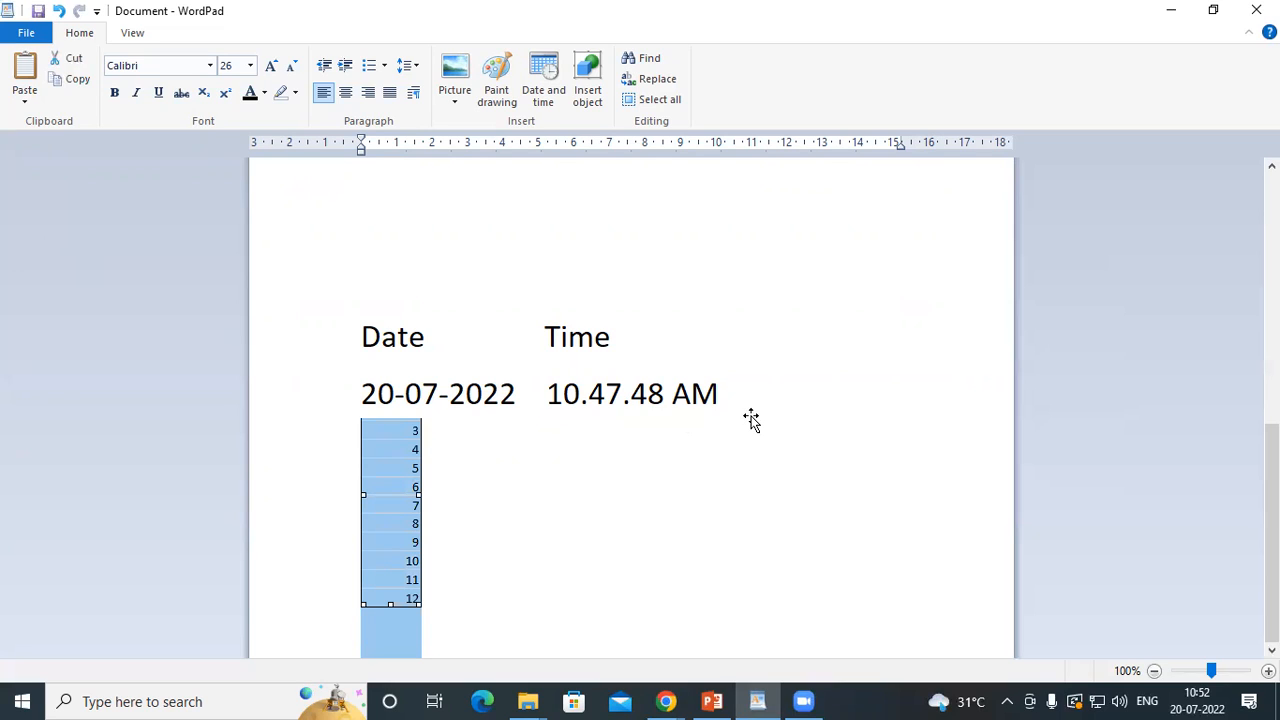
Delete the embedded Excel worksheet object and place the cursor on the blank page at the start of the document
key(Delete)
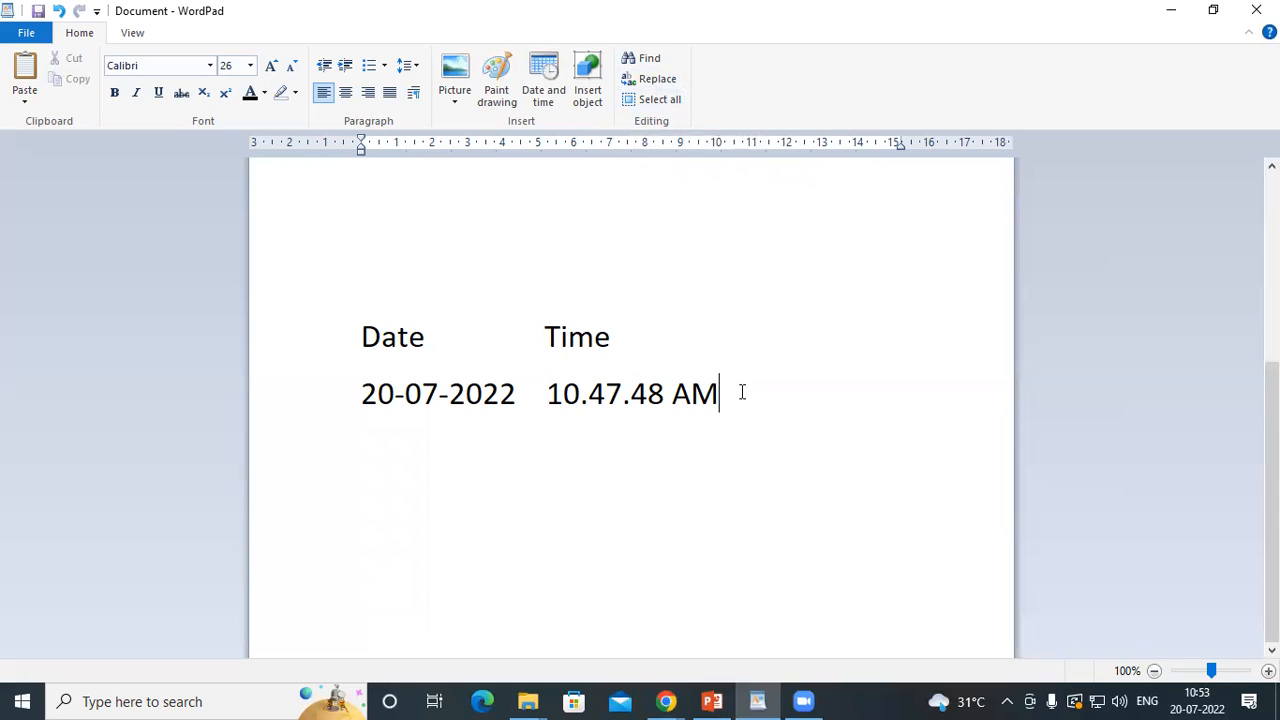
scroll(741, 392, up, 5)
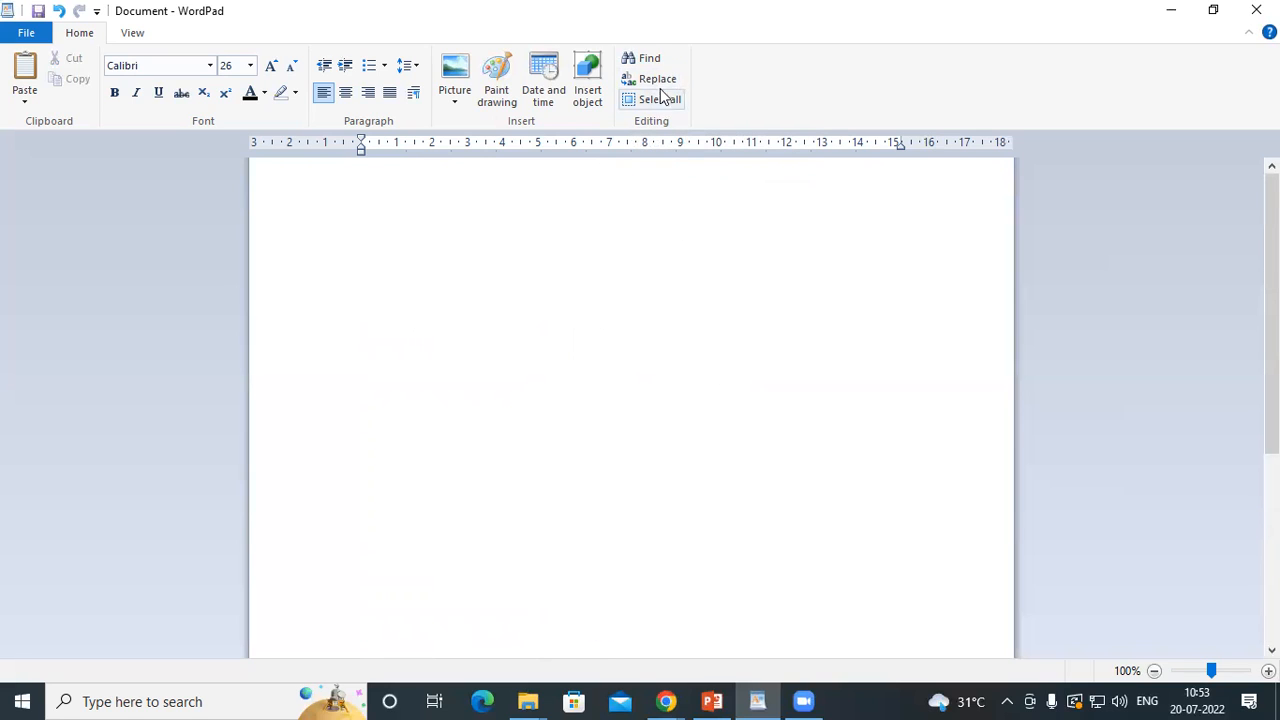
click(669, 272)
Switch to the Zoom page in Chrome and copy the sentence "Zoom Apps make meetings more engaging, productive, and fun!"
mouse_move(768, 702)
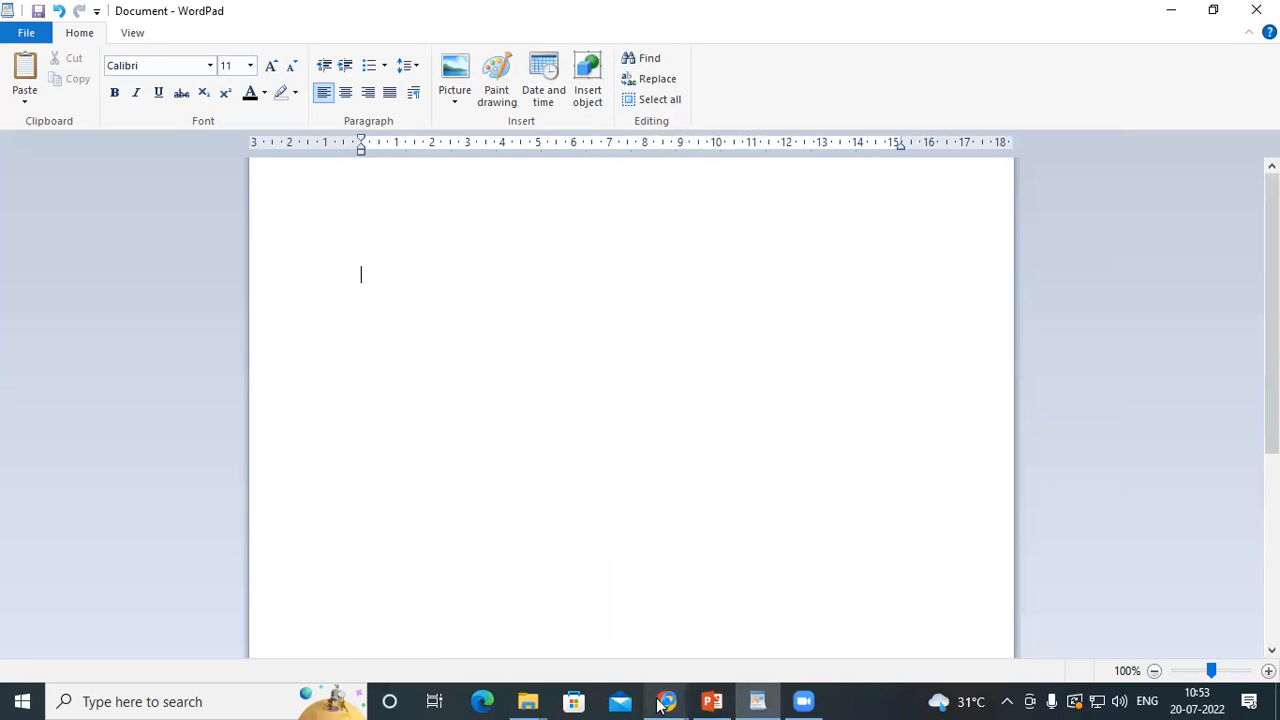
mouse_move(664, 703)
click(560, 615)
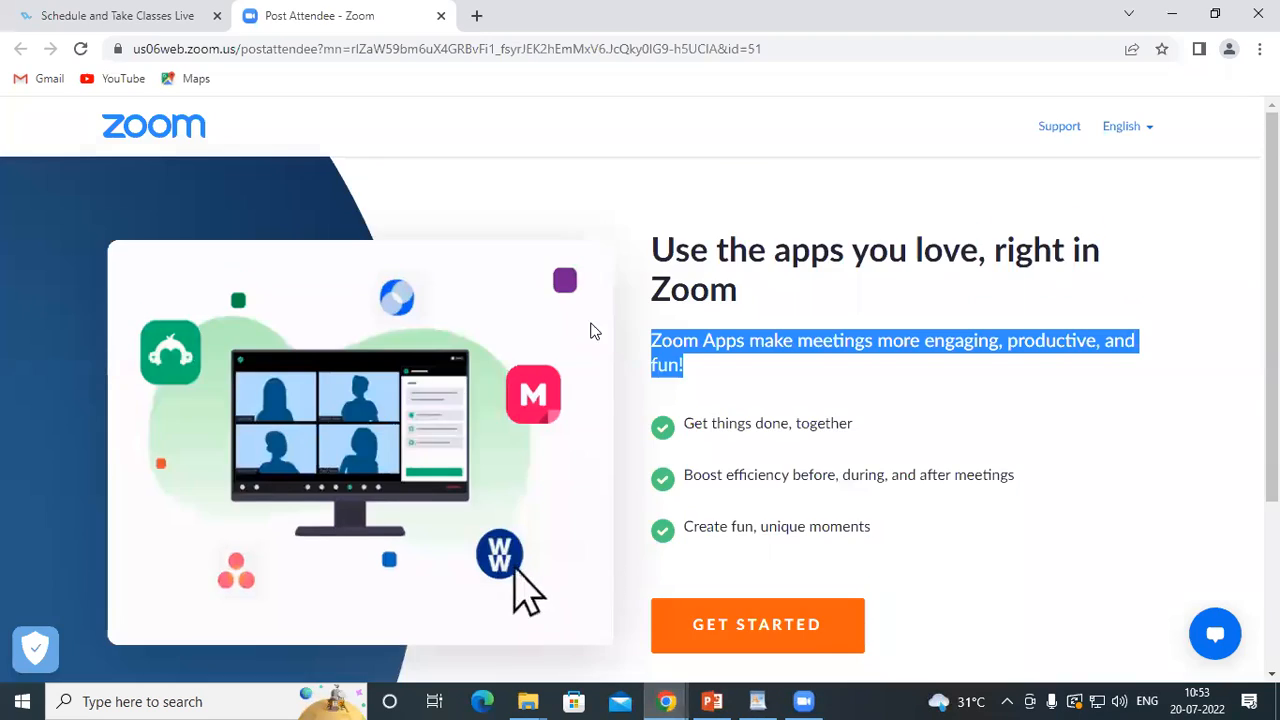
scroll(843, 471, down, 3)
scroll(806, 514, up, 3)
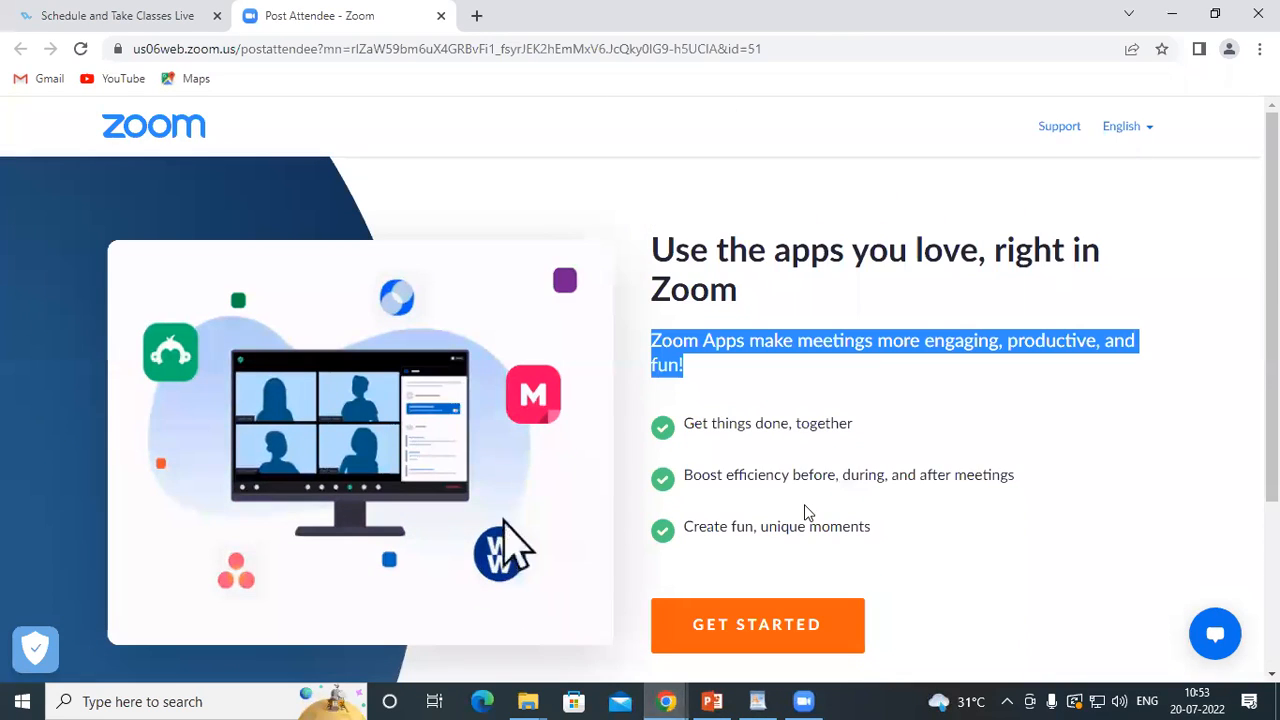
drag(654, 344, 714, 386)
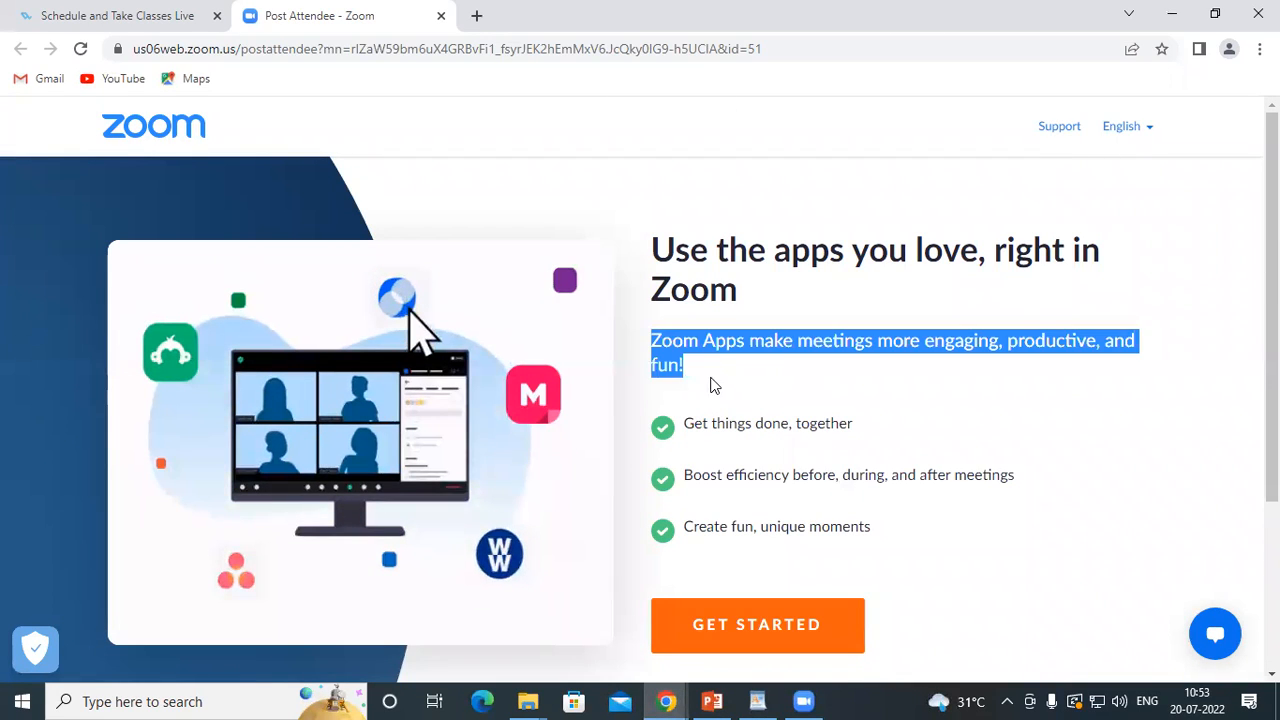
right_click(725, 348)
click(749, 357)
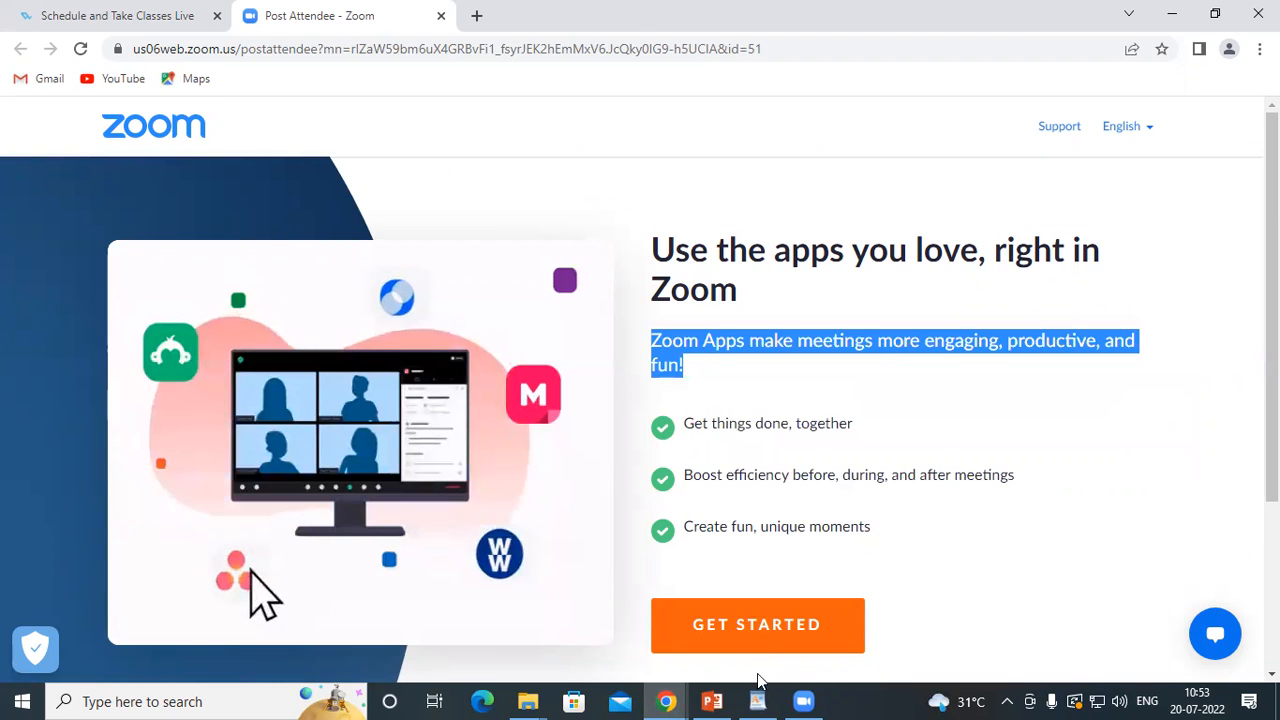
Switch back to WordPad and paste the copied sentence at the start of the document
click(758, 700)
right_click(444, 295)
click(486, 346)
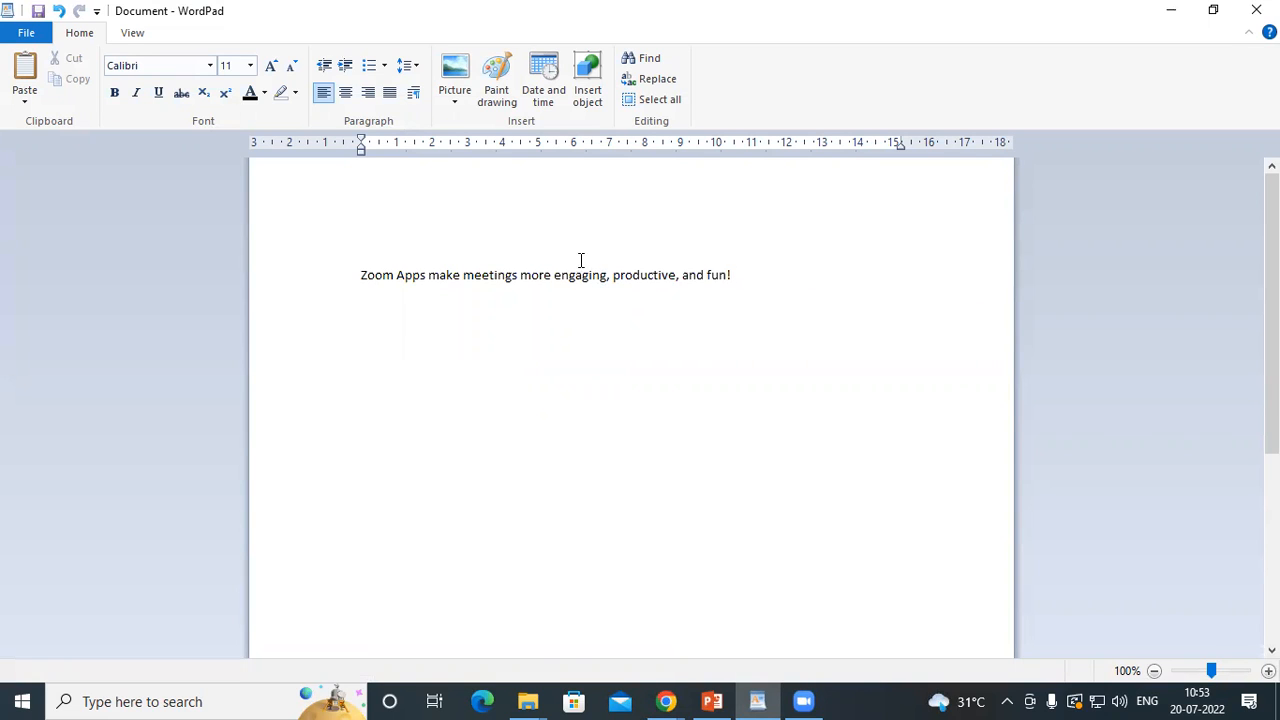
Paste the same sentence repeatedly below the first line until there are ten identical lines
click(343, 276)
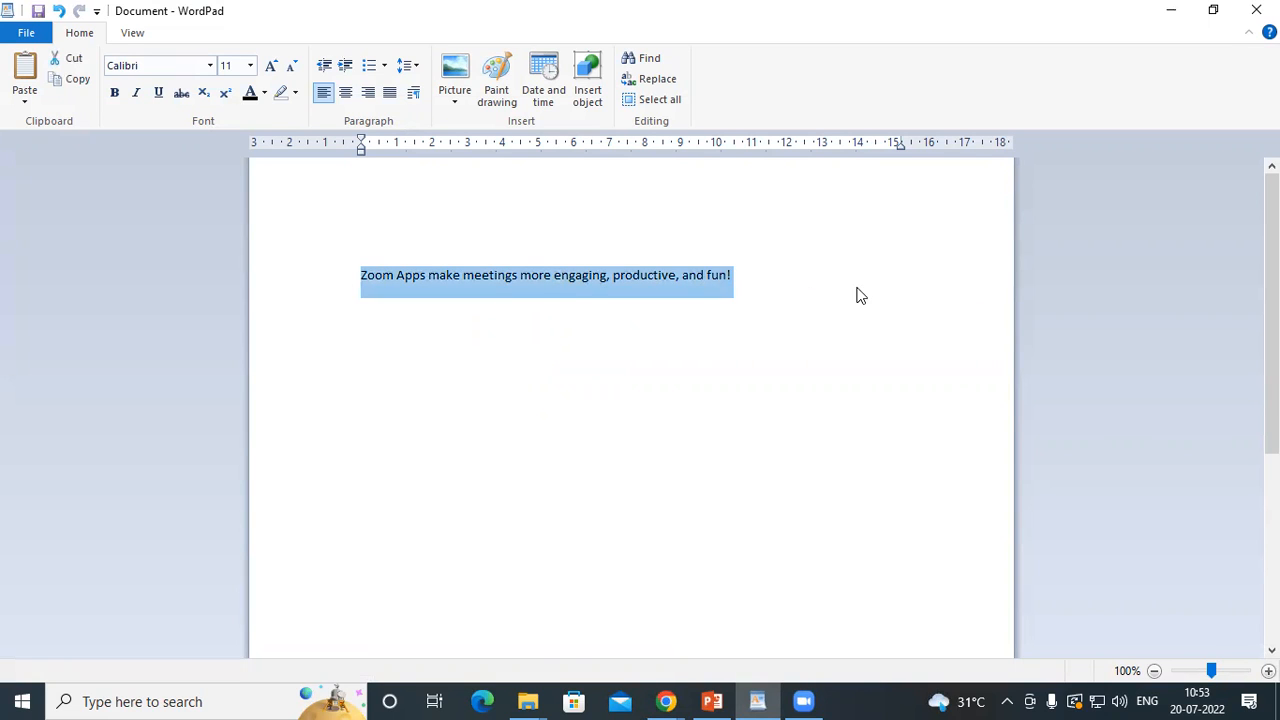
click(372, 321)
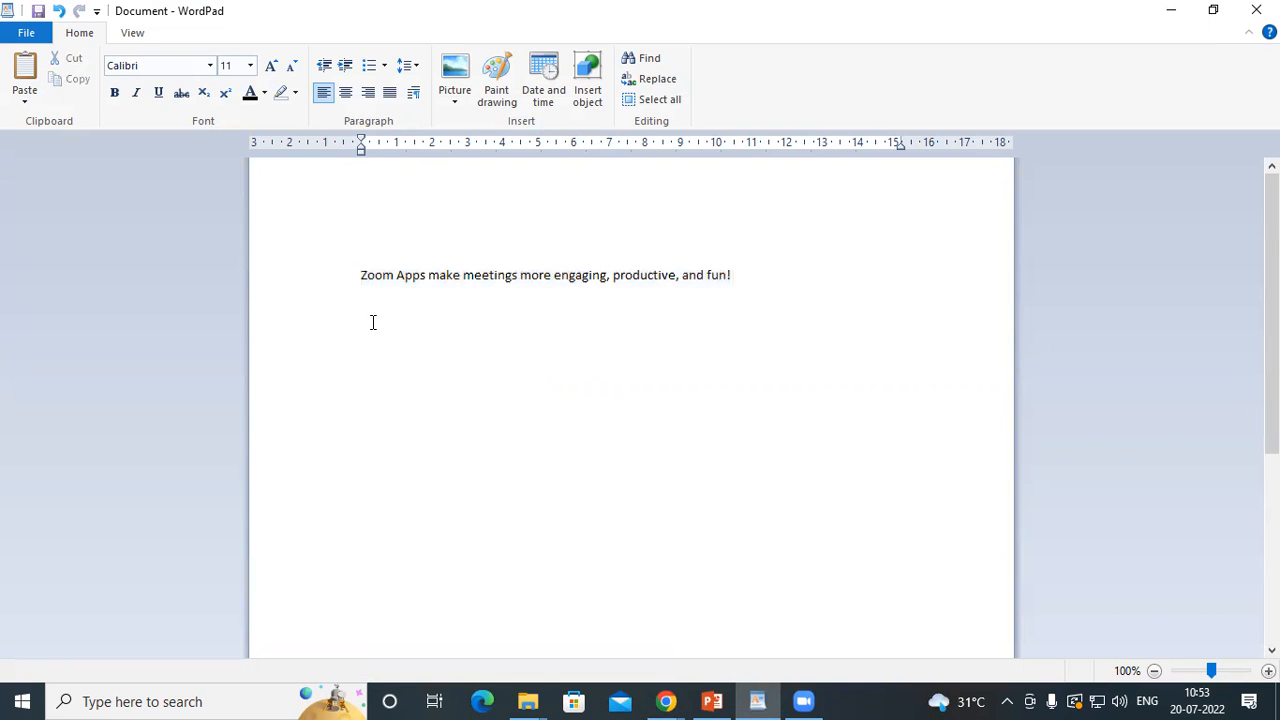
key(ctrl+v)
key(ctrl+v)
key(ctrl+v)
key(ctrl+v)
key(ctrl+v)
key(ctrl+v)
key(ctrl+v)
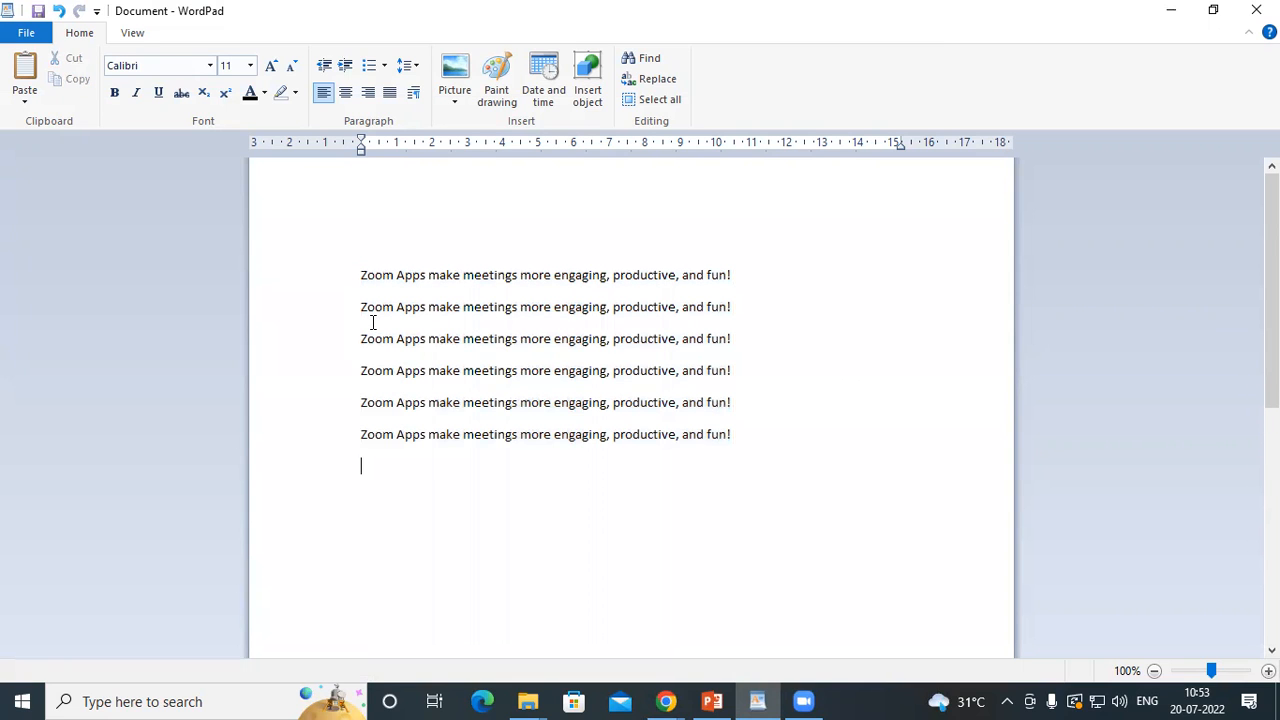
key(ctrl+v)
key(ctrl+v)
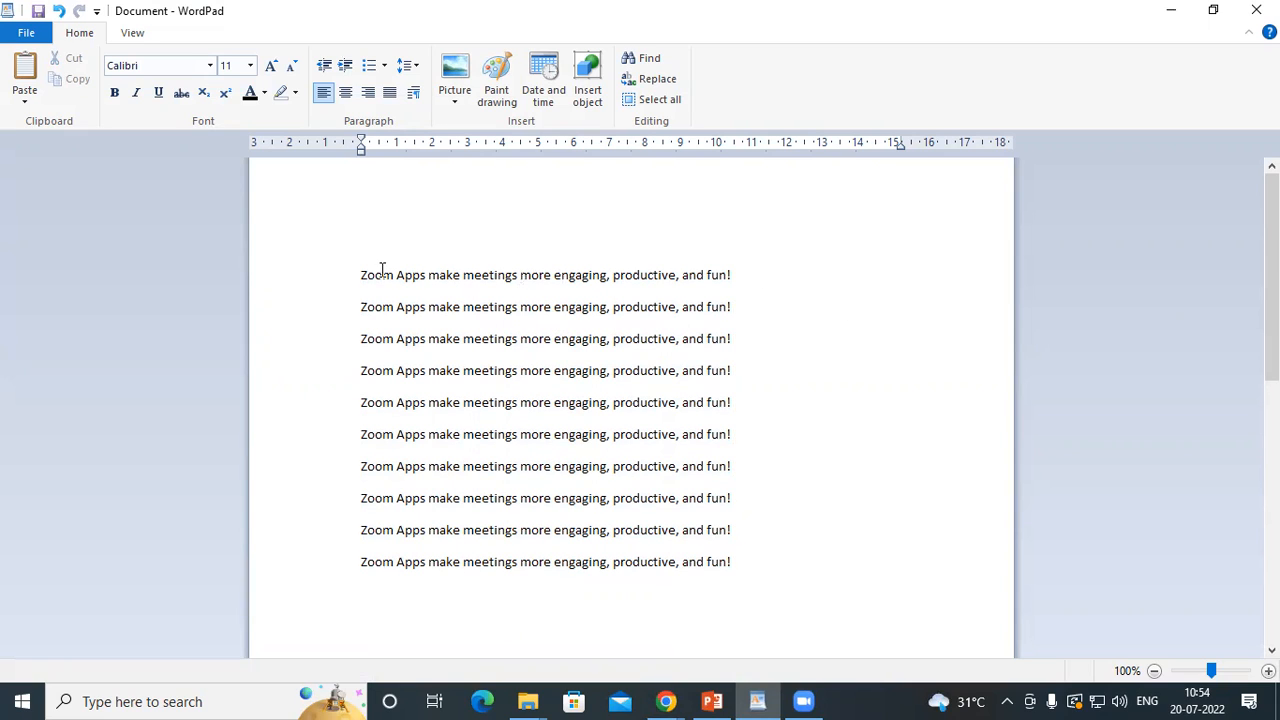
Use Find to search for the word "meetings", keeping the search dialog clear of the text
drag(361, 274, 727, 268)
click(761, 267)
click(640, 58)
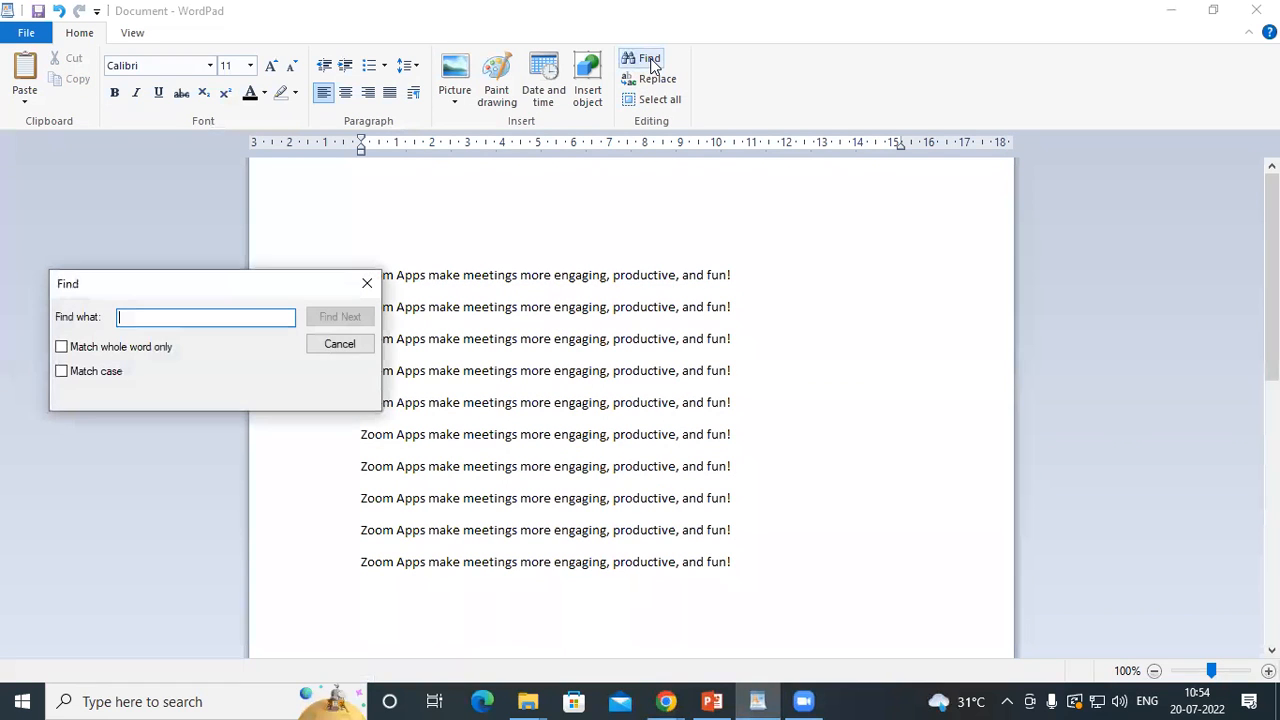
drag(155, 291, 743, 183)
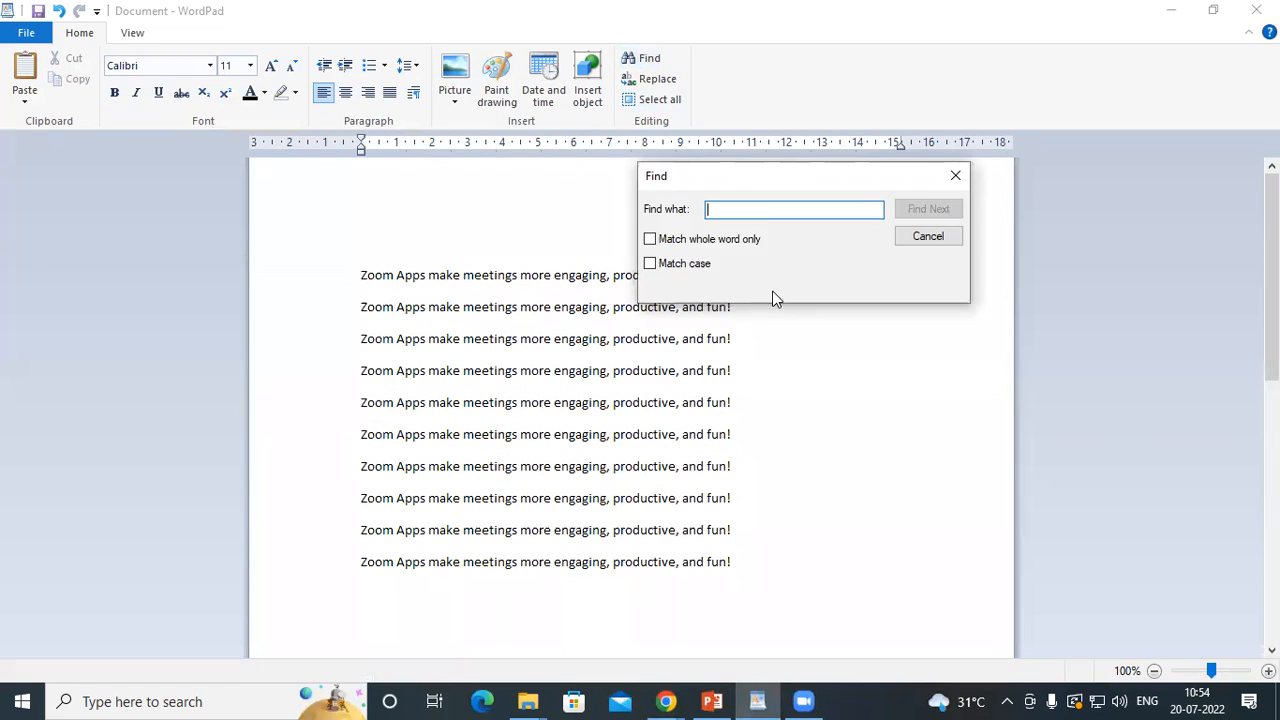
text(meet)
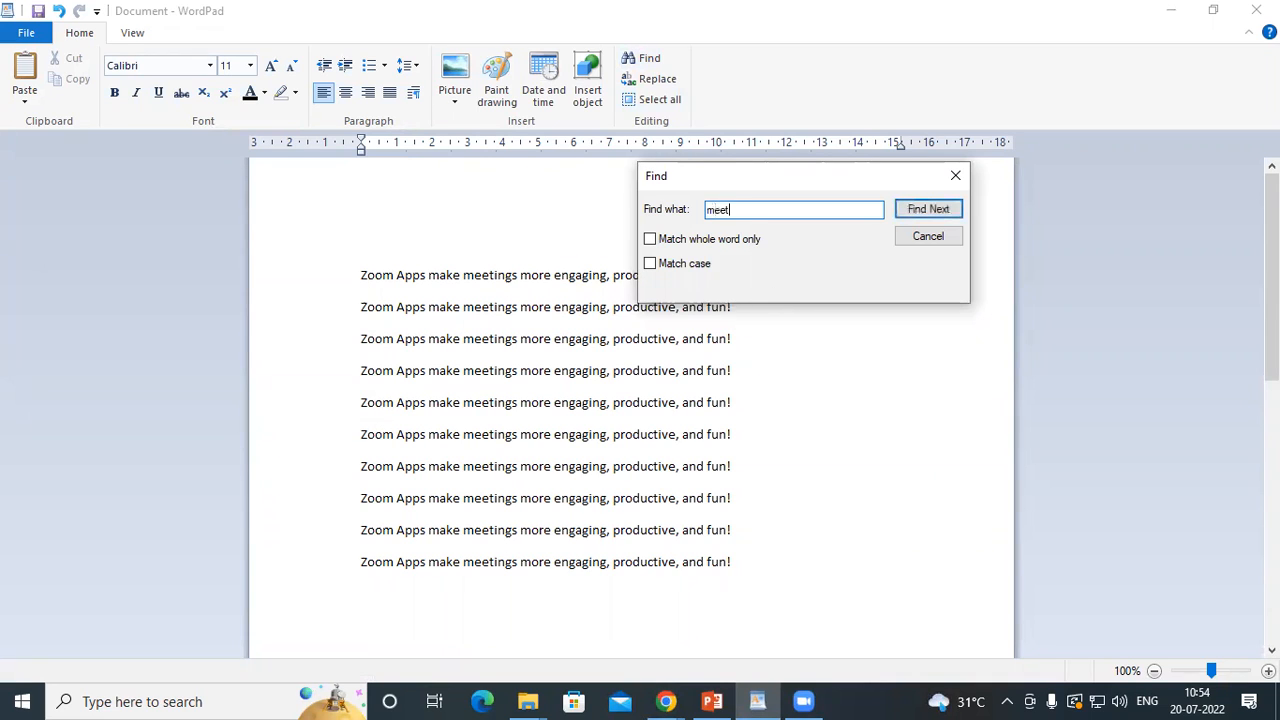
text(ings)
click(916, 211)
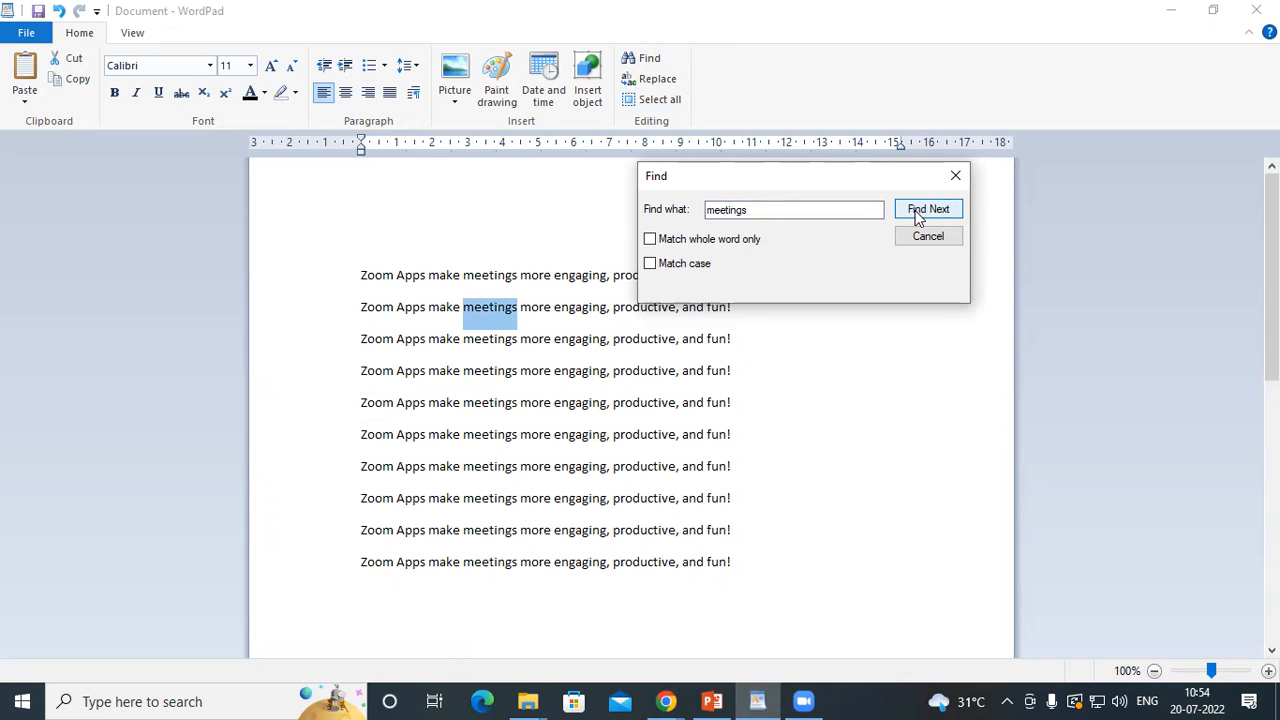
Step through the remaining occurrences of "meetings" down to the last line and close the search
click(918, 212)
click(918, 212)
click(918, 212)
click(918, 212)
click(918, 212)
click(918, 212)
click(918, 212)
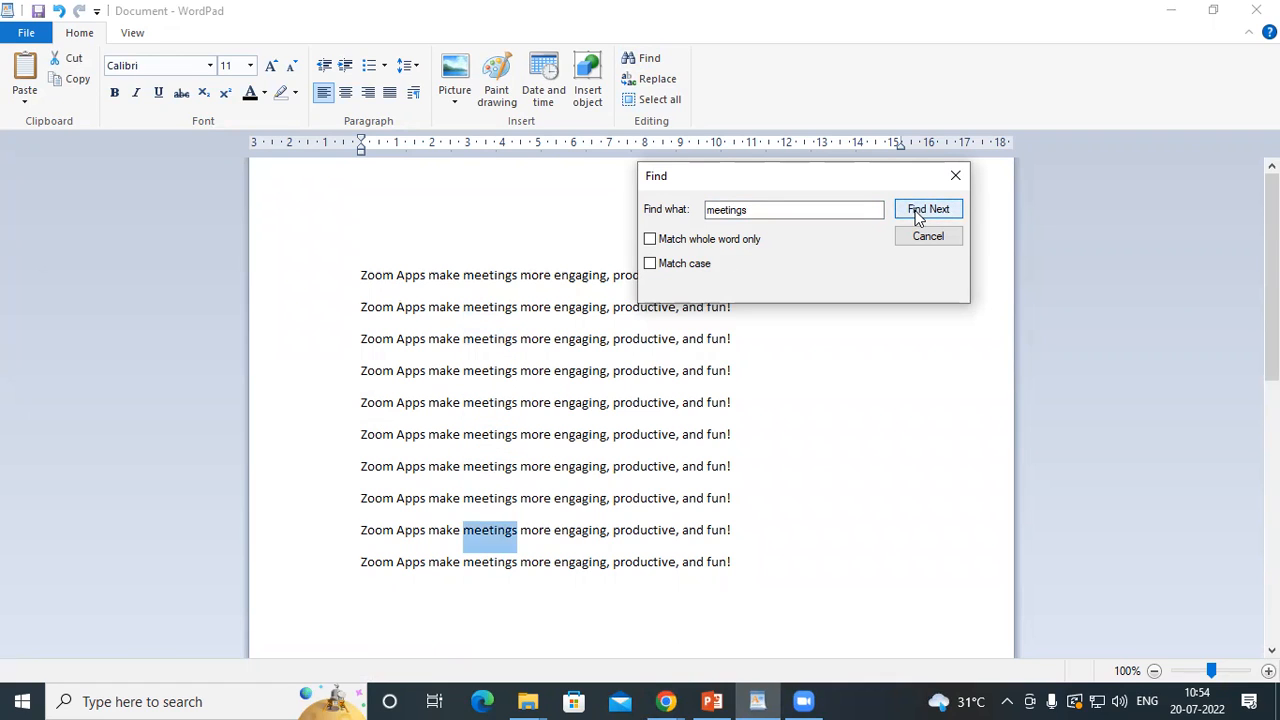
click(918, 212)
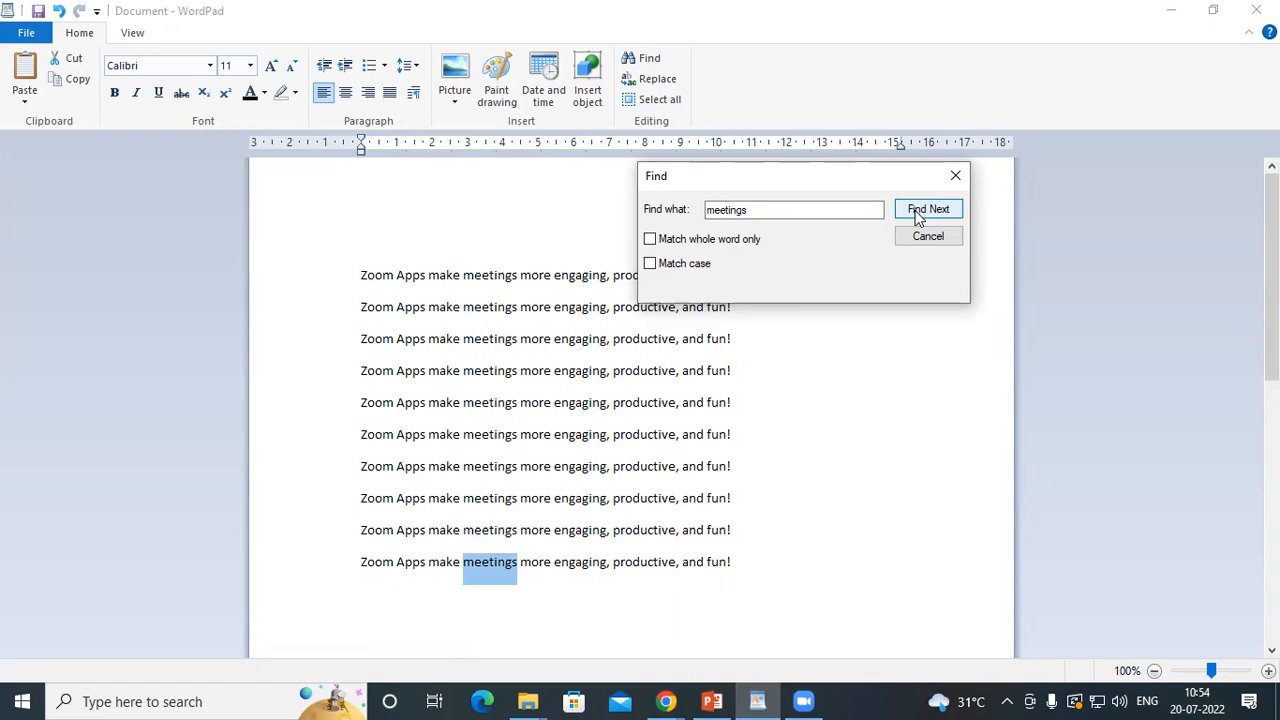
click(956, 176)
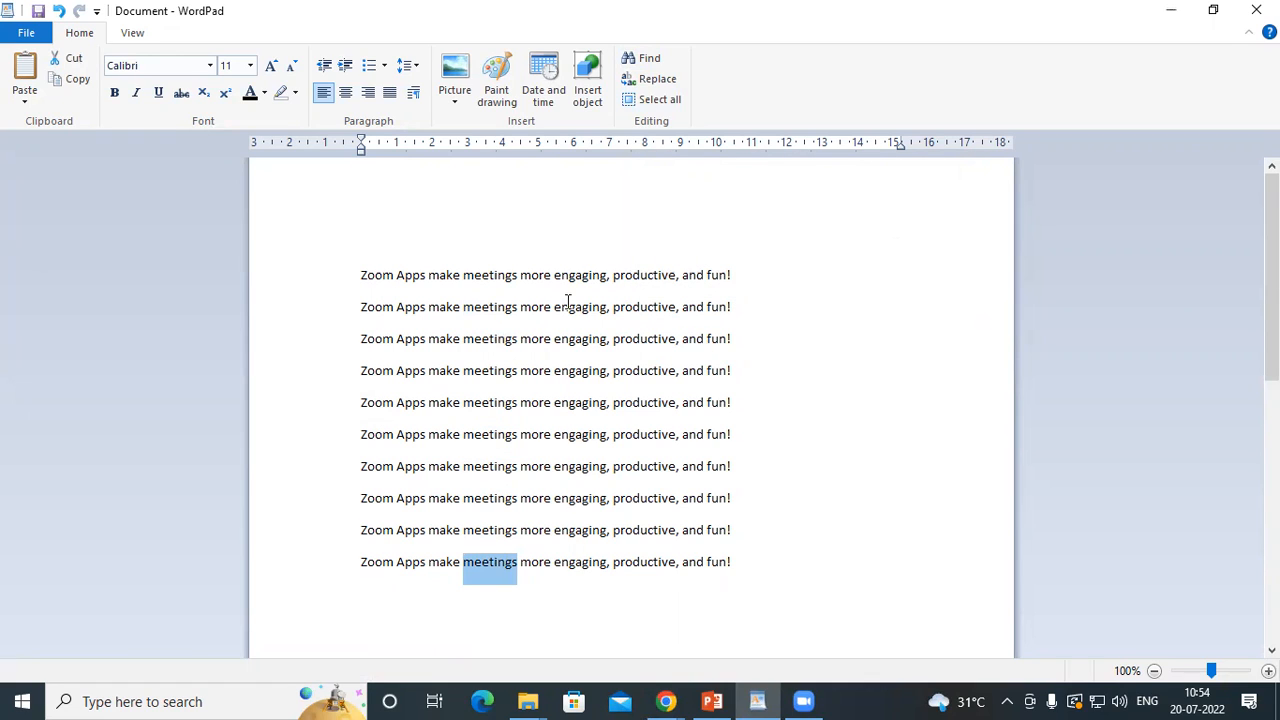
Replace every occurrence of "meetings" with "meeting" from the start of the document and close the Replace dialog
click(364, 268)
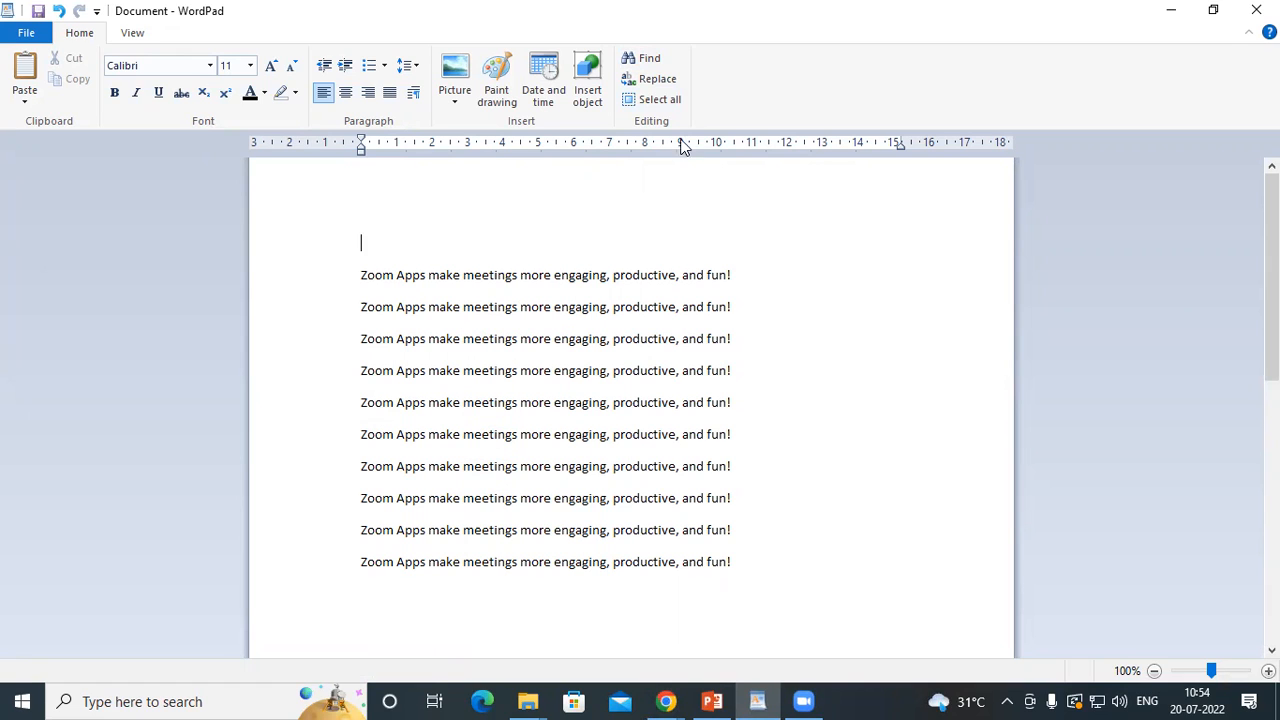
click(658, 79)
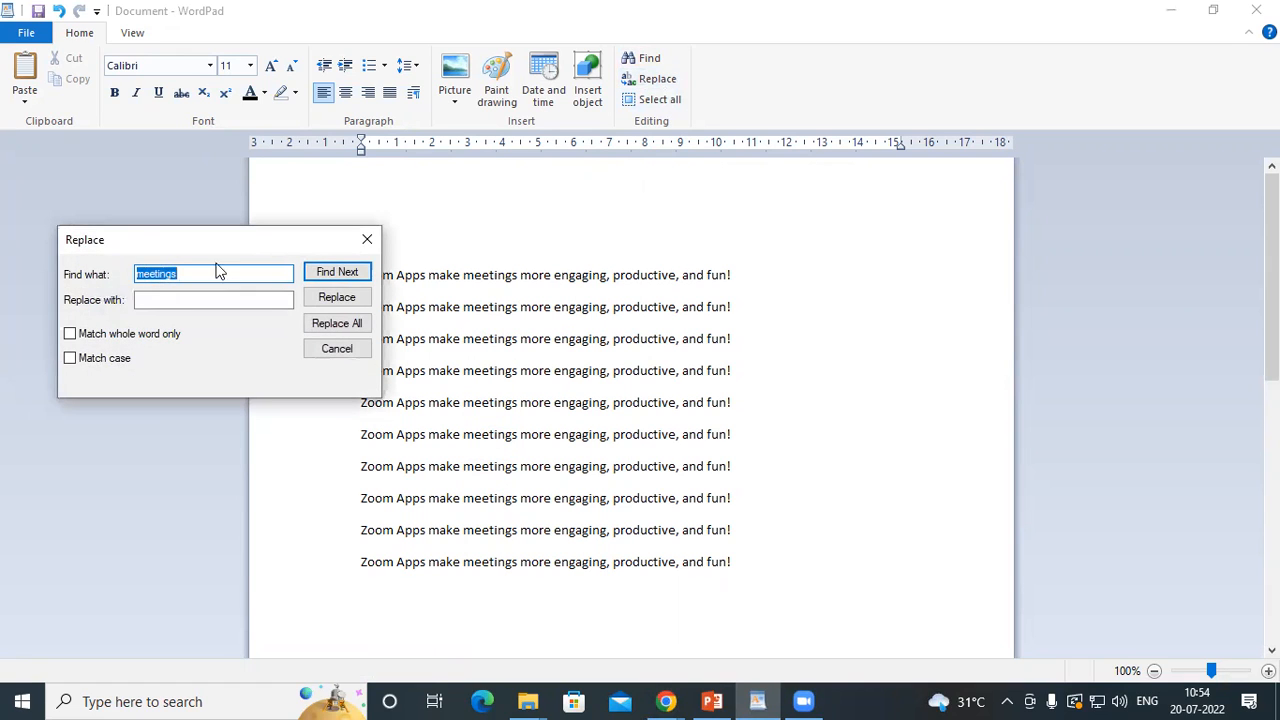
drag(154, 238, 650, 118)
click(705, 156)
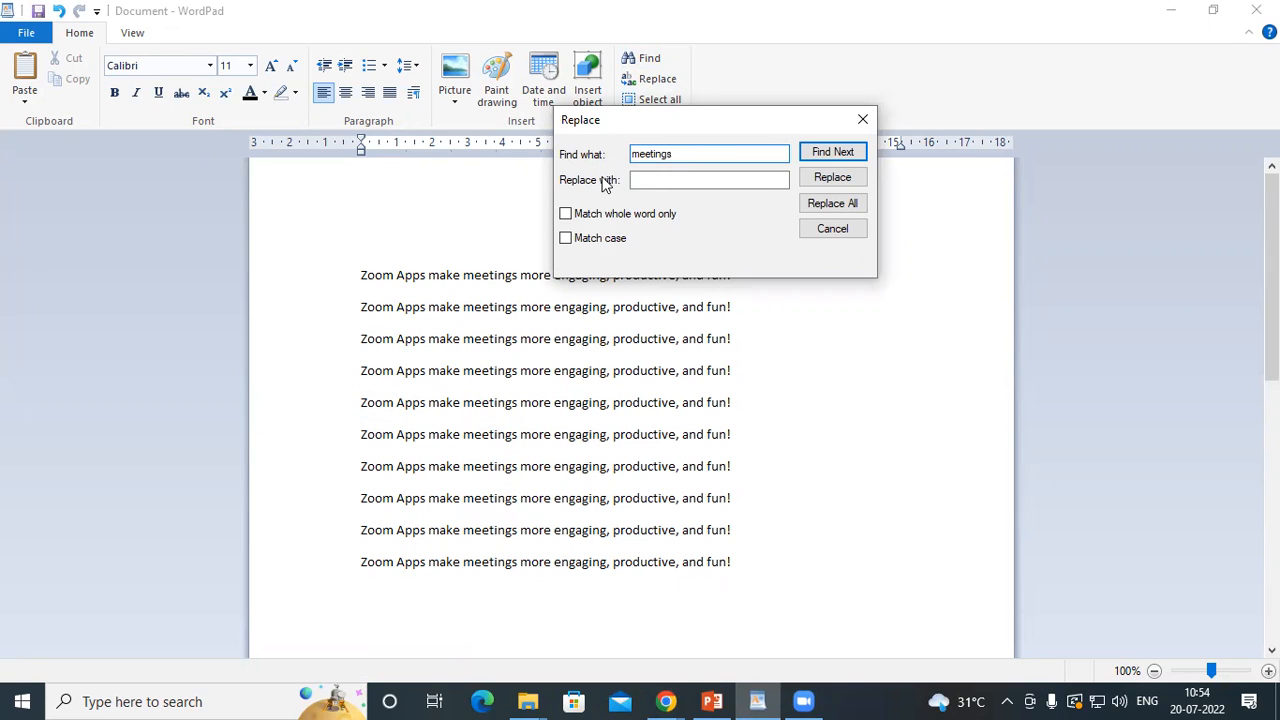
drag(700, 153, 617, 152)
click(680, 153)
click(643, 179)
click(643, 179)
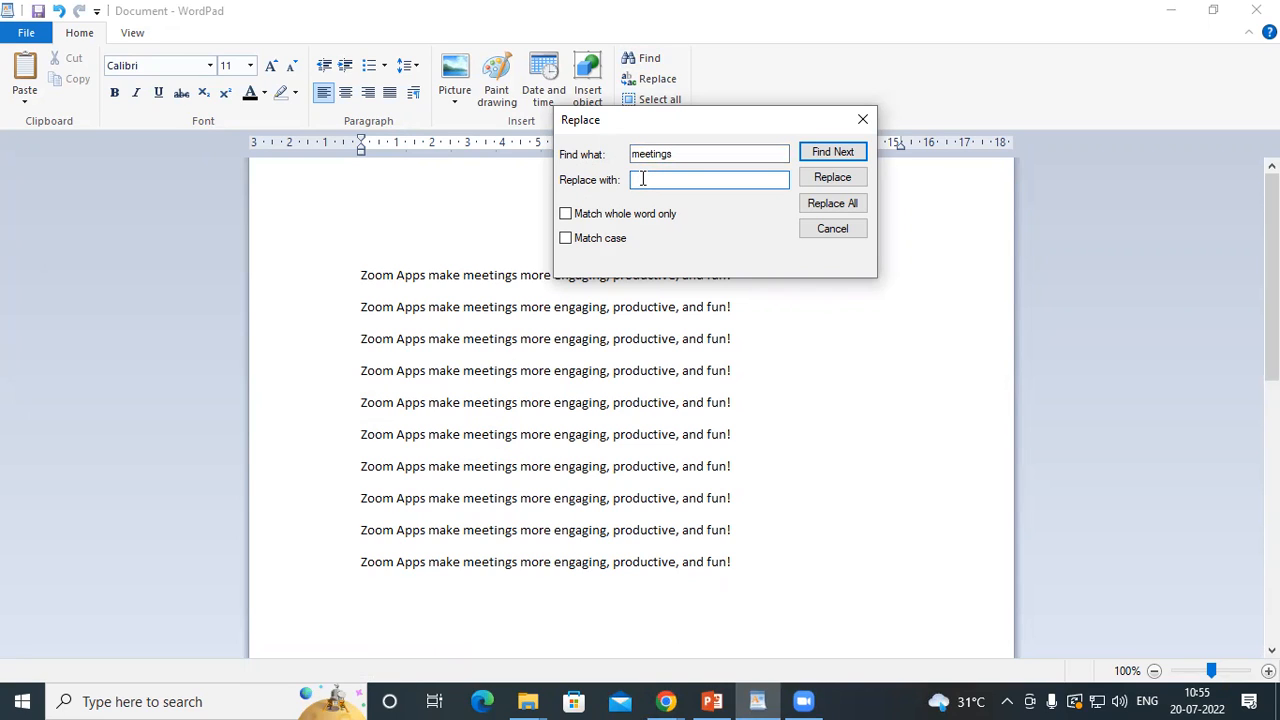
text(meeting)
click(828, 206)
click(822, 244)
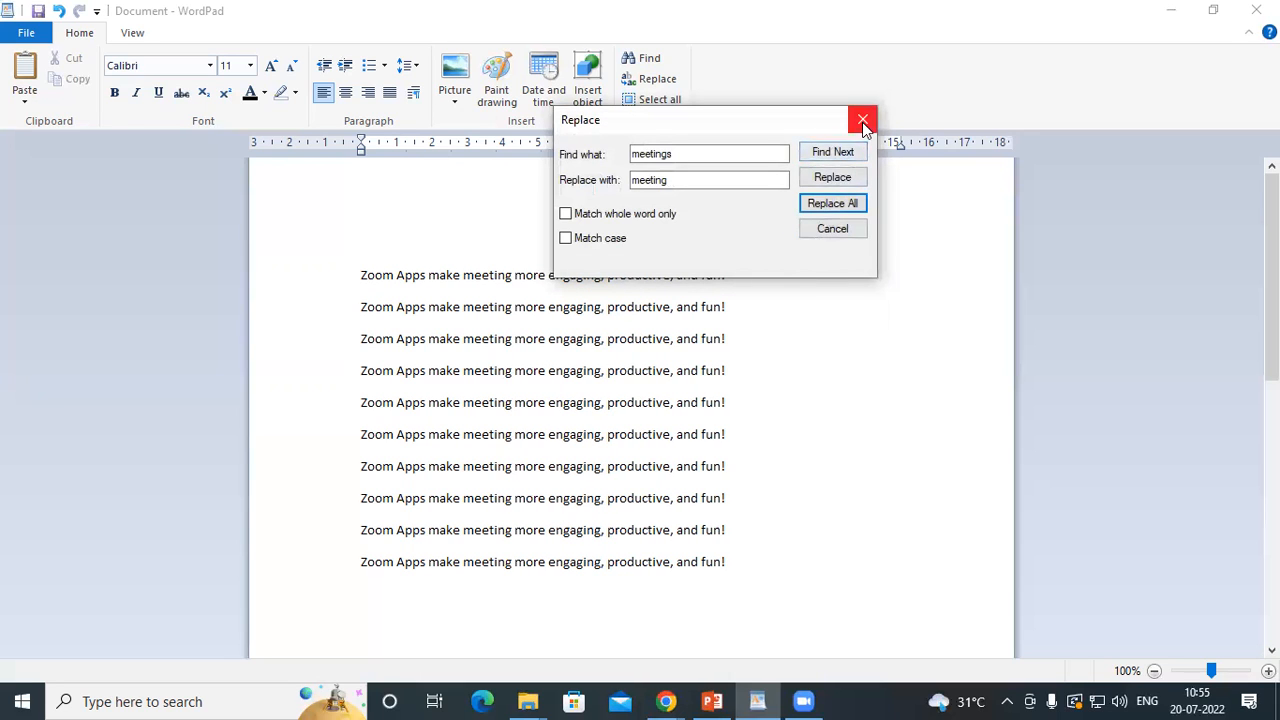
click(862, 120)
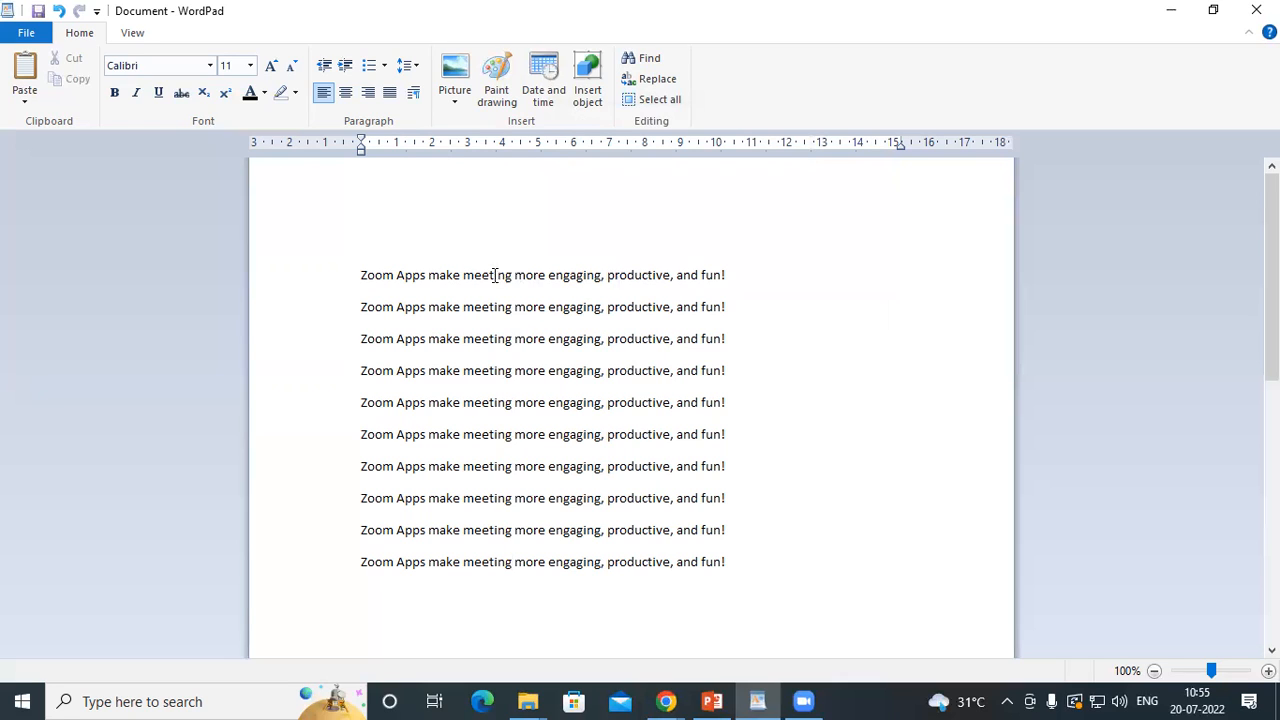
Check the replaced word "meeting" and the word "Zoom" in the first line by highlighting them
drag(463, 273, 512, 352)
click(430, 283)
drag(352, 283, 398, 274)
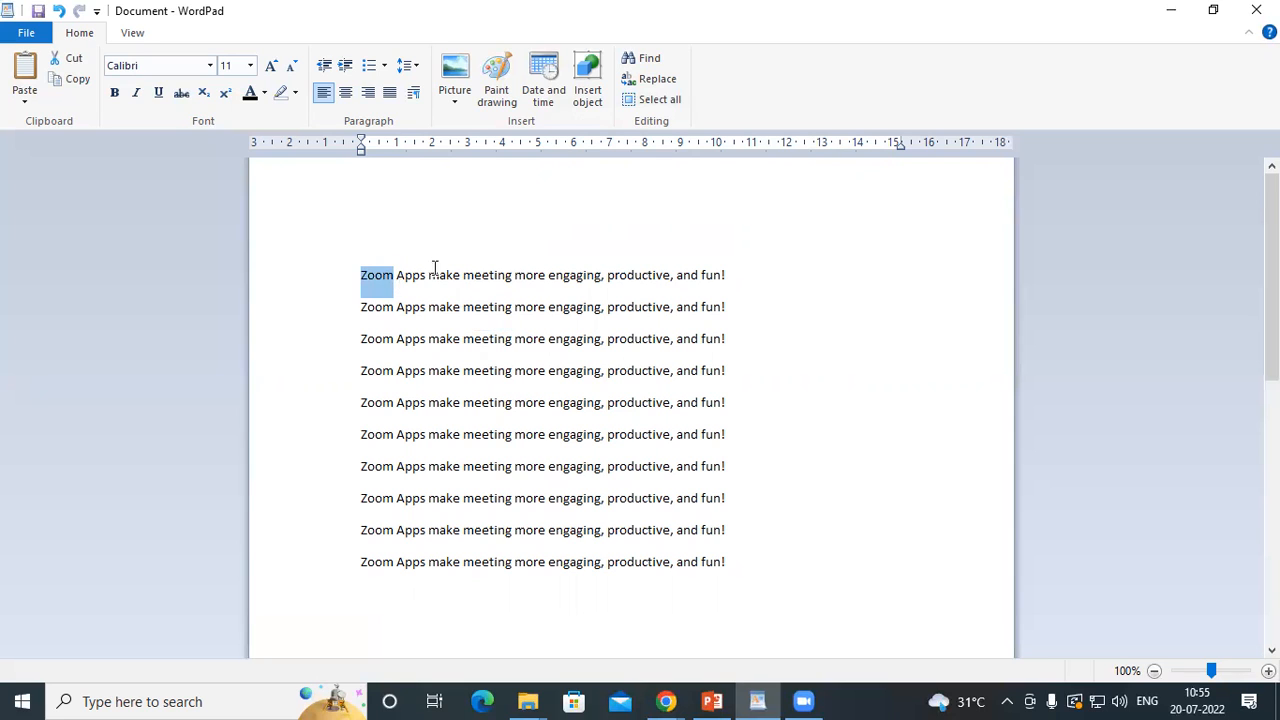
click(493, 242)
Replace every occurrence of "zoom" with "google" in the document and close the Replace dialog
click(655, 82)
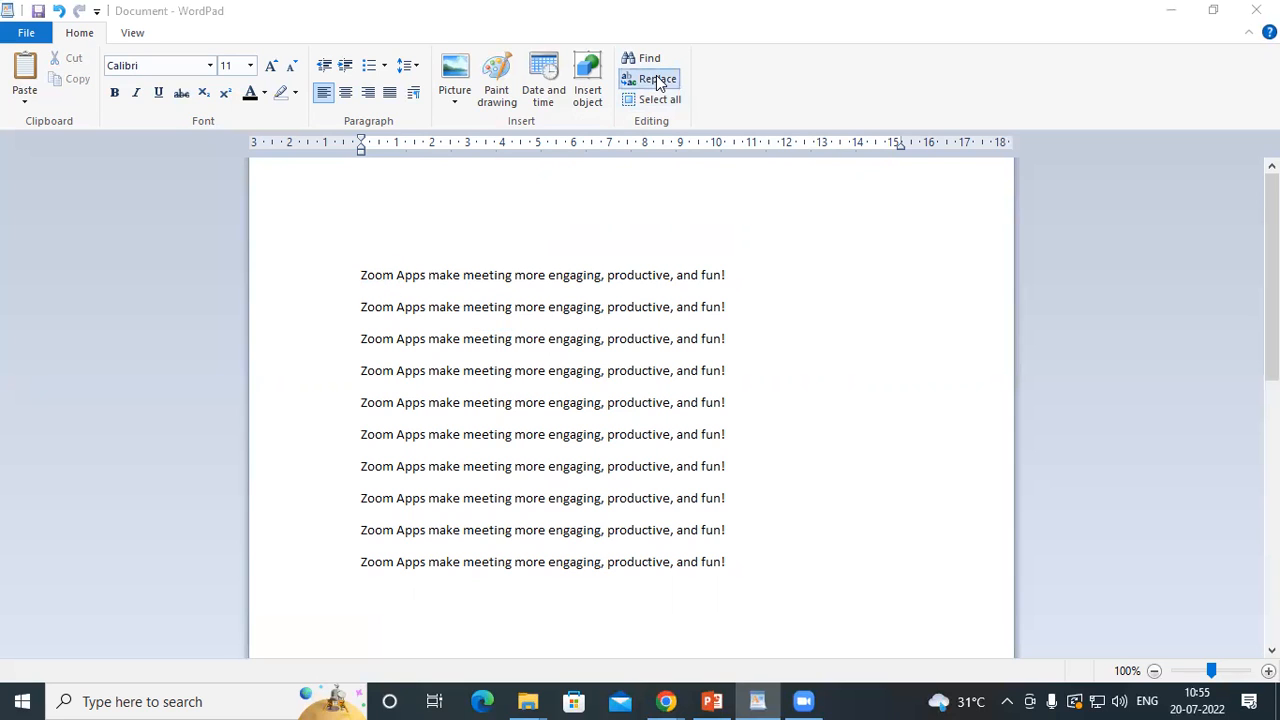
drag(165, 242, 706, 204)
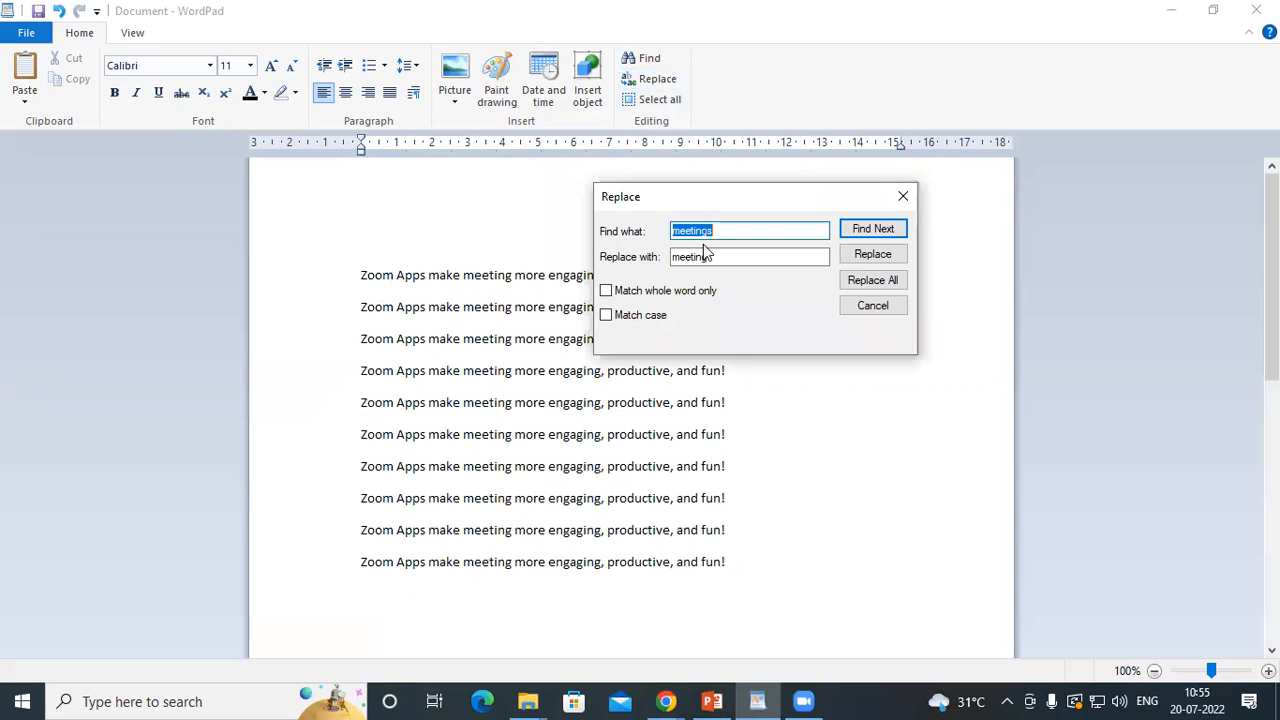
text(zoom)
key(Tab)
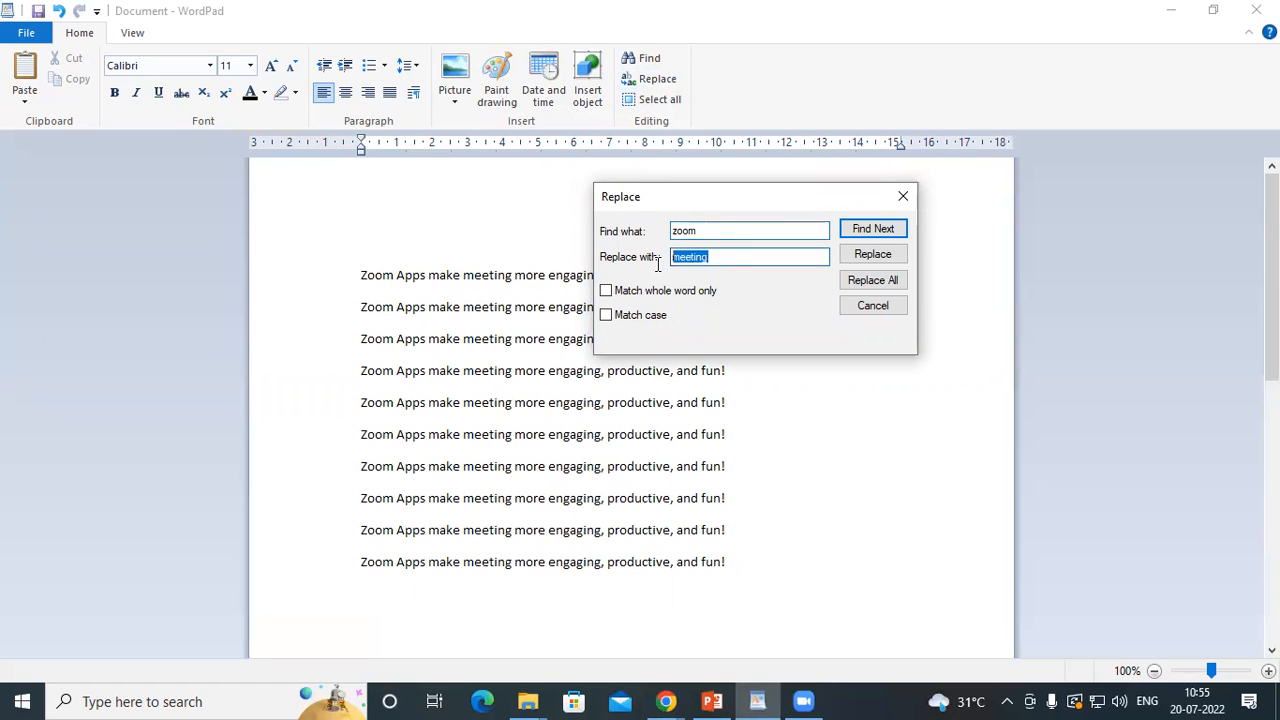
text(googal)
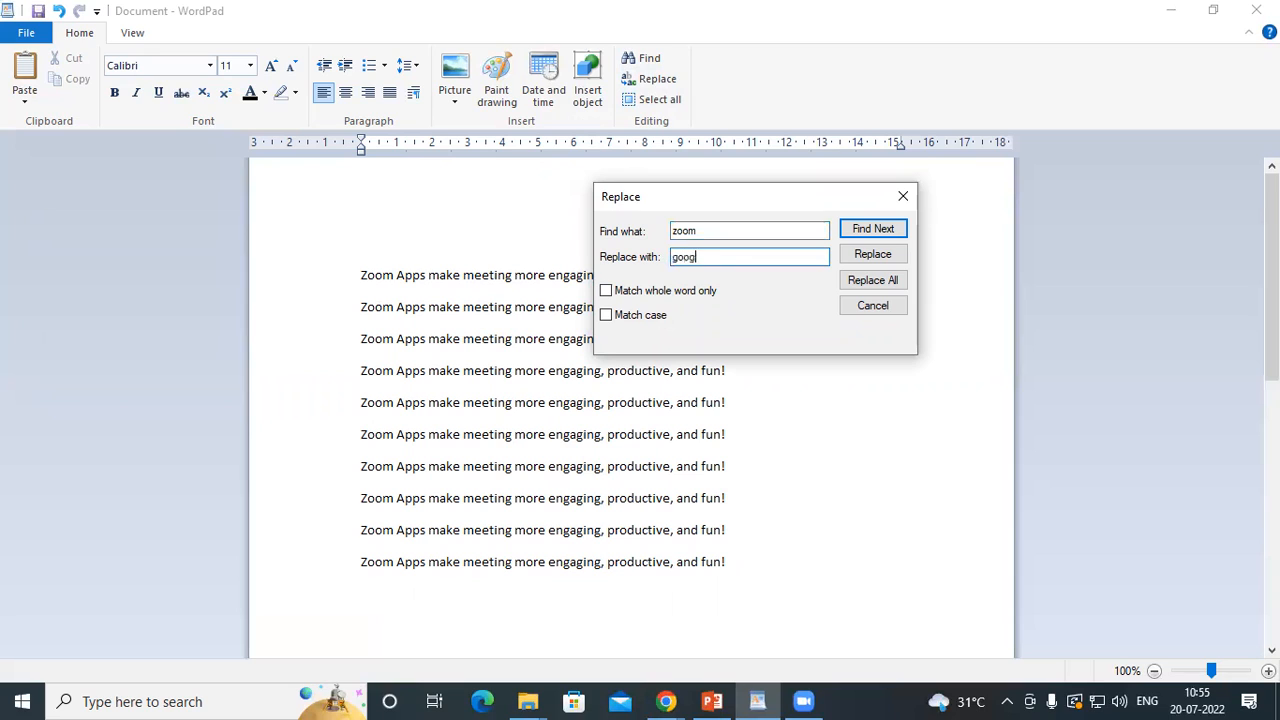
key(BackSpace)
key(BackSpace)
text(le)
click(872, 281)
click(857, 320)
click(870, 307)
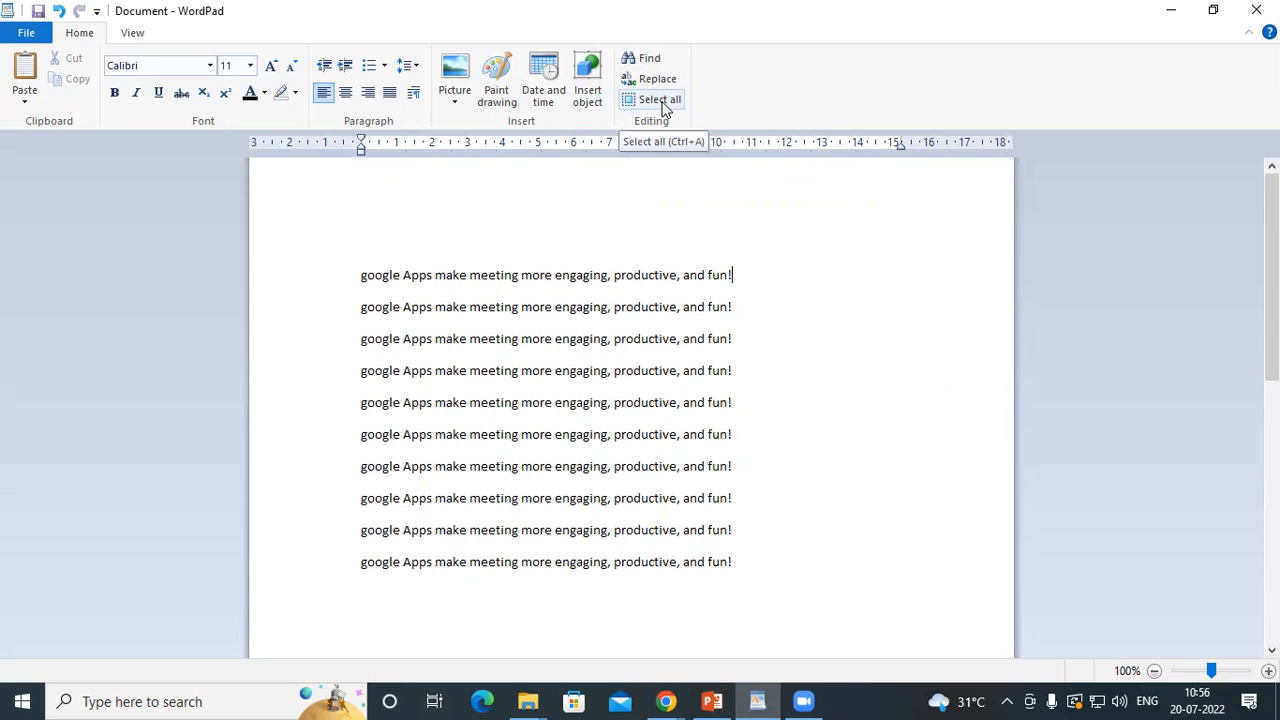
Select the entire document, review the extent of the selection and clear it again
click(756, 538)
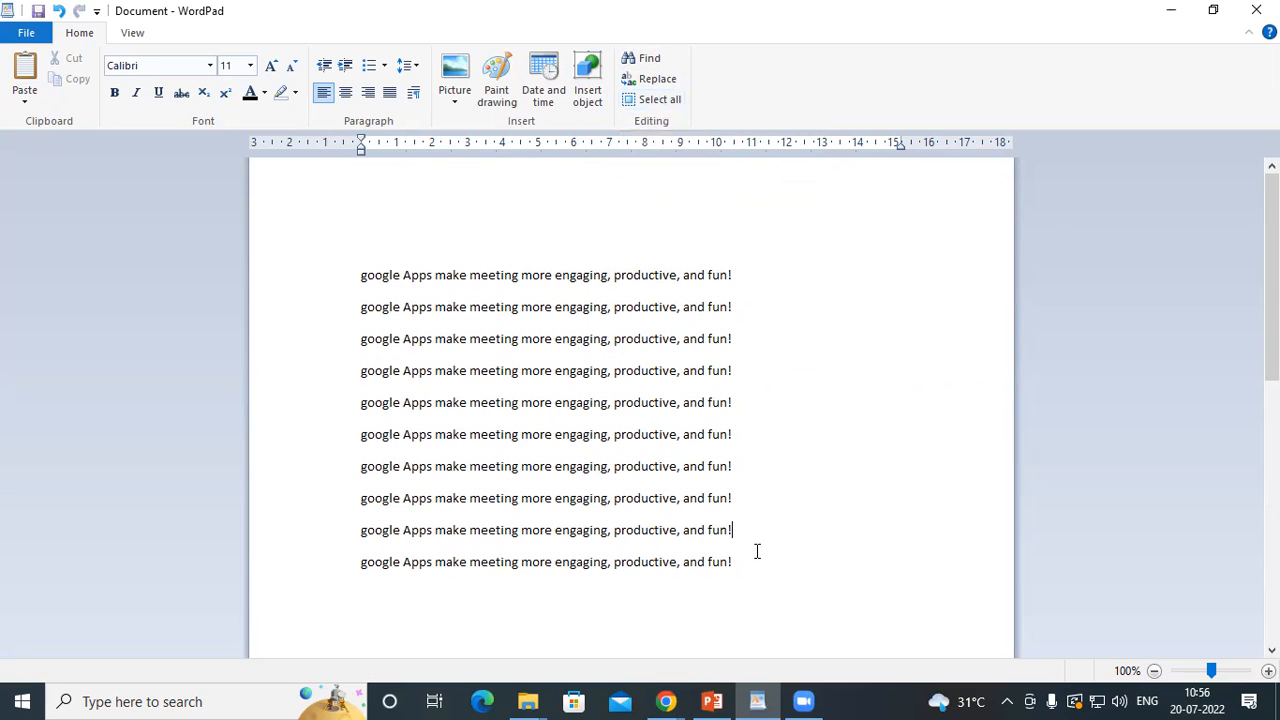
key(ctrl+a)
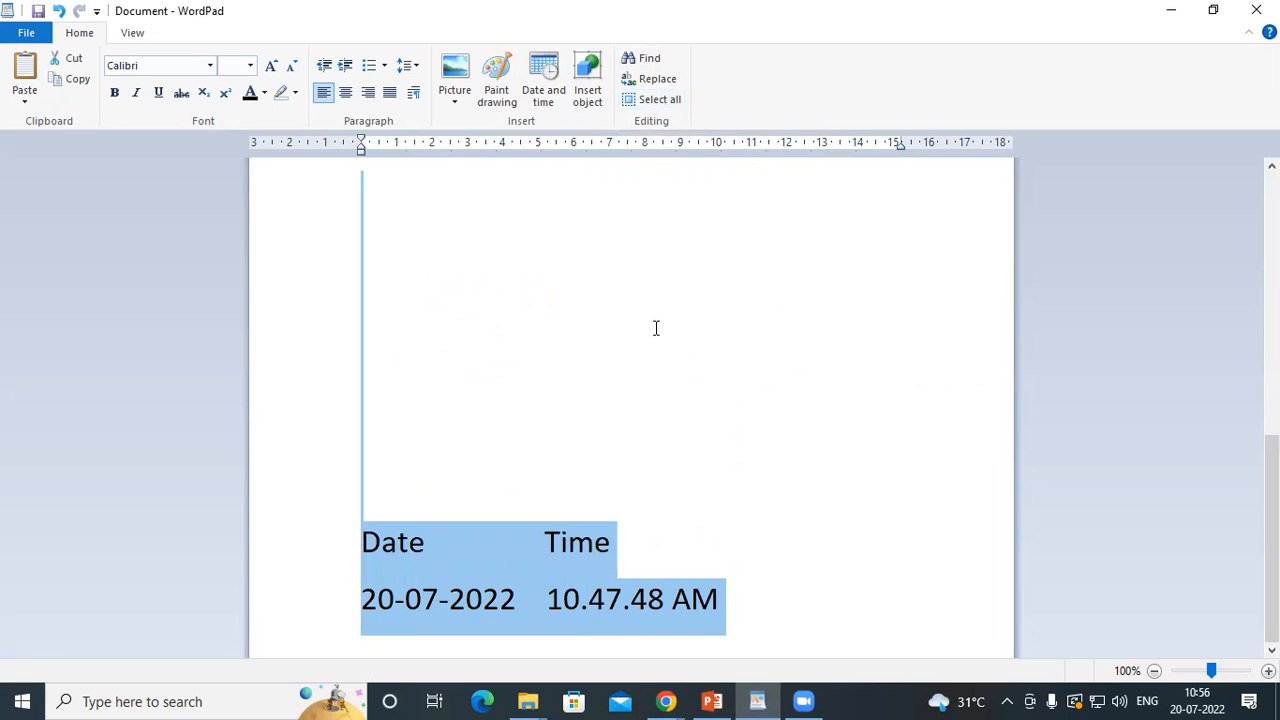
scroll(654, 320, up, 10)
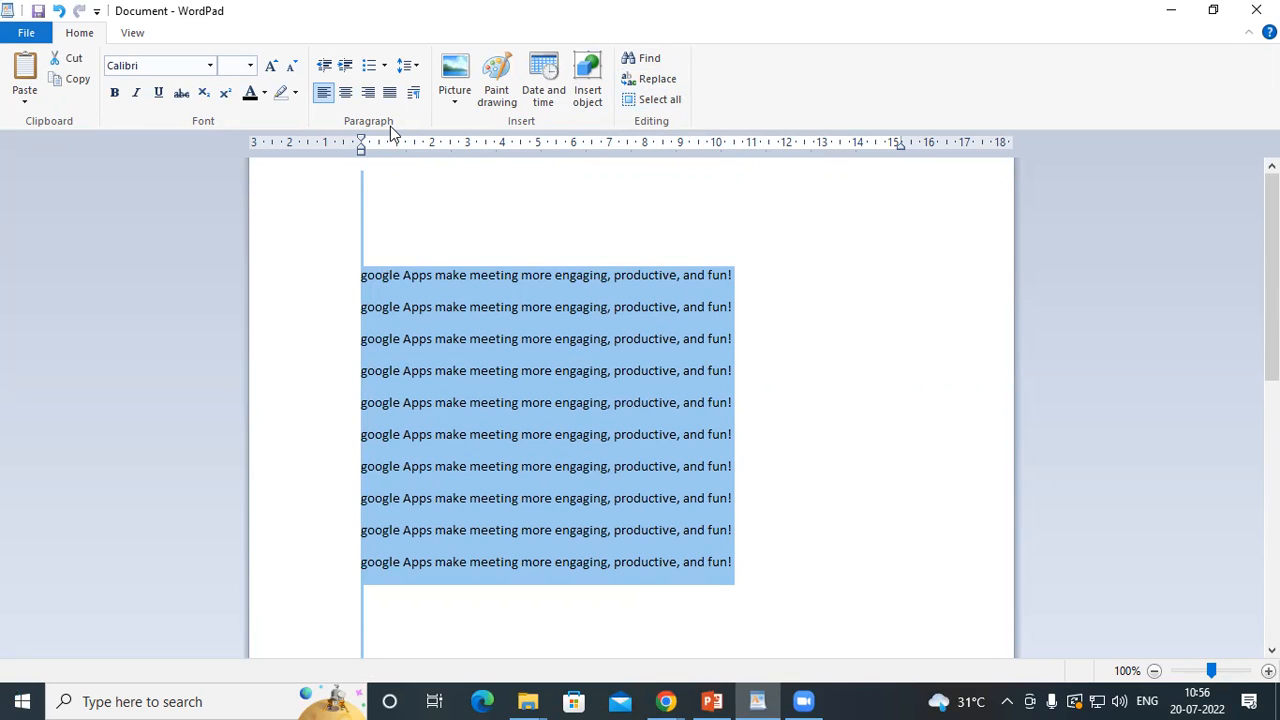
click(752, 324)
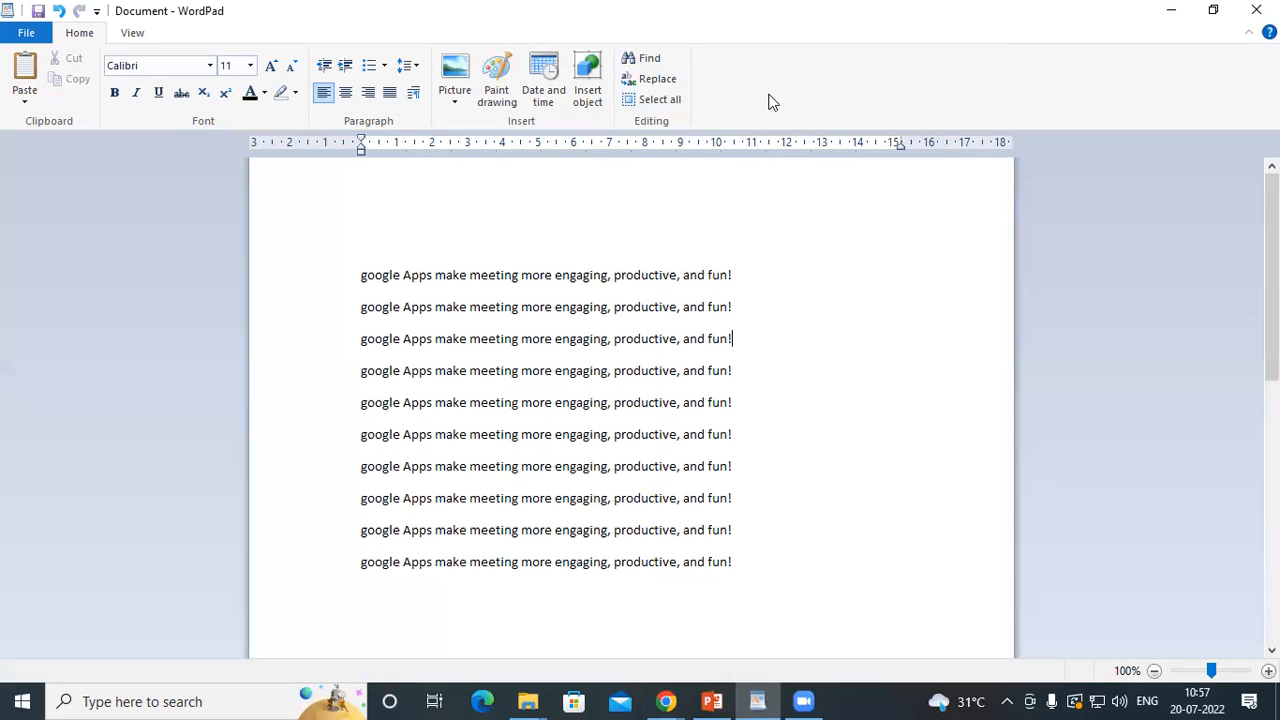
In the Chrome image results, open the related Dell 23.8" OptiPlex 7470 picture, check its available save file types, and dismiss the save dialog
click(666, 701)
click(735, 625)
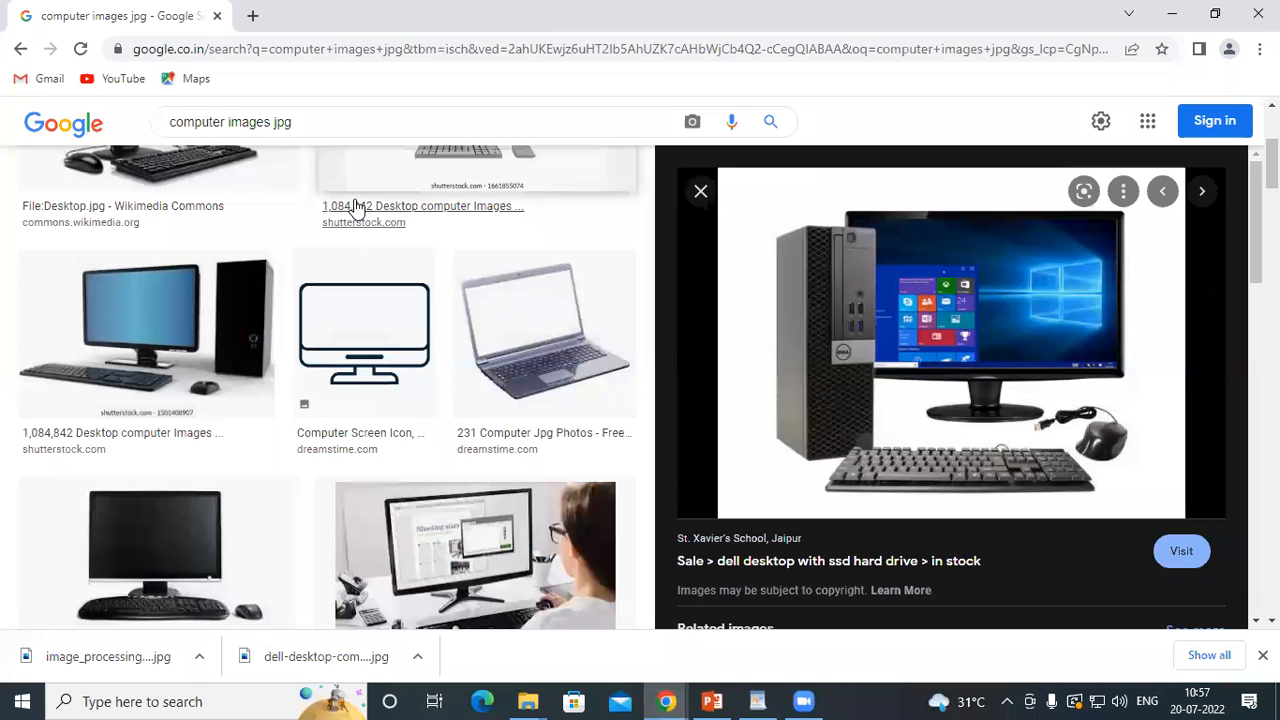
scroll(975, 407, down, 5)
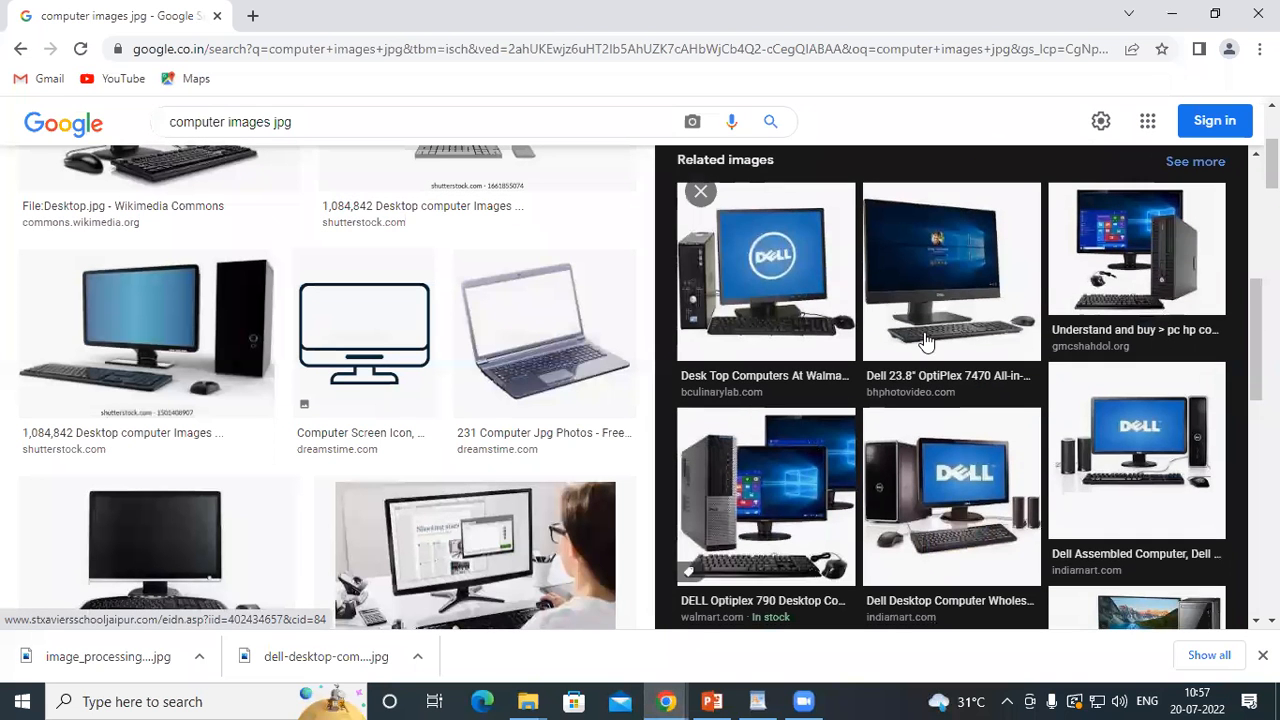
click(933, 288)
right_click(890, 292)
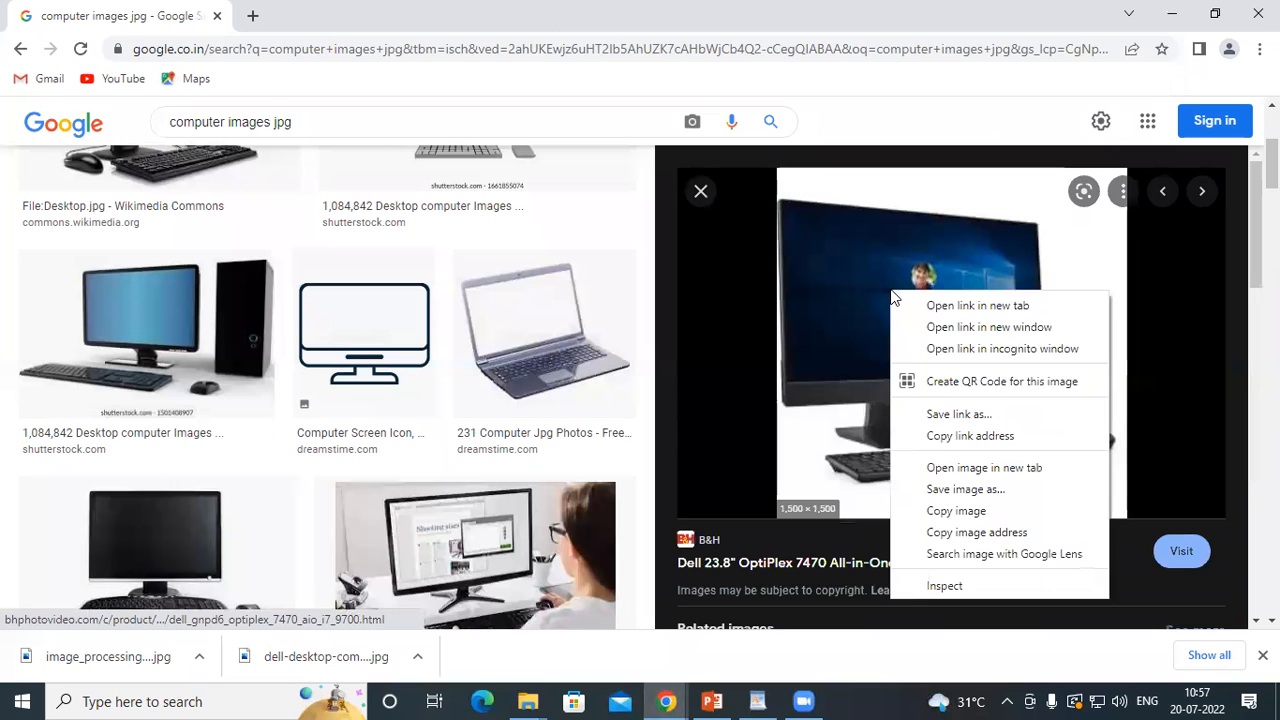
click(955, 510)
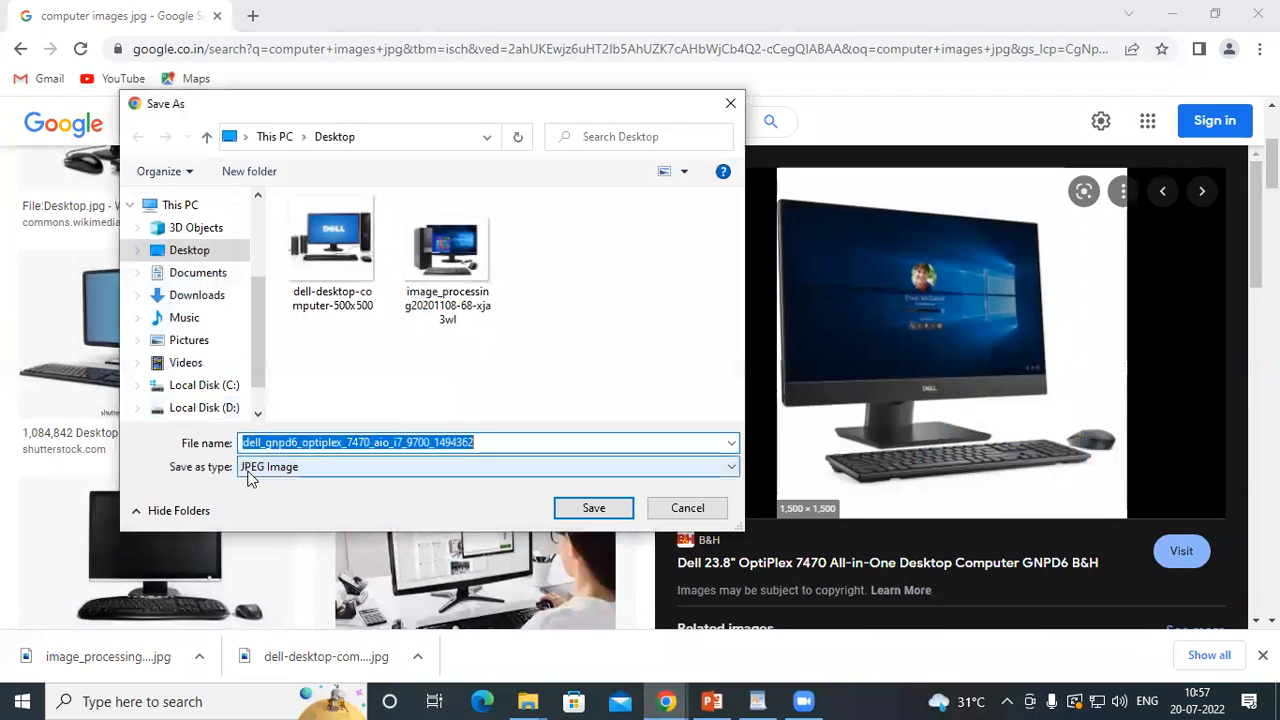
click(255, 469)
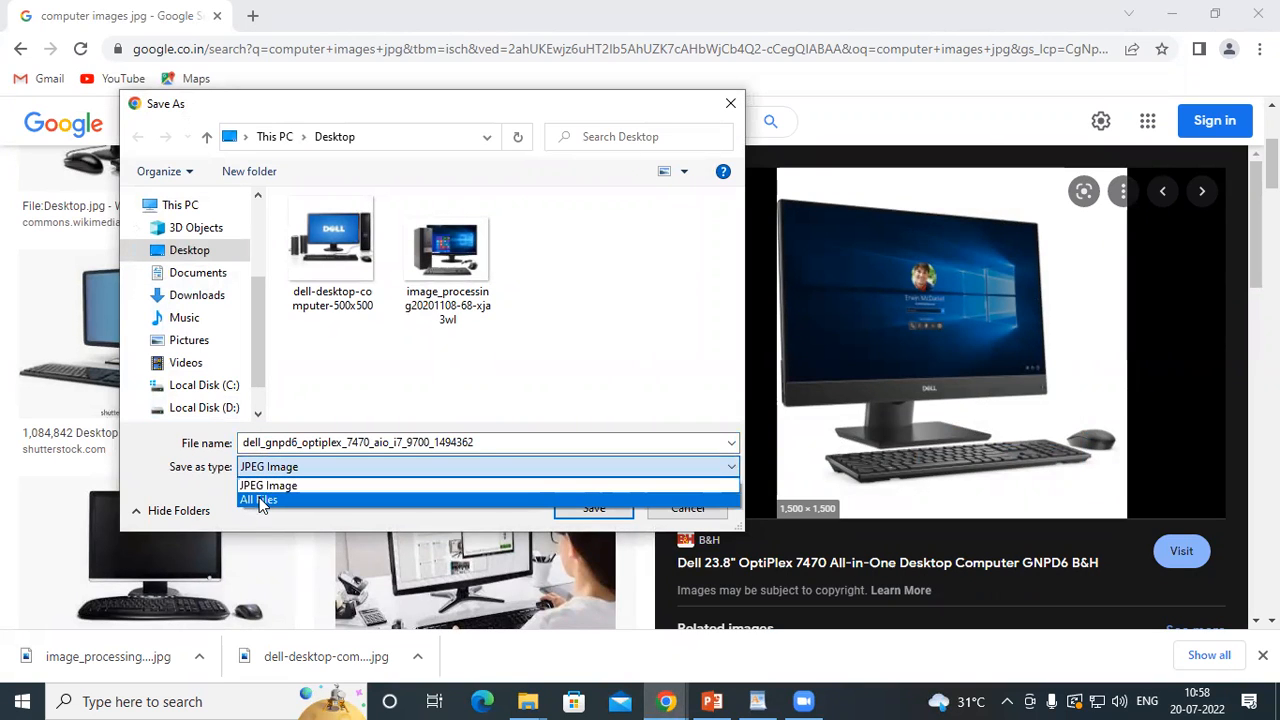
click(262, 486)
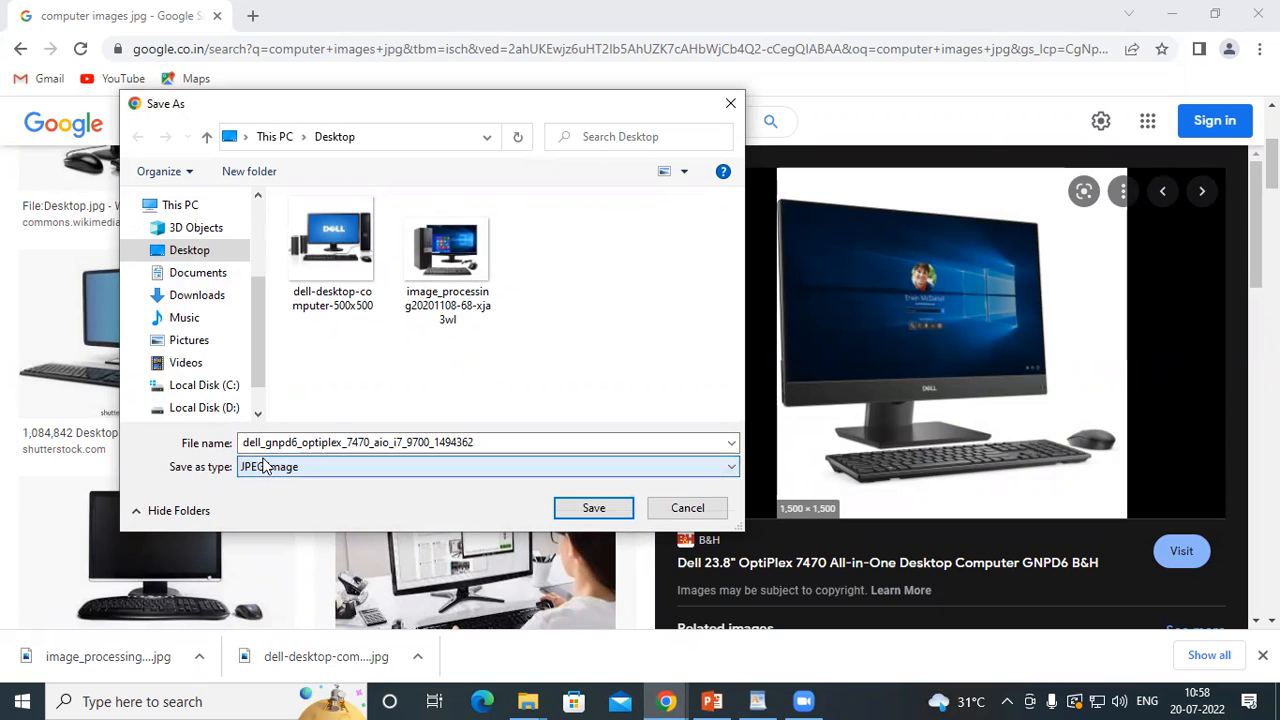
click(730, 103)
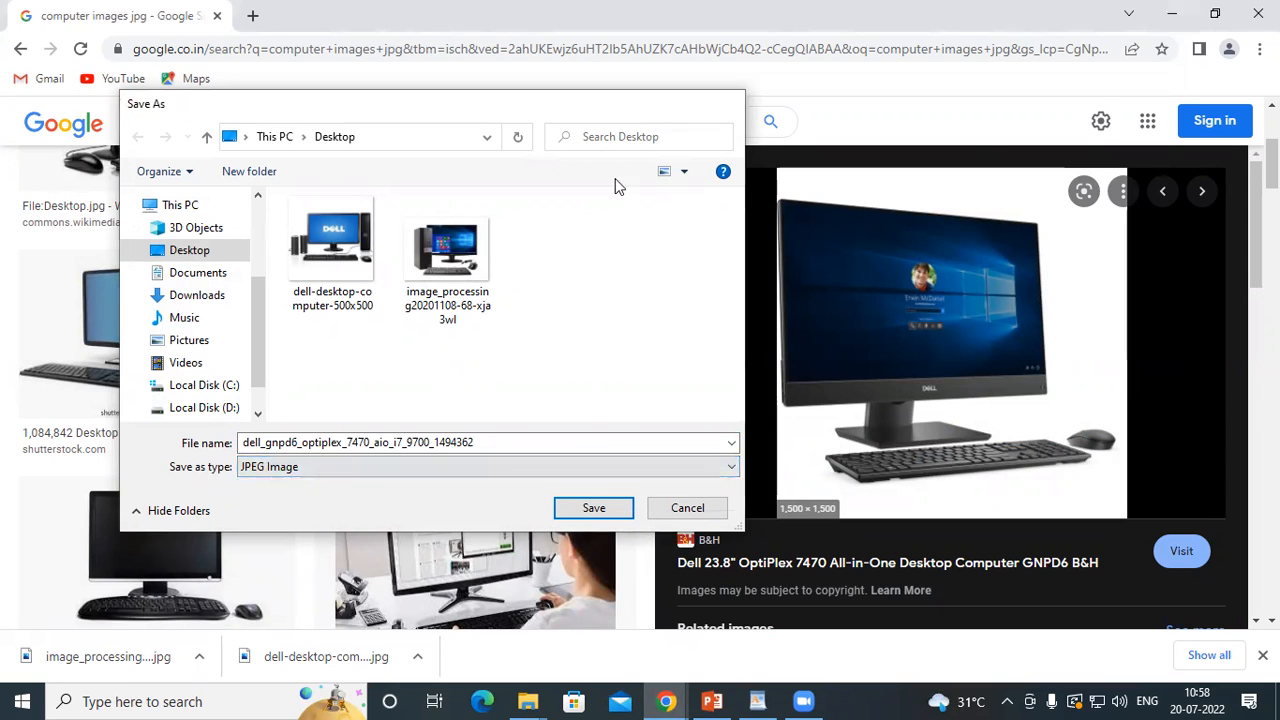
Open the computing.which.co.uk picture of a keyboard and monitor, check which file types it can be saved as, and cancel saving
scroll(285, 360, down, 5)
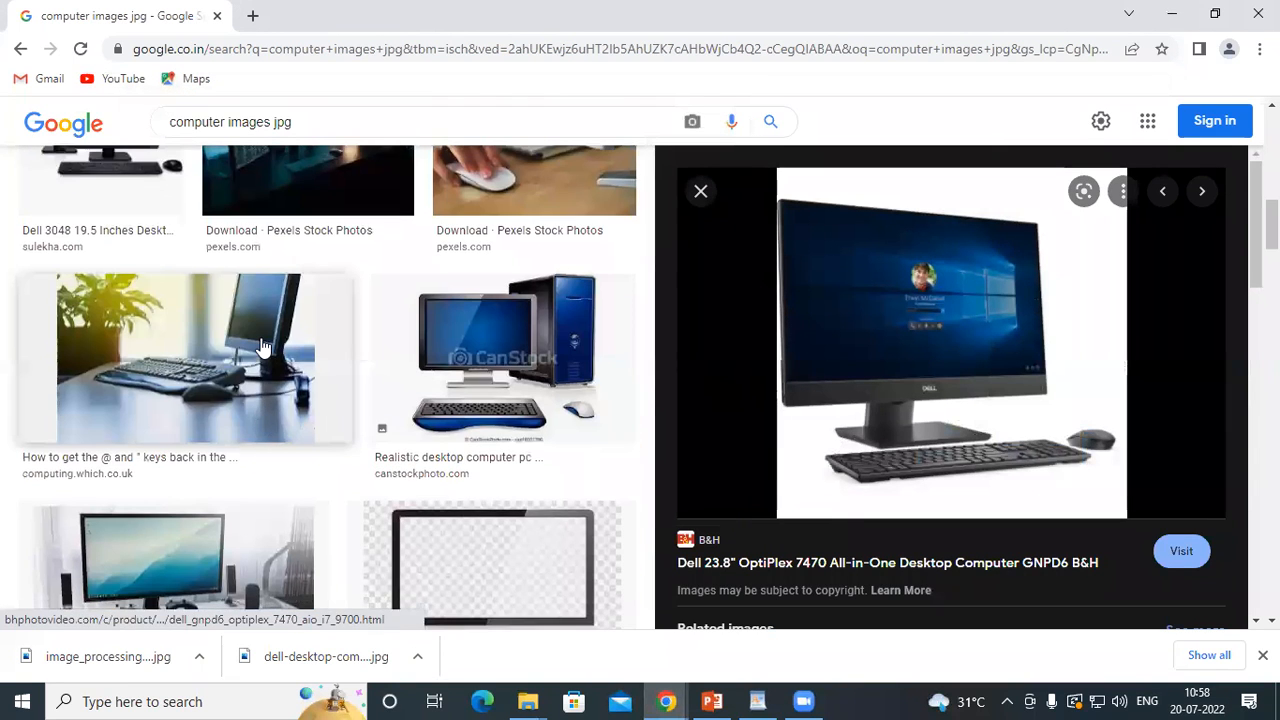
click(262, 346)
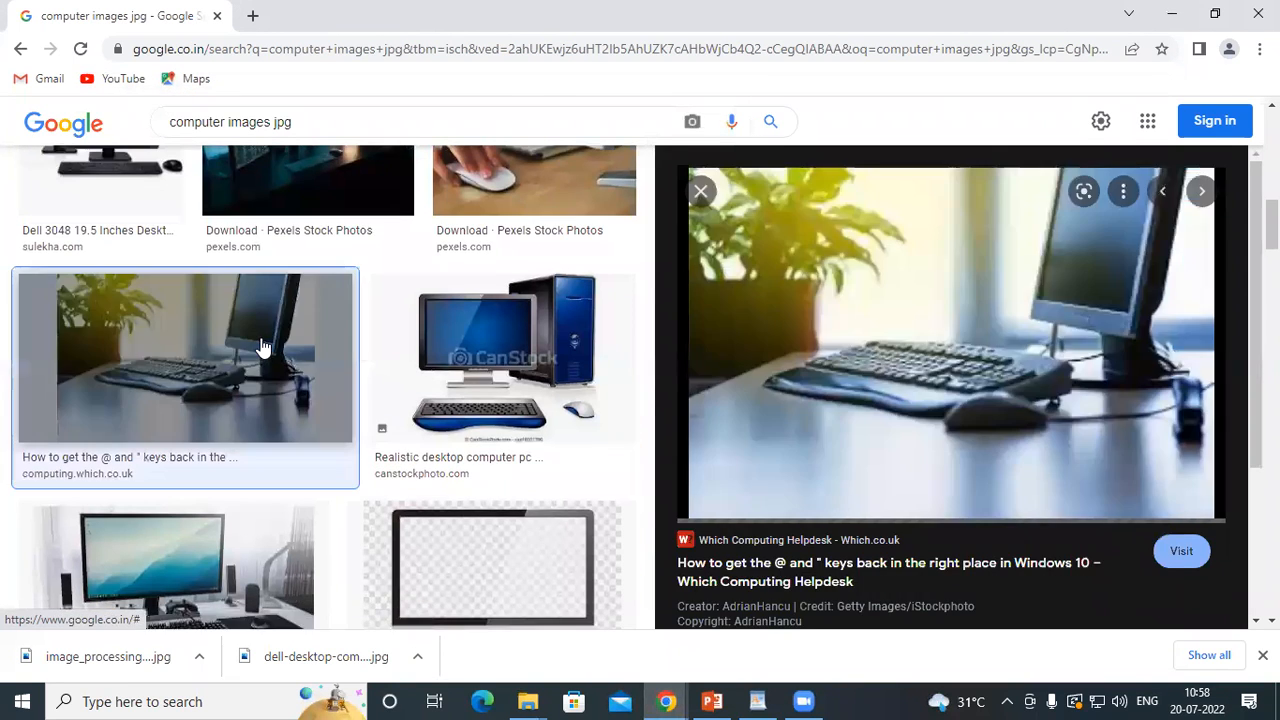
right_click(925, 301)
click(972, 489)
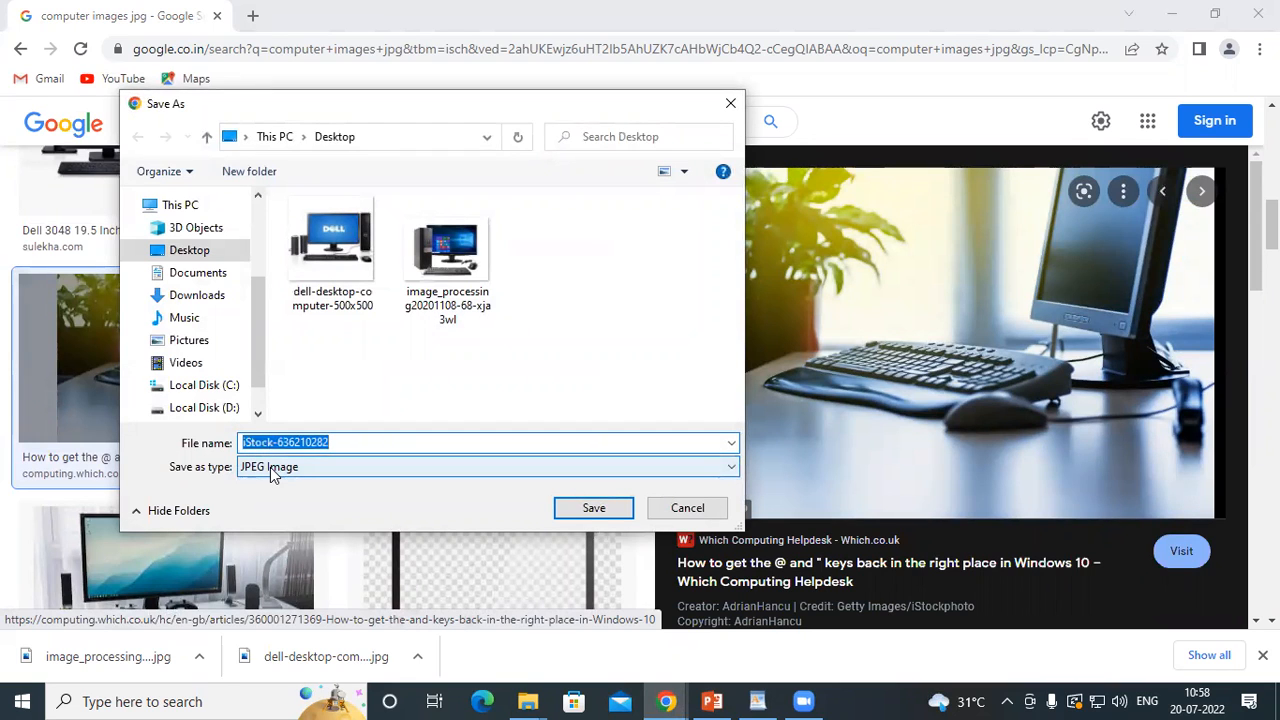
click(270, 467)
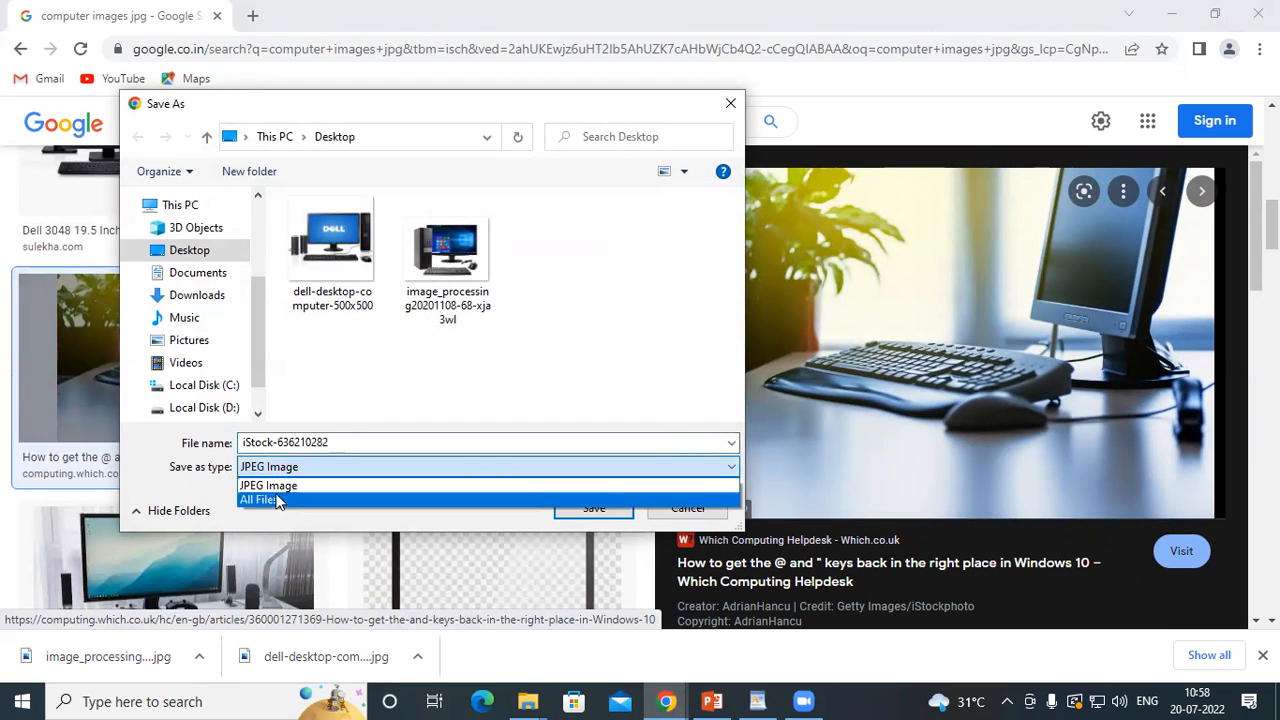
click(277, 484)
click(742, 102)
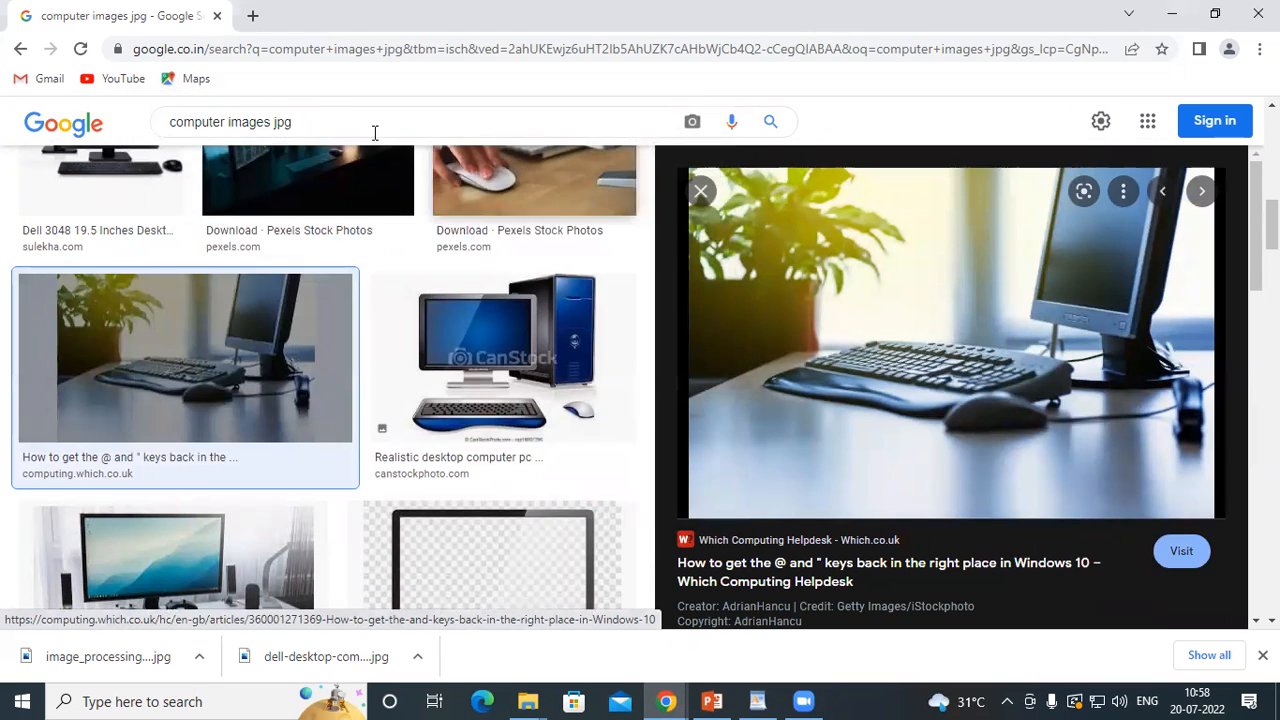
Change the image search query to "computer images png" and run it
click(357, 128)
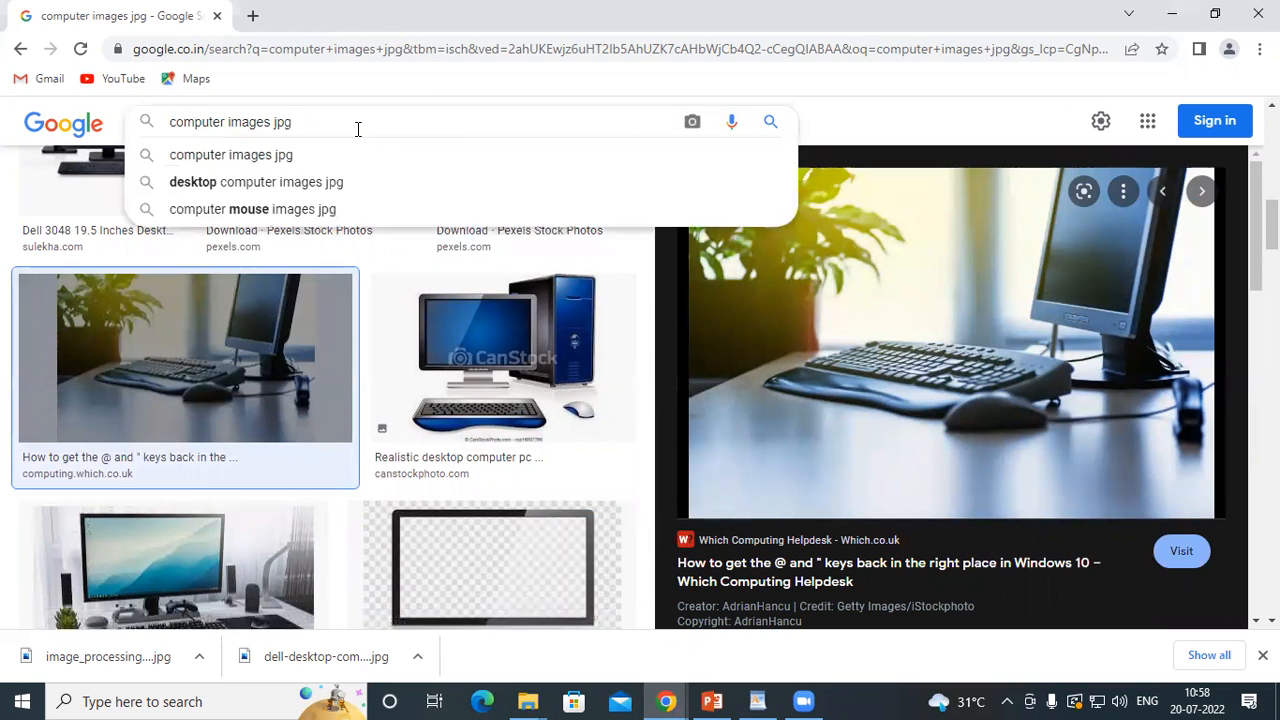
key(BackSpace)
key(BackSpace)
key(BackSpace)
text(png)
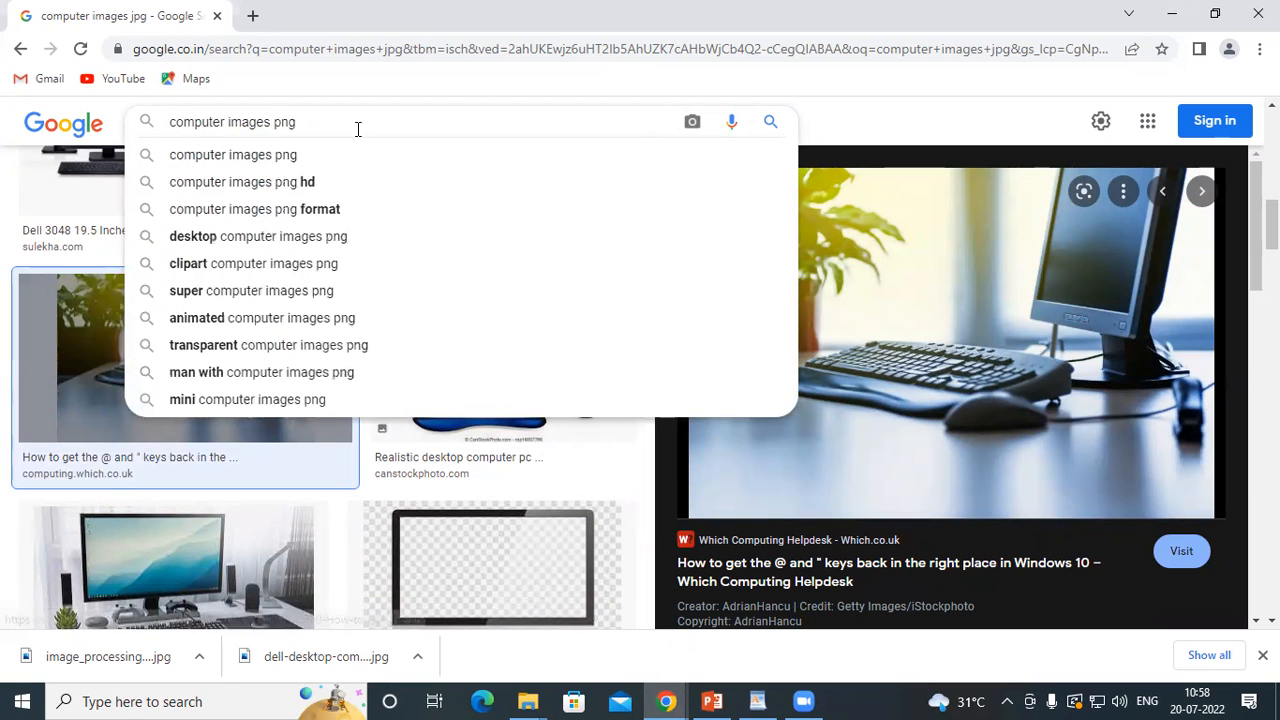
key(Return)
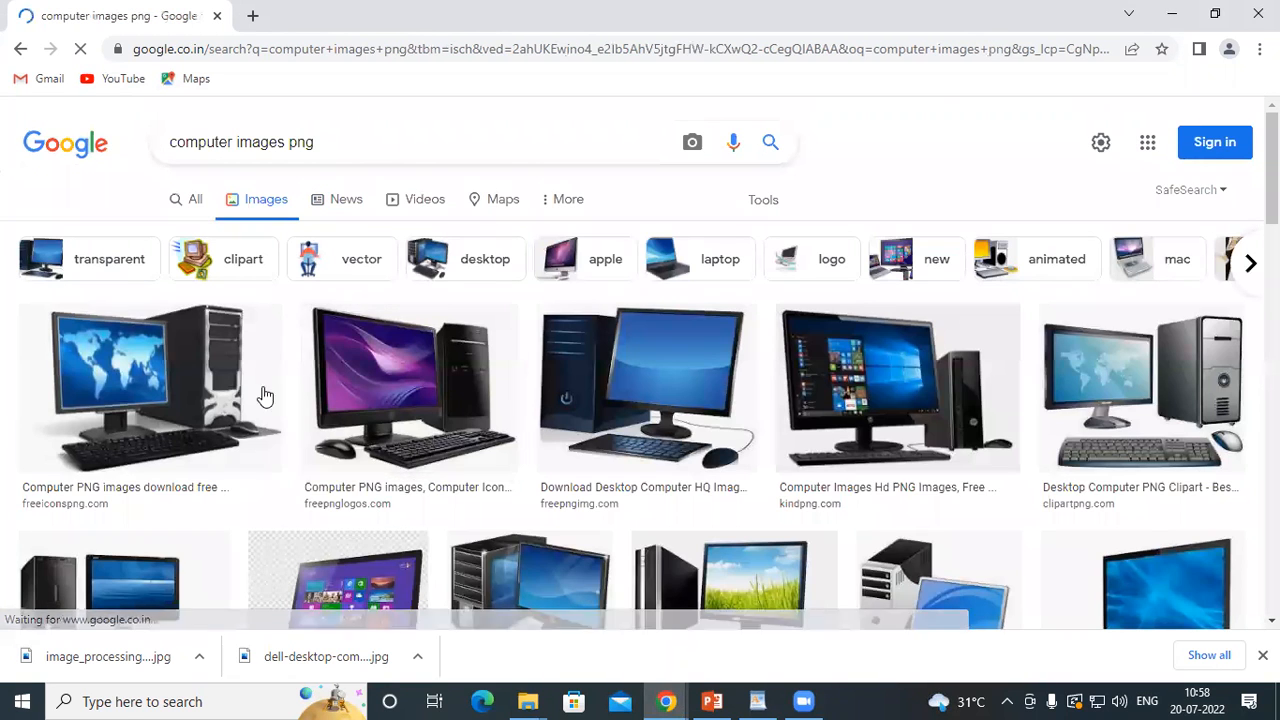
Open the freeiconspng.com computer picture, check the file types offered for saving it, and dismiss the save dialog
click(265, 397)
right_click(895, 252)
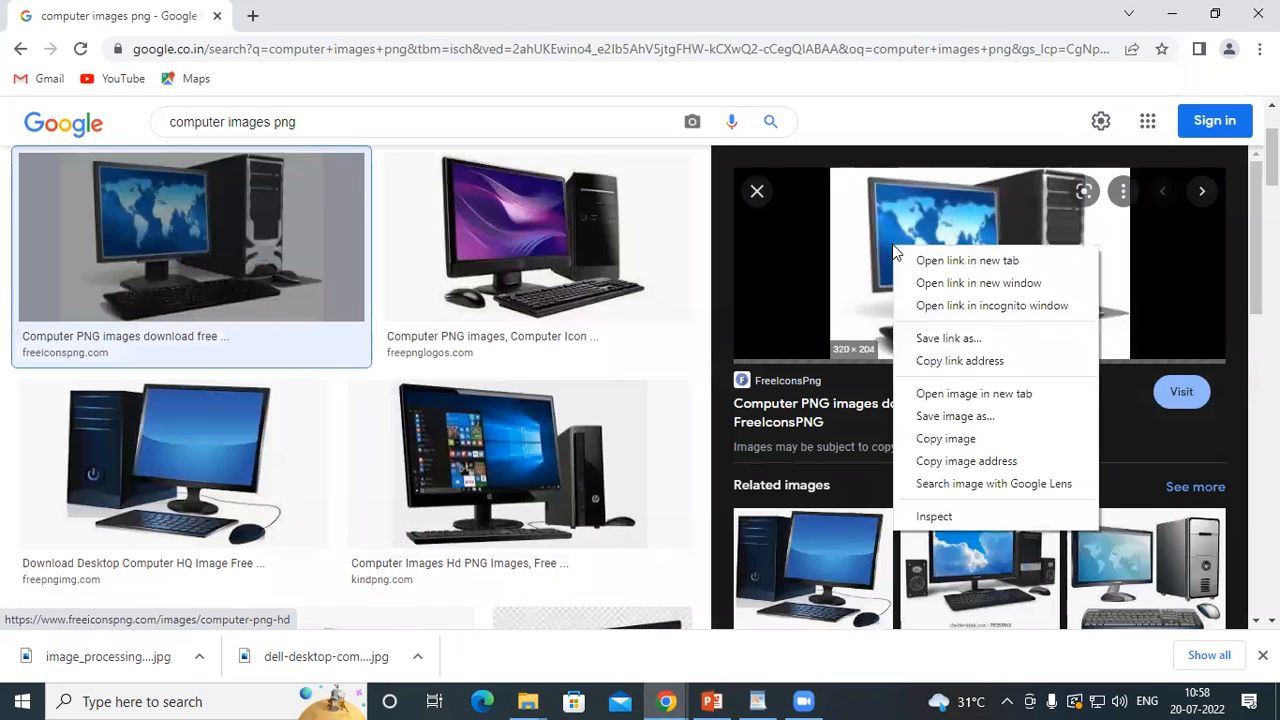
click(945, 416)
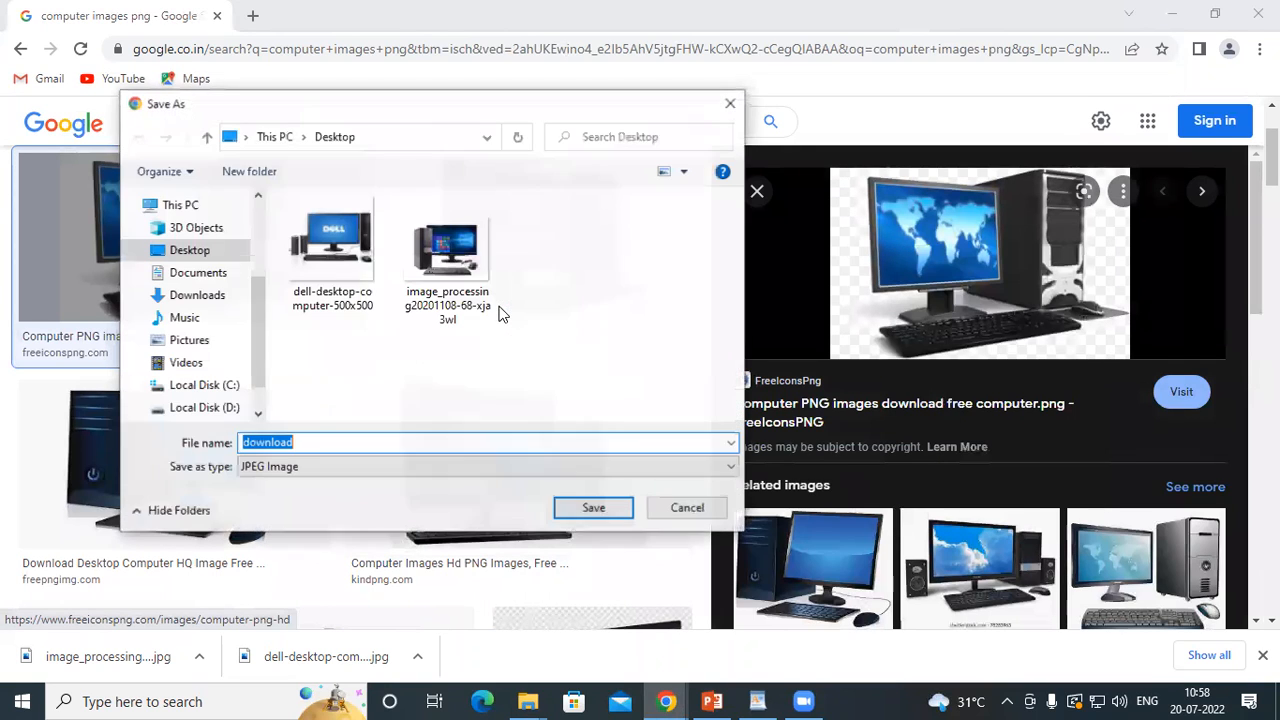
click(309, 467)
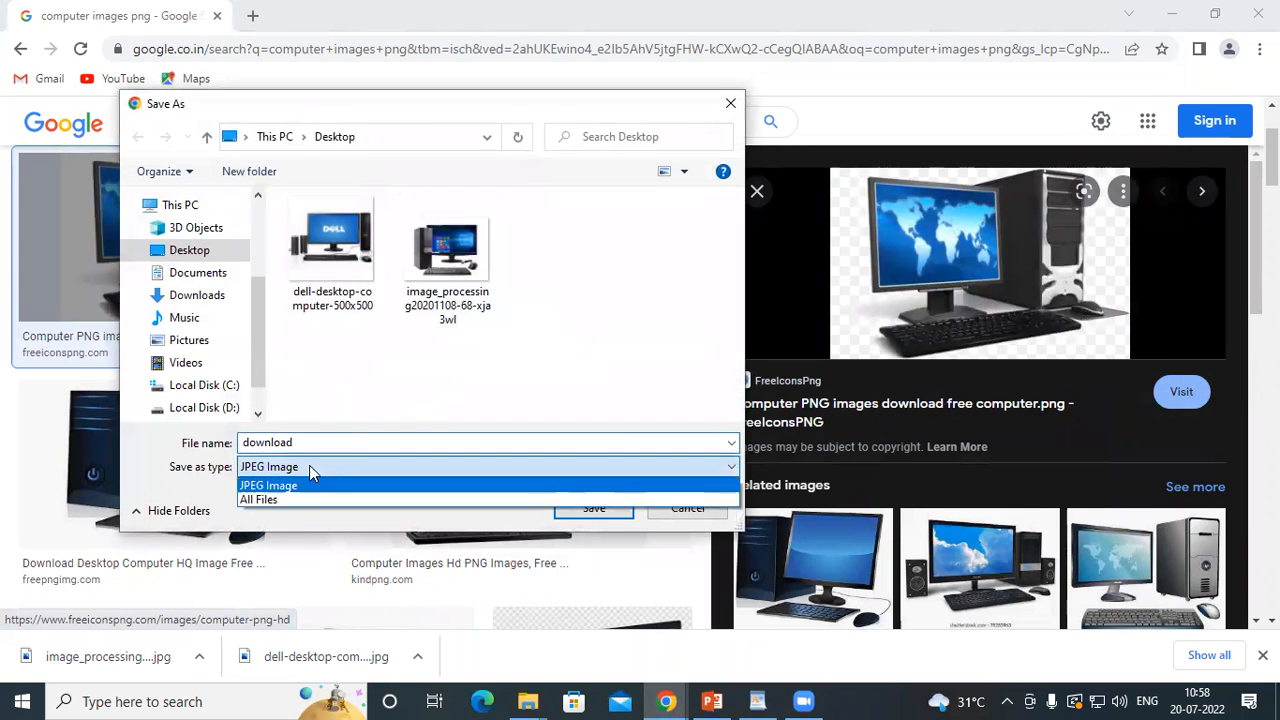
click(279, 487)
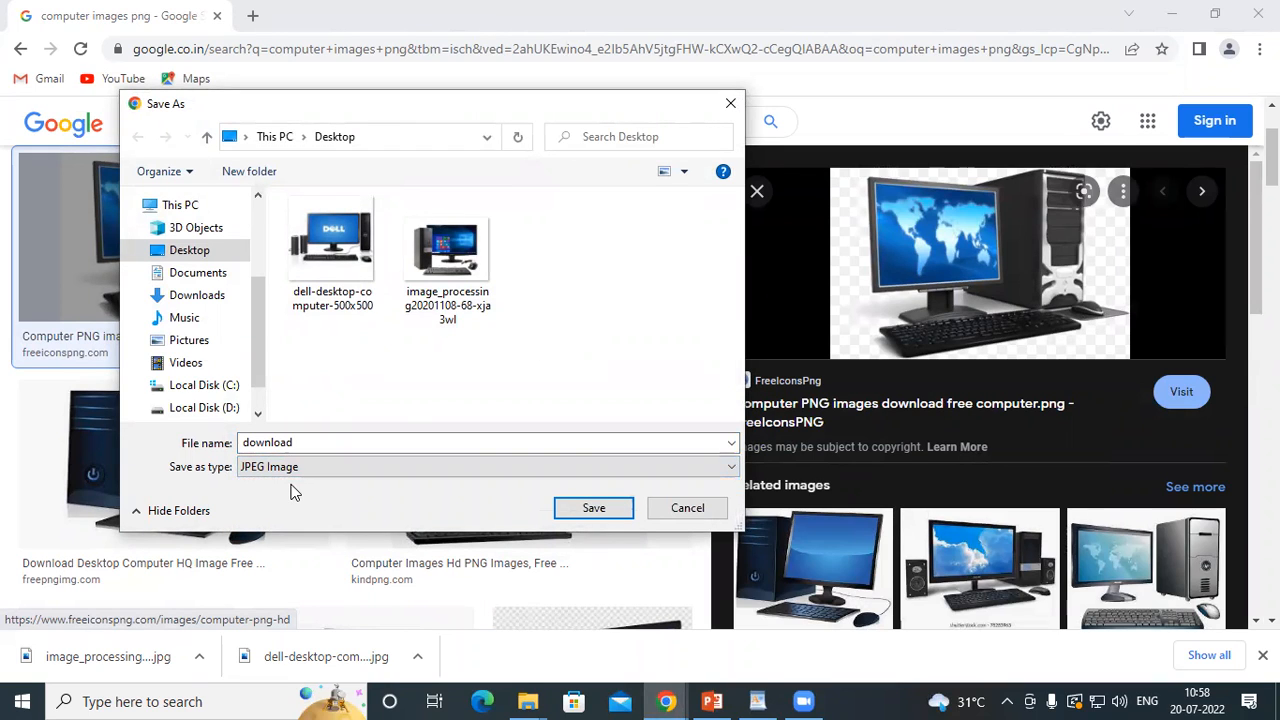
click(731, 104)
Replace "computer" with "sadi card" in the query and search for "sadi card images png"
scroll(953, 435, down, 1)
scroll(953, 435, down, 6)
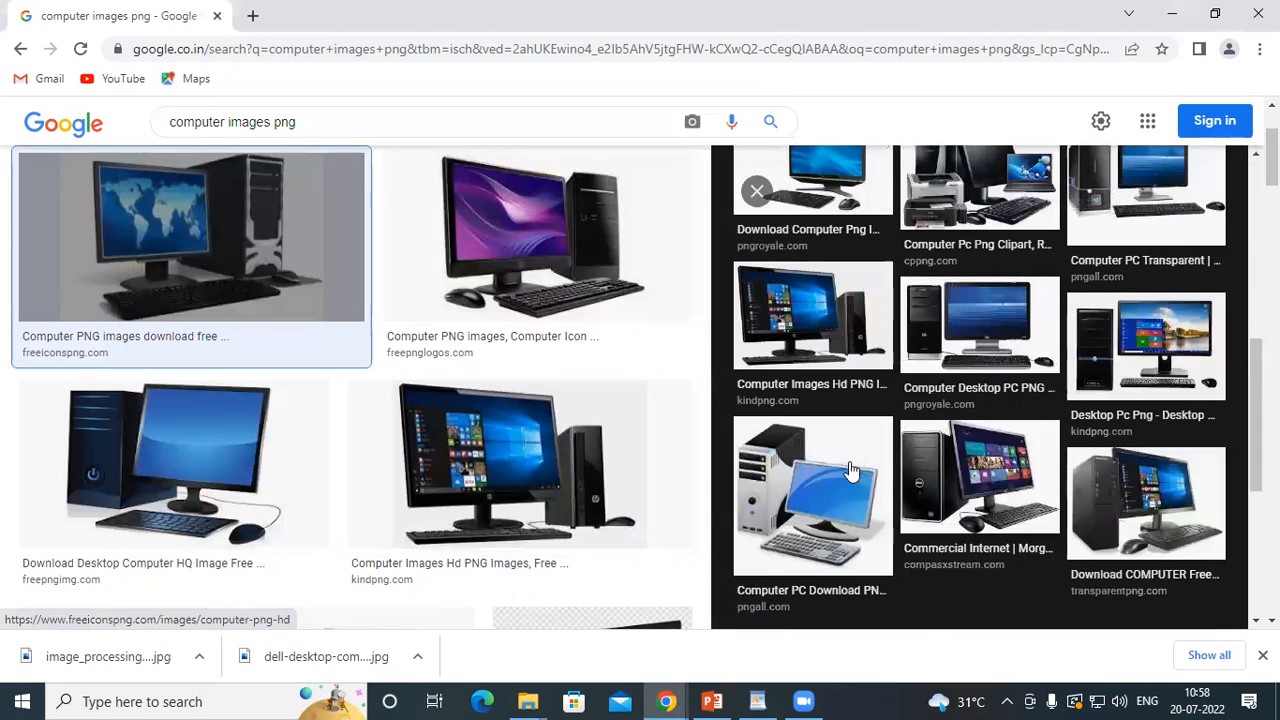
scroll(163, 150, up, 2)
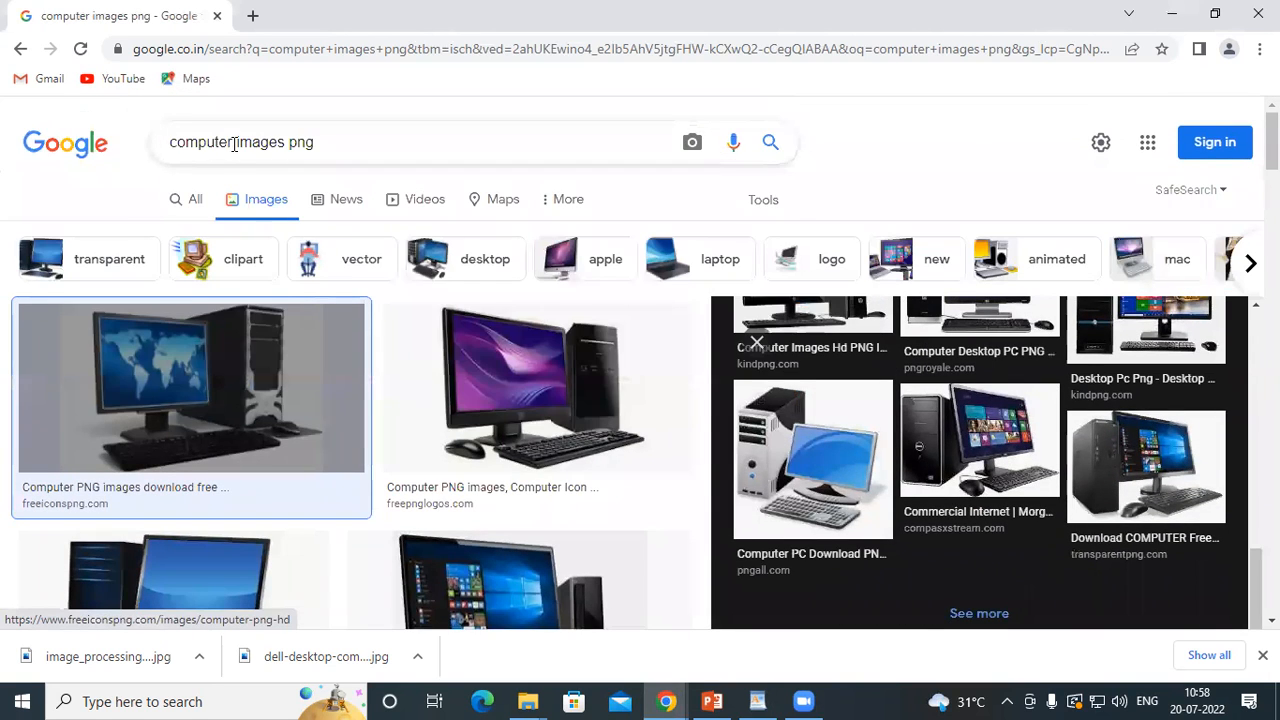
drag(233, 145, 154, 157)
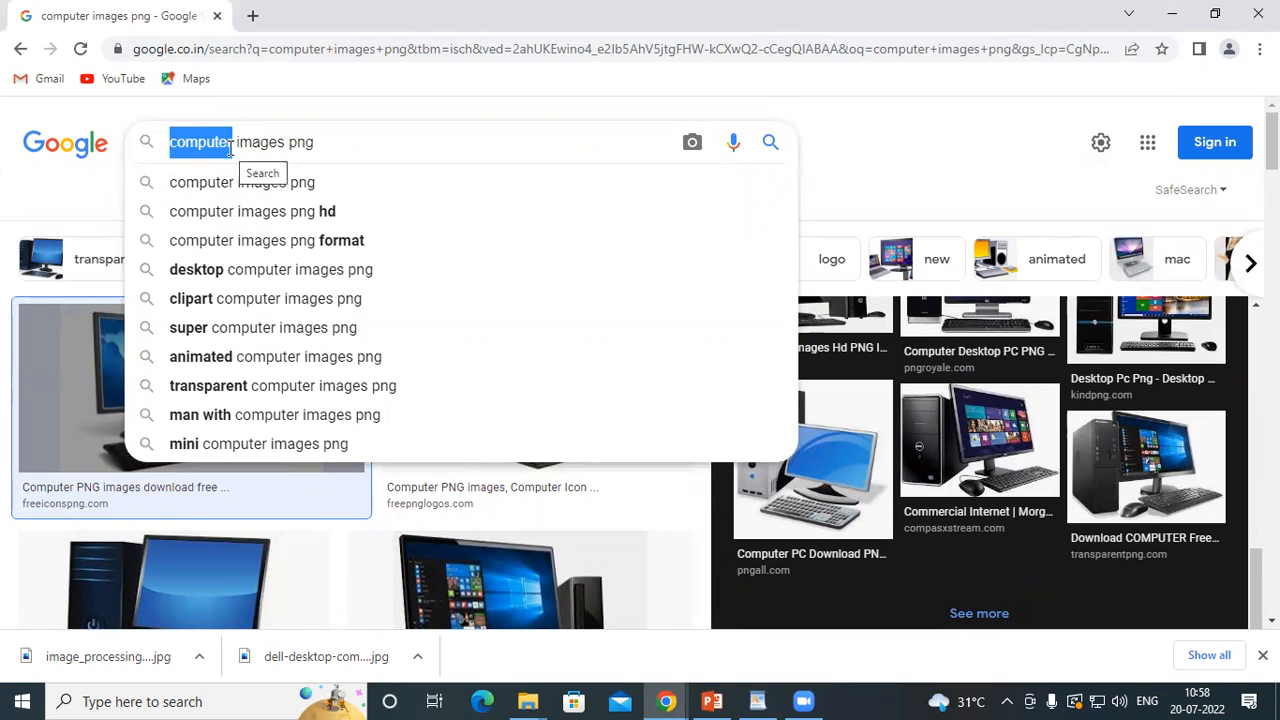
text(sadi)
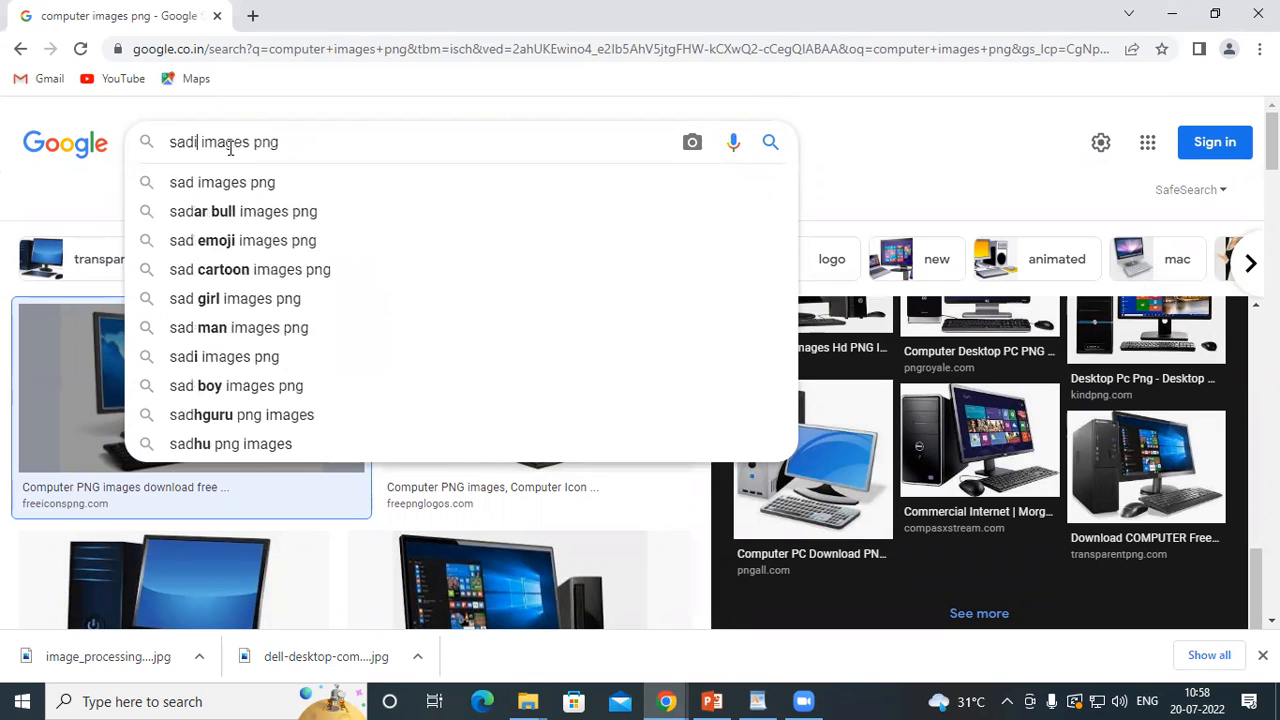
text( card)
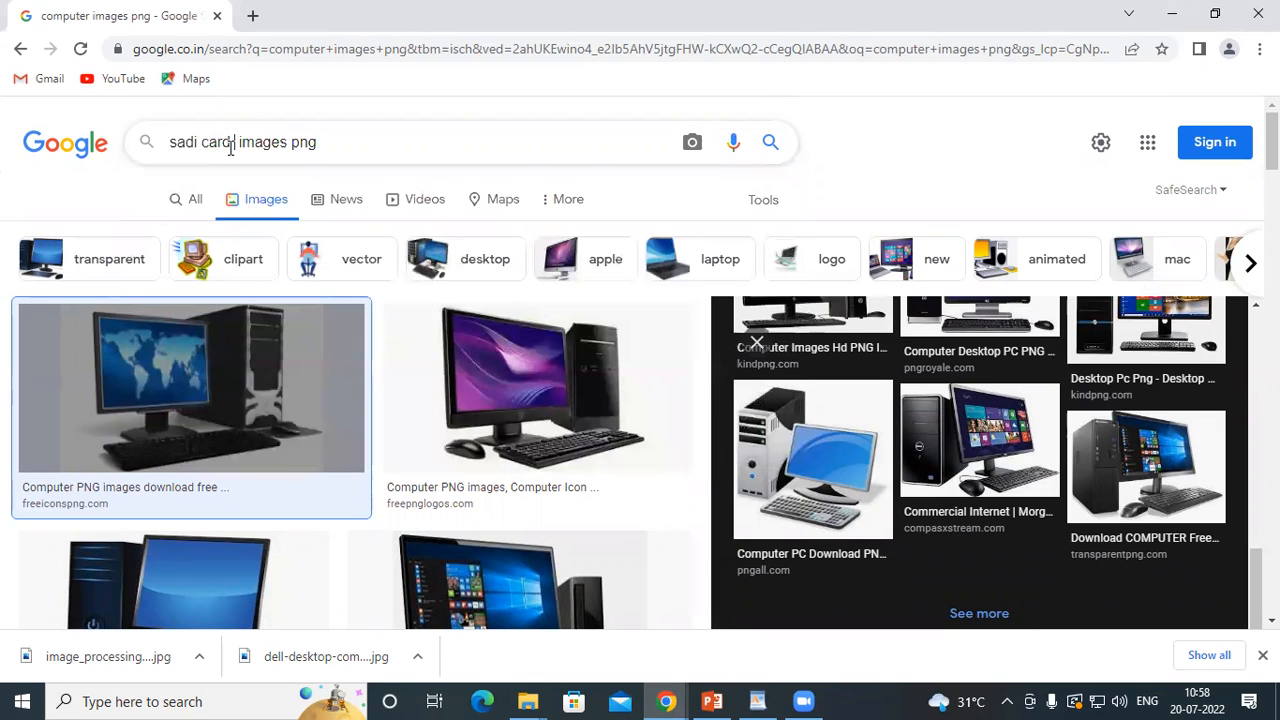
click(322, 143)
key(Return)
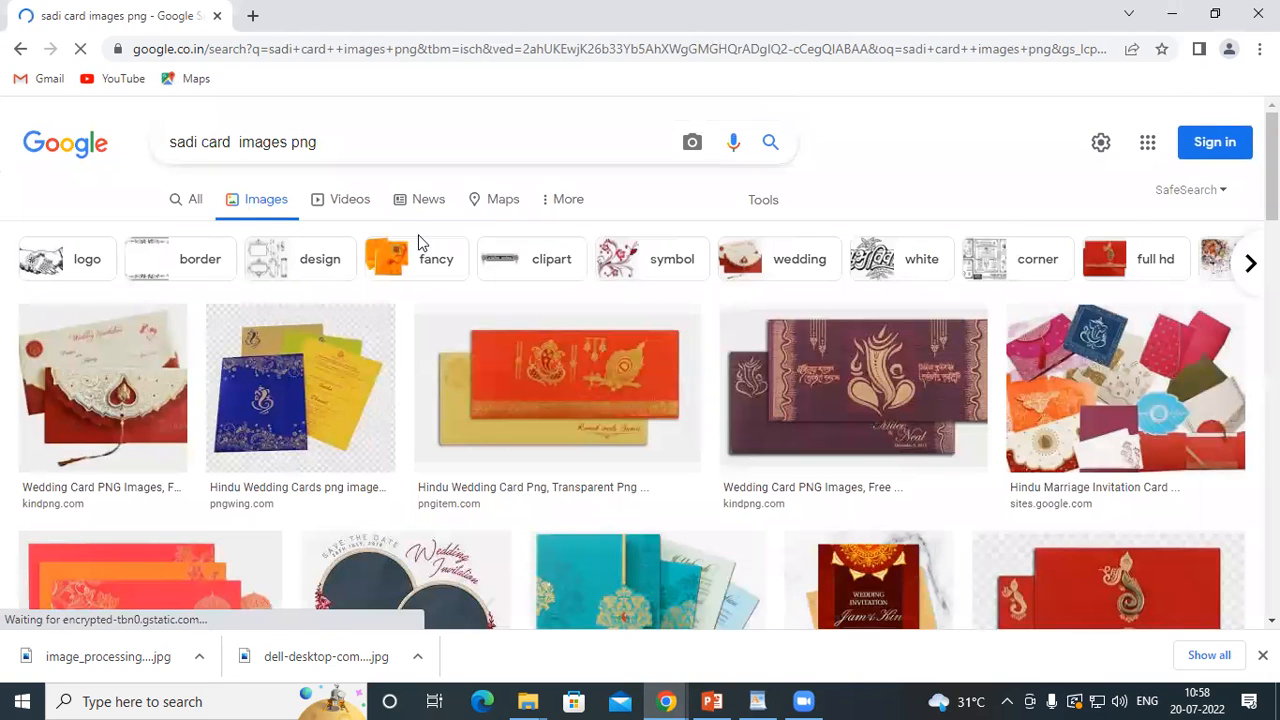
Open the pngwing.com Hindu Wedding Cards picture, check its save file type, and close the save dialog without saving
click(334, 372)
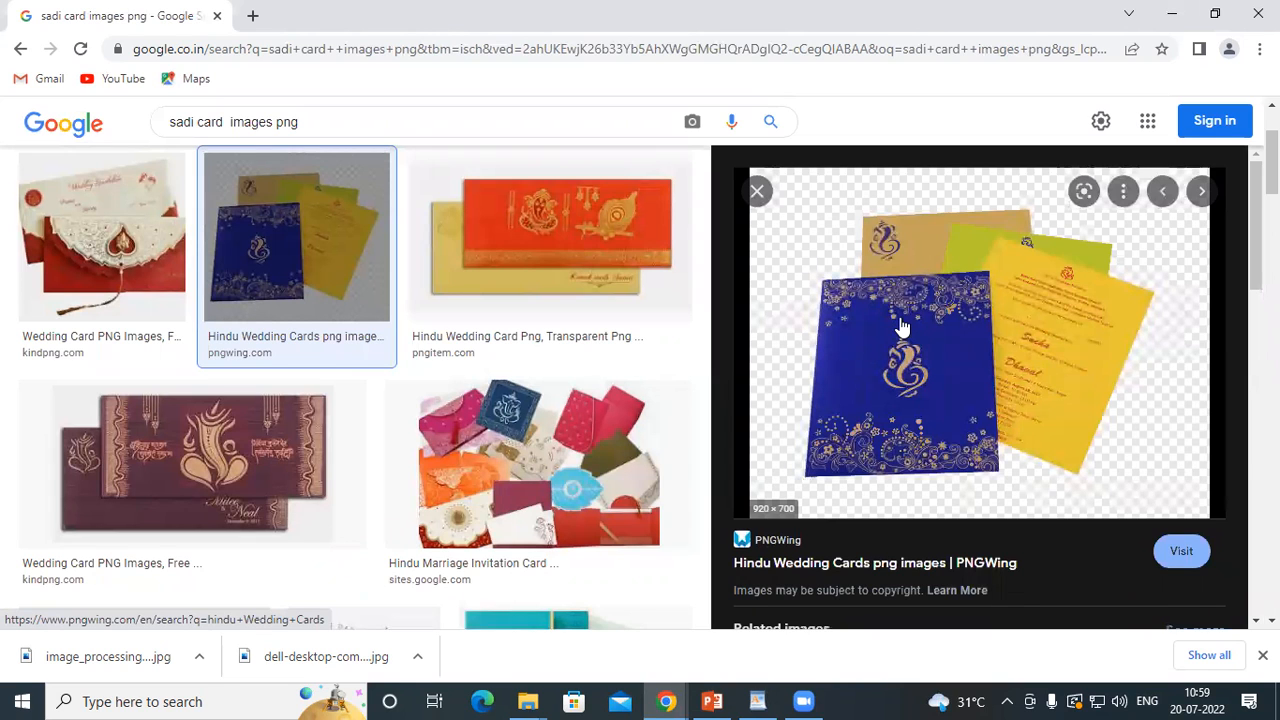
right_click(843, 240)
click(905, 432)
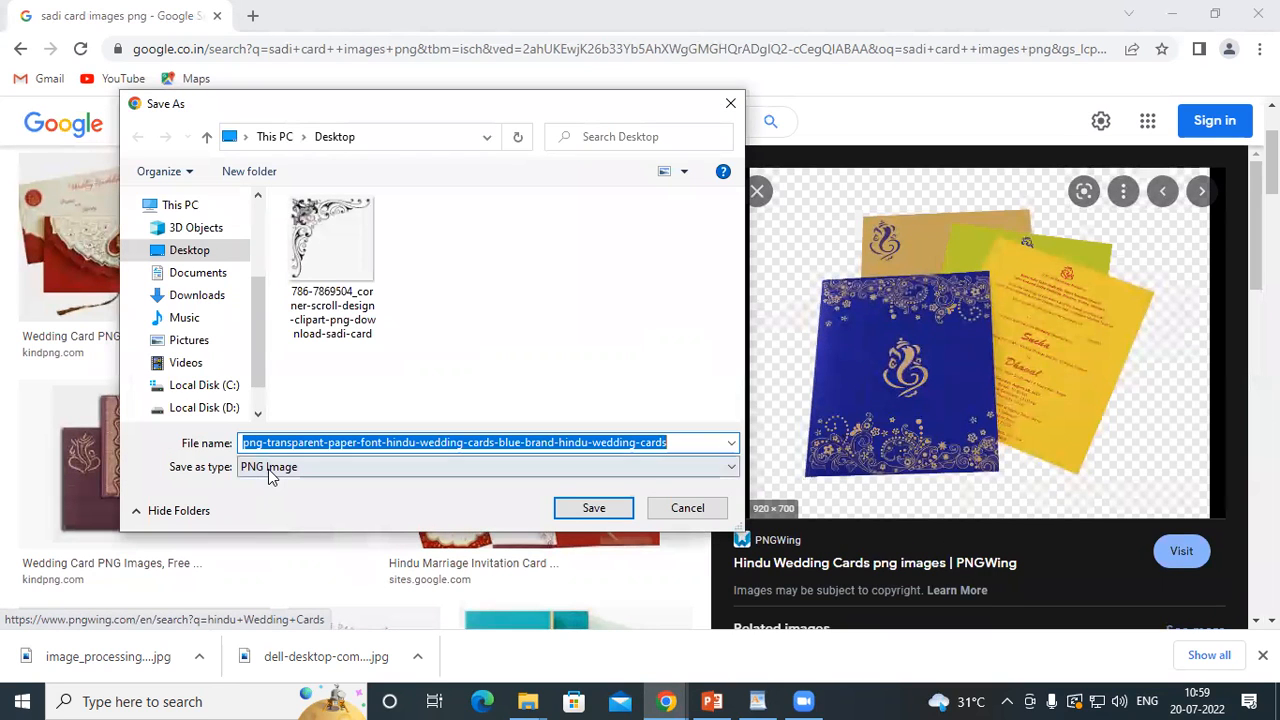
click(730, 104)
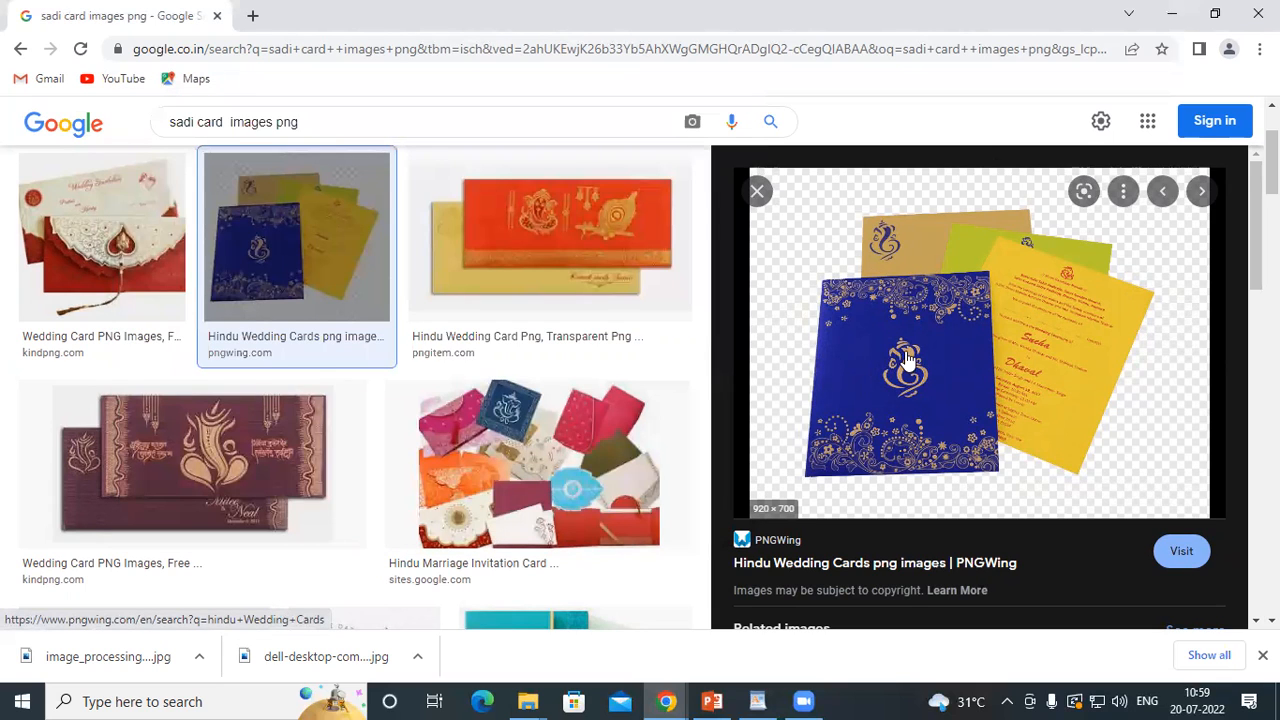